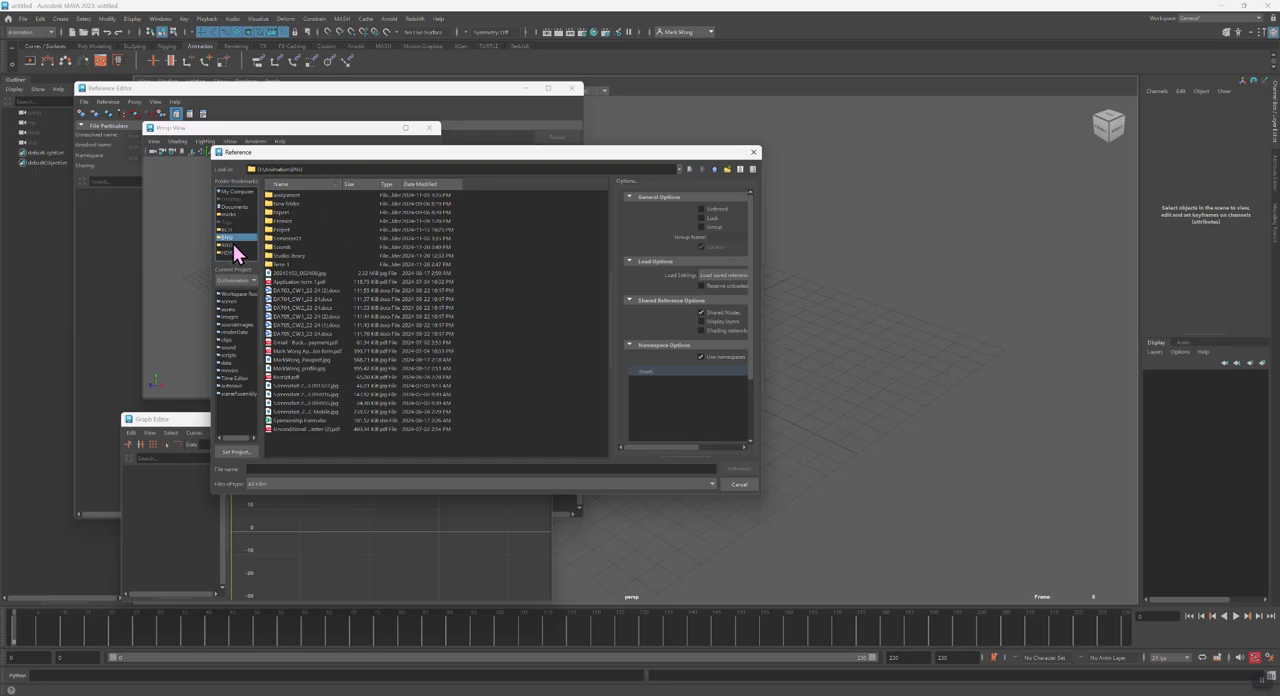
Reference the Beta rig scene file from the Beta_Maya folder in the rigs directory into the scene
left_click(234, 246)
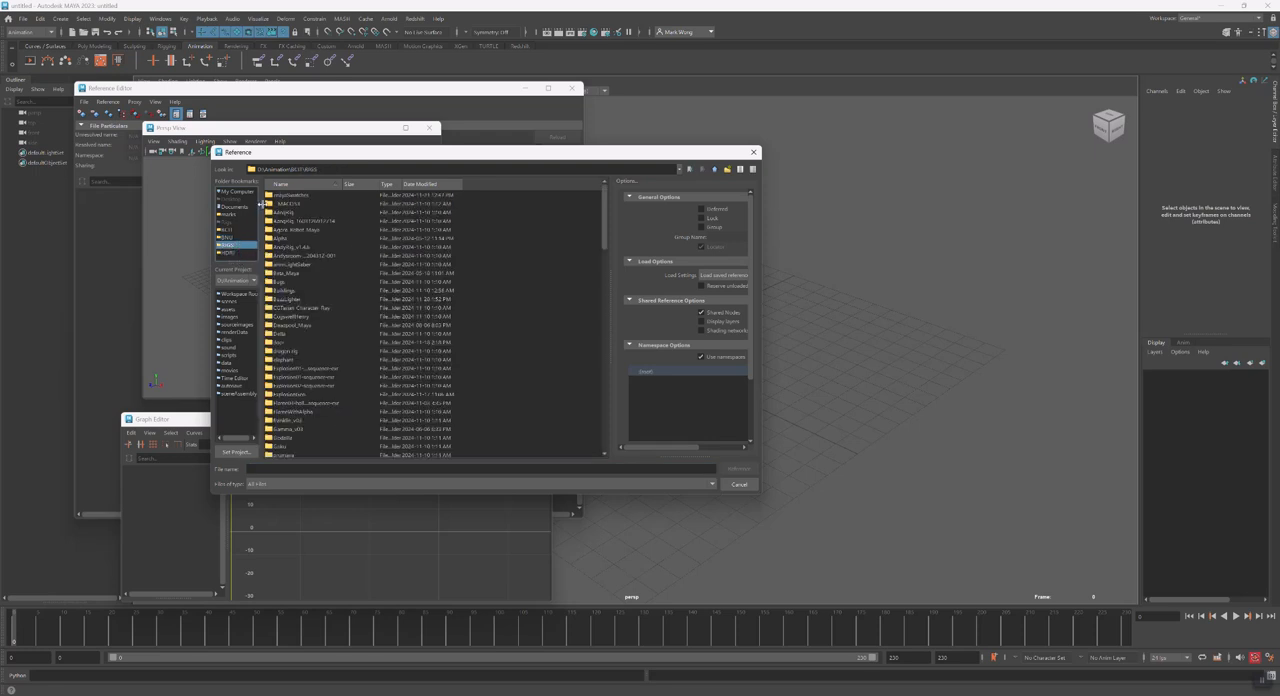
double_click(293, 275)
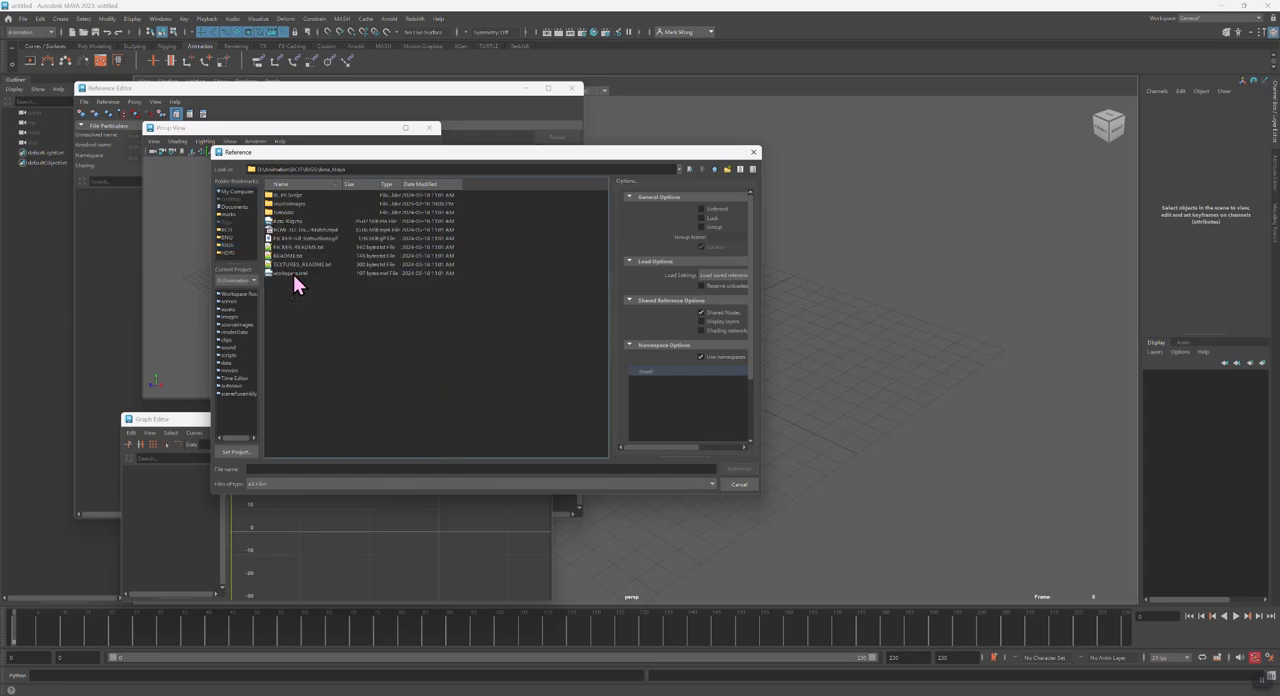
left_click(291, 221)
left_click(738, 469)
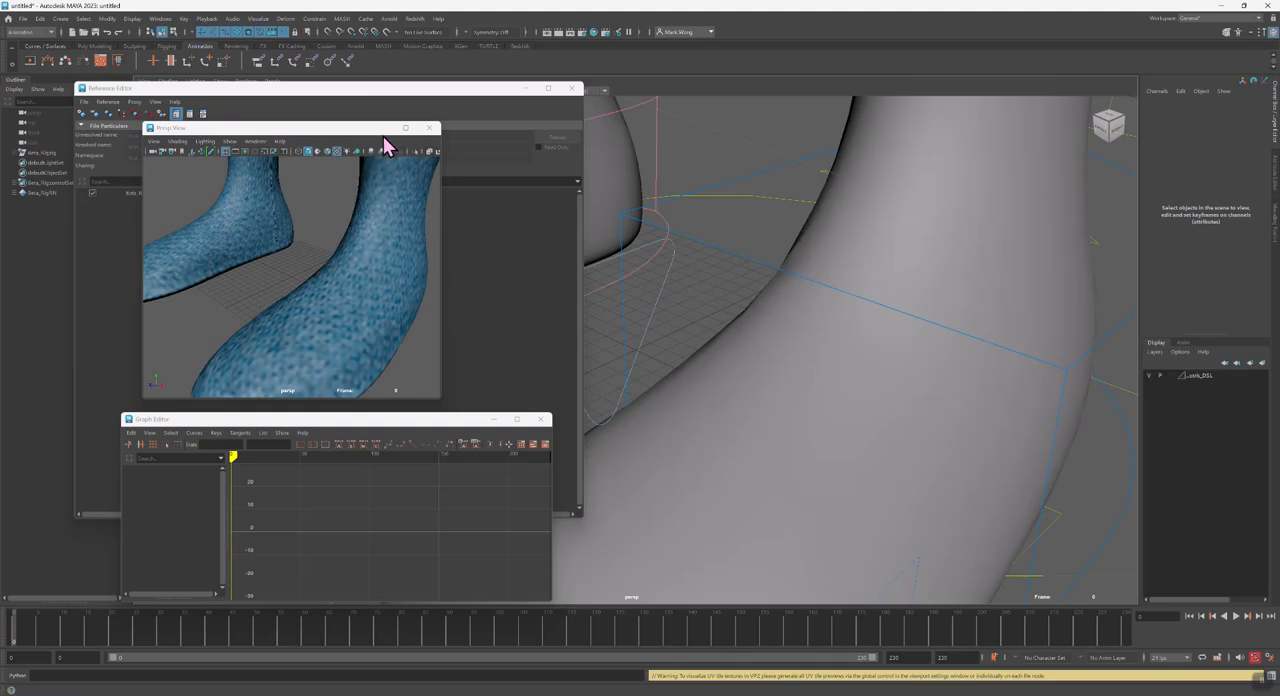
Minimize the Graph Editor and Reference Editor windows and frame the whole character in the main view
left_click(492, 421)
right_click_drag(922, 394, 600, 406, "alt")
middle_click_drag(600, 406, 694, 528, "alt")
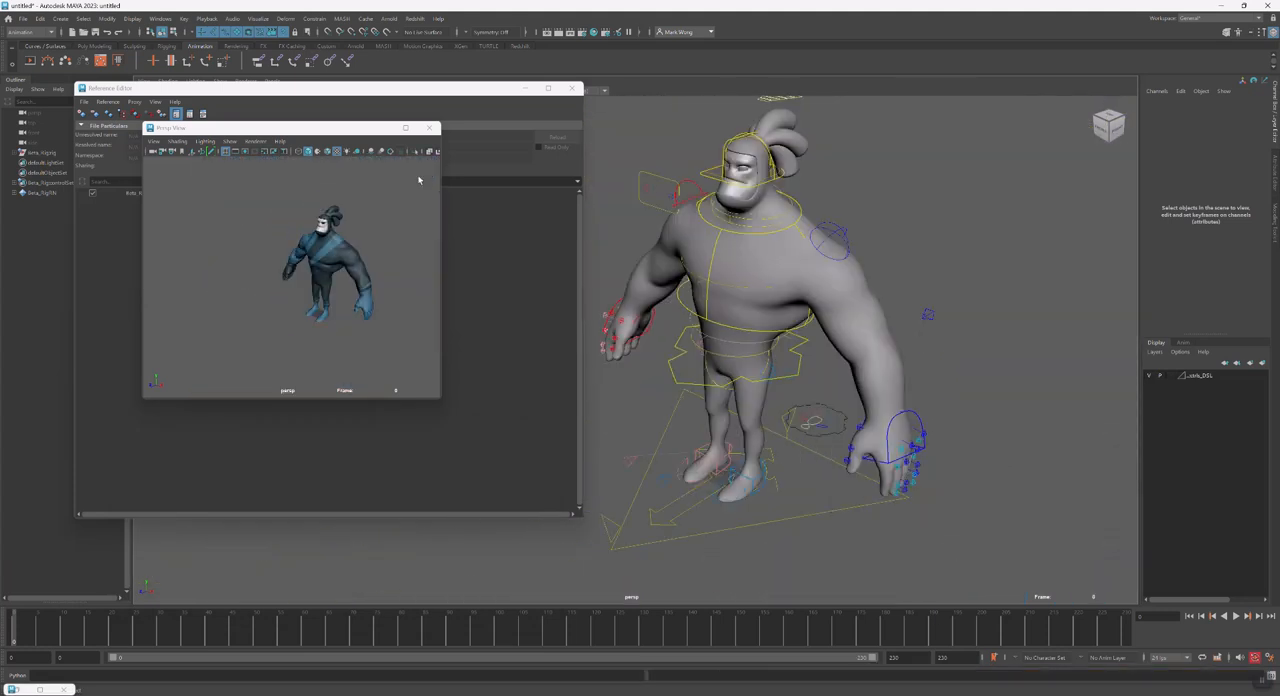
left_click(522, 88)
left_click_drag(782, 373, 689, 403, "alt")
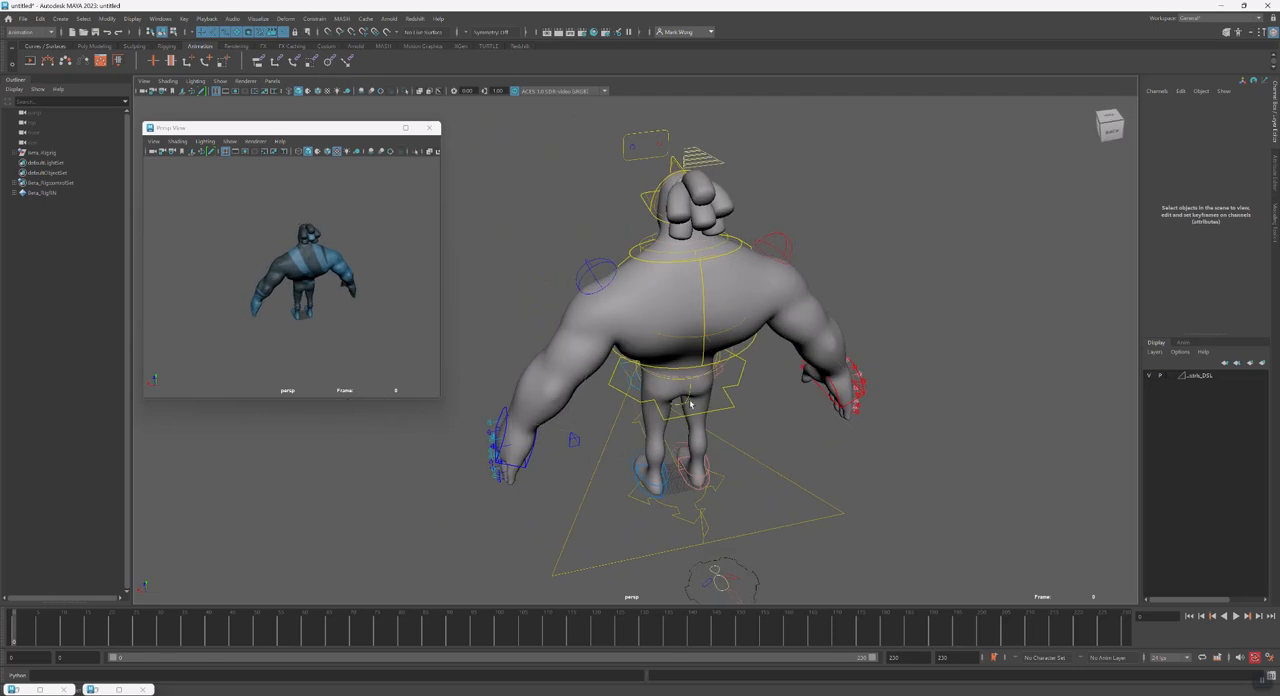
Try moving the character's left hand IK control and undo the change
left_click(527, 464)
left_click_drag(527, 463, 548, 425, "alt")
key("ctrl+z")
left_click_drag(700, 420, 592, 399, "alt")
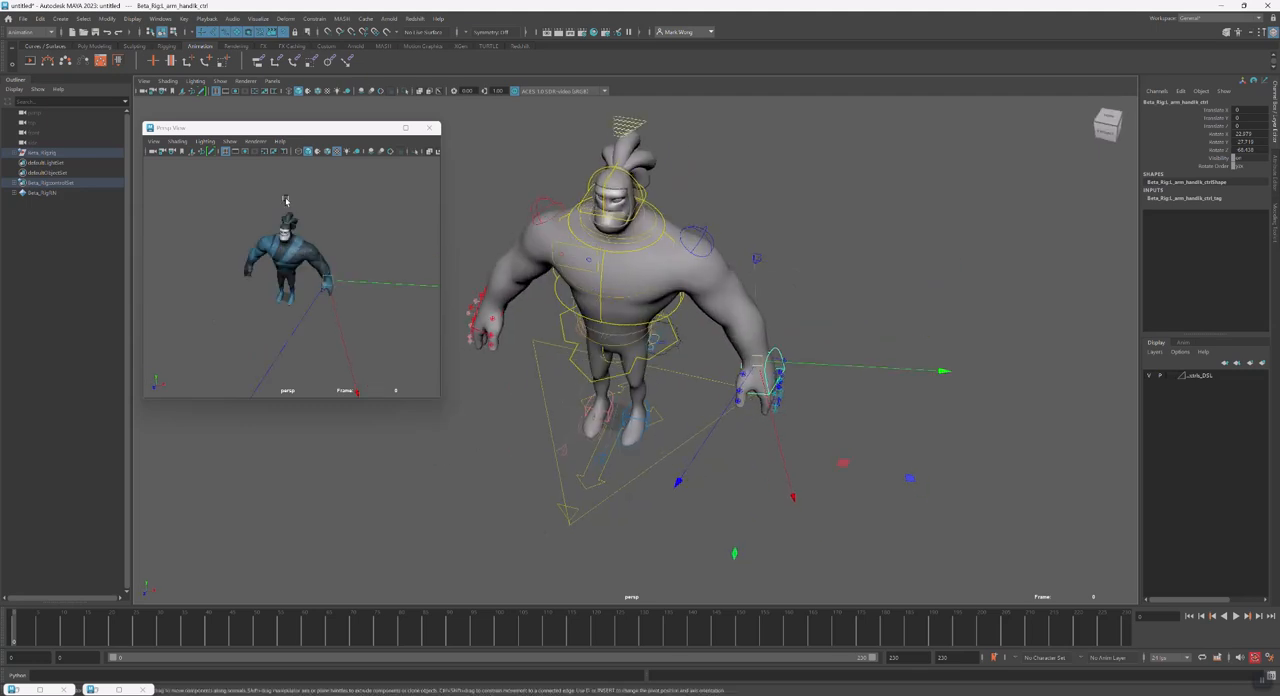
Create a polygon cylinder at the origin and scale it up uniformly
left_click(22, 18)
mouse_move(43, 20)
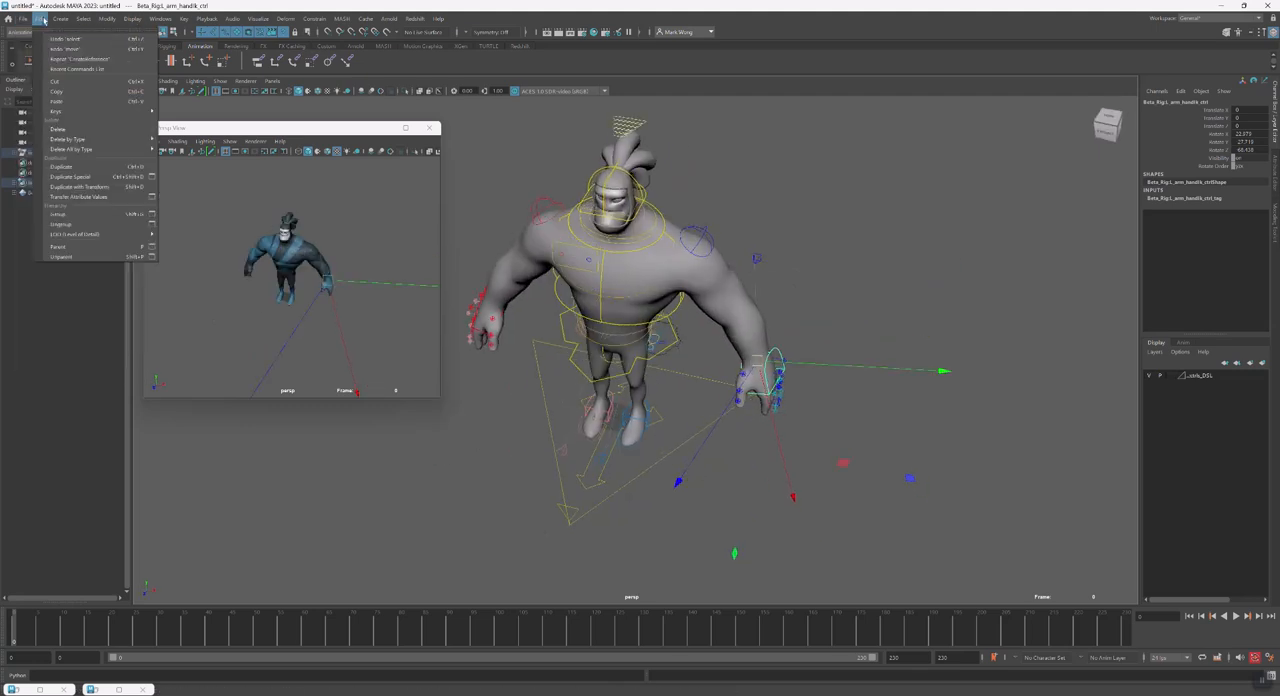
mouse_move(80, 57)
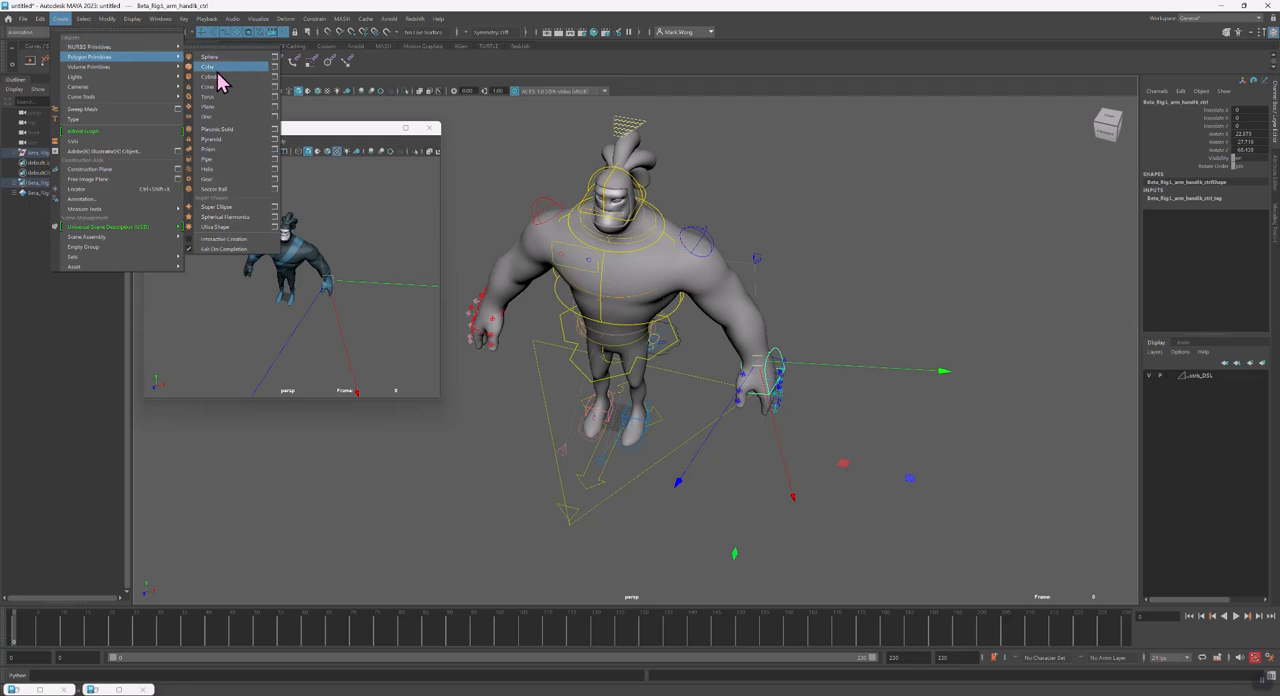
left_click(220, 76)
key("r")
left_click_drag(618, 417, 635, 421)
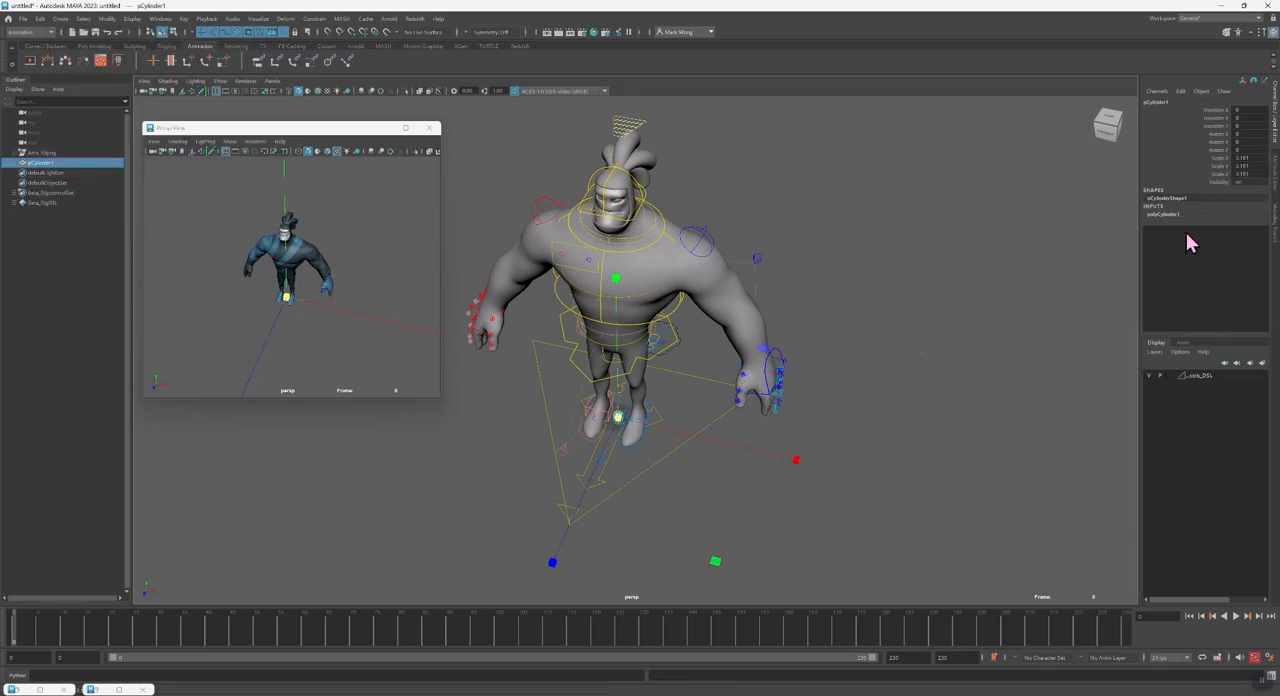
Stretch the cylinder into a long stick by setting its Scale Y to 50
left_click(1217, 167)
middle_click_drag(986, 309, 1013, 367)
left_click_drag(616, 279, 618, 195)
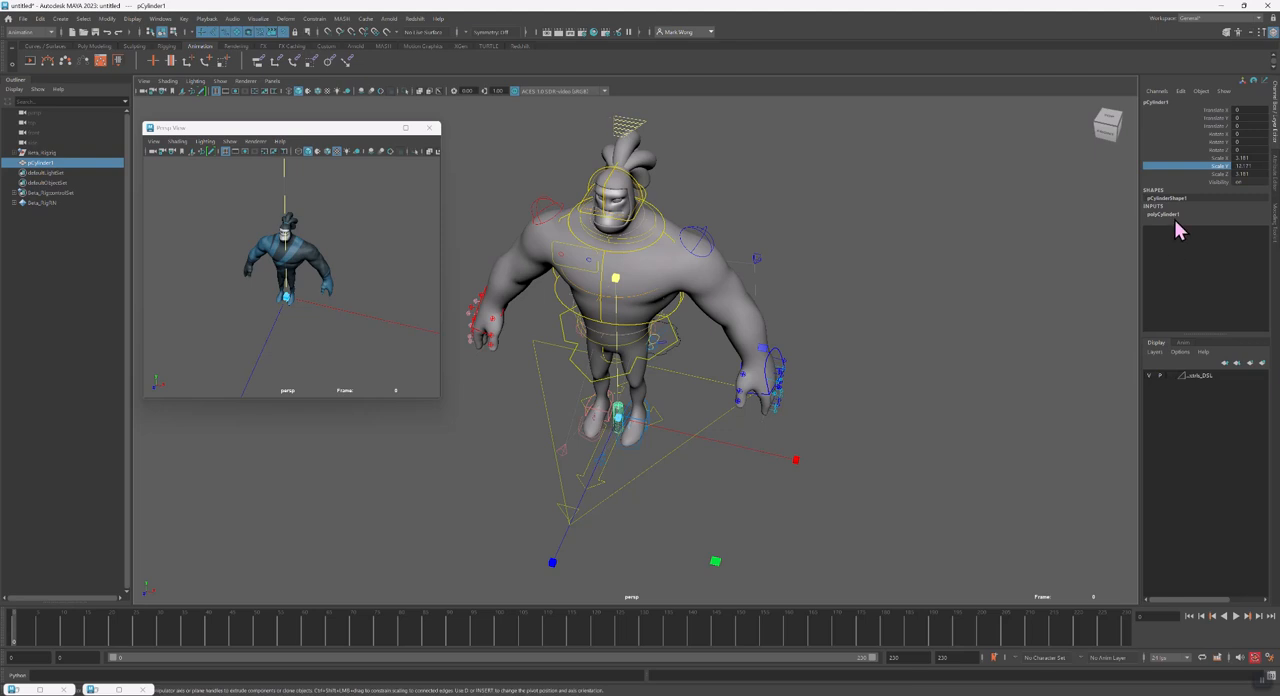
double_click(1246, 166)
type("50")
key("Return")
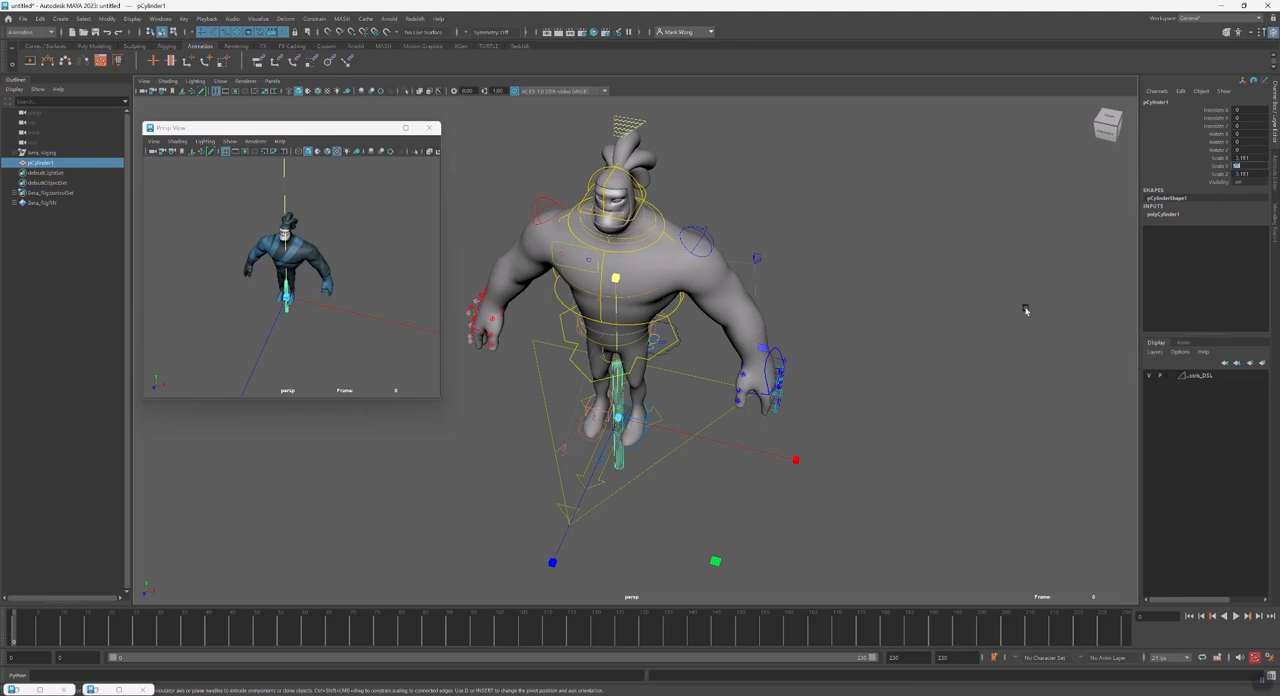
Move the stick up and out in front of the character's torso
left_click_drag(880, 430, 730, 345, "alt")
key("w")
left_click_drag(636, 505, 573, 294)
left_click_drag(626, 365, 749, 363, "alt")
Tilt the stick to nearly horizontal and lower it beside the character's right leg
key("e")
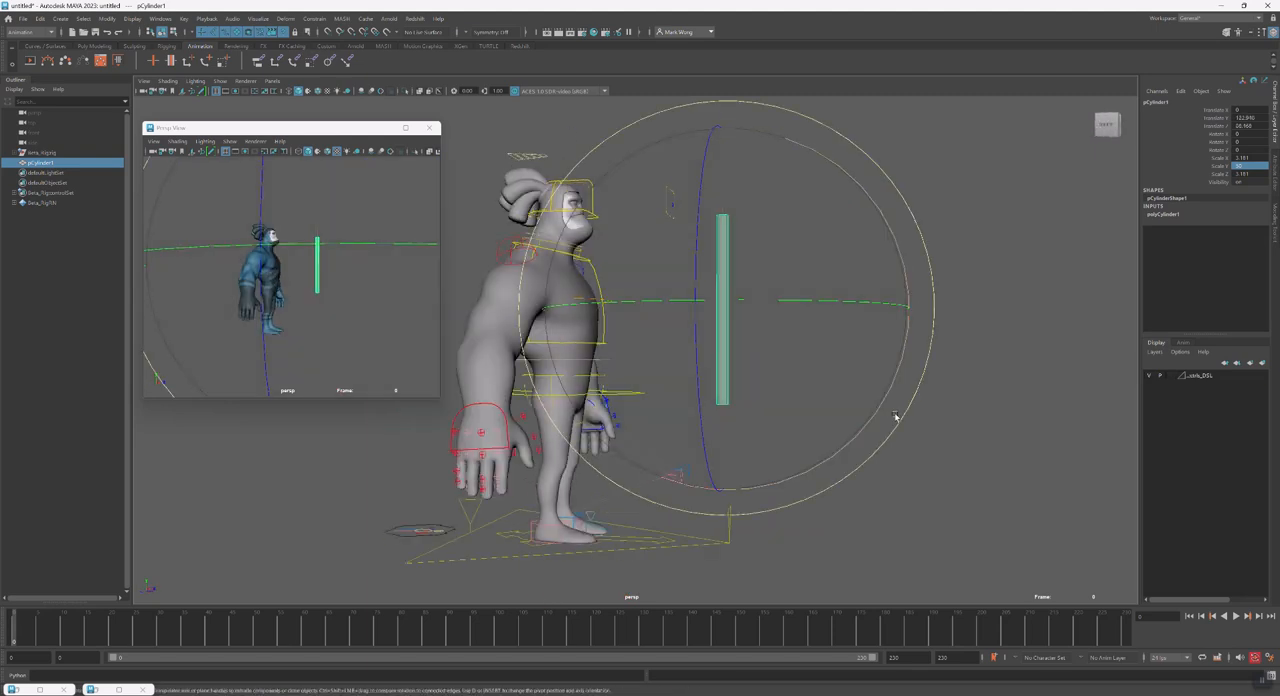
left_click_drag(890, 416, 658, 474)
key("w")
left_click_drag(766, 396, 656, 440, "alt")
middle_click_drag(657, 440, 678, 474, "alt")
left_click_drag(681, 434, 587, 458)
left_click_drag(587, 458, 806, 543, "alt")
left_click_drag(836, 490, 700, 530, "alt")
left_click_drag(543, 440, 577, 438, "alt")
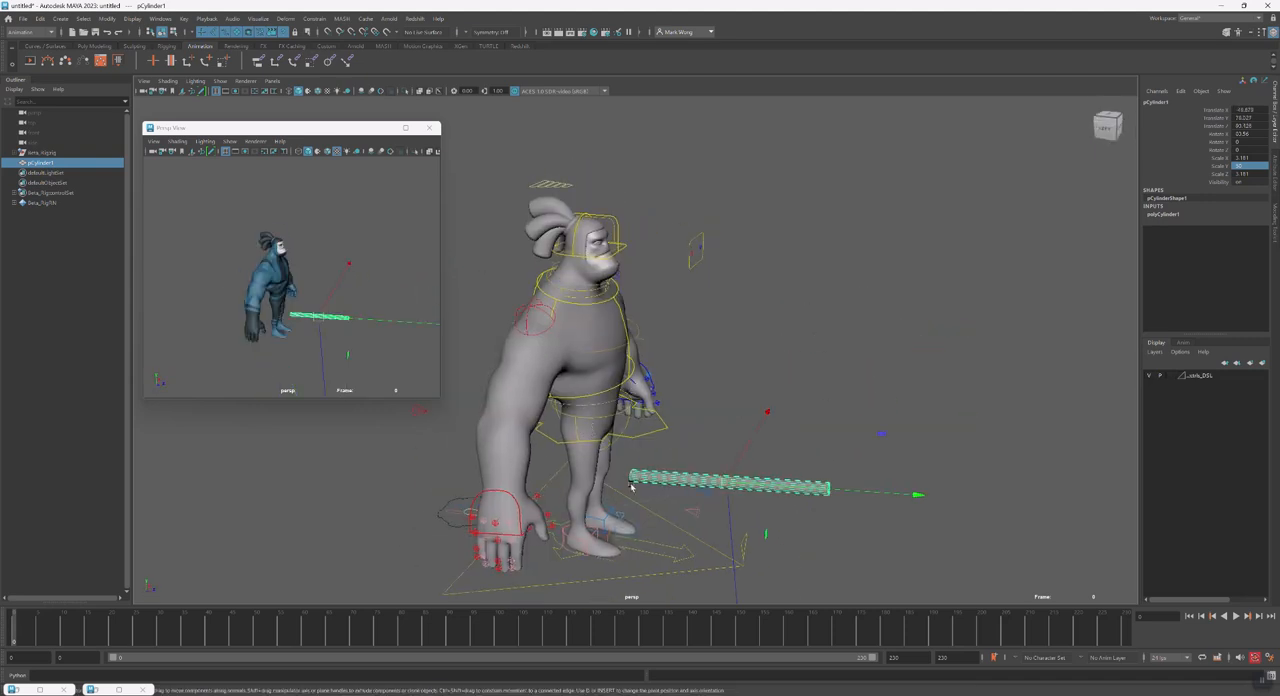
left_click_drag(686, 462, 669, 463, "alt")
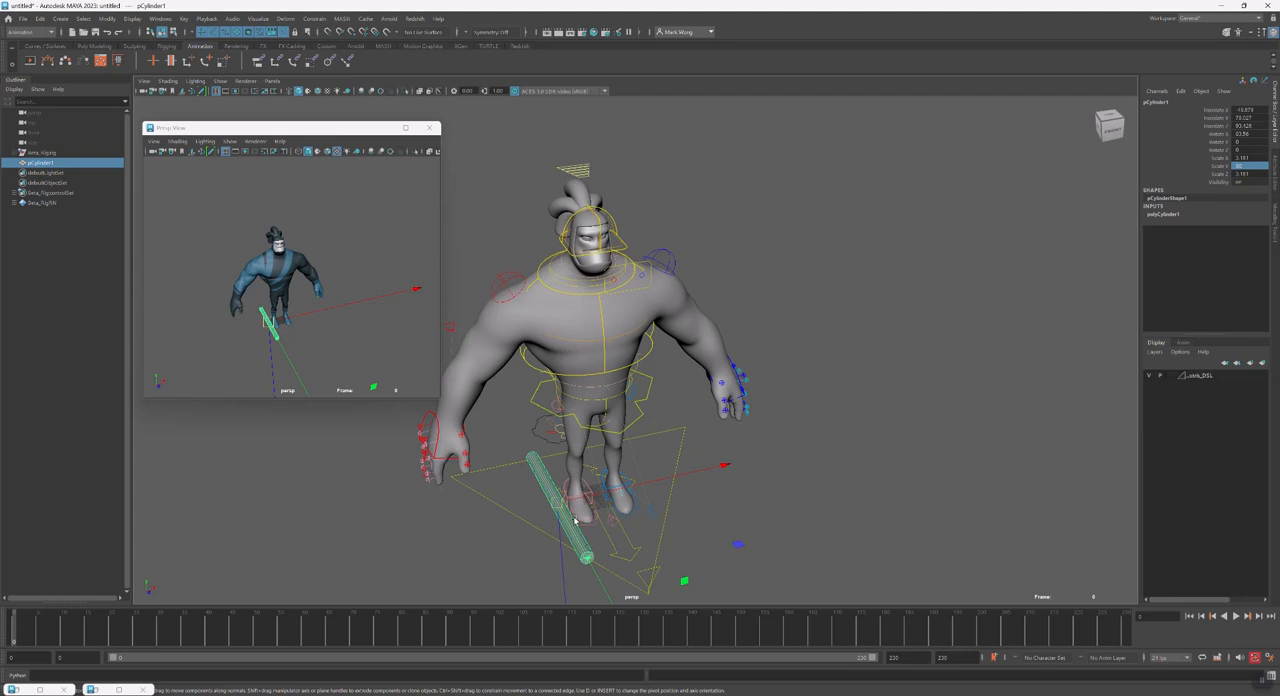
Rotate the stick back to nearly upright and place it beside the character's right hand
left_click_drag(584, 521, 651, 506, "alt")
key("e")
left_click_drag(832, 491, 752, 330)
key("w")
left_click_drag(718, 457, 637, 446)
Adjust the pelvis and foot controls to spread the character's legs, and key the pose
left_click(628, 420)
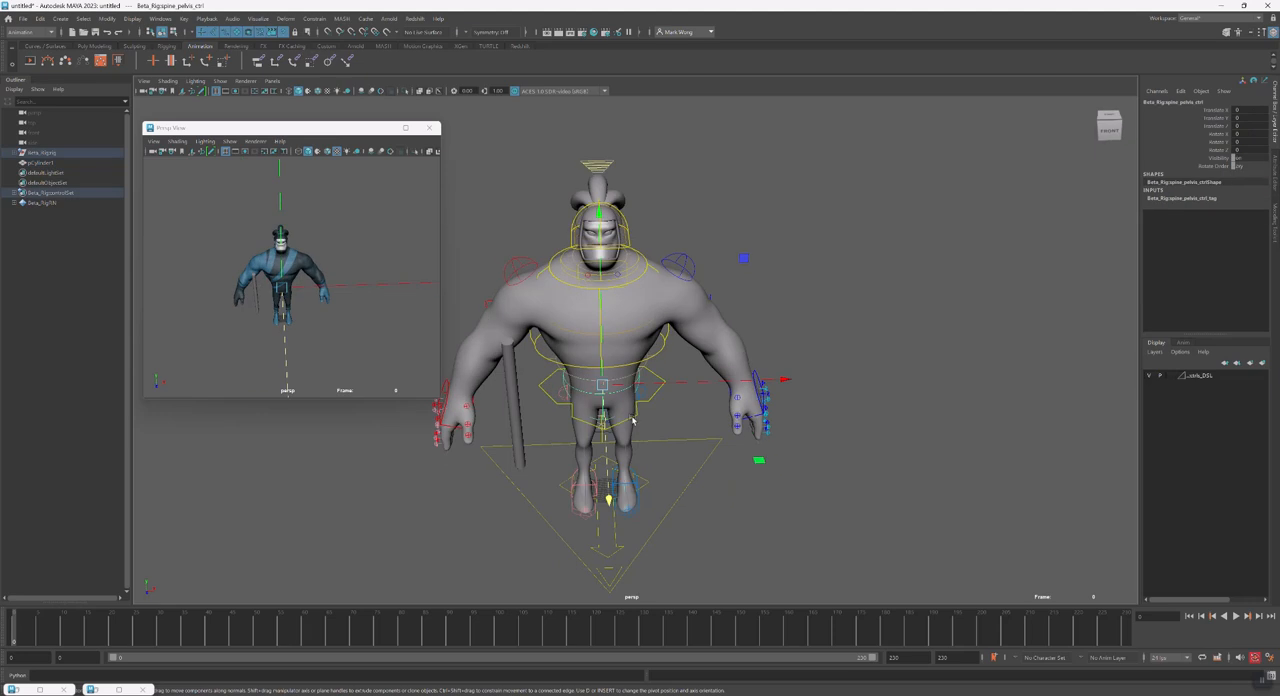
key("e")
left_click_drag(705, 485, 588, 425)
left_click(586, 532)
left_click_drag(586, 532, 690, 557, "alt")
key("e")
key("w")
key("s")
Turn the left foot's IK control to finish the wide stance and clear the selection
left_click(603, 519)
key("e")
middle_click_drag(690, 557, 697, 510, "alt")
left_click_drag(737, 557, 658, 571)
left_click_drag(633, 480, 678, 462, "alt")
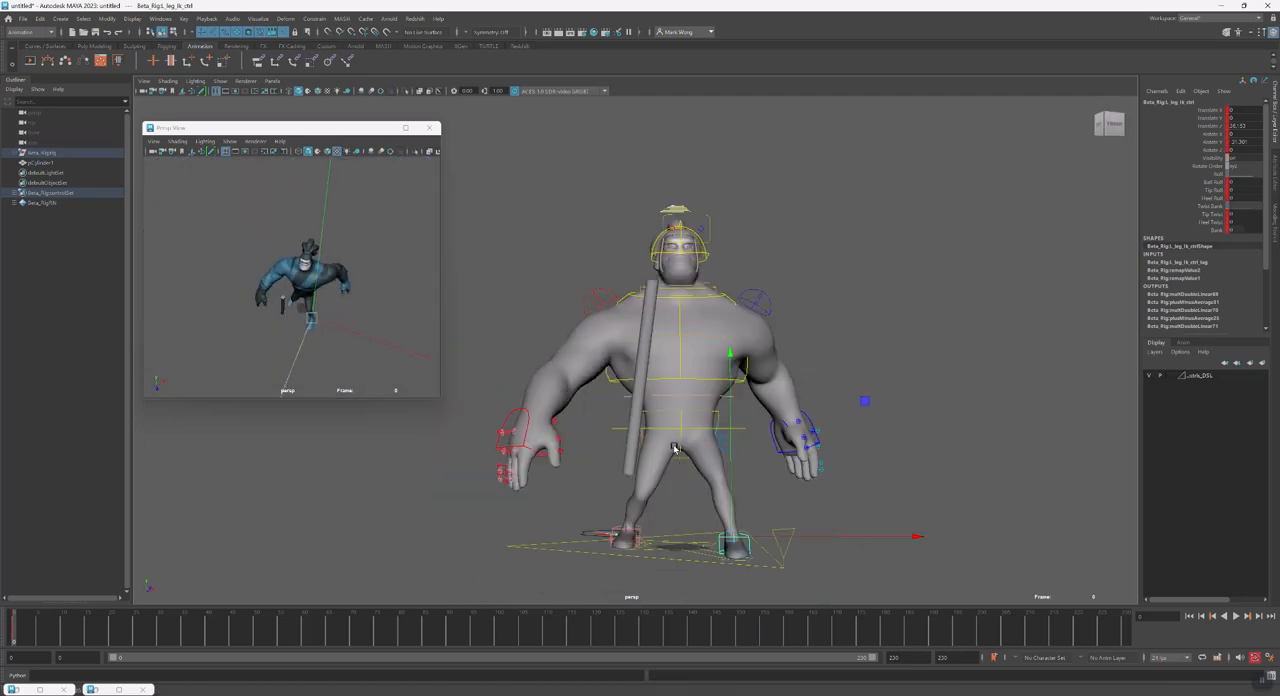
left_click(680, 460)
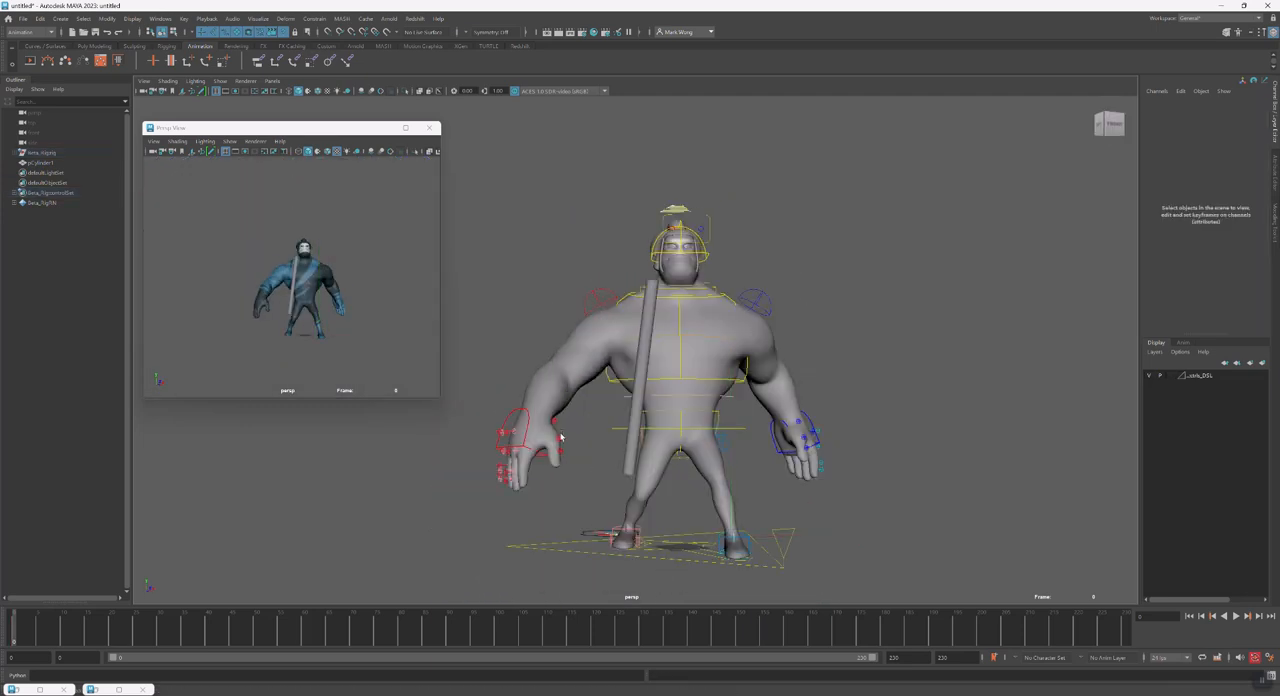
Reset the stick's Rotate X and its Translate X, Y and Z to 0
left_click_drag(557, 432, 565, 440, "alt")
left_click(640, 459)
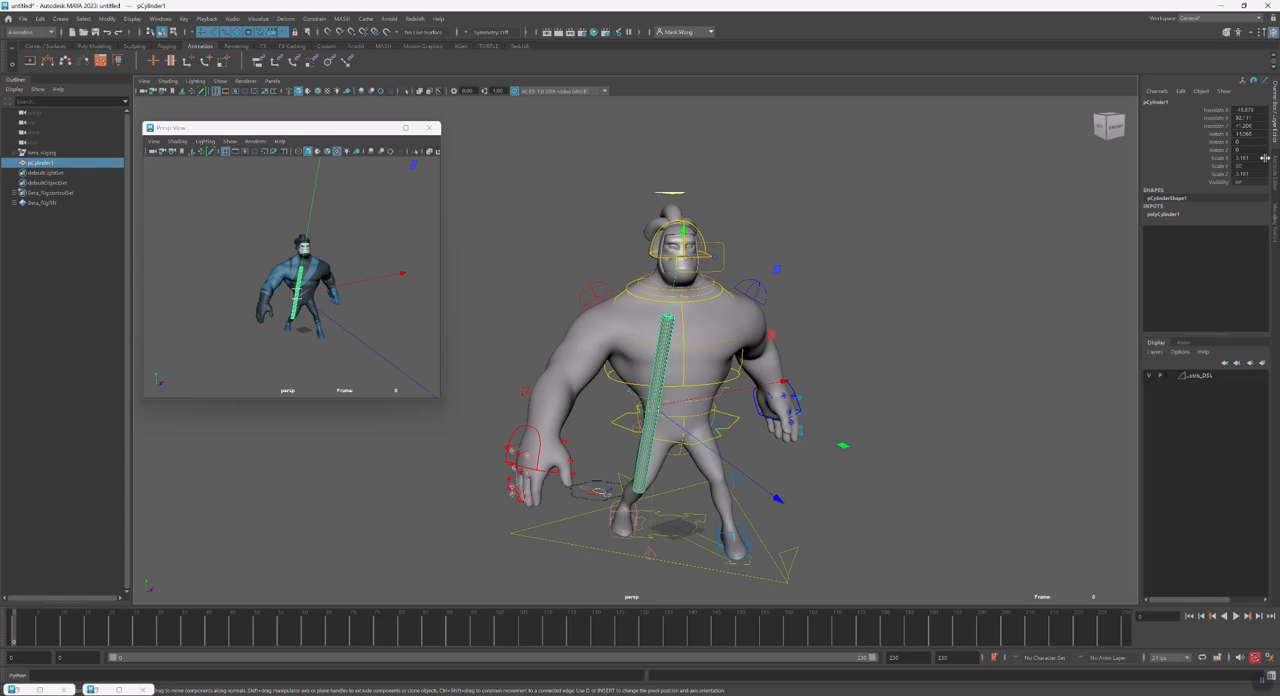
left_click(1243, 133)
type("0")
key("Return")
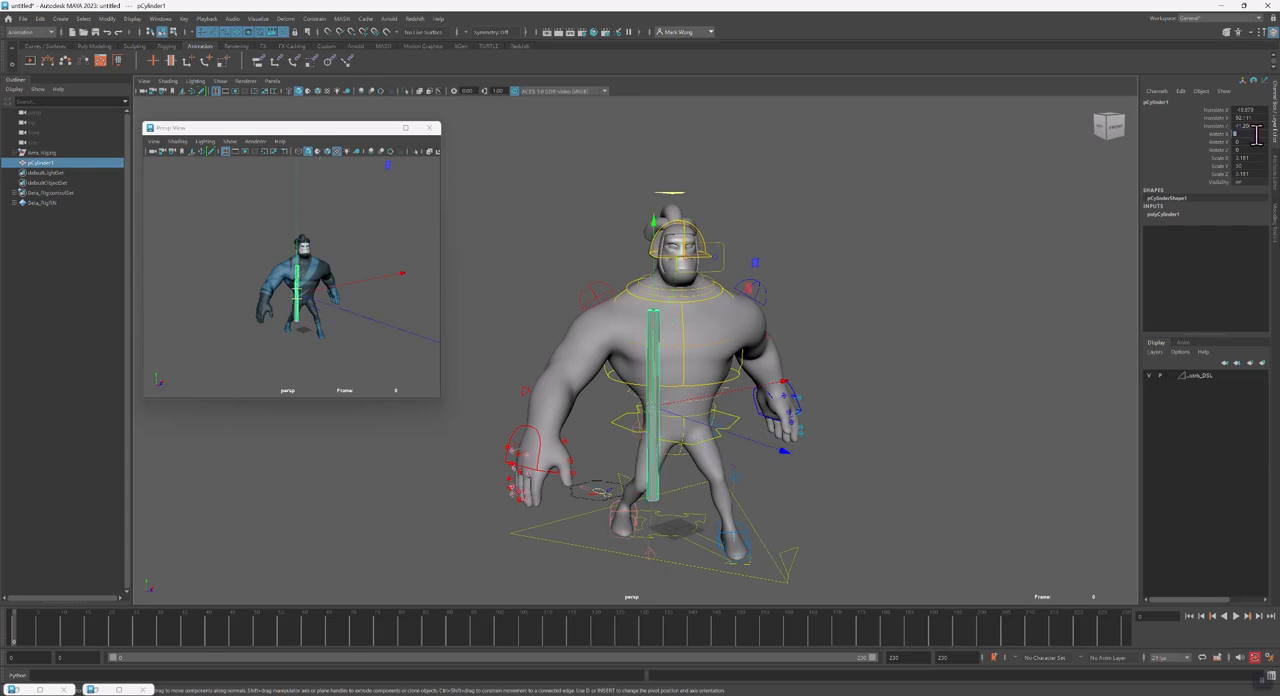
left_click_drag(1246, 110, 1251, 126)
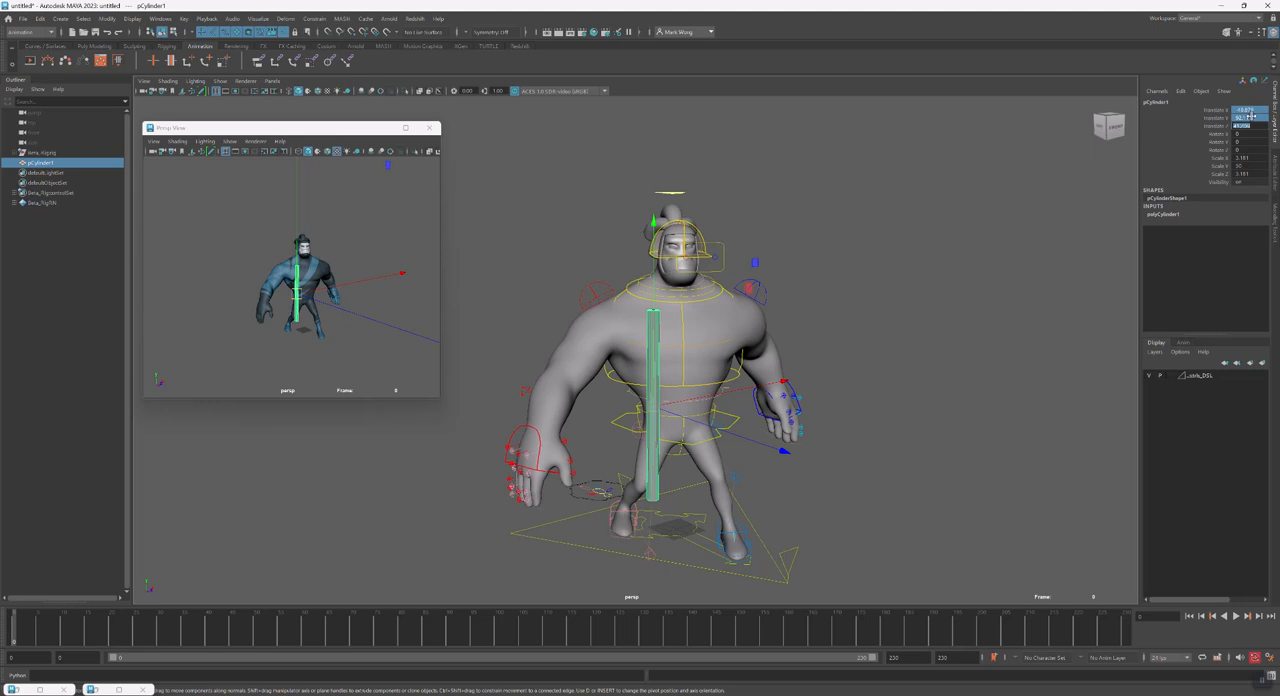
type("0")
key("Return")
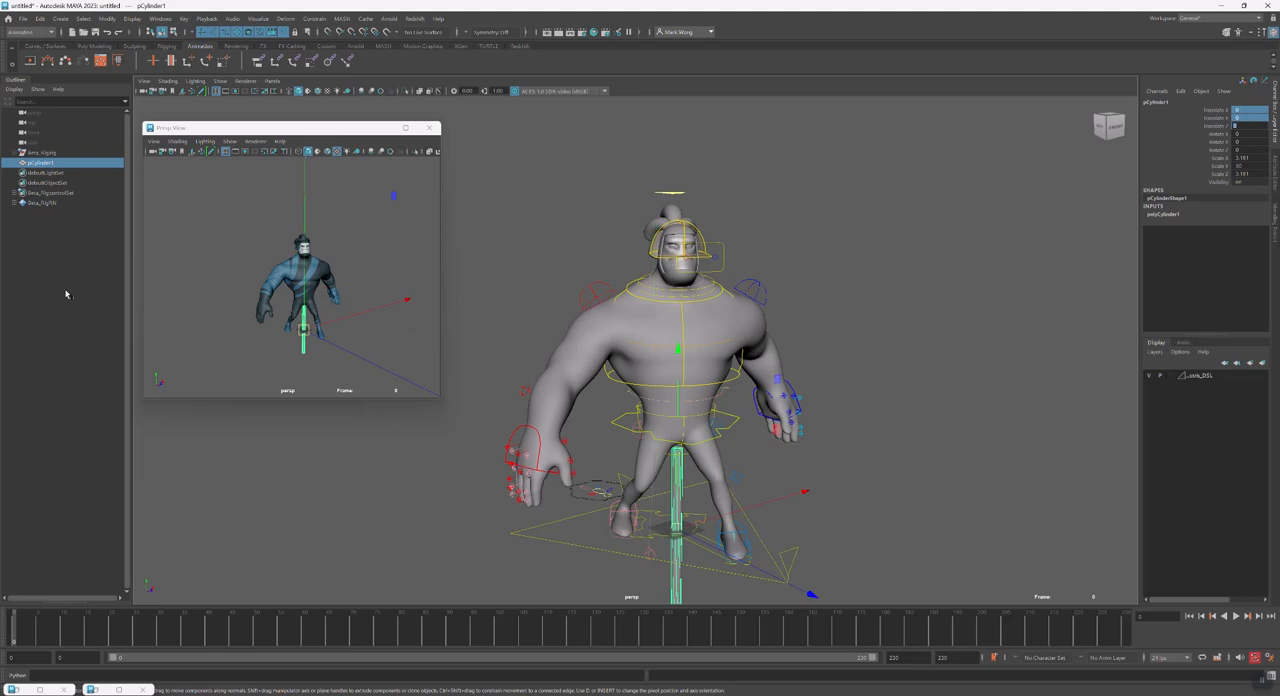
Create a NURBS circle at the origin and duplicate it twice
left_click(61, 19)
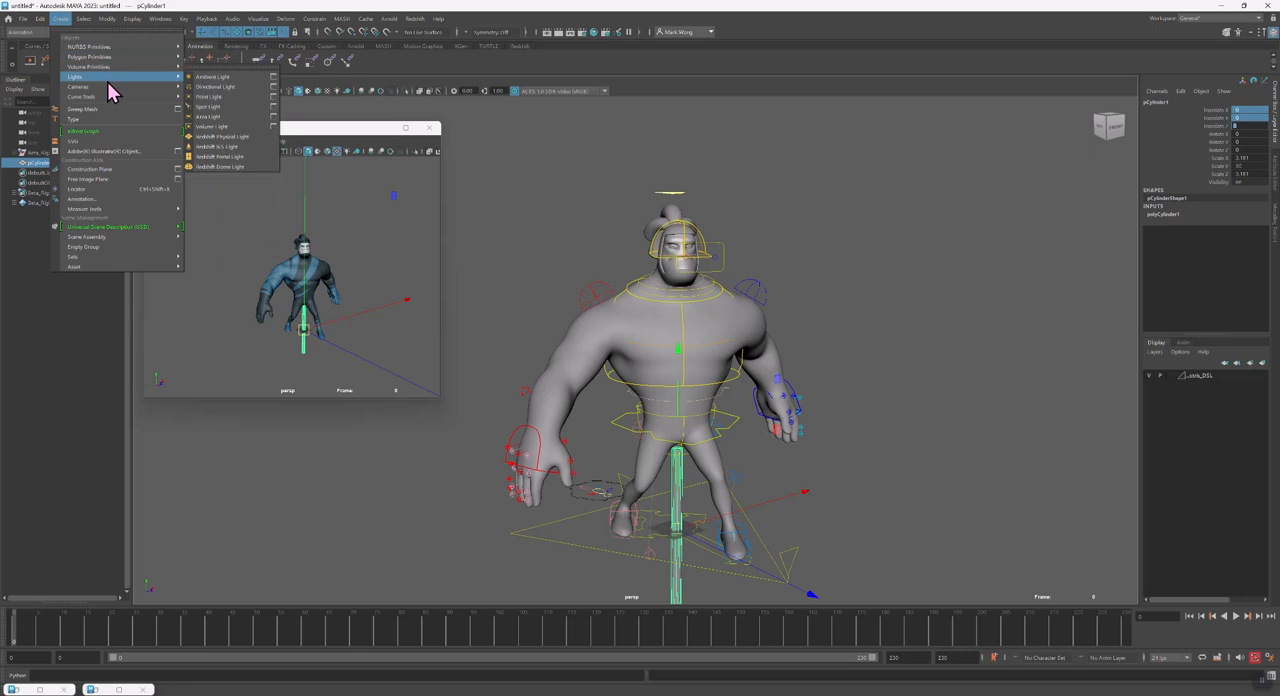
mouse_move(128, 47)
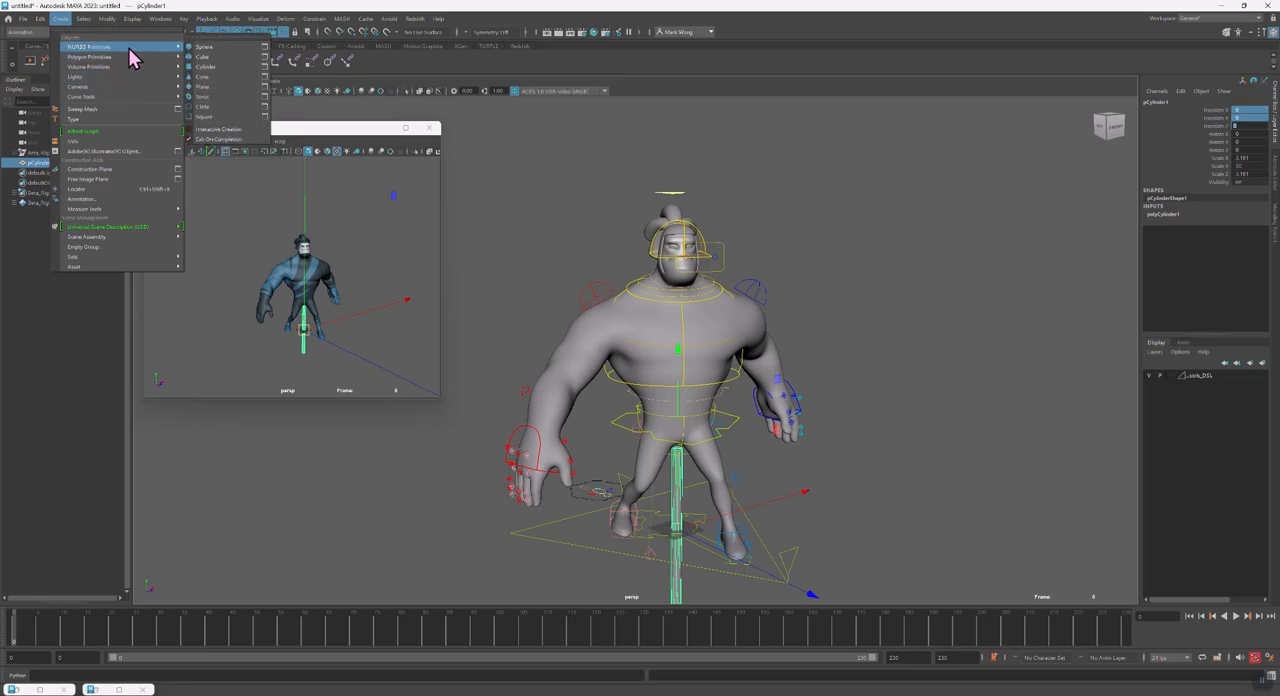
left_click(224, 110)
key("ctrl+d")
key("ctrl+d")
Parent the three circles into a chain, with the third under the second and the second under the first
mouse_move(50, 196)
middle_mouse_down()
mouse_move(18, 186)
mouse_move(50, 173)
middle_mouse_up()
left_click(14, 184)
left_click(50, 186)
left_click(14, 174)
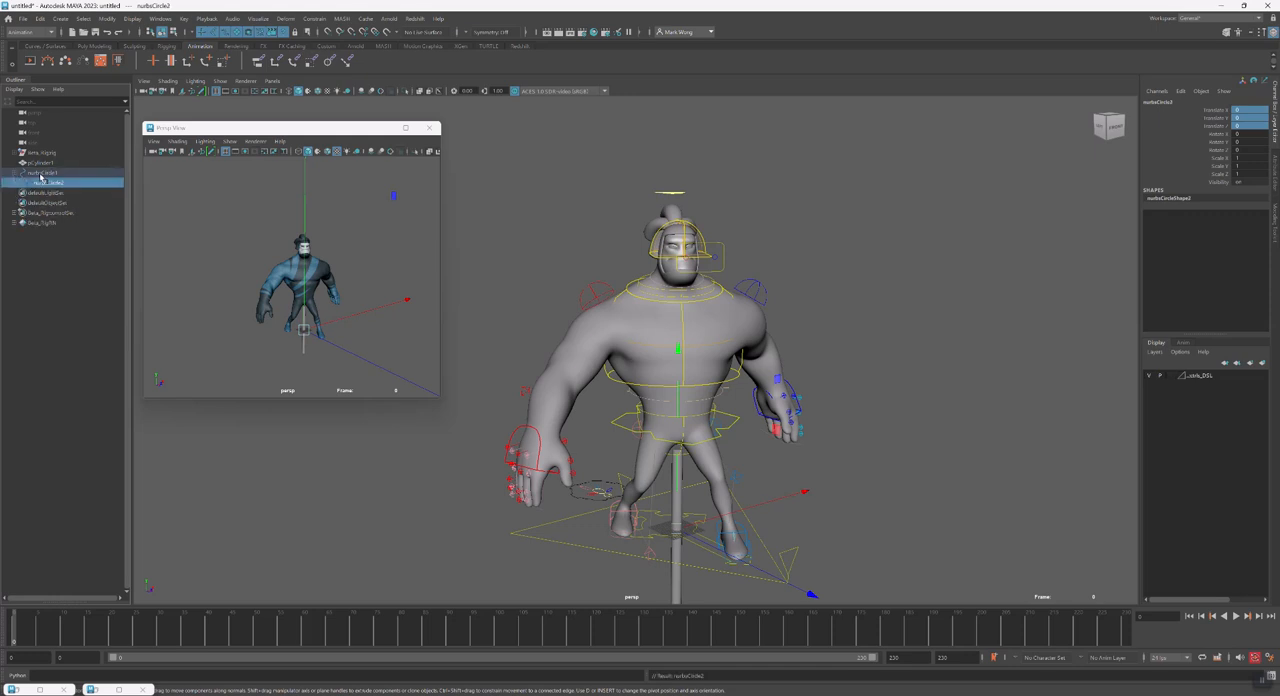
left_click(21, 186)
Rename the topmost circle in the hierarchy as Stick_World
left_click(48, 174)
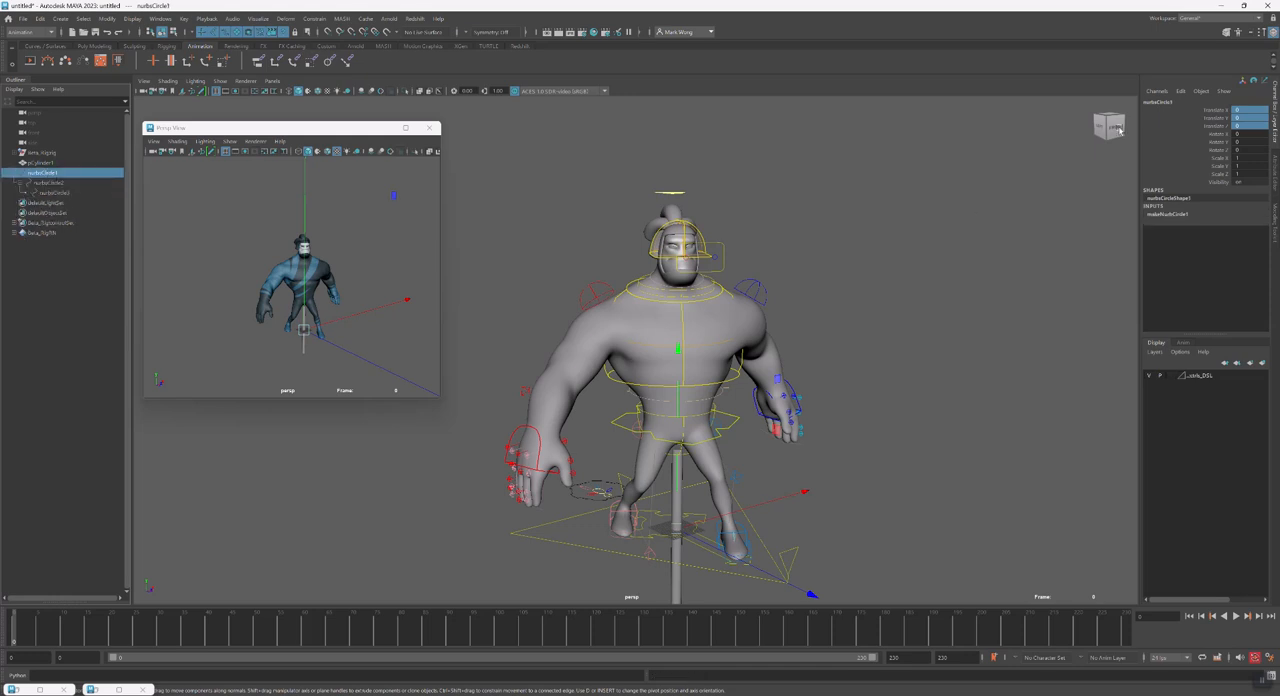
left_click(1182, 93)
double_click(1163, 102)
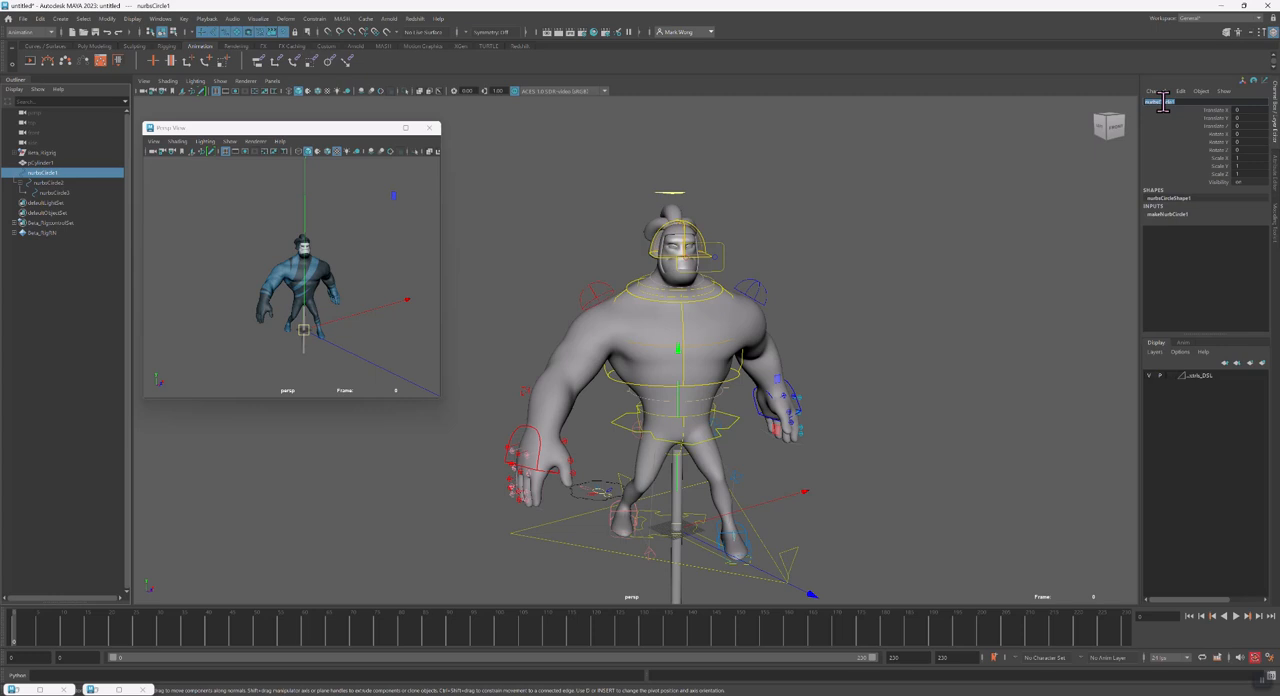
type("c")
type("tick_World")
key("Return")
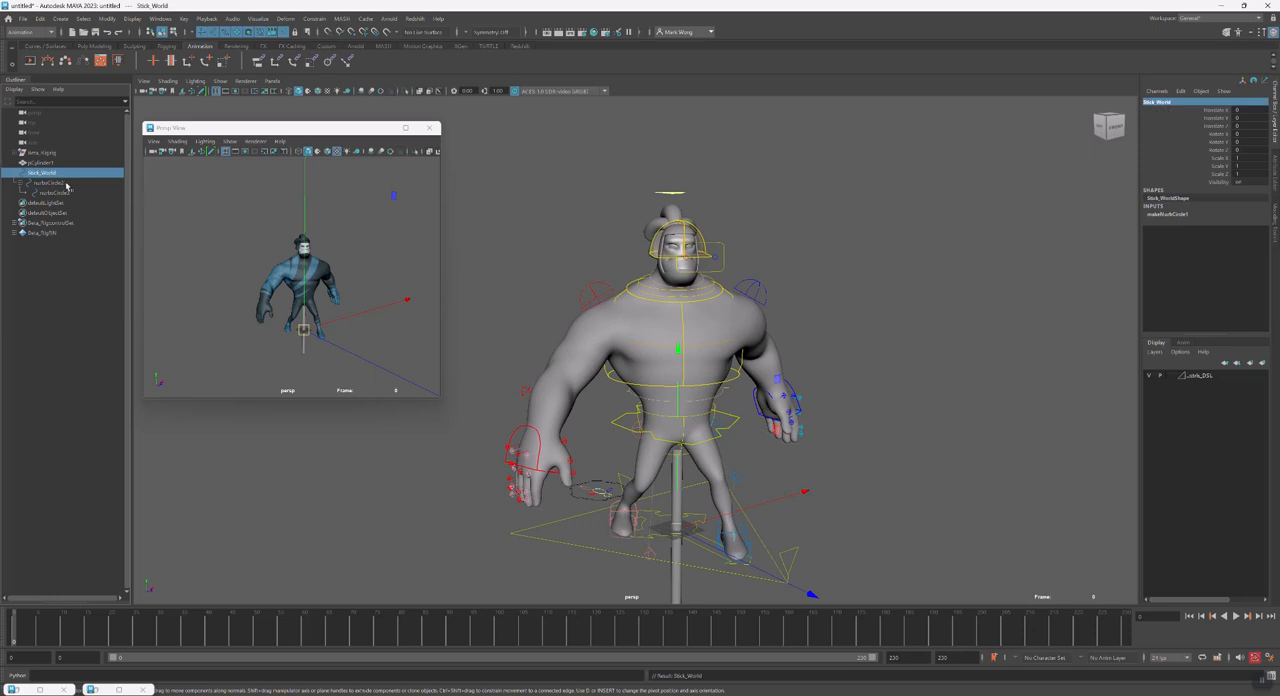
Rename the middle circle in the hierarchy as Stick_Local
left_click(66, 184)
double_click(1212, 101)
type("C")
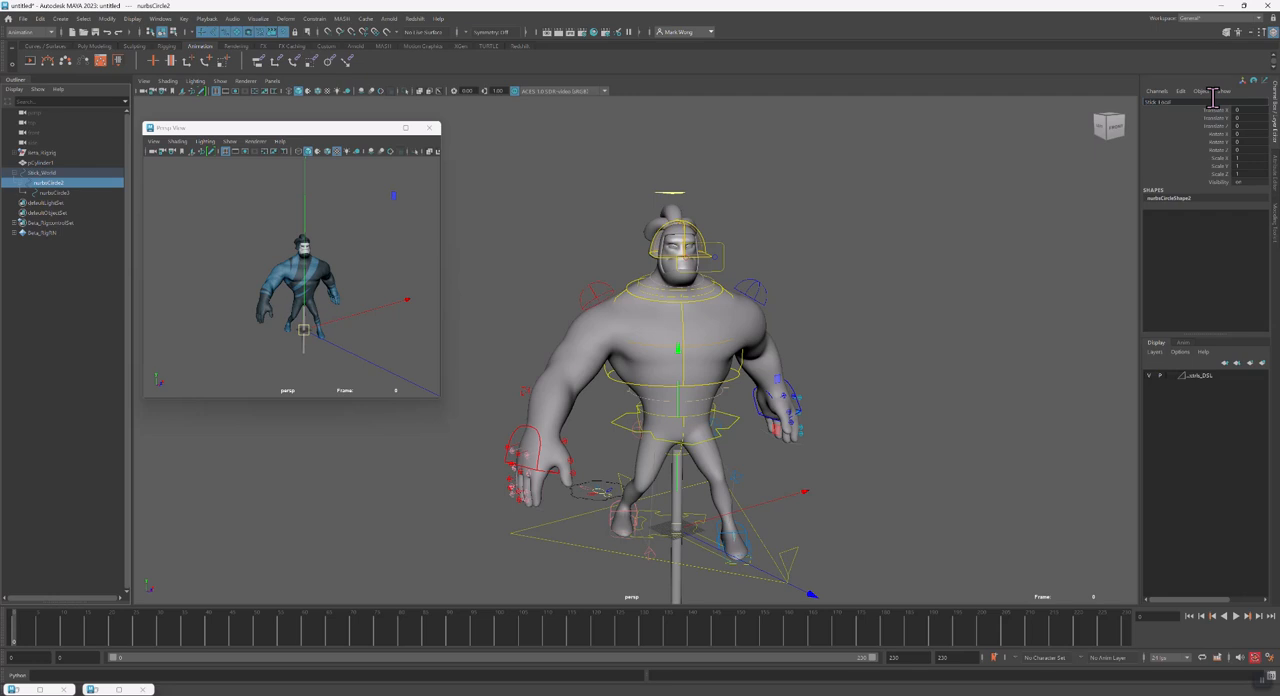
key("Return")
Rename the innermost circle in the hierarchy as Stick_COG
left_click(60, 192)
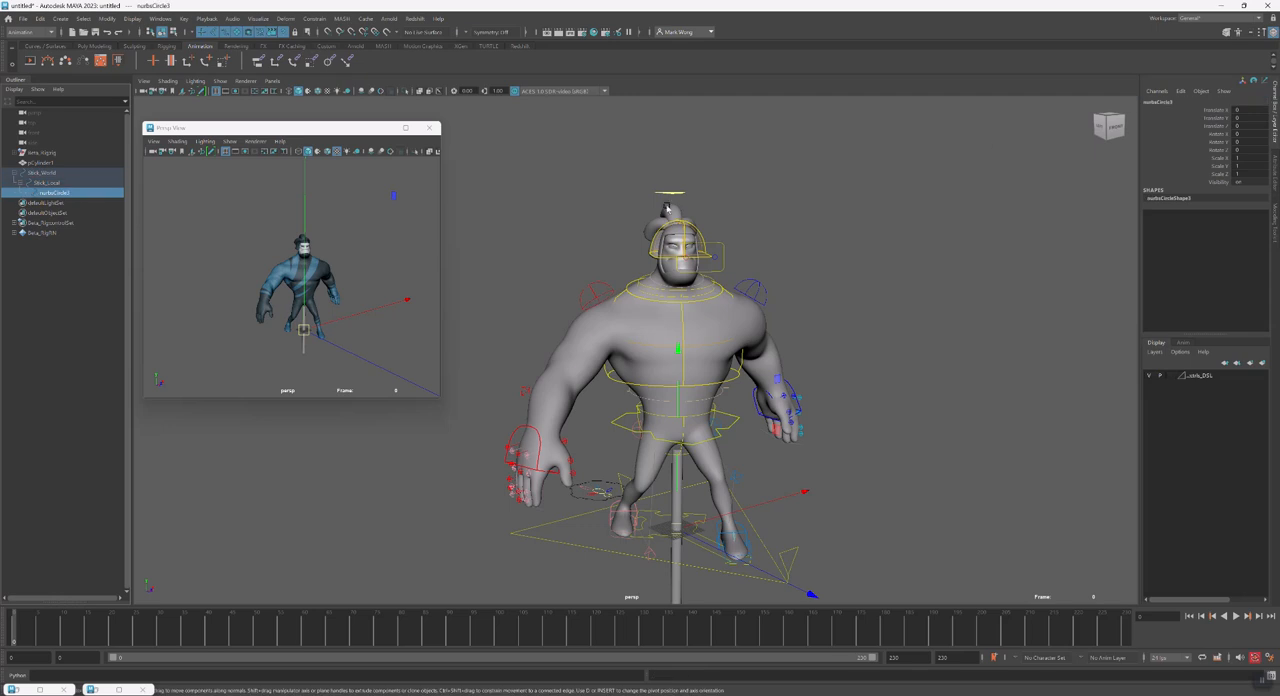
left_click(1193, 100)
type("Stick_COG")
key("Return")
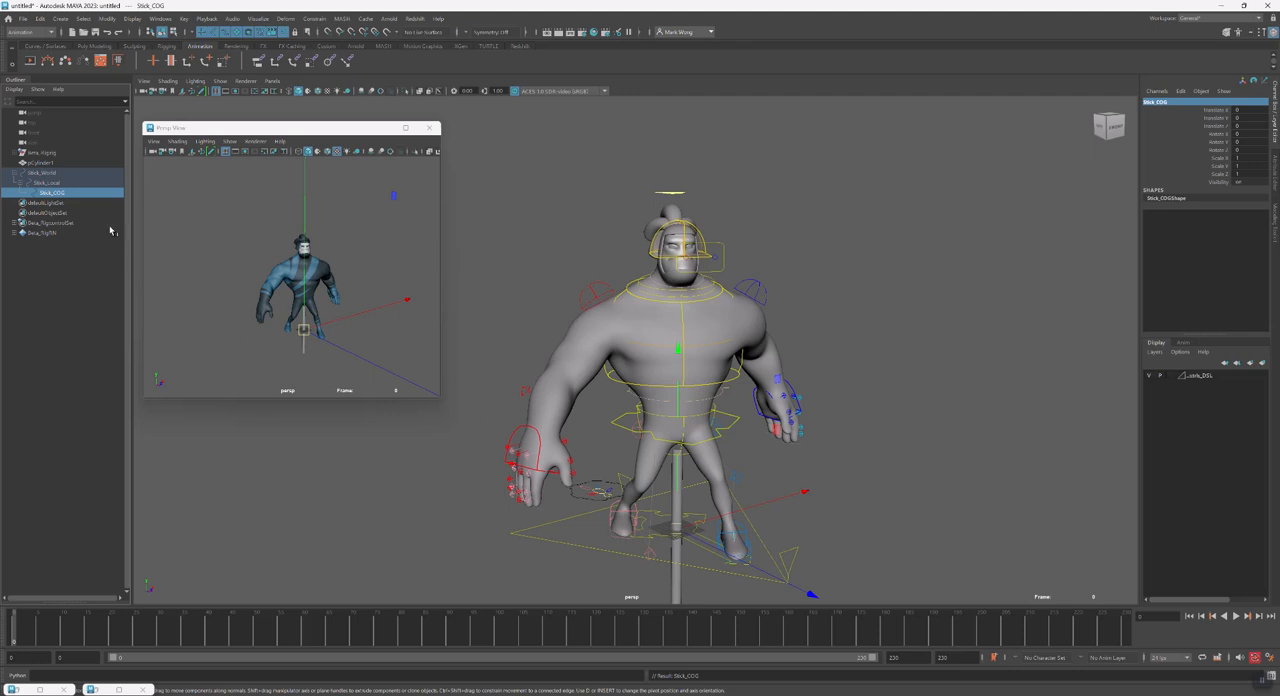
Parent-constrain the Stick_COG circle to the cylinder
left_click(284, 347)
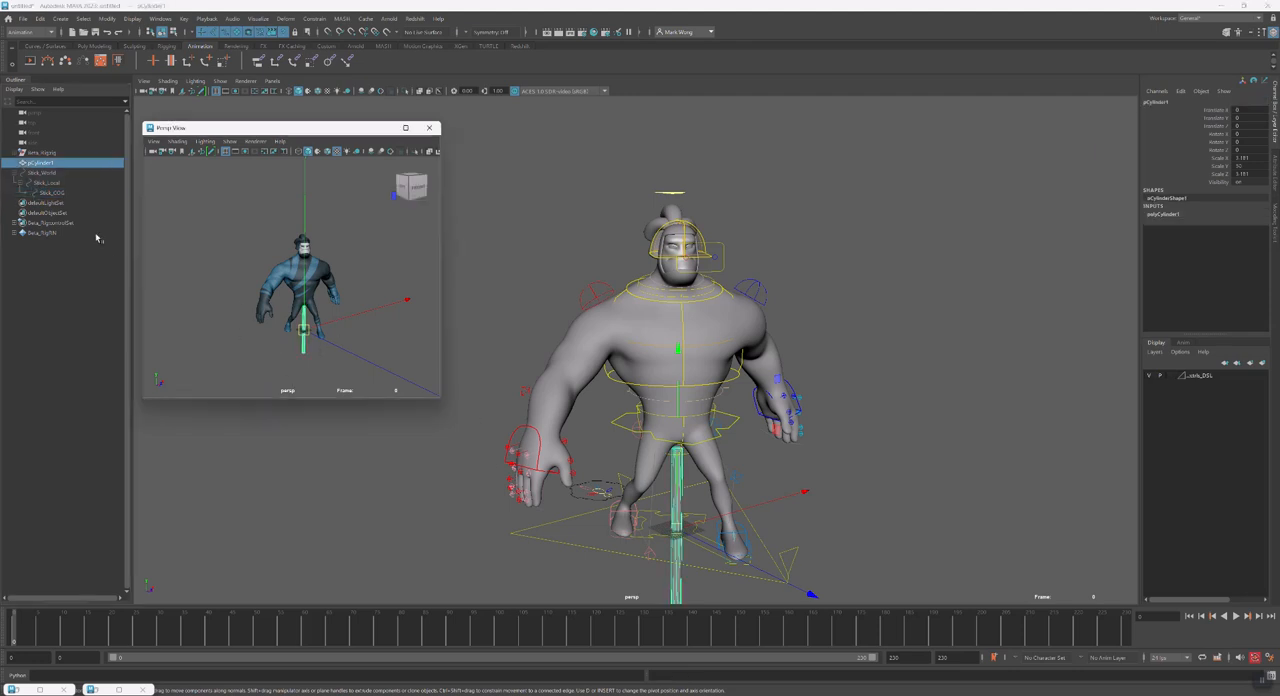
left_click(52, 192, "ctrl")
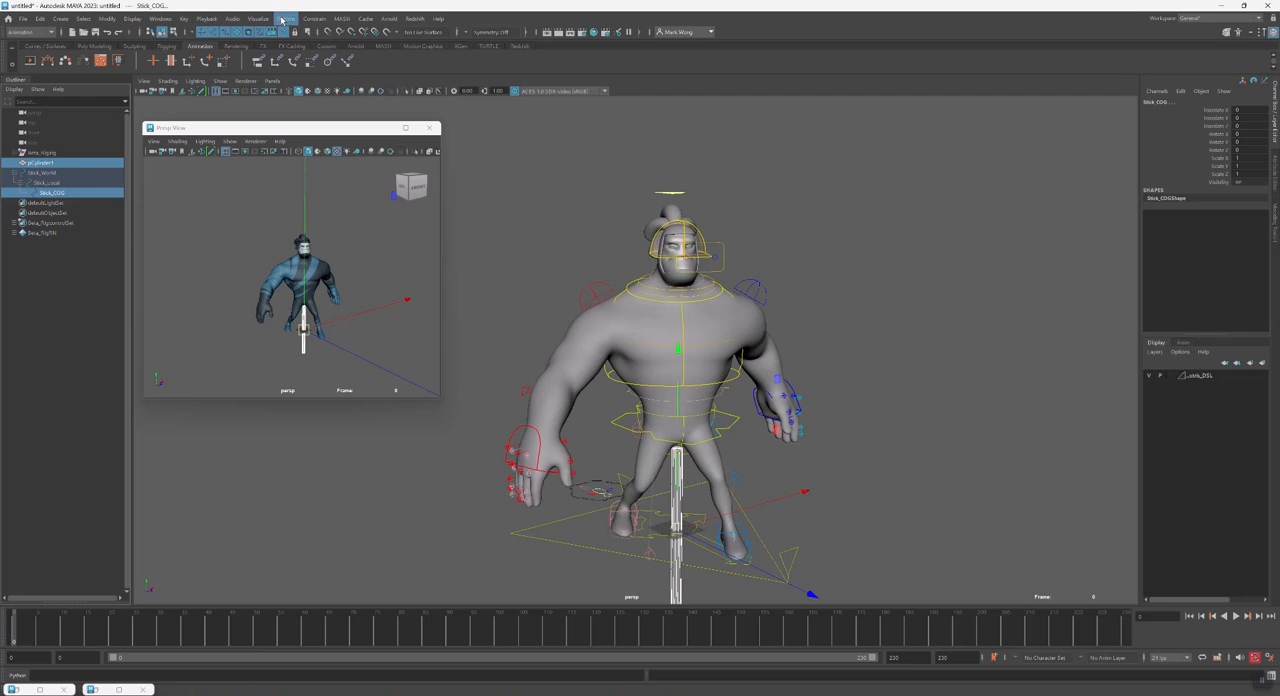
left_click(315, 19)
left_click(345, 48)
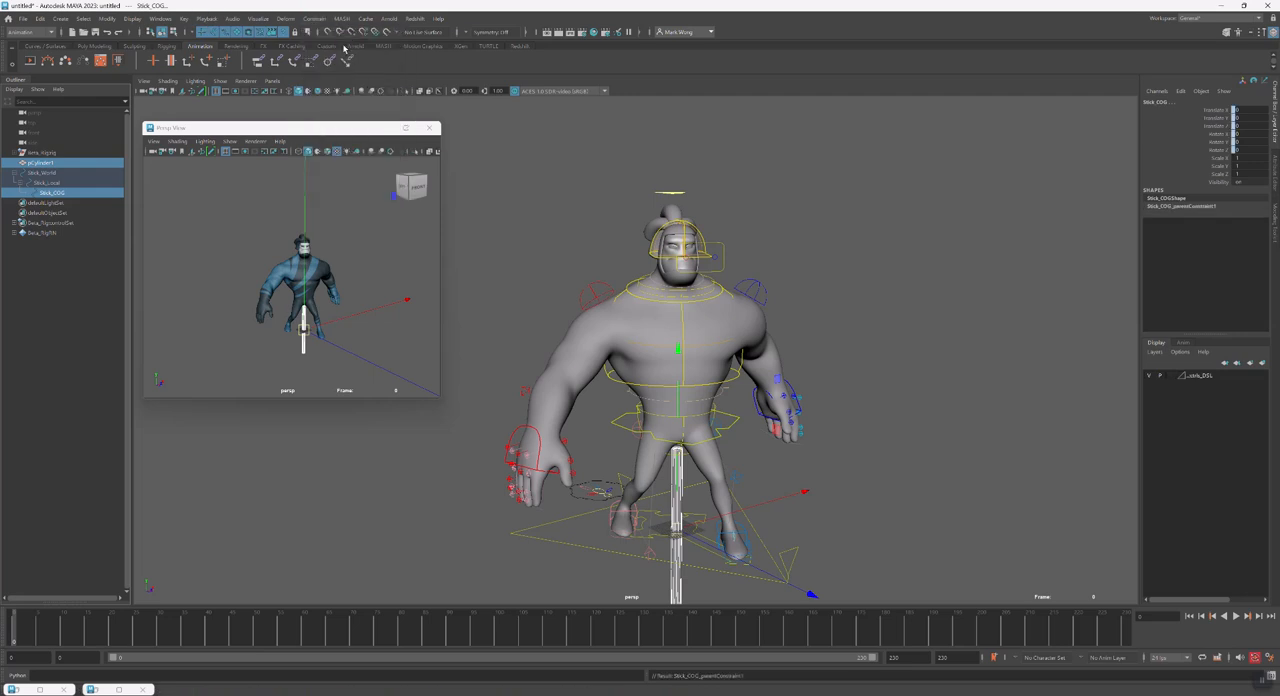
Try setting a keyframe on the cylinder and undo it
left_click(58, 163)
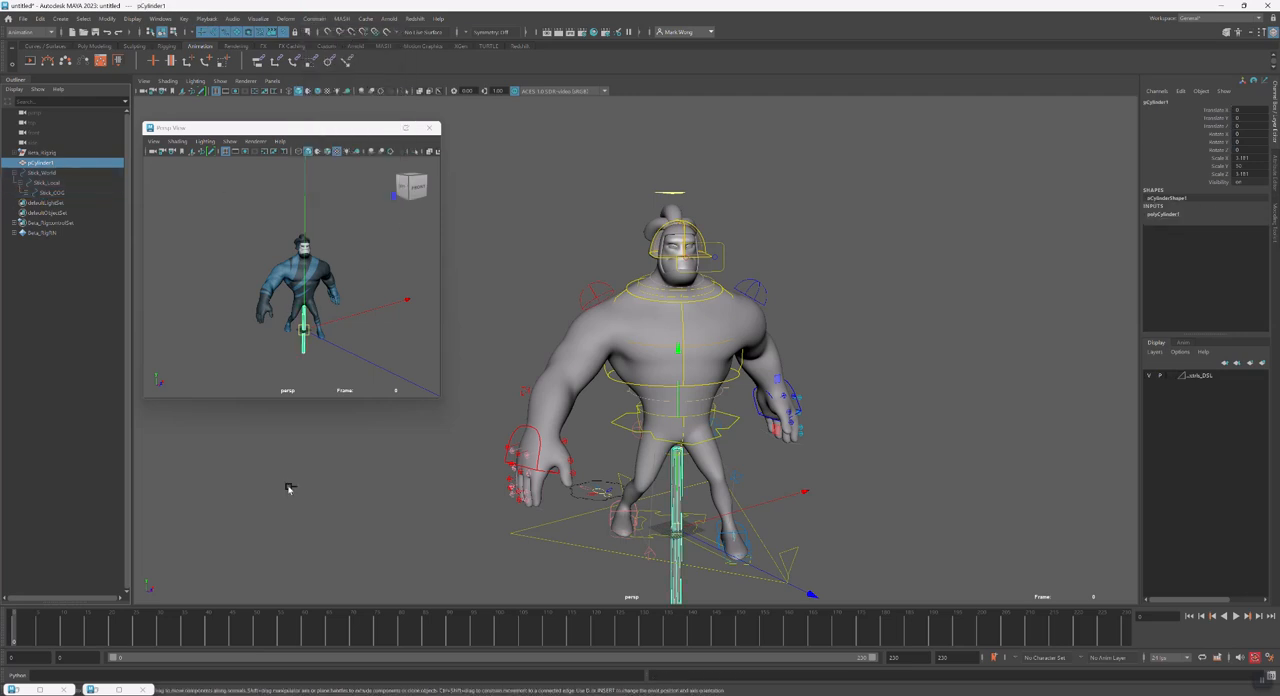
key("s")
key("ctrl+z")
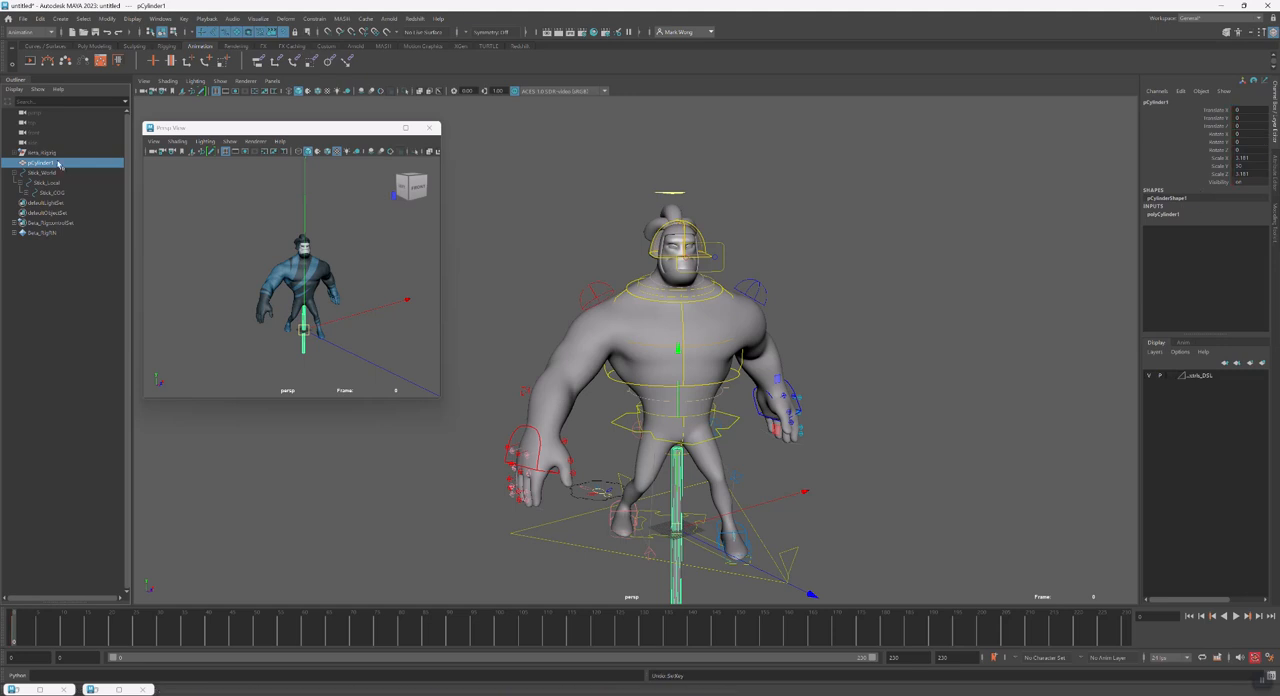
Delete the parent constraint nested under Stick_COG in the hierarchy
left_click(61, 202)
left_click(26, 193)
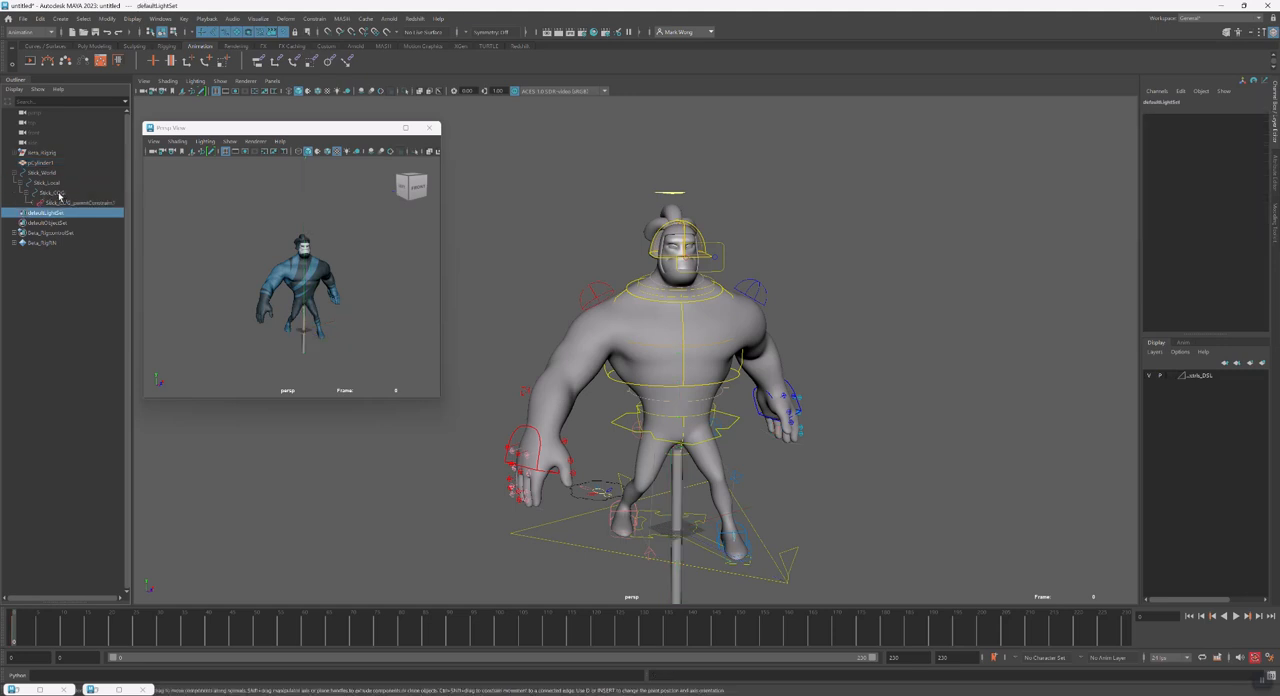
left_click(45, 193)
left_click(63, 204)
key("Delete")
Parent-constrain the stick cylinder to the Stick_COG control
left_click(50, 192)
left_click(54, 164, "ctrl")
key("g")
Set a keyframe on the constrained cylinder and select its Blend Parent 1 channel
left_click(40, 163)
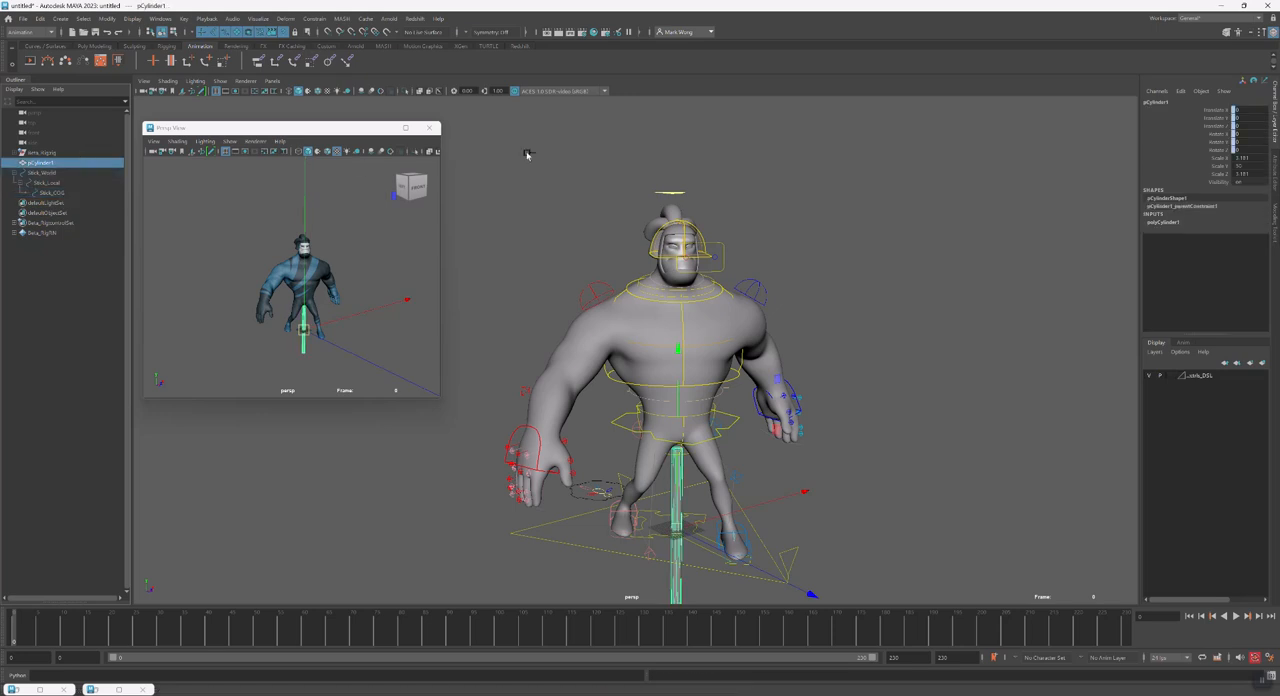
key("s")
left_click(1213, 190)
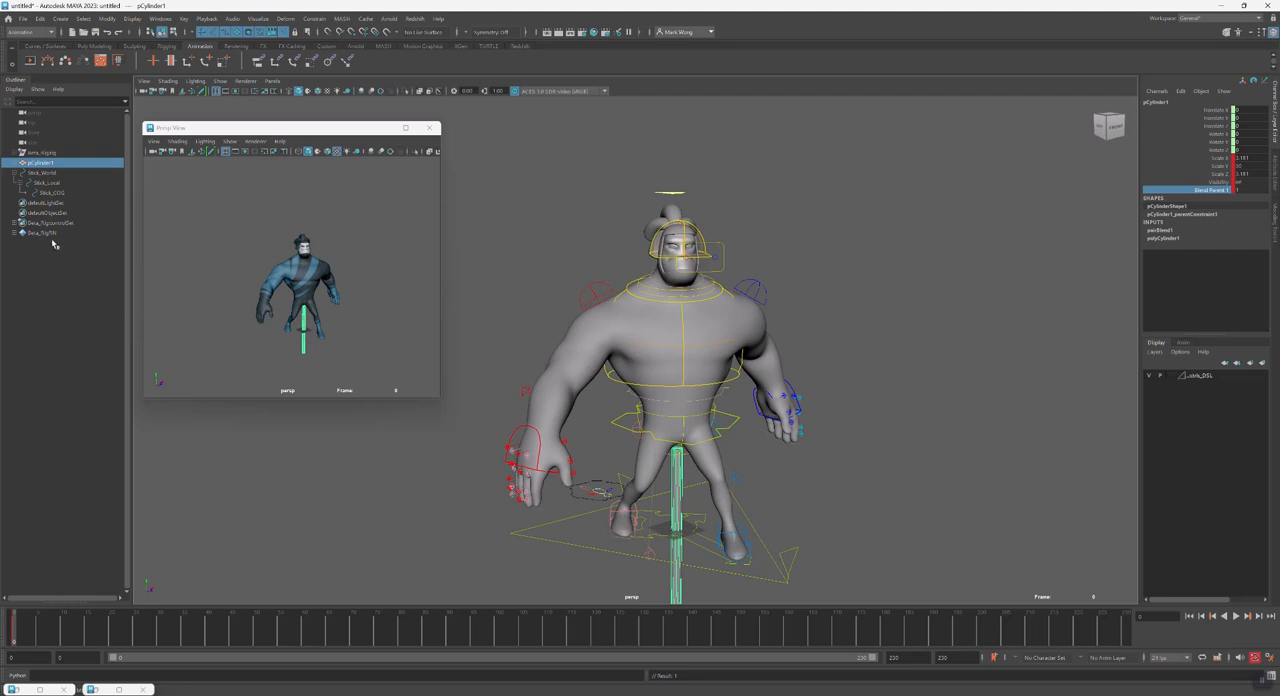
Examine the stick from several angles with the Stick_COG and Stick_Local controls selected
left_click(52, 192)
left_click_drag(287, 348, 334, 323, "alt")
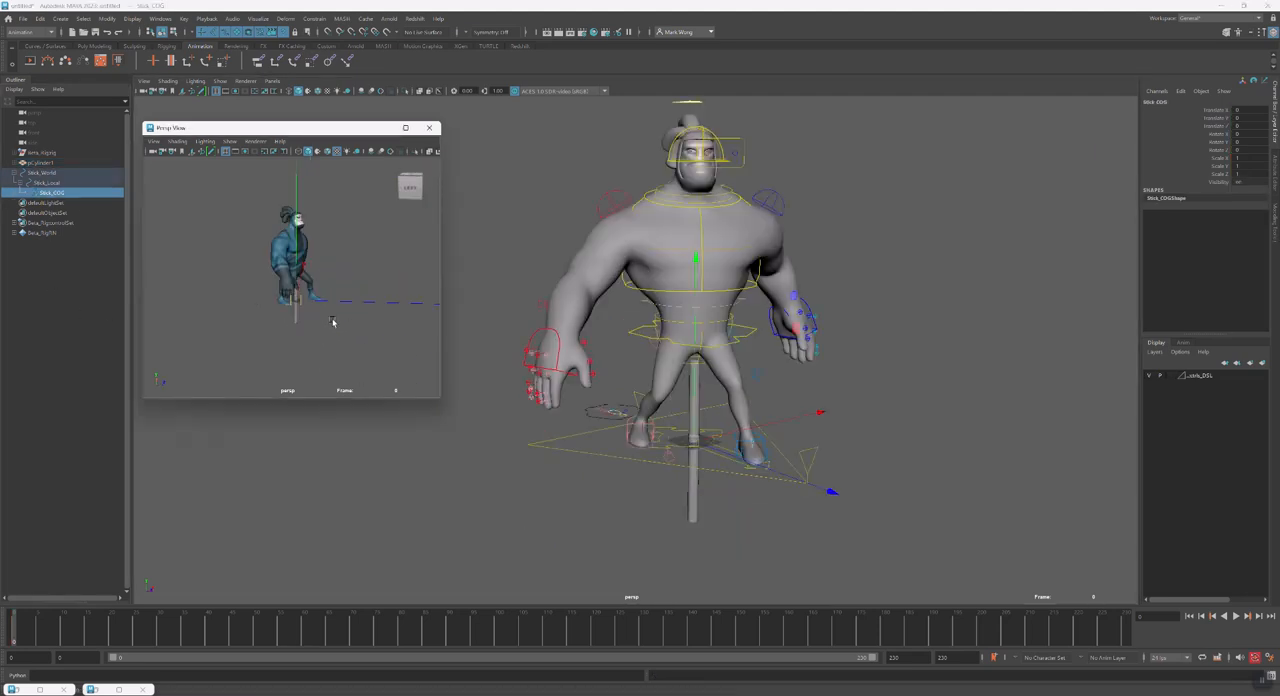
right_click_drag(334, 323, 437, 331, "alt")
left_click_drag(437, 331, 339, 318, "alt")
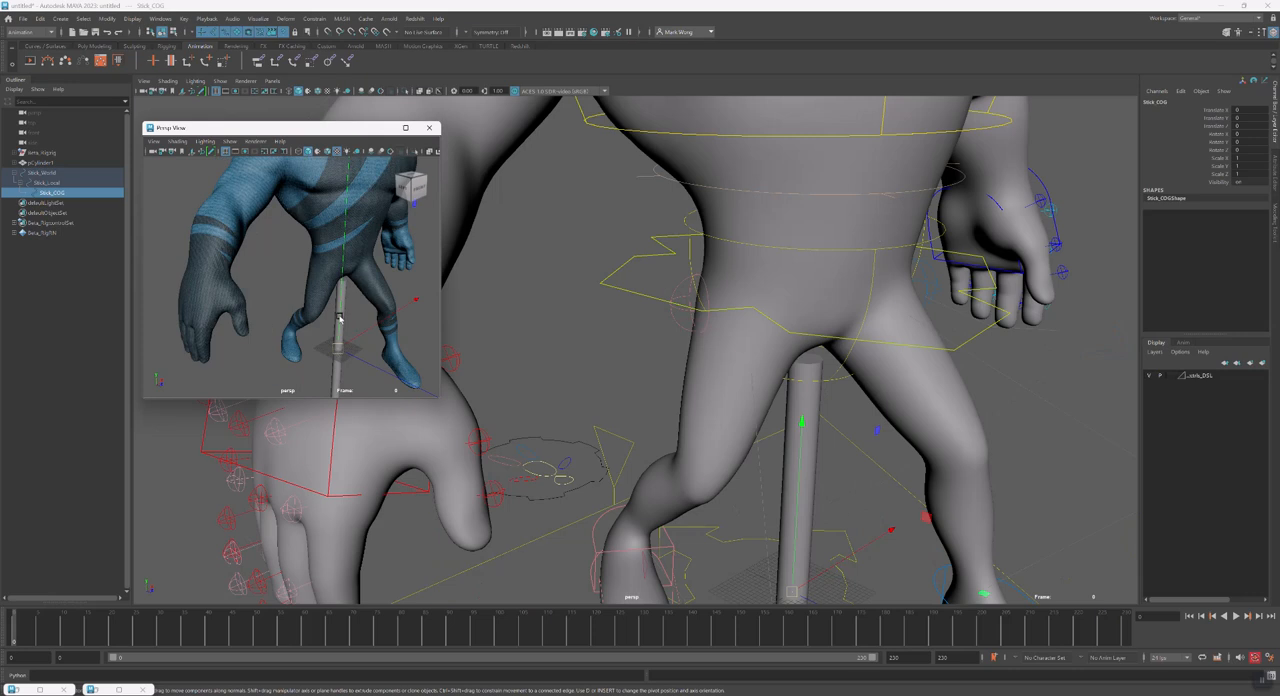
left_click(47, 182)
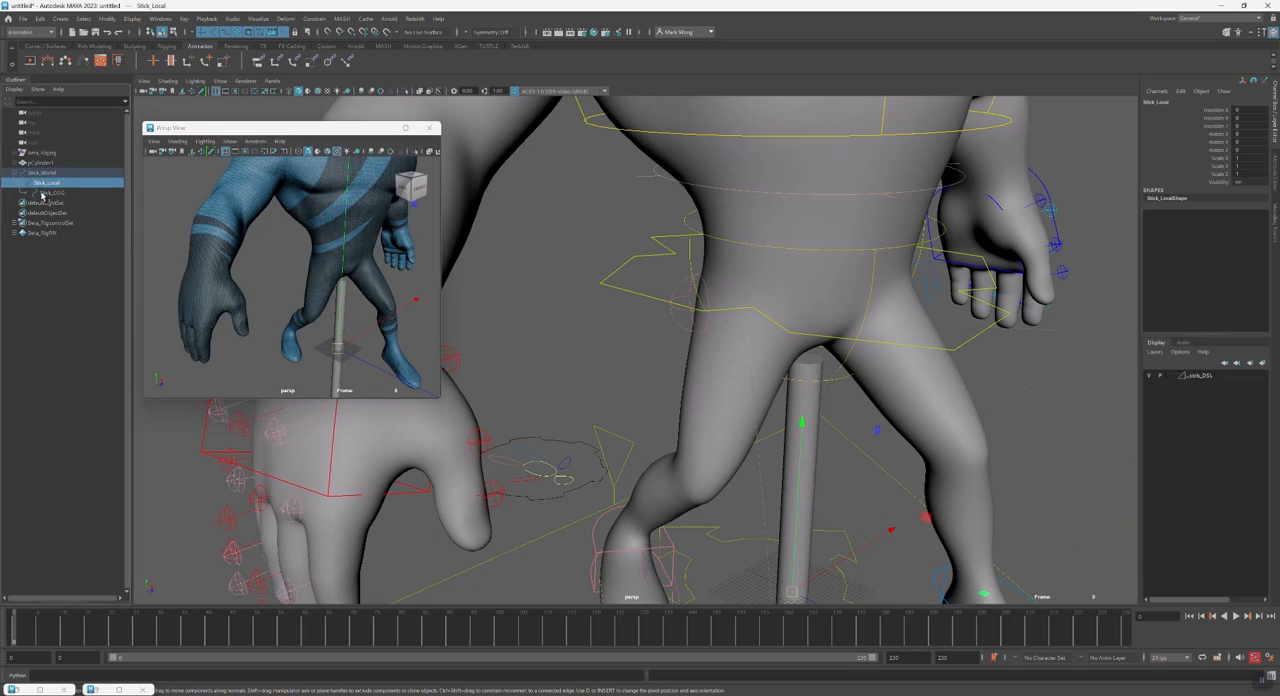
left_click(43, 194)
key("e")
middle_click_drag(340, 342, 339, 324, "alt")
Duplicate the stick cylinder and reshape it as a short, thick hammer head near the top of the stick
left_click(48, 163)
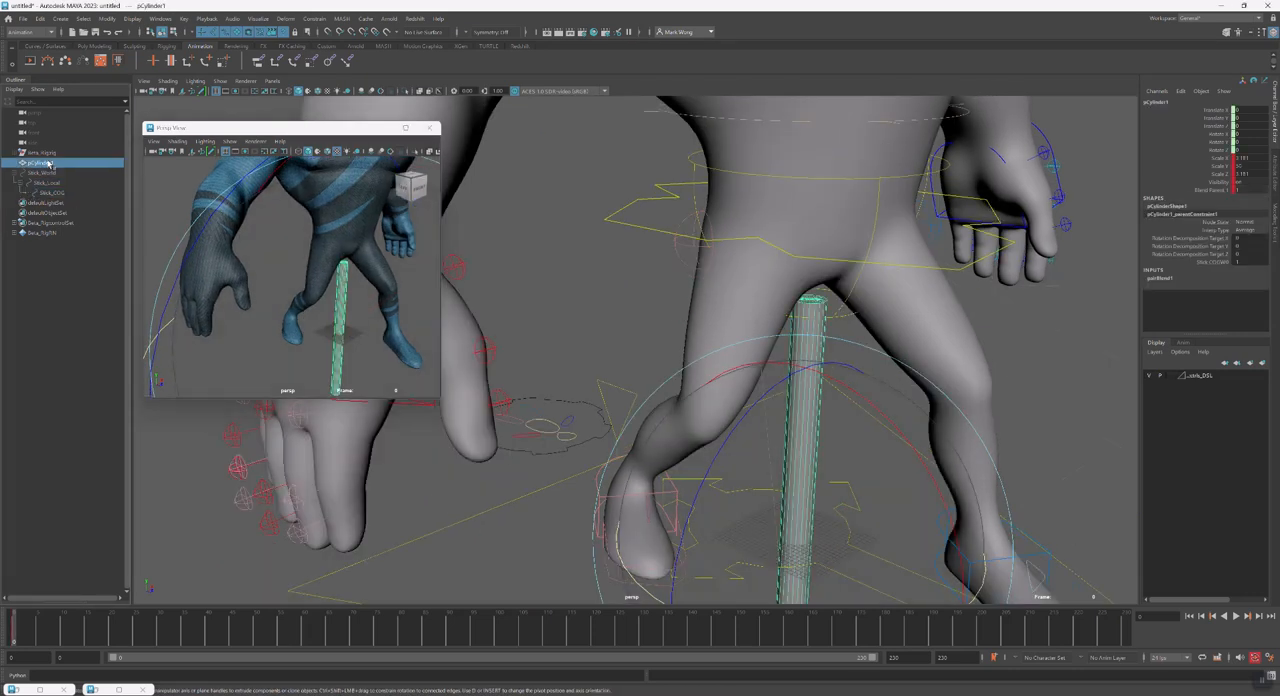
key("ctrl+d")
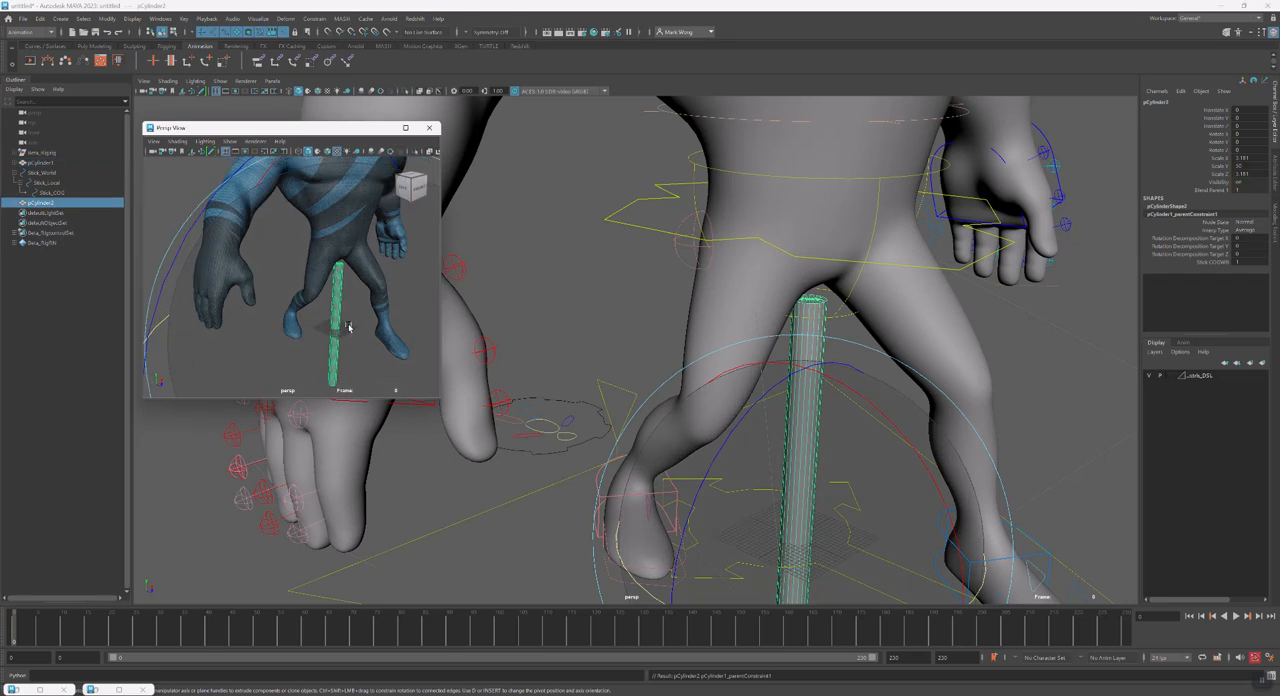
right_click_drag(366, 323, 301, 330, "alt")
key("r")
key("w")
left_click_drag(320, 286, 321, 226)
Rotate the duplicated cylinder so it lies crosswise to the stick, and switch the viewport to wireframe display
key("e")
middle_click_drag(366, 218, 306, 276, "alt")
right_click_drag(305, 274, 404, 246, "alt")
left_click_drag(330, 252, 323, 306)
key("4")
right_click_drag(323, 306, 330, 345, "alt")
Move the hammer head so it sits across the upper end of the stick
key("w")
left_click_drag(270, 350, 274, 385)
middle_click_drag(274, 385, 314, 314, "alt")
key("r")
left_click_drag(330, 222, 335, 258, "alt")
key("ctrl+z")
left_click_drag(397, 298, 338, 273)
left_click_drag(338, 273, 393, 284, "alt")
key("w")
scroll(322, 280, "up", 3)
scroll(300, 275, "up", 4)
left_click_drag(424, 227, 408, 227)
Set the hammer head's Rotate X to 90
left_click(1241, 133)
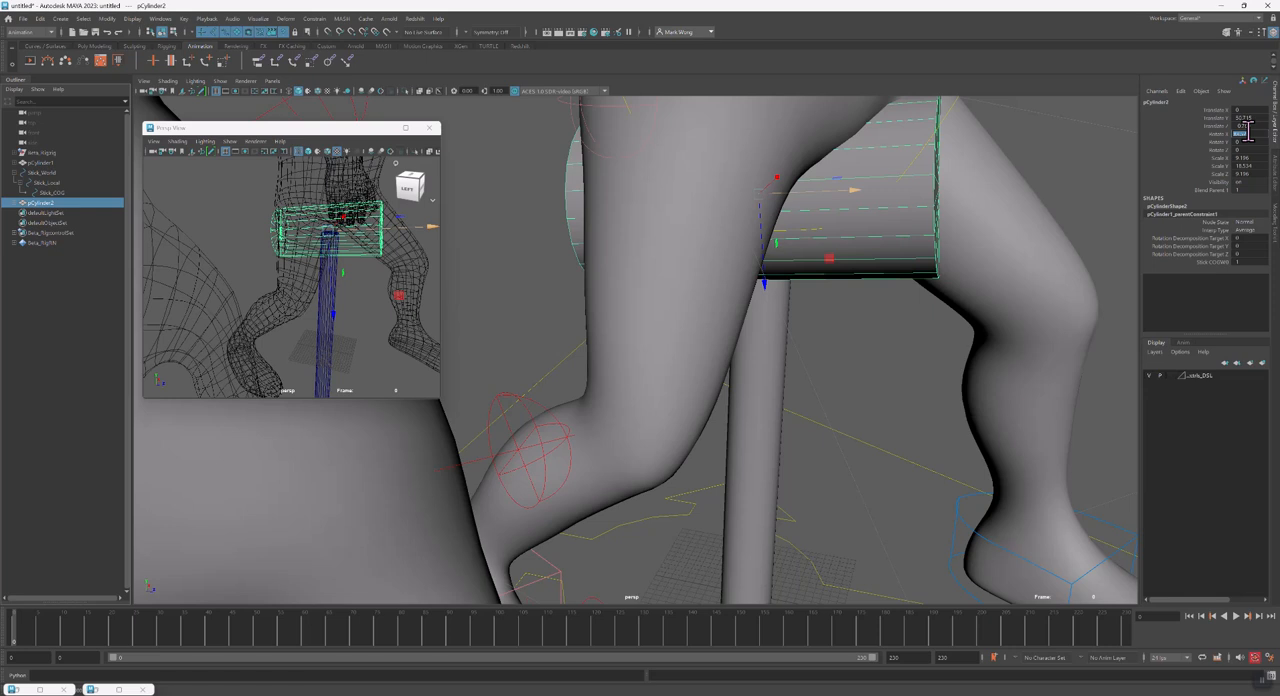
key("Return")
left_click_drag(306, 296, 206, 310, "alt")
Parent the hammer head cylinder under the stick cylinder and return the viewport to shaded display
middle_click_drag(40, 204, 42, 166)
left_click(15, 163)
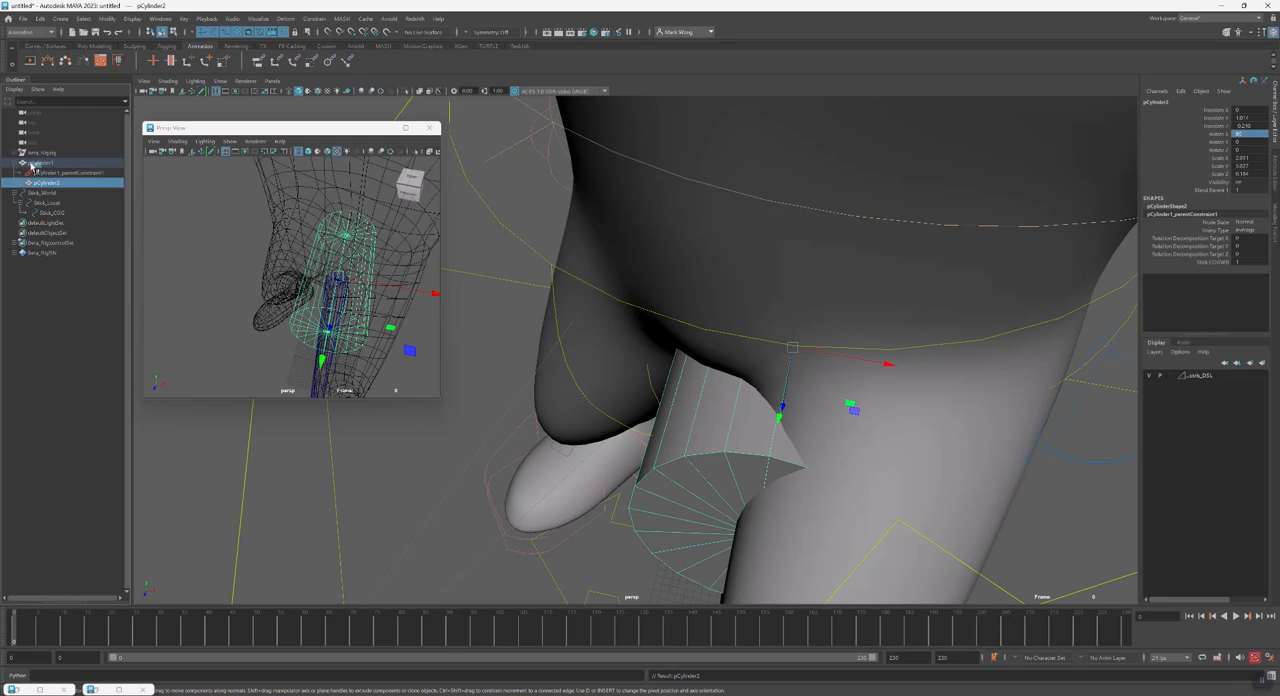
left_click(37, 164)
mouse_move(362, 303)
left_mouse_down("alt")
mouse_move(393, 322)
mouse_move(355, 306)
left_mouse_up("alt")
key("5")
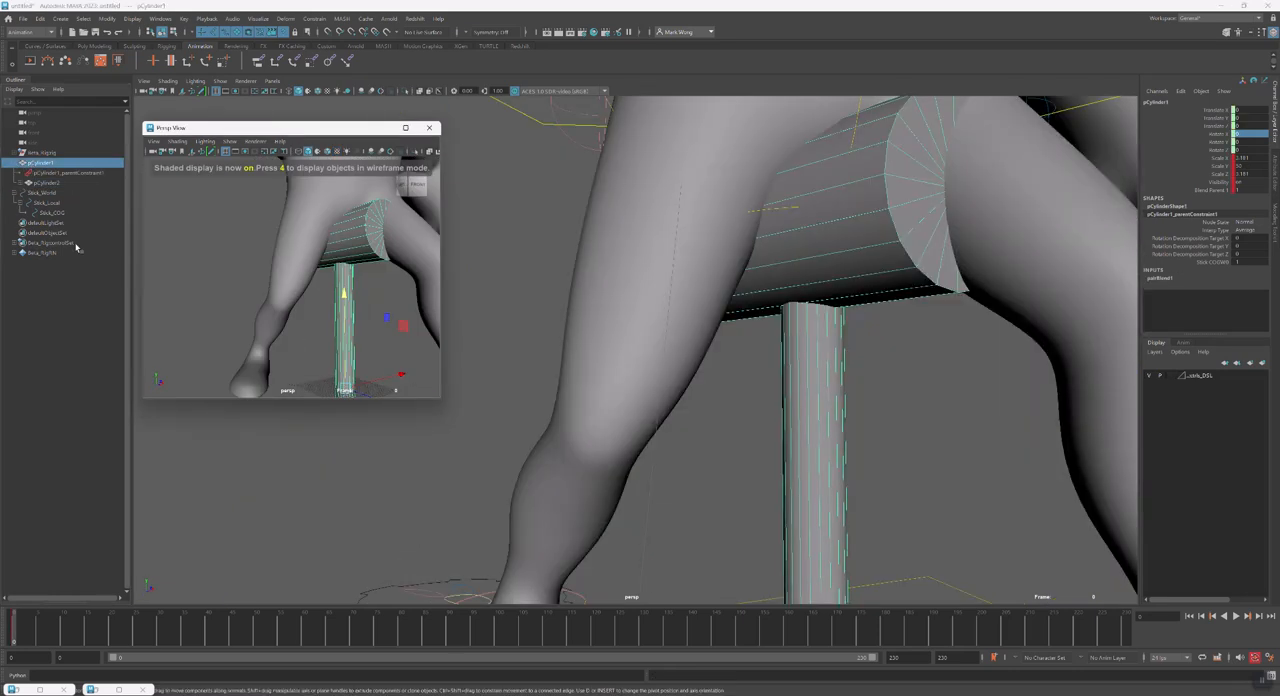
Check how the assembled hammer relates to the Stick_Local and Stick_COG controls
left_click(59, 205)
mouse_move(251, 291)
left_mouse_down("alt")
mouse_move(272, 311)
mouse_move(256, 306)
left_mouse_up("alt")
left_click(83, 213)
key("e")
left_click_drag(368, 314, 355, 358, "alt")
right_click_drag(360, 322, 306, 300, "alt")
left_click_drag(306, 300, 326, 343, "alt")
key("w")
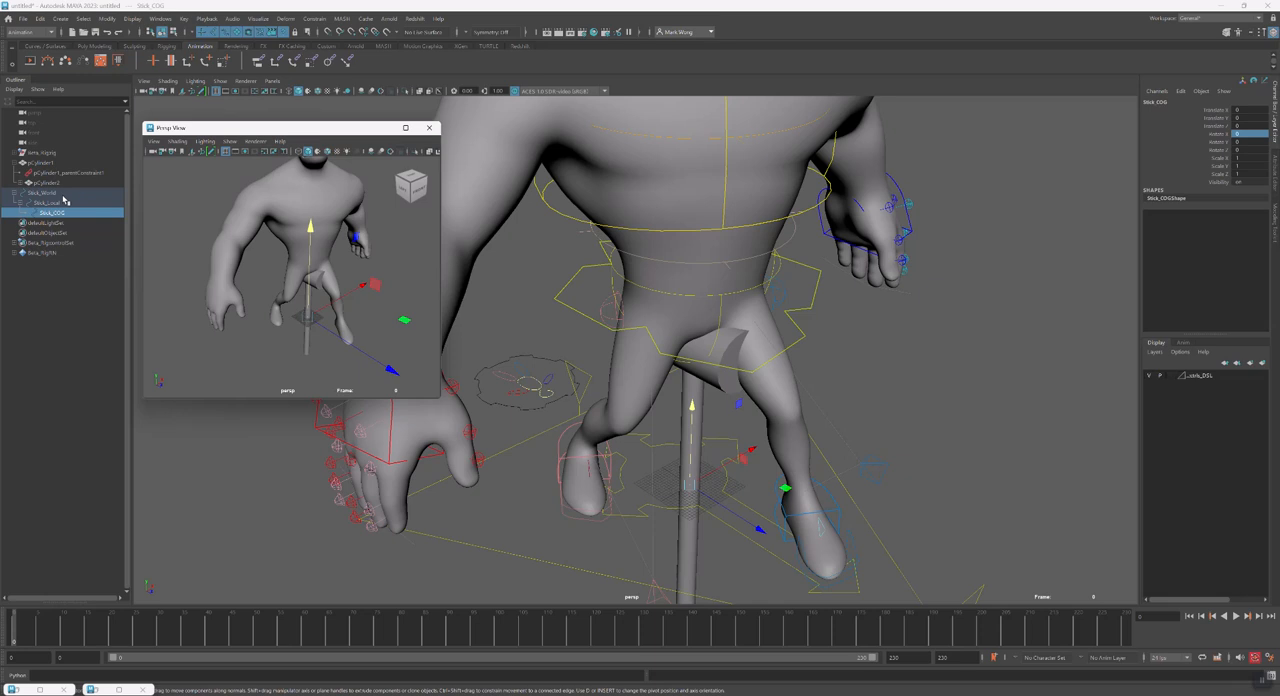
Move and rotate Stick_World to lift the hammer off the ground to the character's waist height
left_click(60, 193)
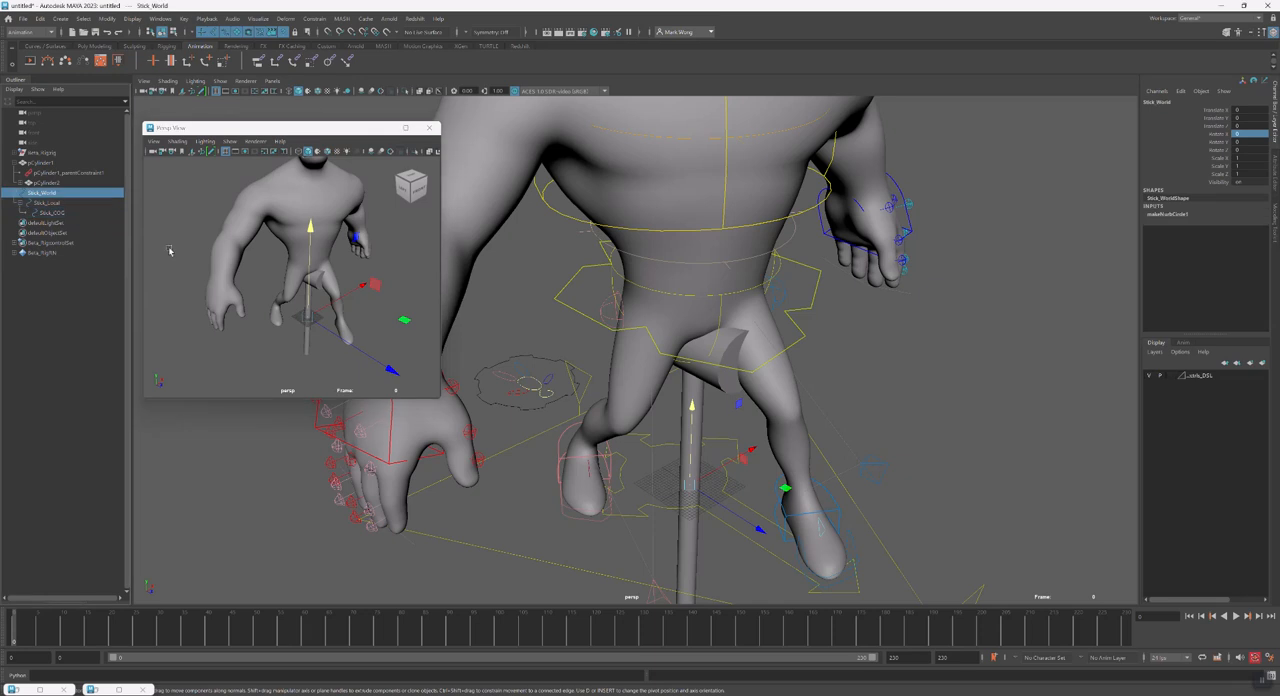
left_click_drag(289, 318, 336, 396)
key("e")
left_click_drag(336, 390, 303, 292, "alt")
key("e")
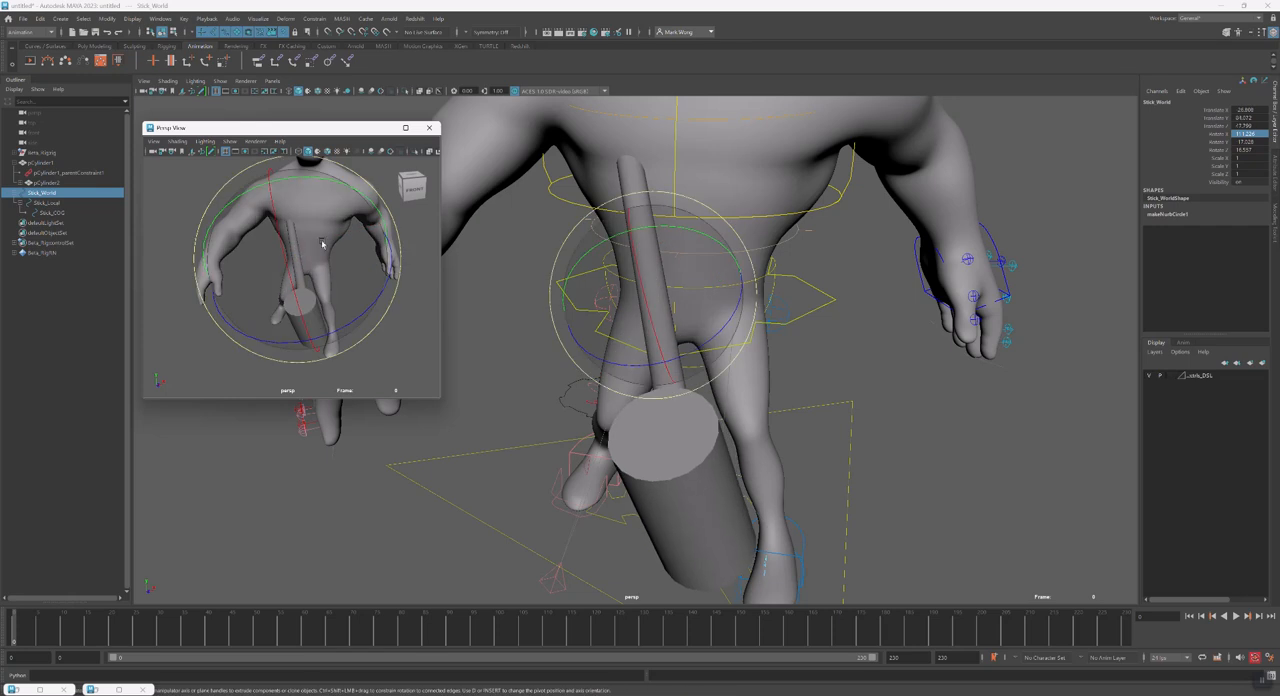
Rotate Stick_World so the hammer handle lies roughly horizontal
left_click_drag(315, 180, 366, 205)
key("ctrl+z")
left_click_drag(329, 283, 316, 182)
left_click_drag(345, 234, 319, 241, "alt")
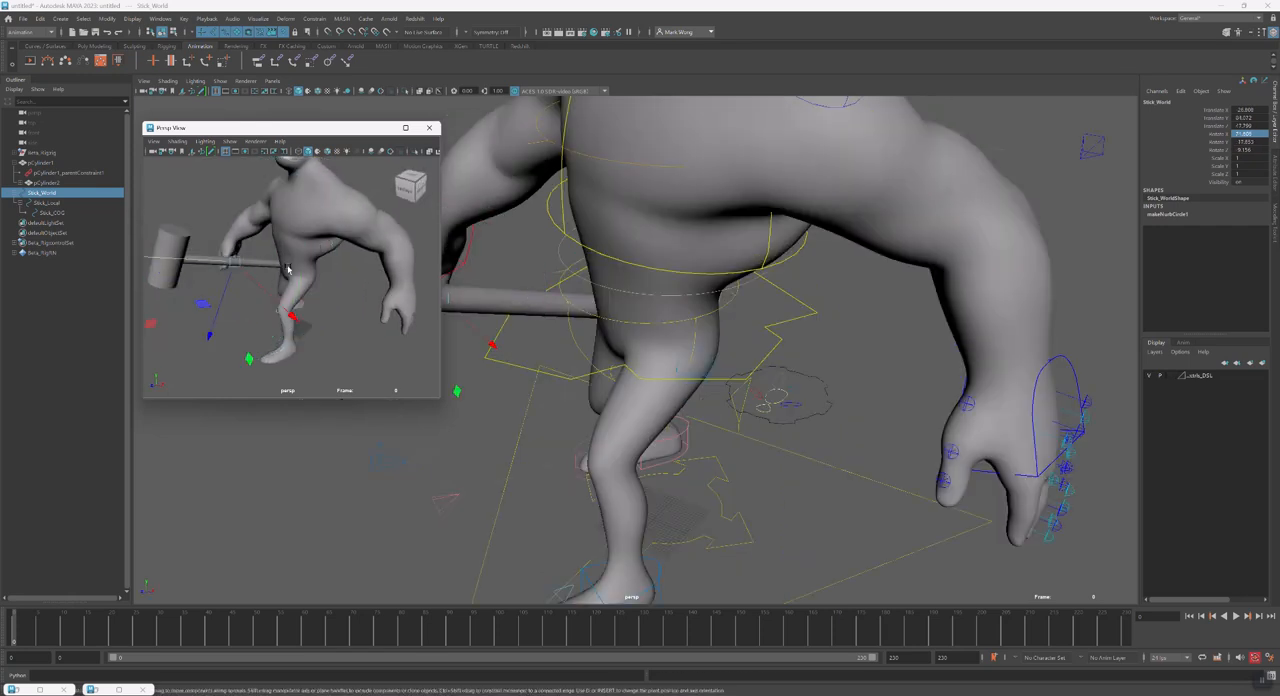
Move Stick_World so the hammer sits across the front of the character's body
left_click_drag(180, 250, 344, 269, "alt")
left_click(367, 261)
key("ctrl+z")
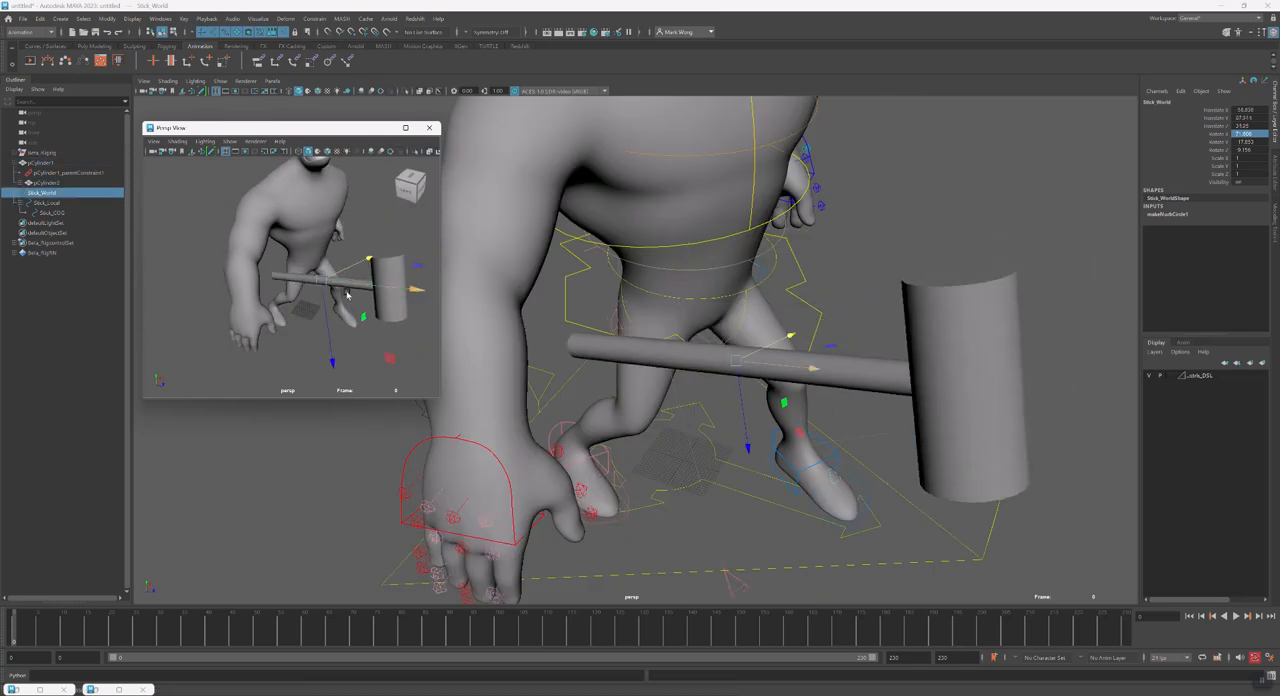
left_click_drag(350, 312, 365, 300, "alt")
Close the floating perspective view and move the character's right hand control toward the hammer handle
left_click(537, 434)
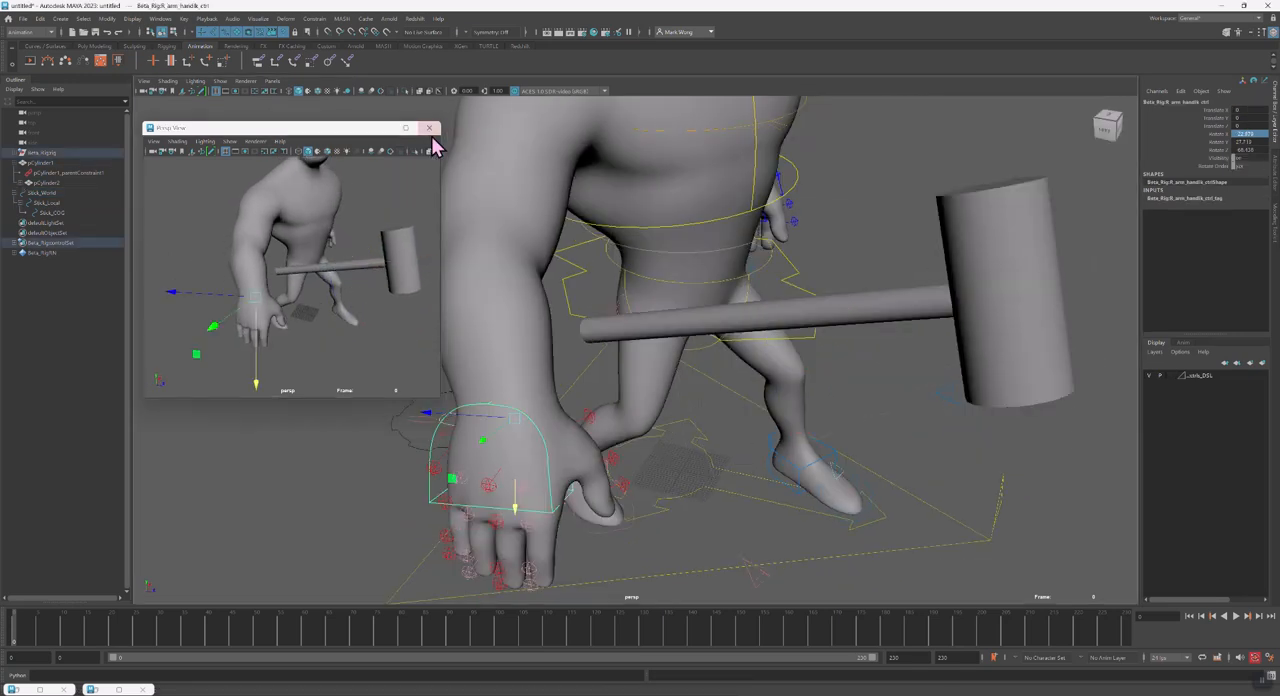
left_click(430, 128)
middle_click_drag(749, 417, 720, 424, "alt")
left_click_drag(531, 486, 511, 495, "alt")
left_click_drag(397, 472, 525, 340)
Rotate and reposition the right hand control so the palm lines up with the handle
key("e")
left_click_drag(629, 370, 523, 369, "alt")
left_click_drag(505, 325, 522, 254)
left_click_drag(522, 254, 462, 282, "alt")
key("w")
key("e")
left_click_drag(492, 370, 513, 333, "alt")
key("w")
Rotate and move Stick_World to seat the hammer handle in the character's right palm
left_click(48, 203)
left_click(45, 193)
scroll(604, 338, "down", 1)
left_click_drag(604, 338, 564, 379, "alt")
key("e")
key("w")
left_click_drag(530, 522, 516, 296)
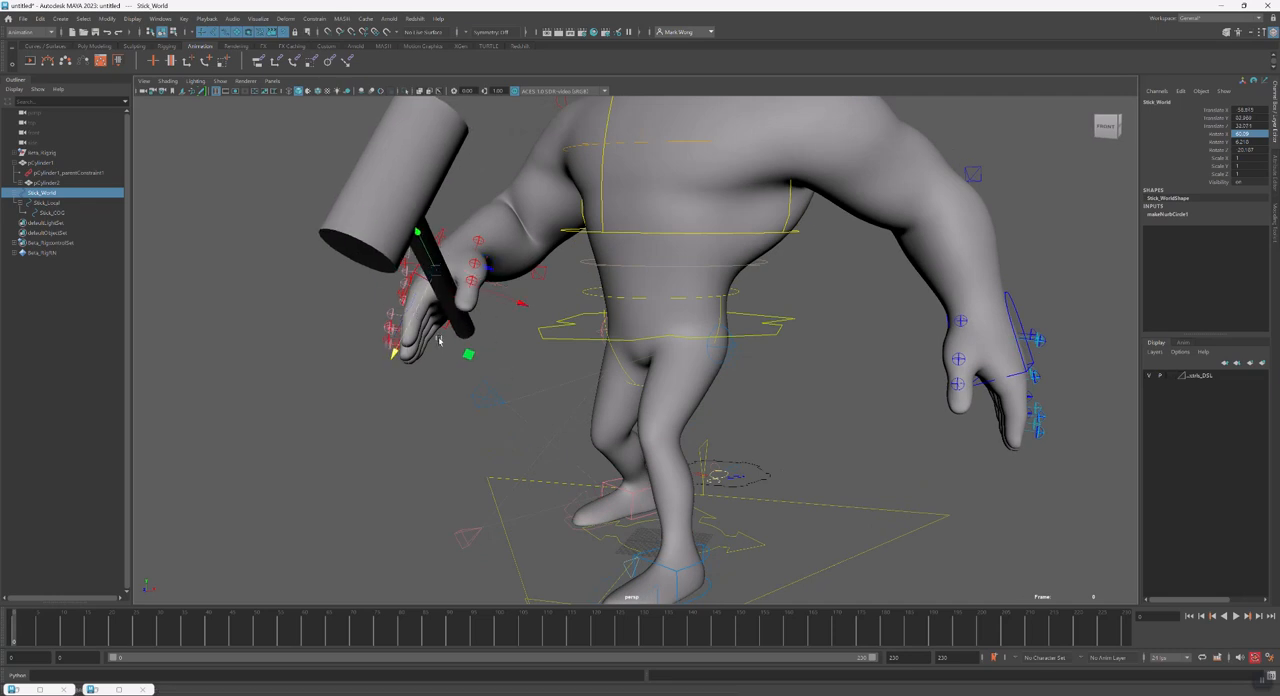
left_click_drag(418, 298, 268, 341, "alt")
Scale up the Stick_World and Stick_Local controls so their circles stand clear around the hammer handle
key("r")
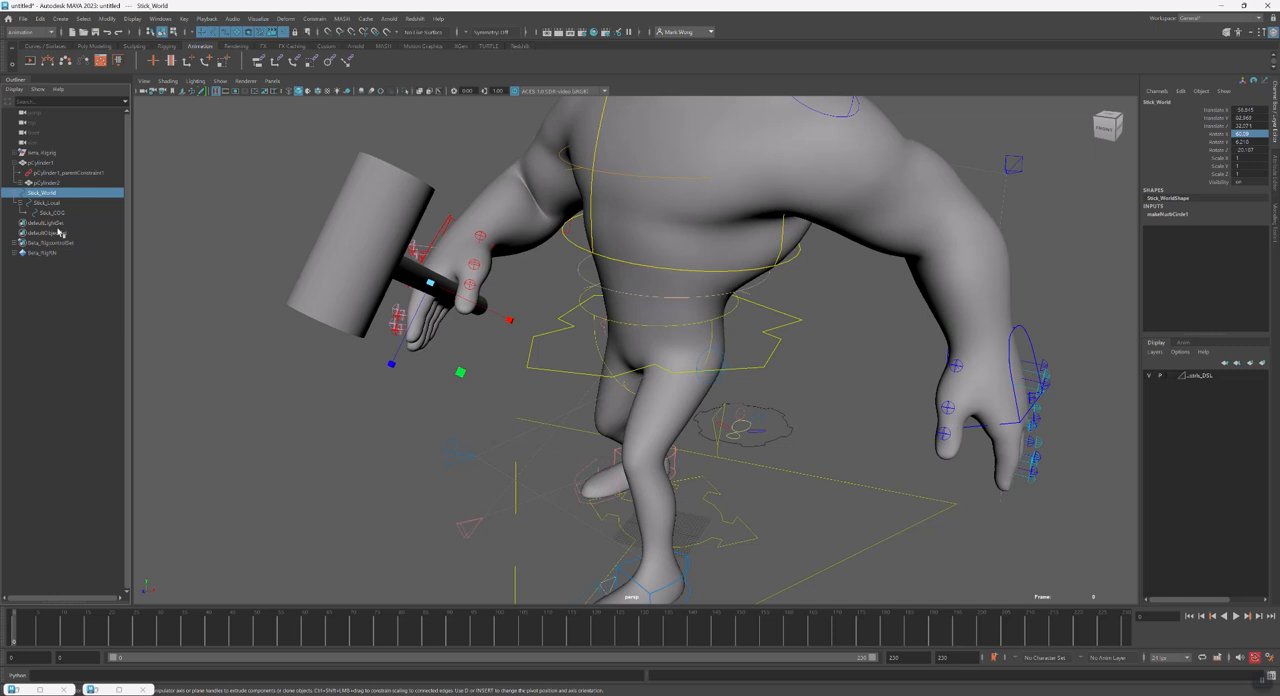
left_click_drag(434, 286, 538, 305)
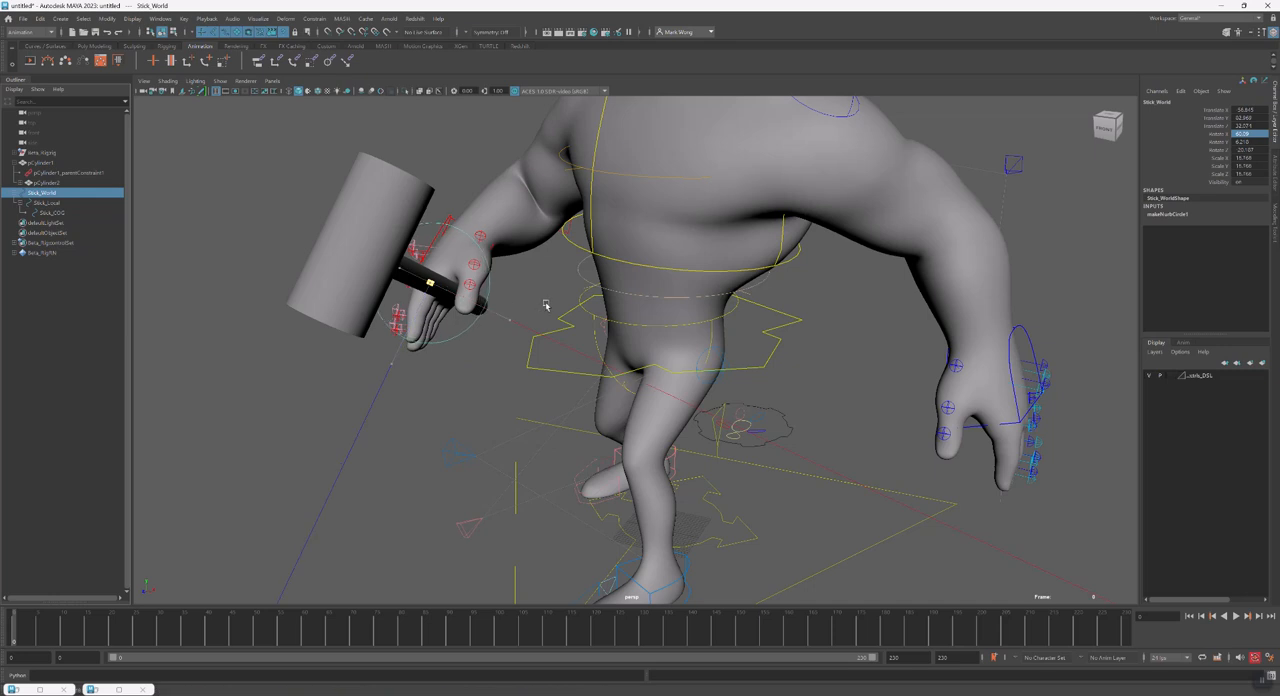
left_click(63, 204)
left_click_drag(438, 287, 420, 281)
key("Down")
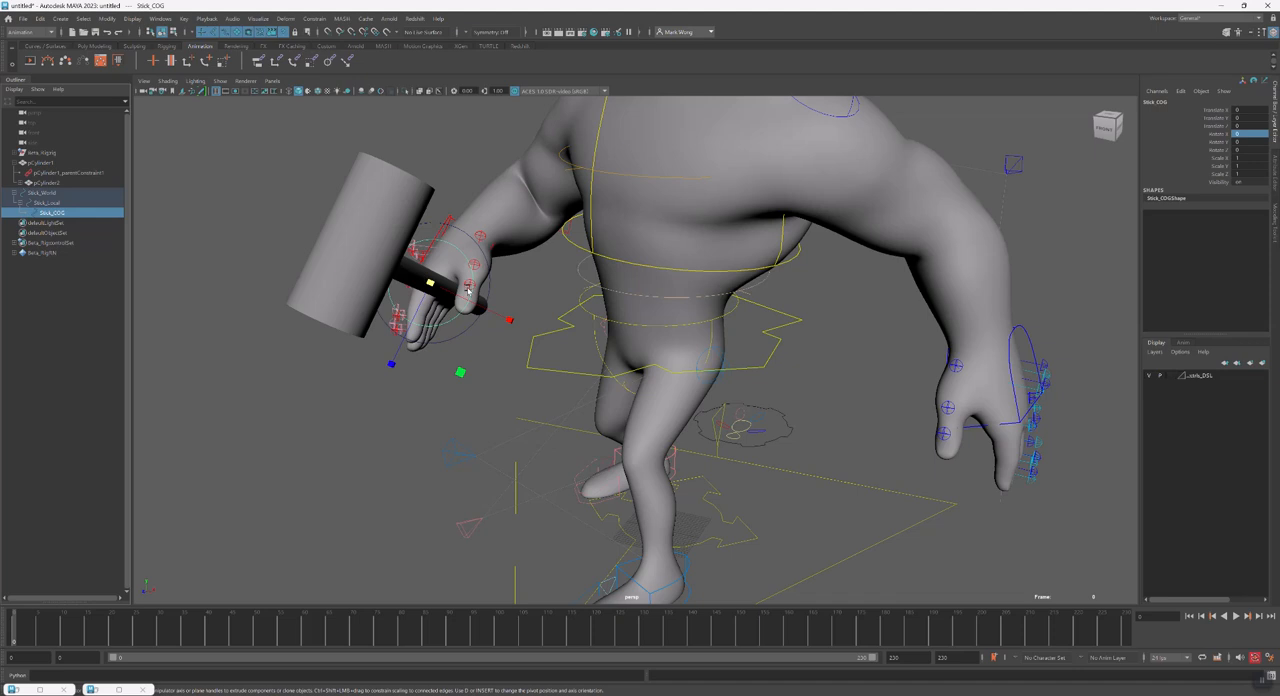
left_click(451, 313)
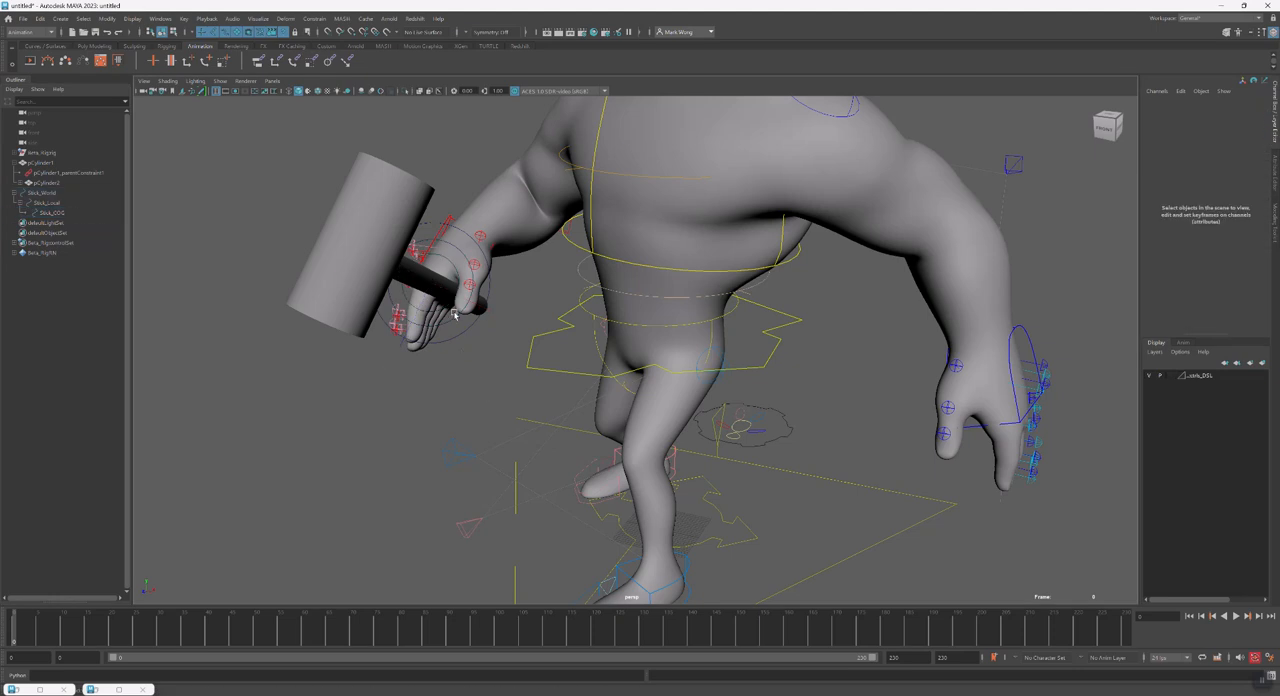
Curl the right hand's fingers around the hammer handle by rotating the finger controls
left_click_drag(428, 343, 387, 363, "alt")
left_click_drag(388, 362, 508, 354, "alt")
key("e")
left_click_drag(361, 447, 456, 440)
key("w")
left_click_drag(426, 300, 394, 385, "alt")
left_click(414, 404, "shift")
left_click(397, 398, "shift")
left_click(383, 391, "shift")
key("e")
left_click_drag(362, 425, 472, 408)
left_click_drag(476, 405, 579, 422, "alt")
Move the left hand control across to the hammer handle near the head
left_click(957, 369)
left_click_drag(970, 380, 753, 373, "alt")
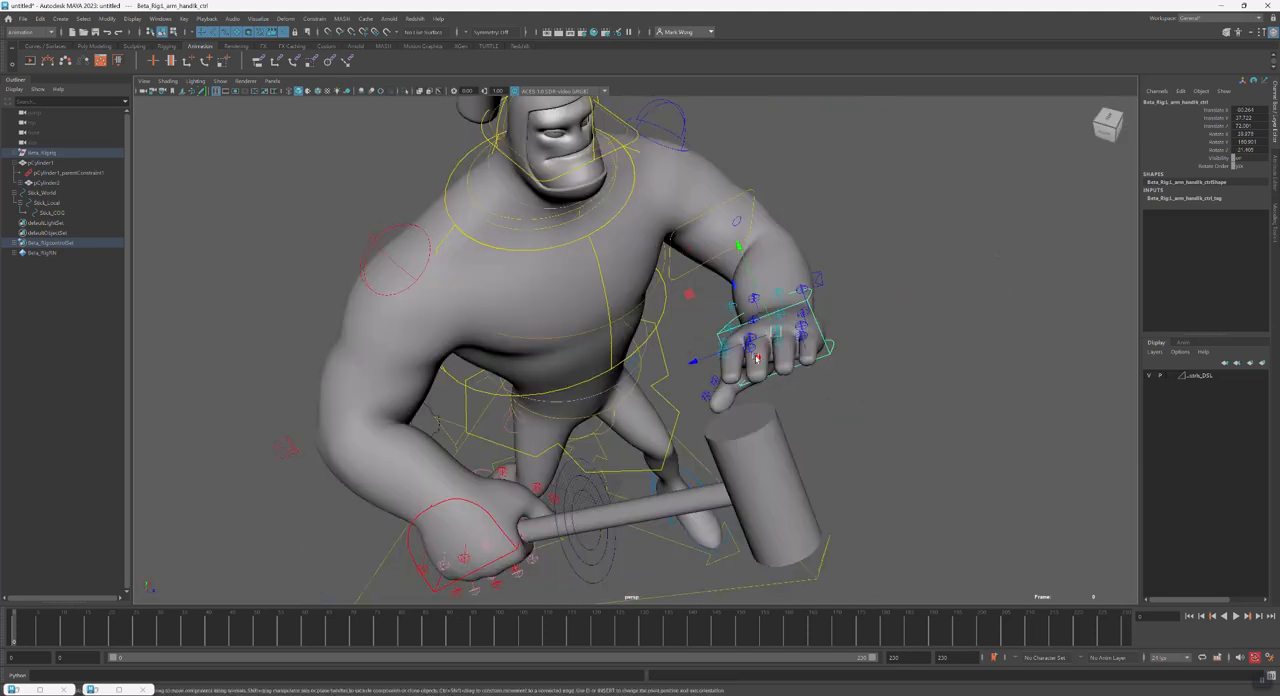
left_click_drag(776, 333, 588, 358, "alt")
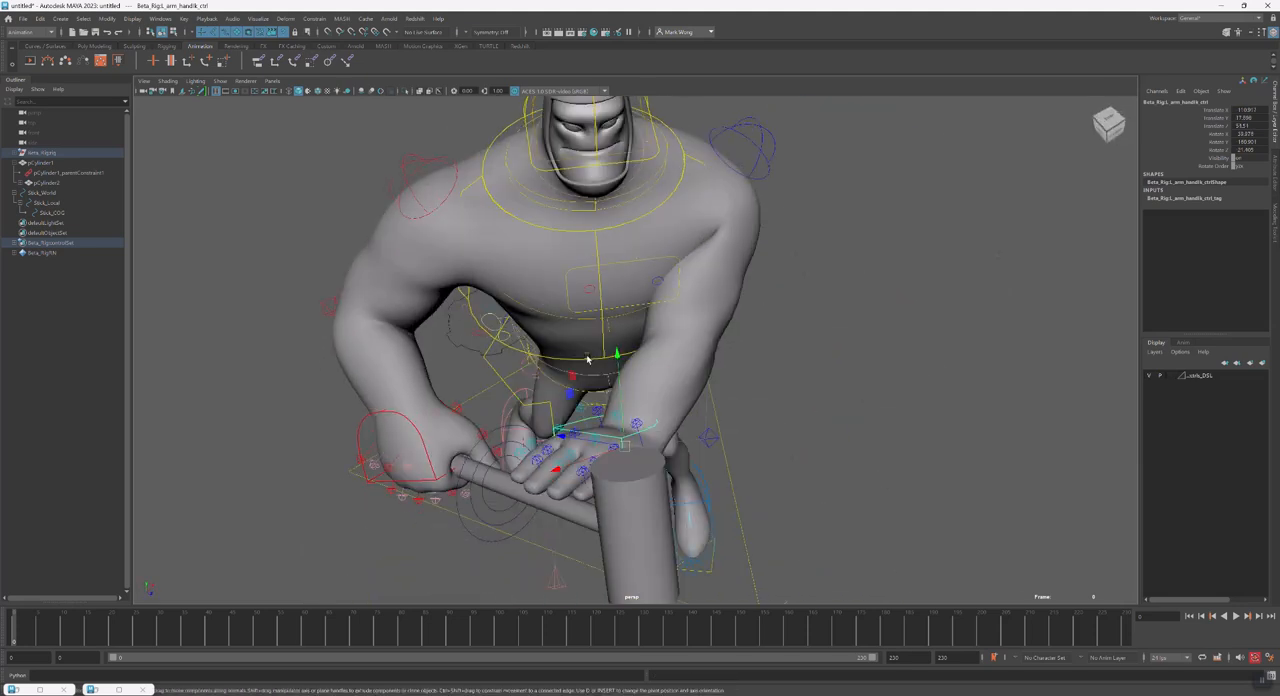
Rotate the character's chest control to turn the upper body toward the two-handed hammer grip
left_click(590, 359)
key("e")
left_click_drag(623, 283, 570, 318)
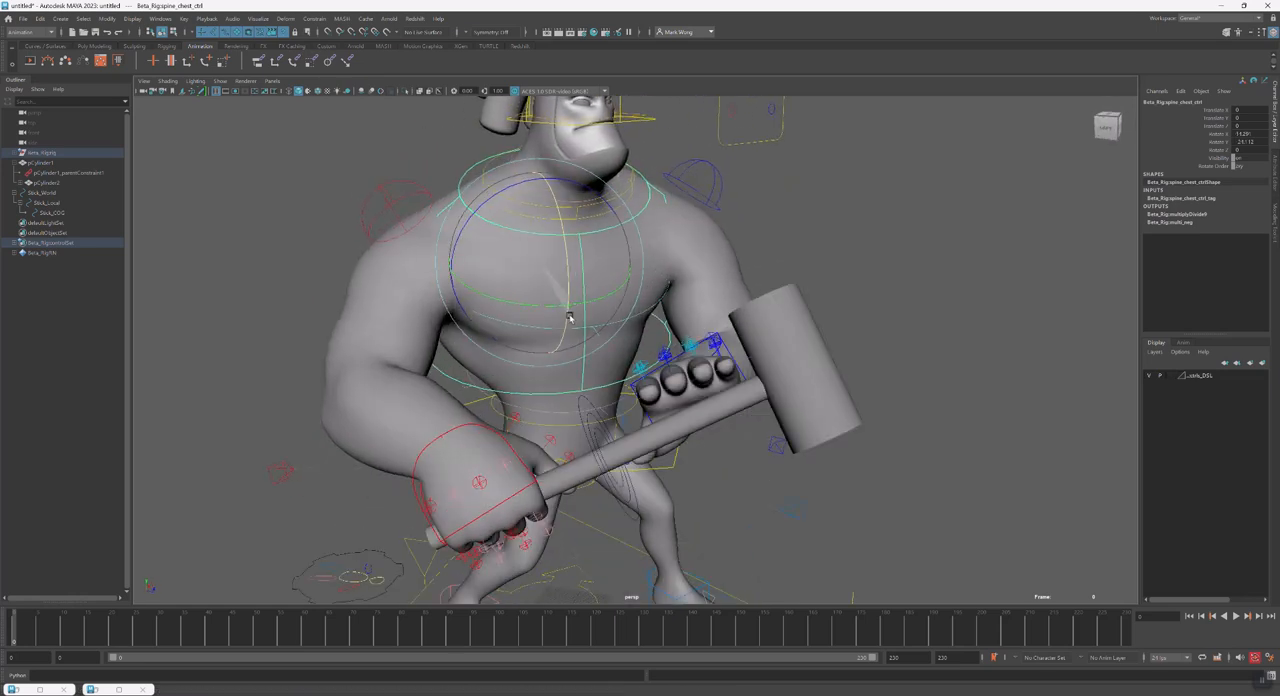
Adjust the left hand over the handle and curl its fingertip joints to about -57.5 in Rotate Z
key("w")
left_click_drag(690, 398, 549, 496, "alt")
left_click(552, 430)
left_click_drag(503, 382, 828, 329)
key("e")
key("w")
left_click_drag(876, 391, 898, 408)
key("e")
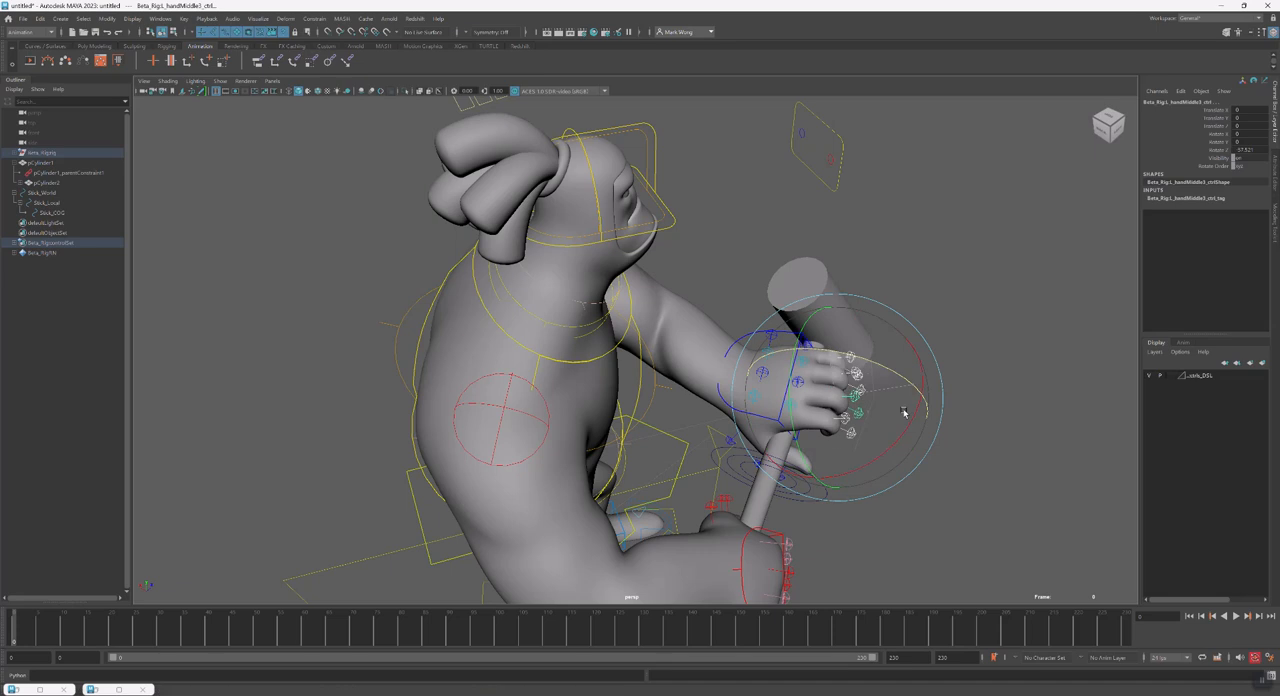
Curl the second finger joints of the left hand around the handle to about -57.9 in Rotate Z
key("w")
left_click(792, 400)
left_click(793, 399)
left_click(838, 453)
left_click(792, 405)
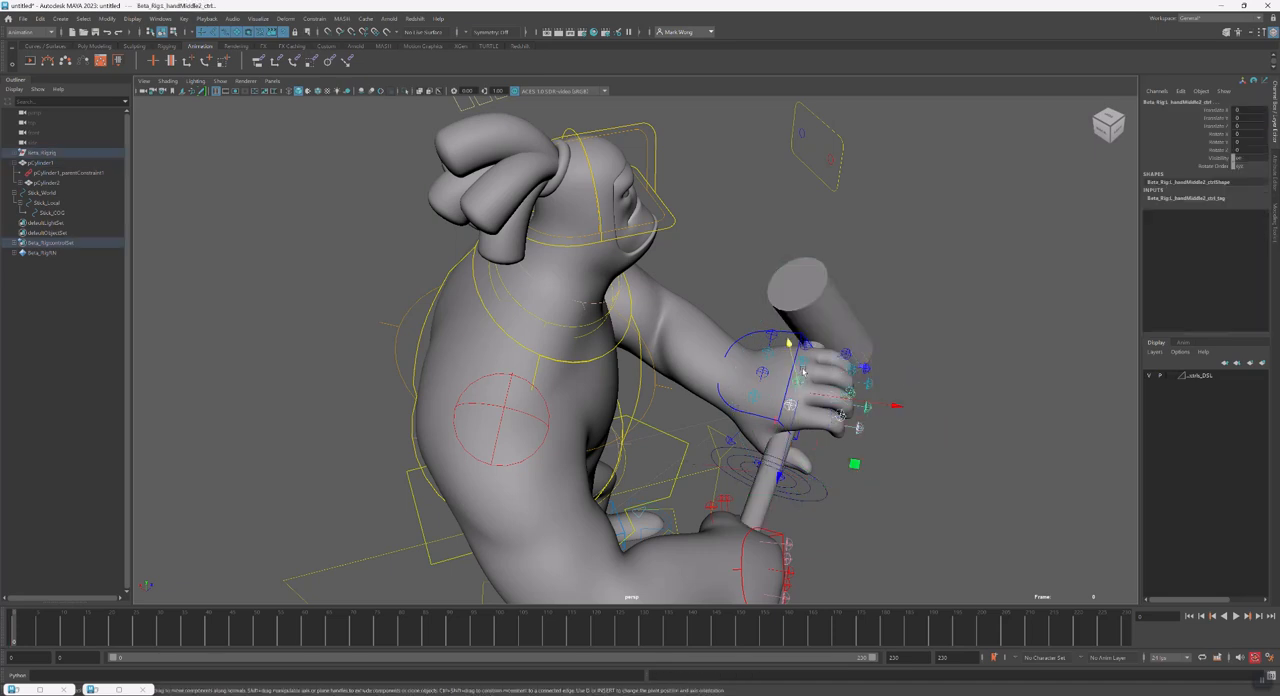
left_click(806, 346)
key("e")
left_click_drag(828, 316, 736, 441)
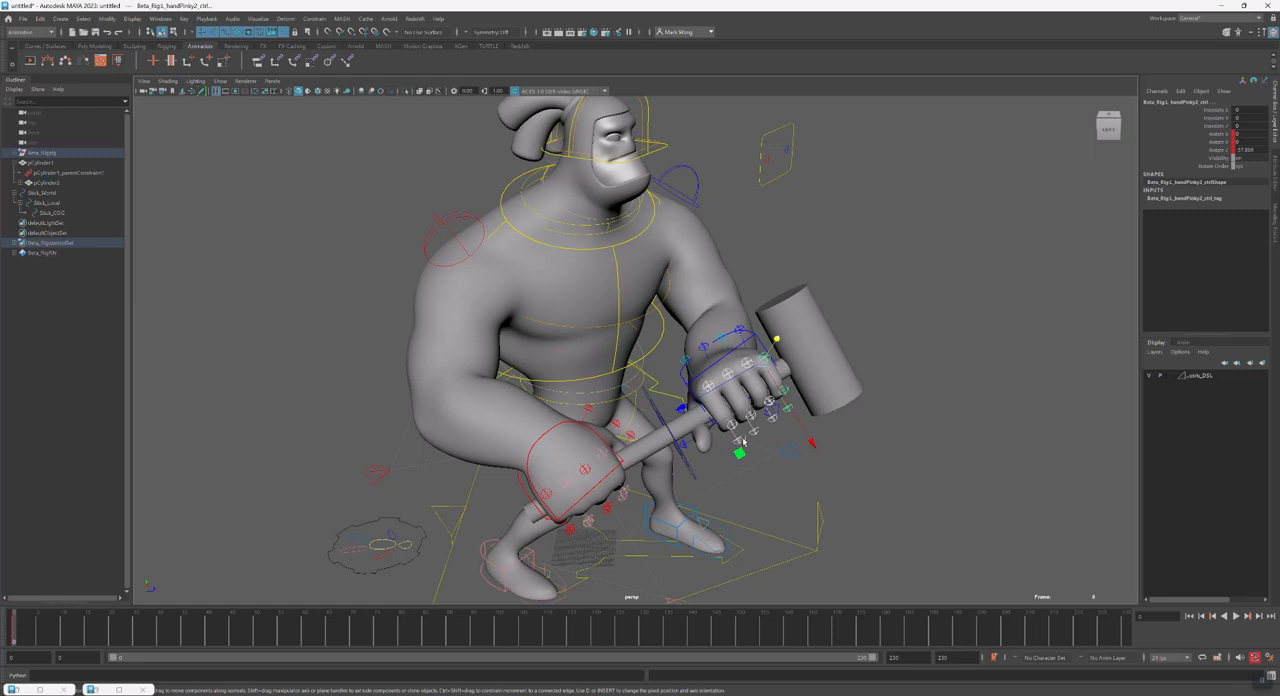
Parent-constrain Stick_World to the right hand control with Maintain Offset on and all translate and rotate axes
left_click(600, 483)
left_click_drag(663, 488, 652, 487, "alt")
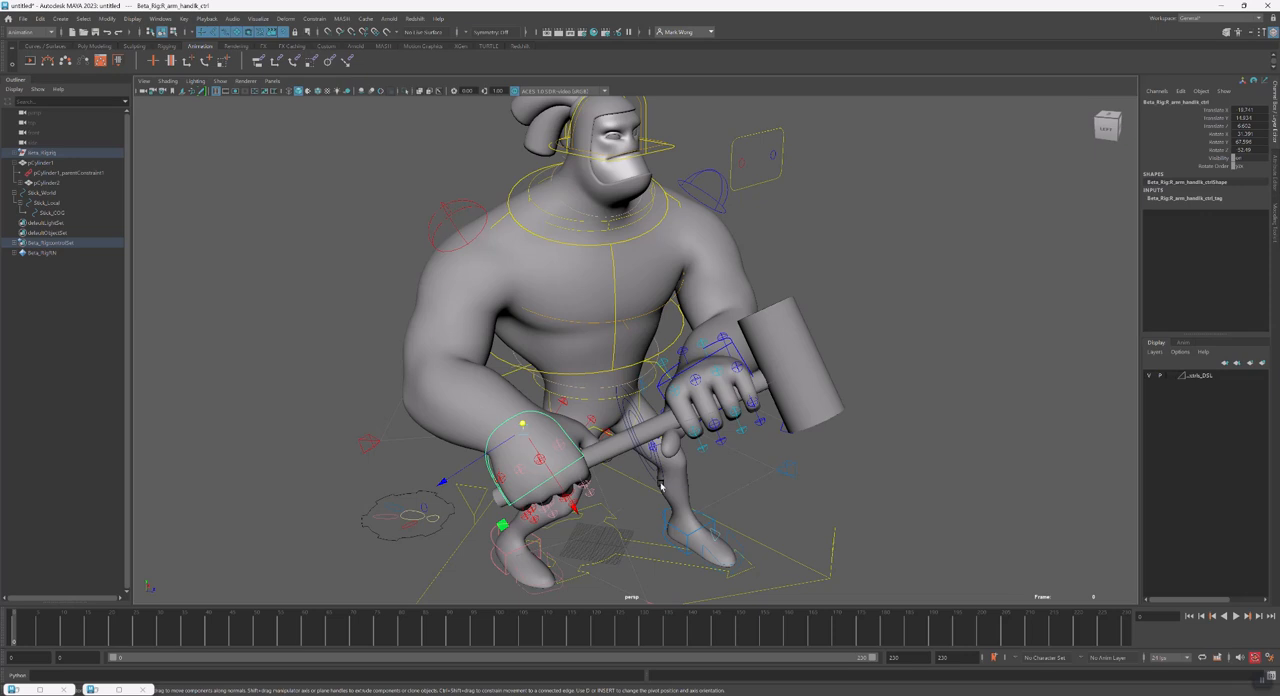
left_click(652, 480)
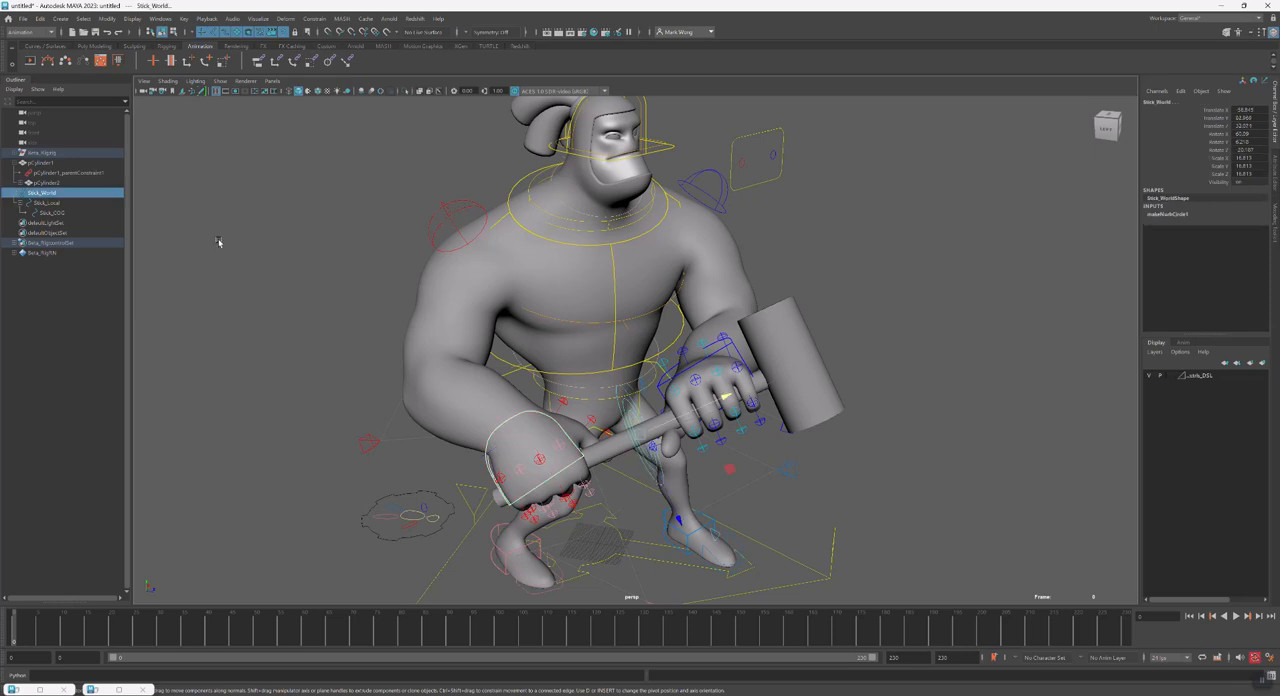
left_click(314, 18)
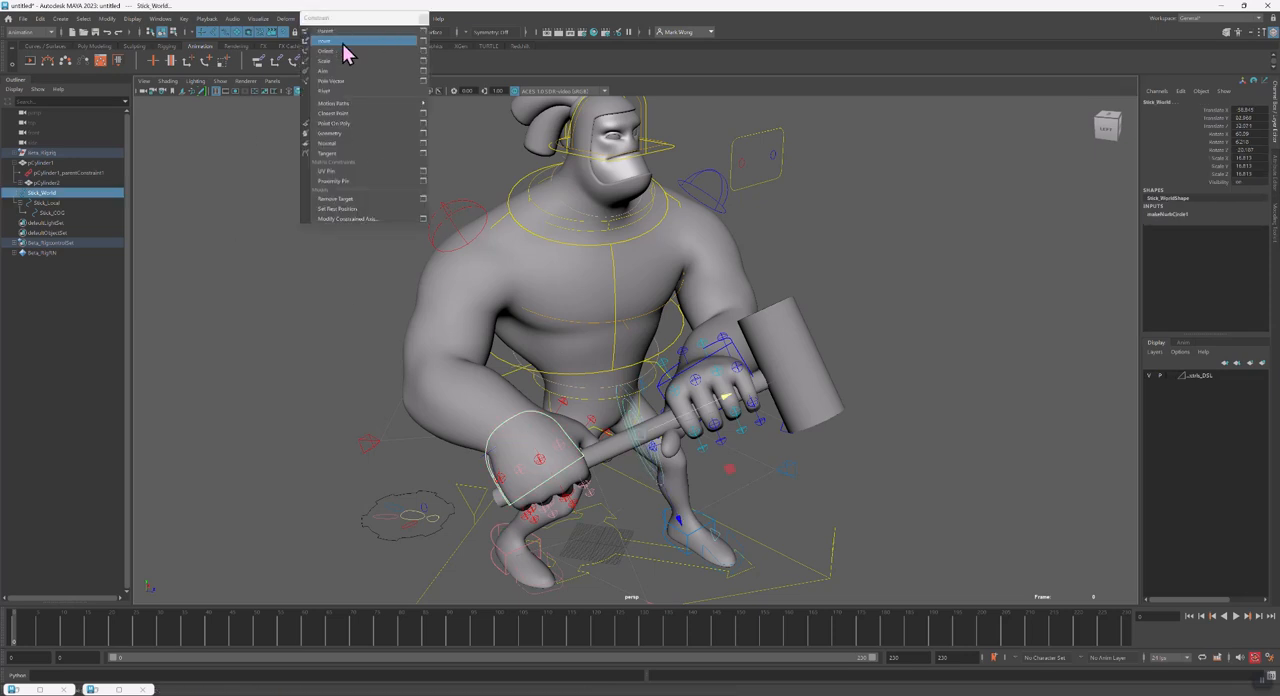
left_click(423, 32)
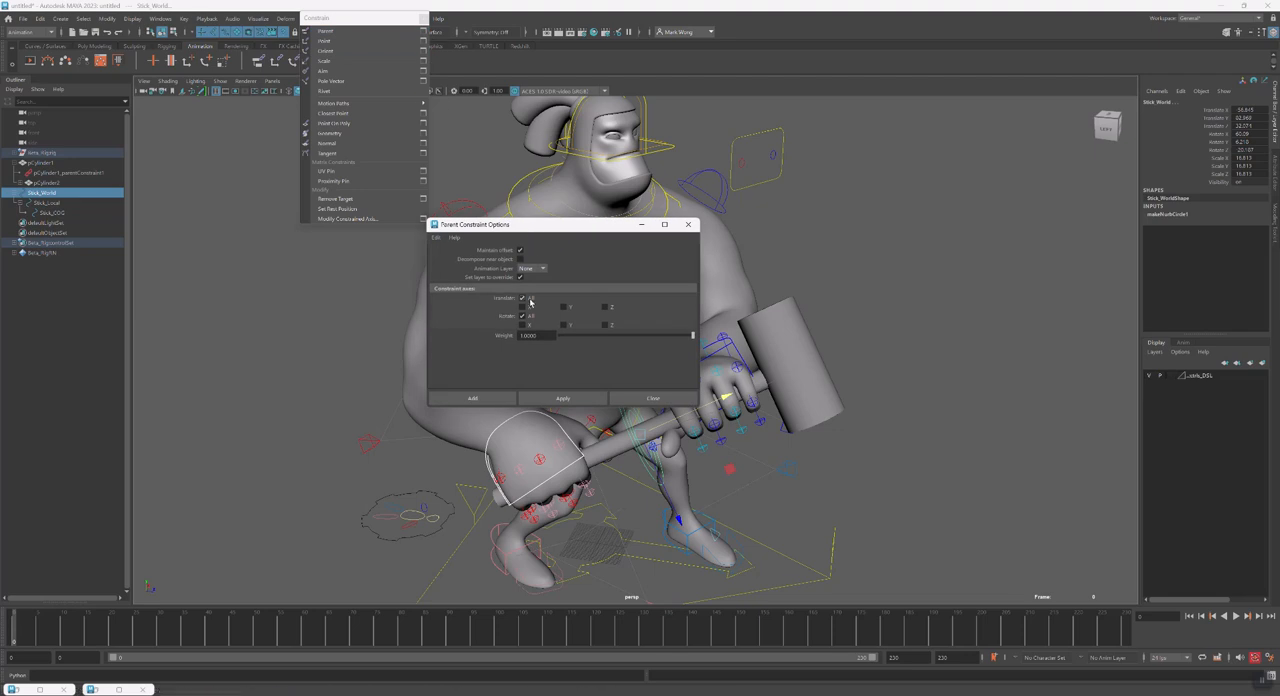
left_click(564, 397)
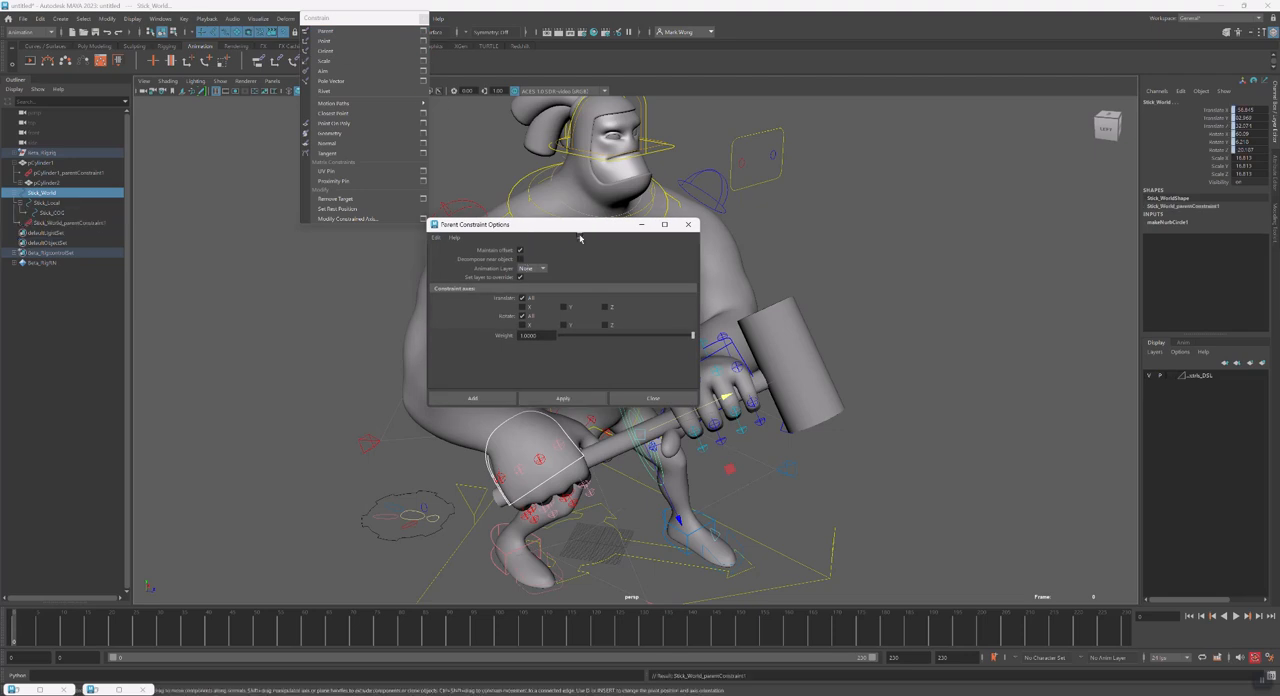
Test the hammer constraint by rotating the right hand control, and undo the rotation
left_click_drag(588, 226, 349, 276)
left_click(575, 446)
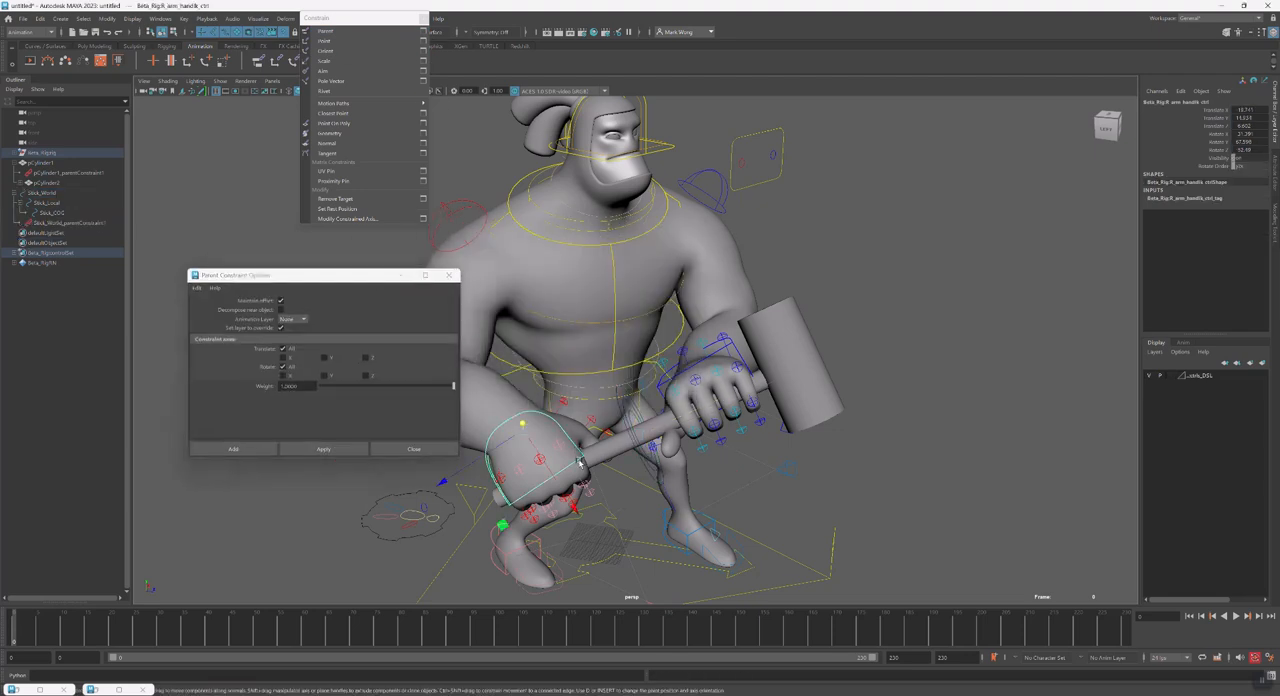
key("e")
left_click_drag(531, 450, 671, 375)
key("ctrl+z")
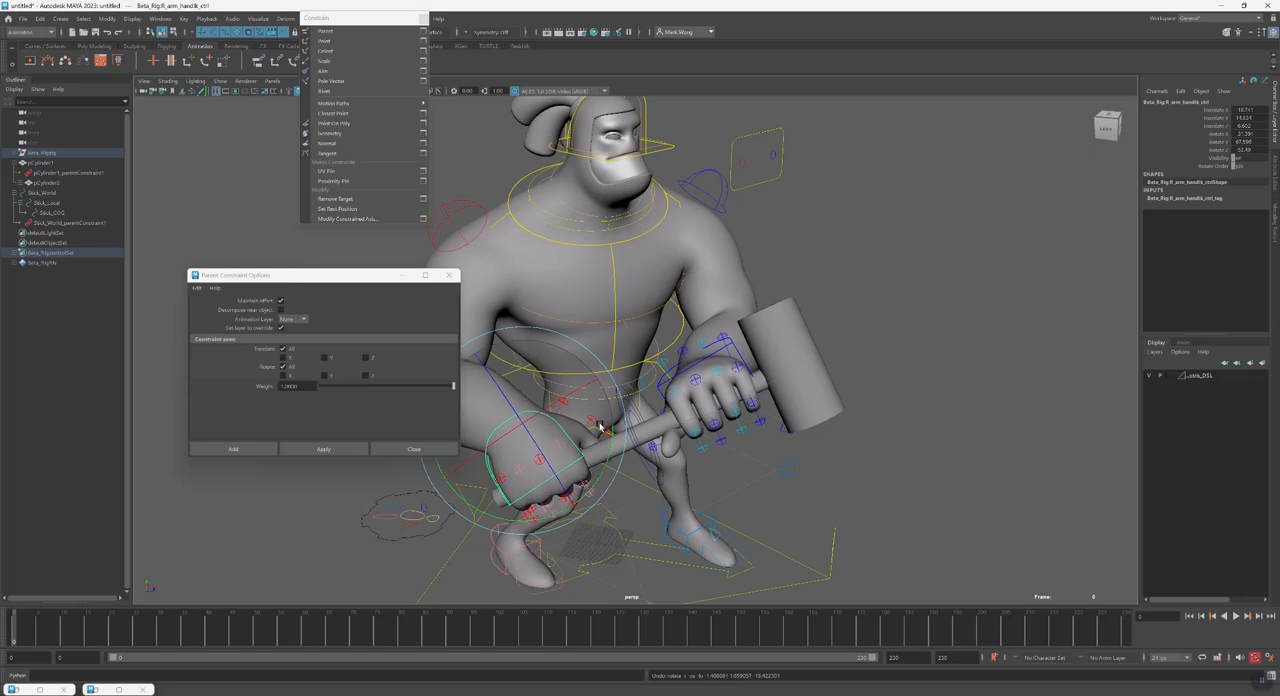
Parent-constrain the left hand control to Stick_World with Maintain Offset on and all axes
key("w")
left_click(652, 481)
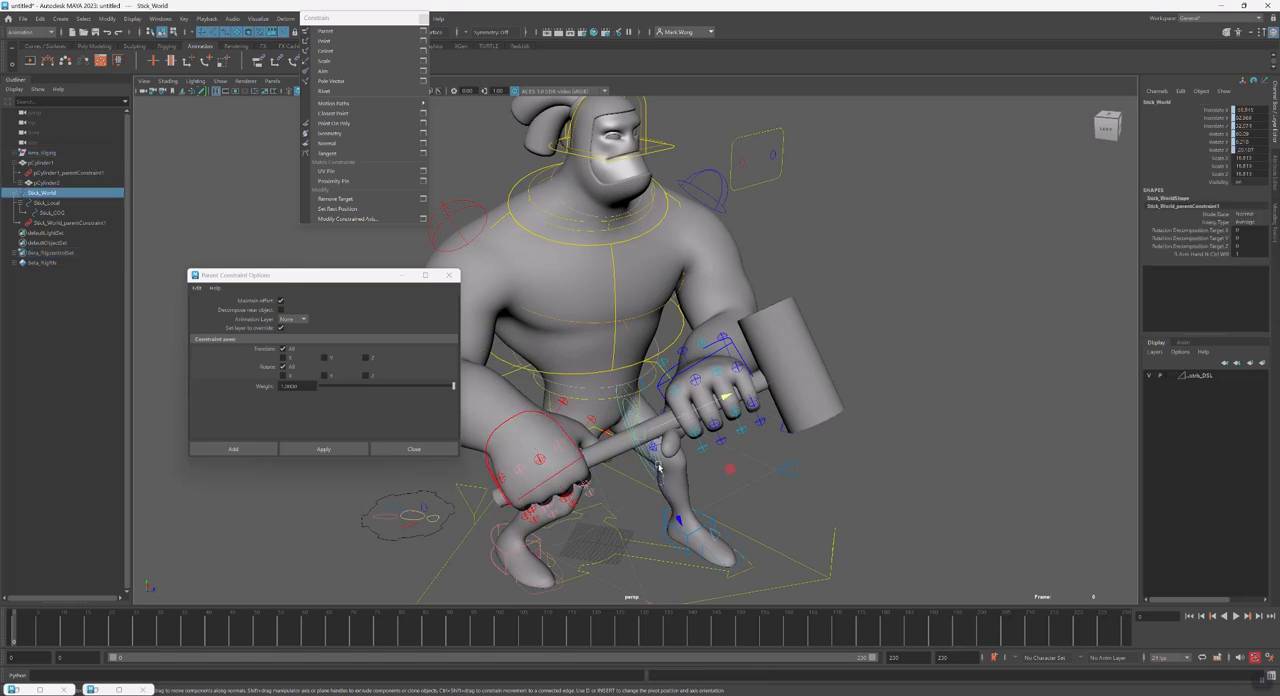
left_click(731, 343, "shift")
left_click(323, 449)
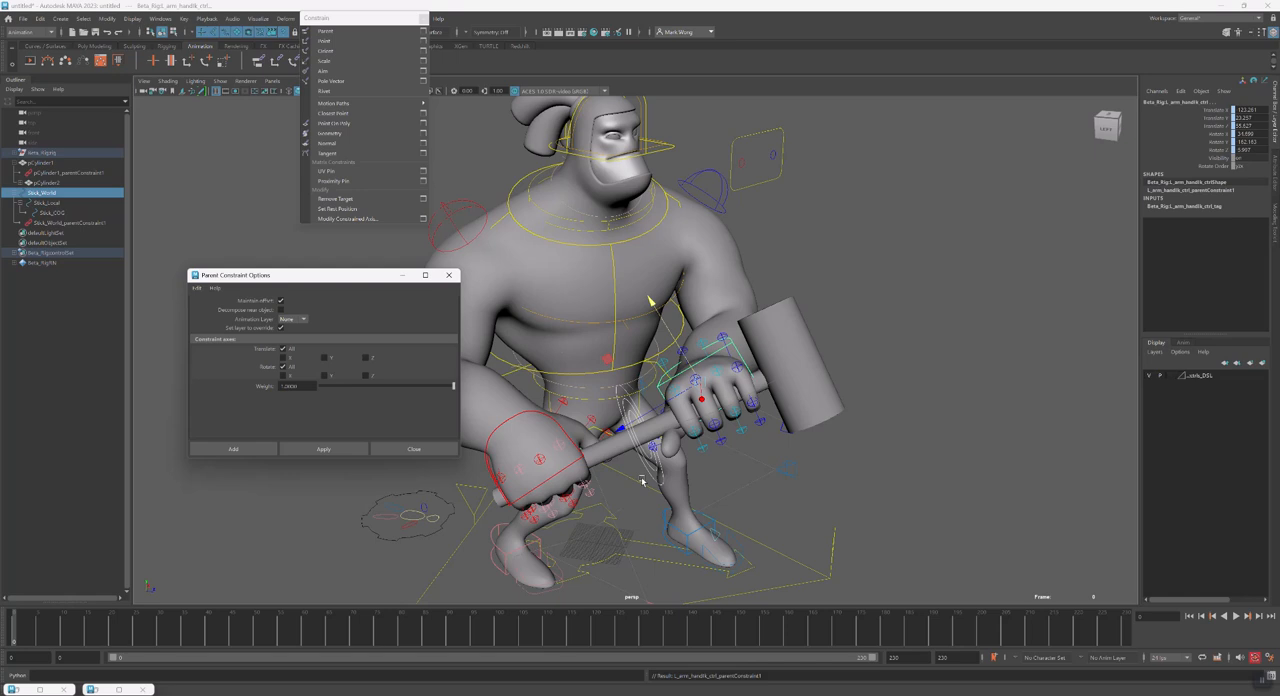
Test both hand constraints by rotating the right hand control, and undo the rotation
left_click(546, 480)
left_click_drag(550, 443, 580, 422)
key("ctrl+z")
key("w")
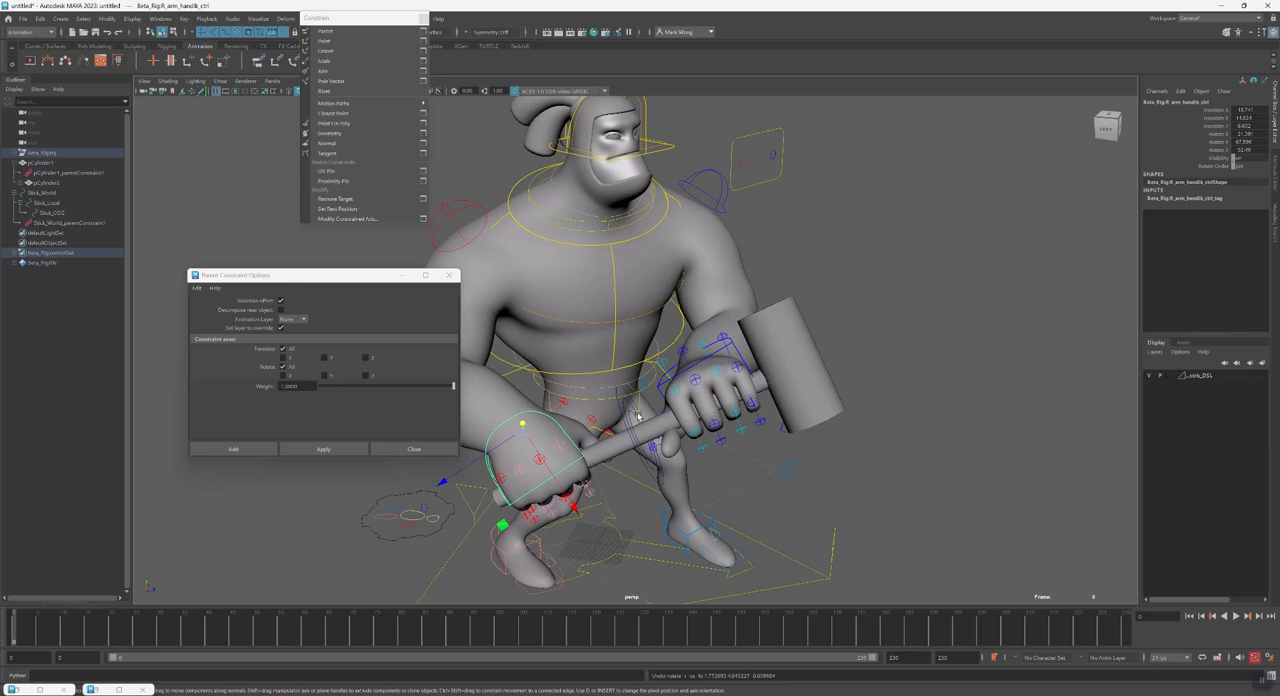
Undo the parent constraints linking Stick_World and the left hand to the right hand control
left_click_drag(705, 412, 718, 420, "alt")
left_click(590, 432)
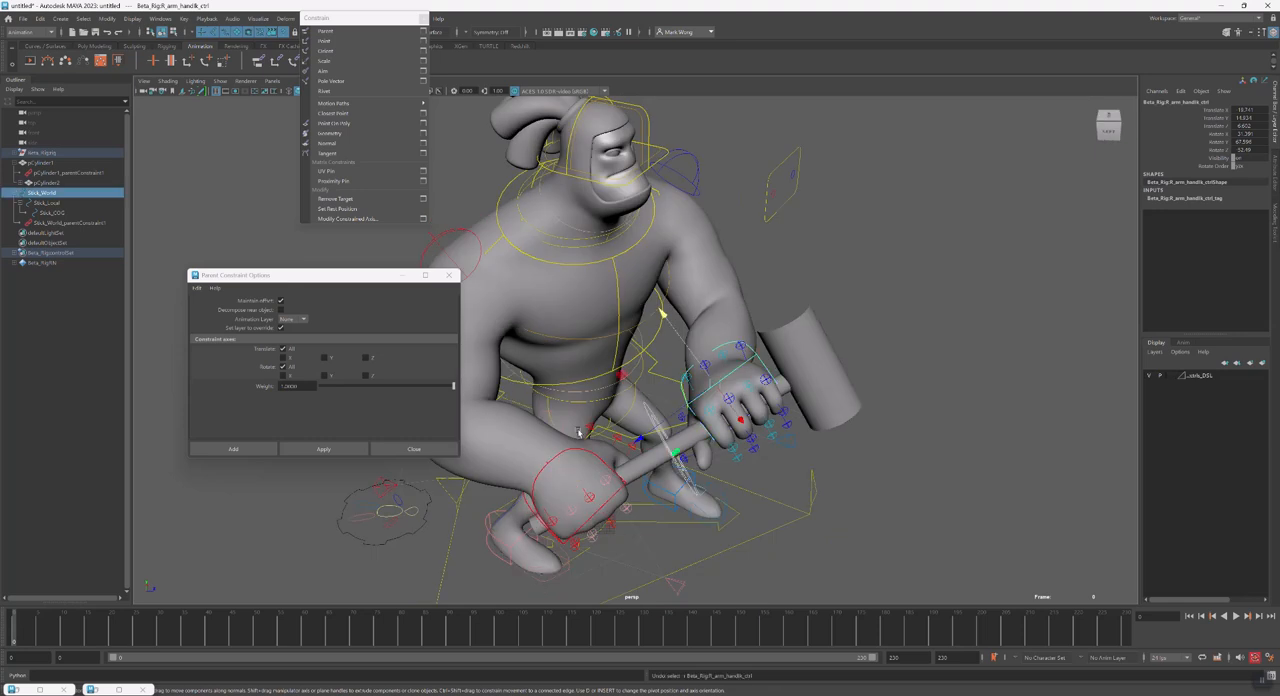
left_click(589, 431)
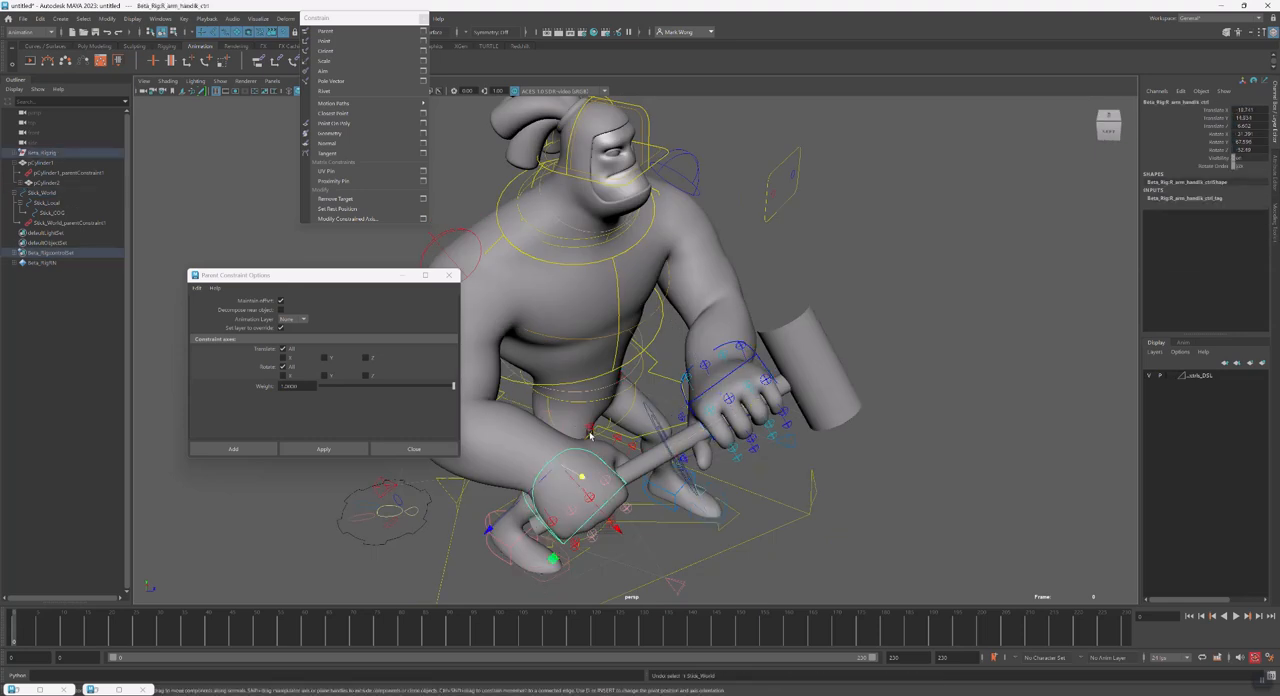
key("ctrl+z")
key("ctrl+z")
key("ctrl+z")
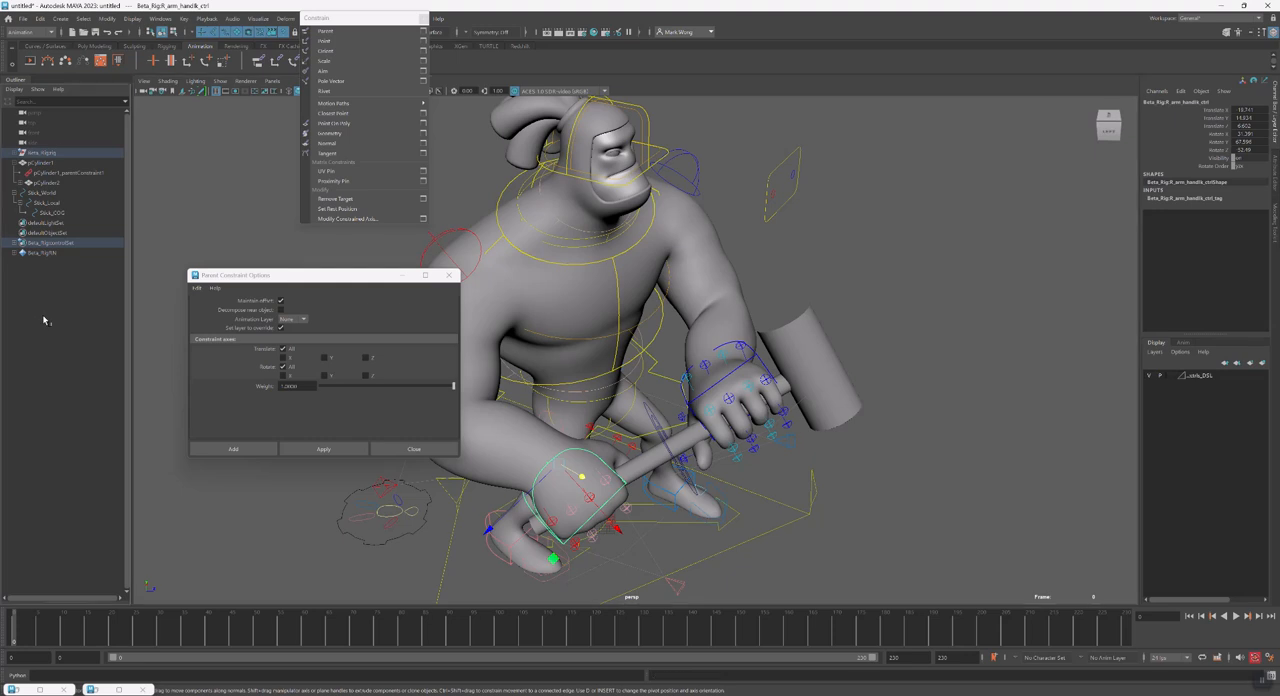
Create four locators at the origin
key("g")
key("g")
key("g")
key("g")
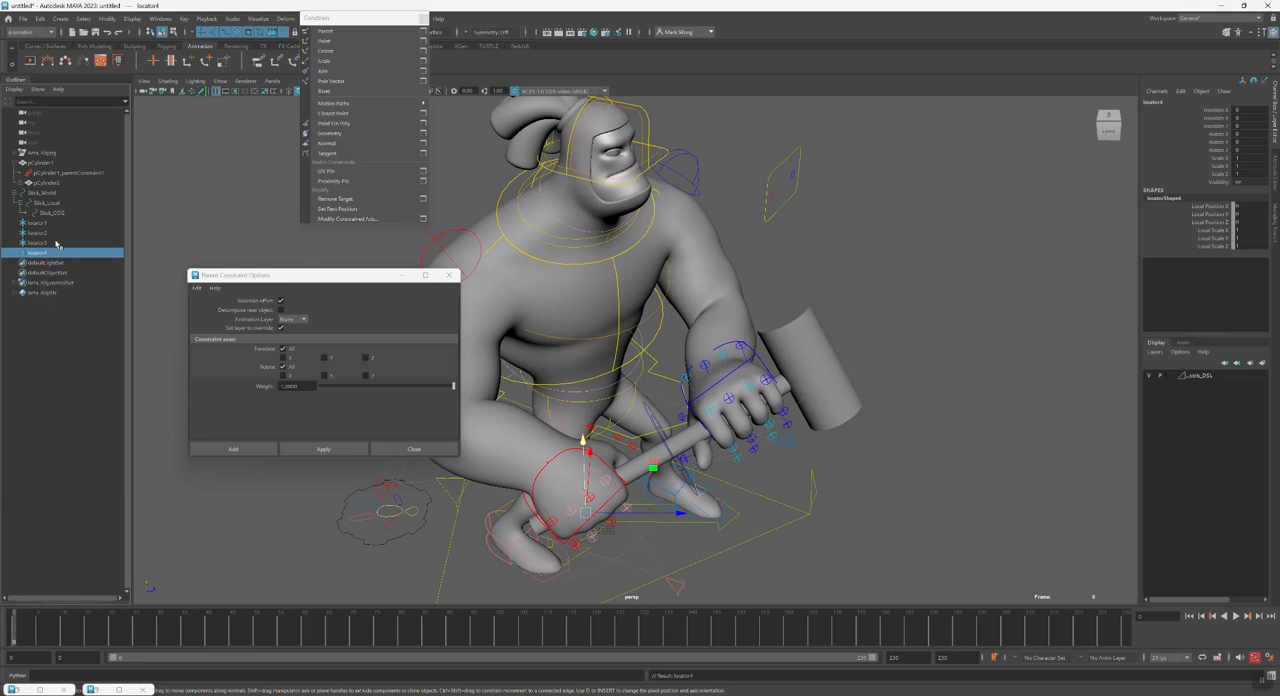
Parent locator2 under locator1 and locator4 under locator3, and expand both hierarchies
left_click(56, 233)
key("Delete")
left_click(15, 223)
left_click(46, 254)
middle_click_drag(46, 254, 42, 243)
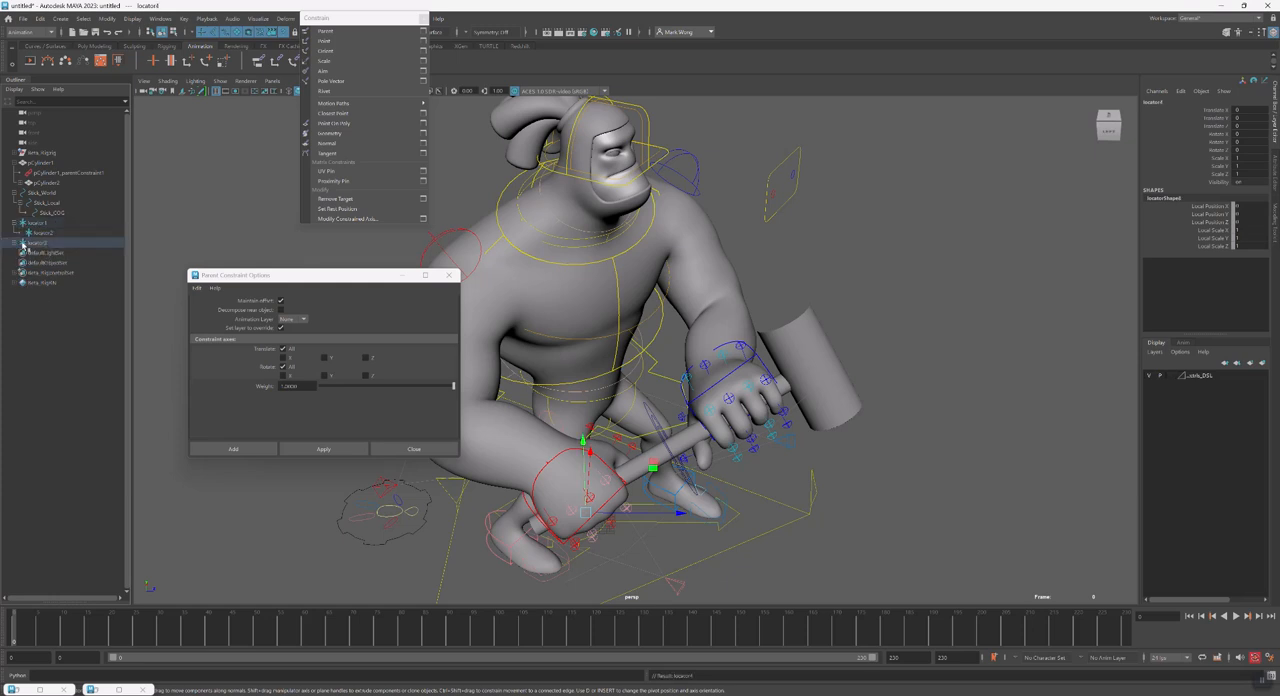
left_click(14, 243)
Rename locator1 as LHand_Pivot and its child locator as LHand_IK
left_click(38, 222)
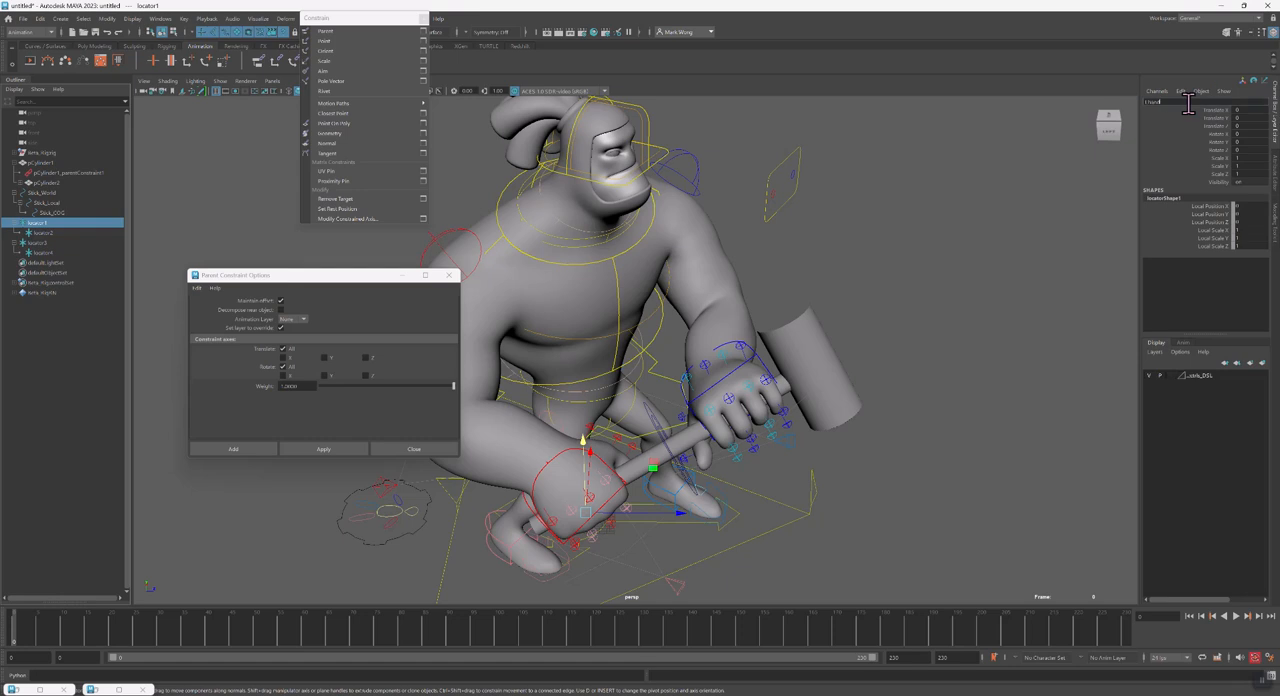
key("Return")
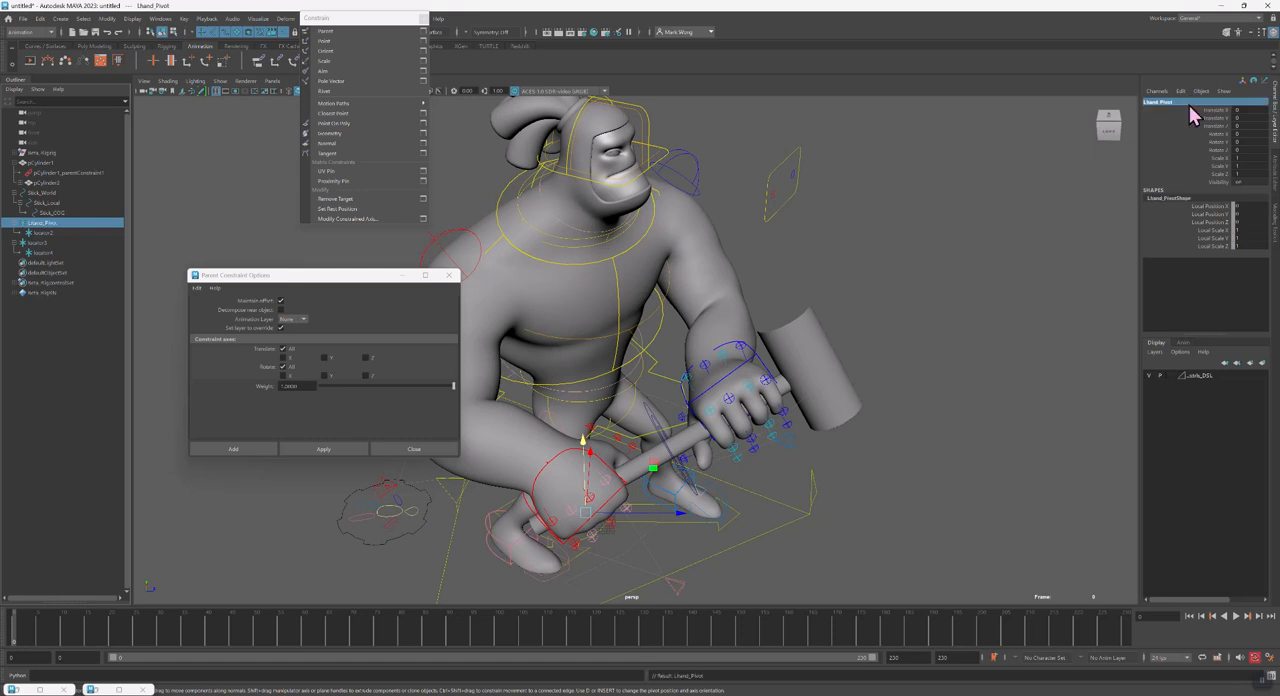
left_click(42, 232)
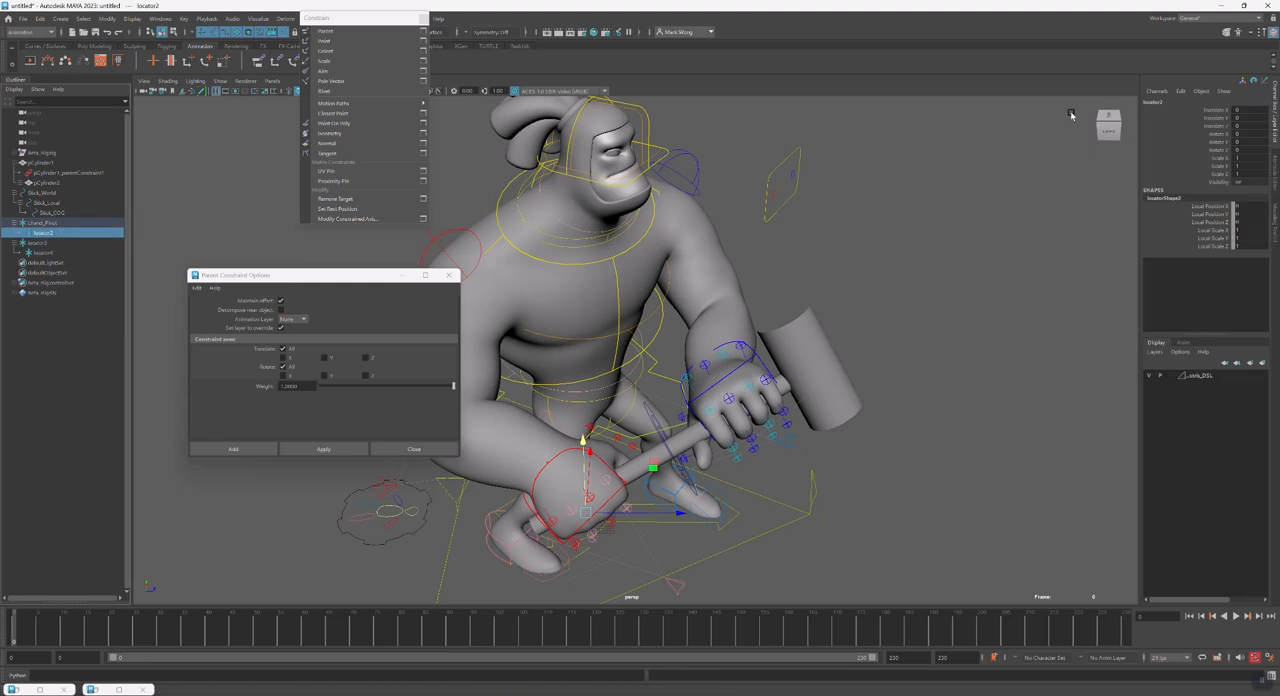
left_click(1183, 102)
key("BackSpace")
type("LHand_IK")
key("Return")
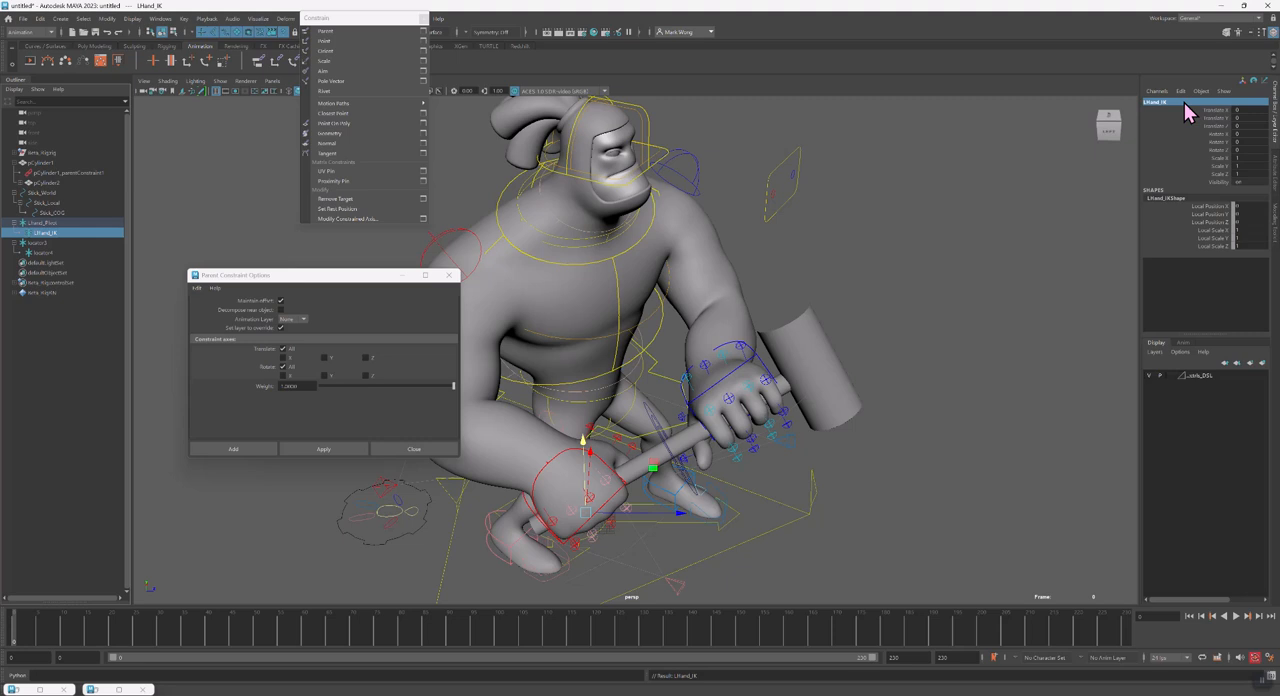
Rename locator3 as RHand_Pivot and its child locator as RHand_IK
left_click(34, 245)
left_click(1170, 101)
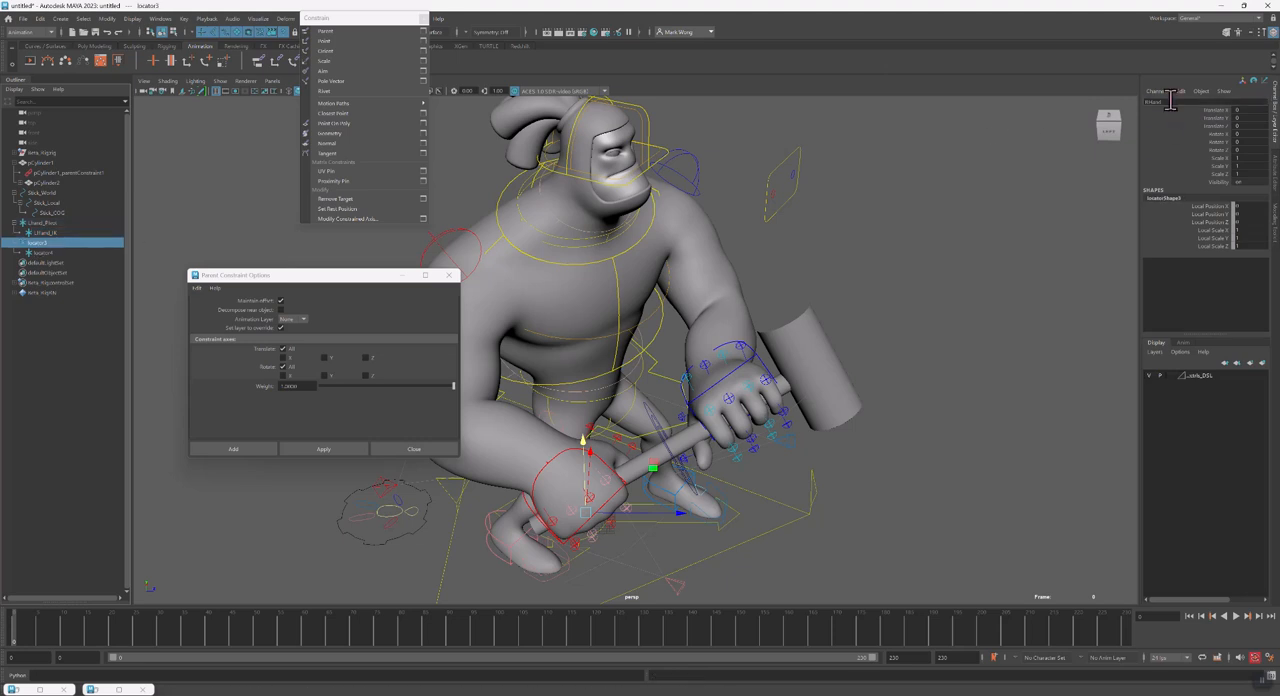
key("Return")
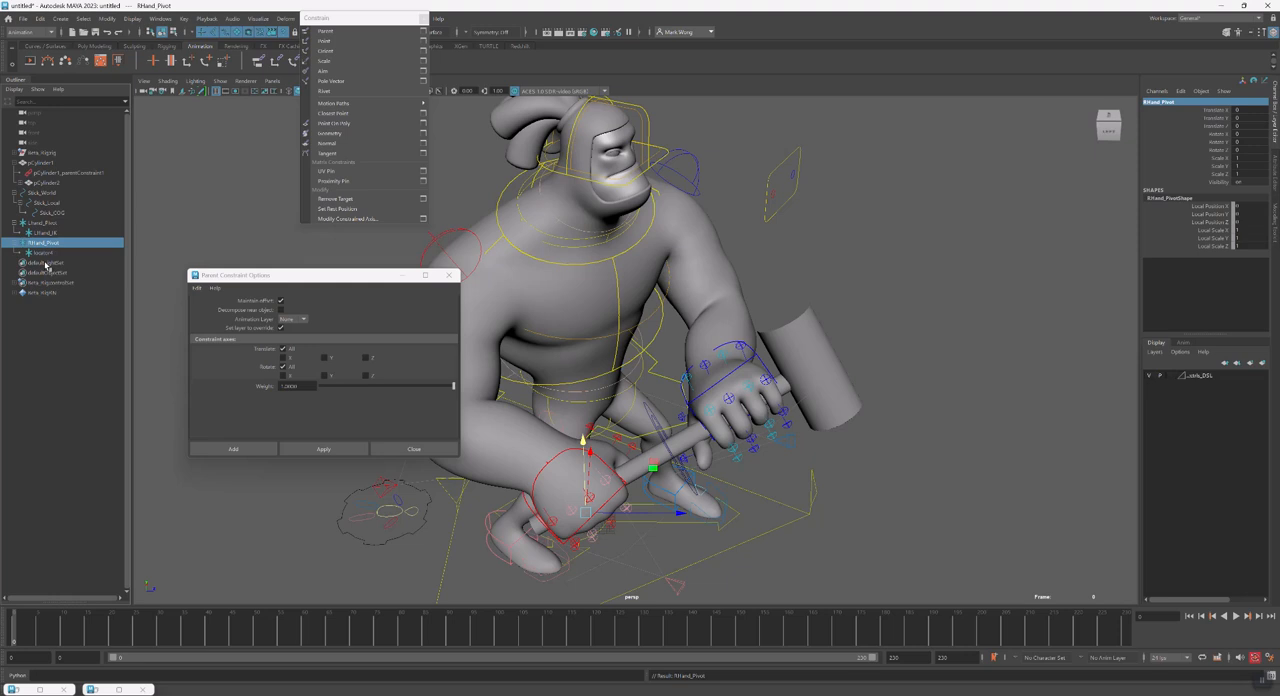
left_click(44, 253)
double_click(1155, 101)
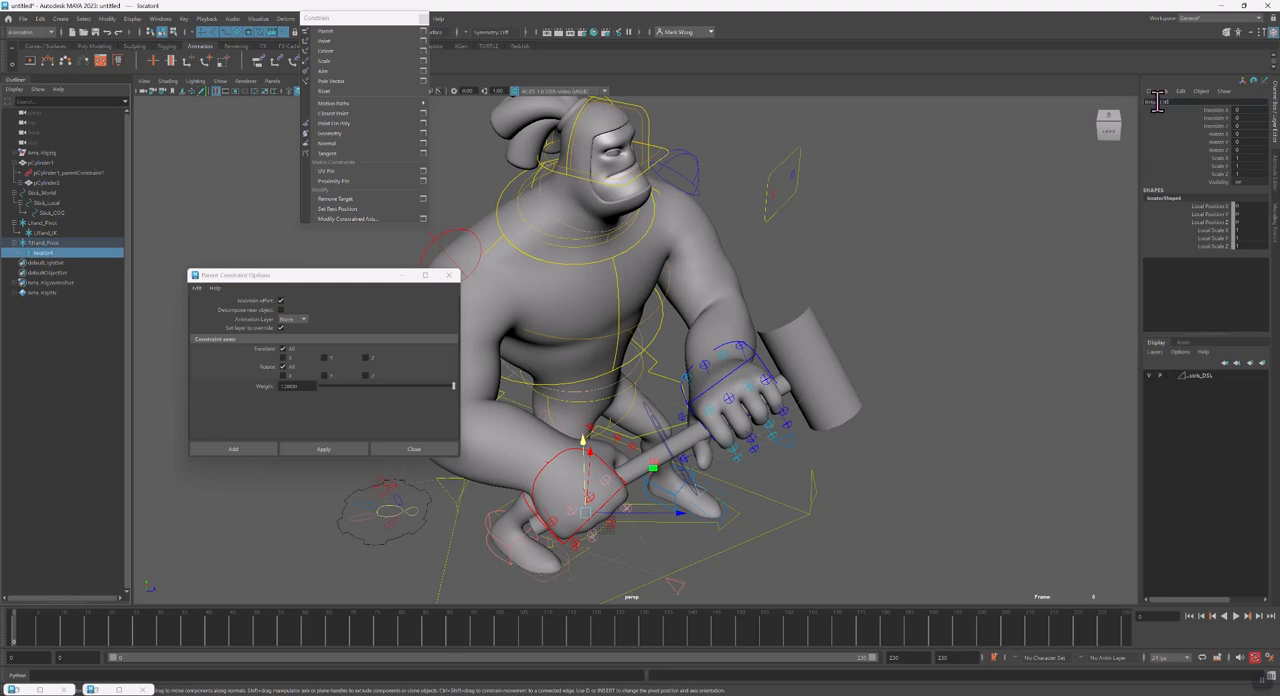
type("RHand_IK")
key("Return")
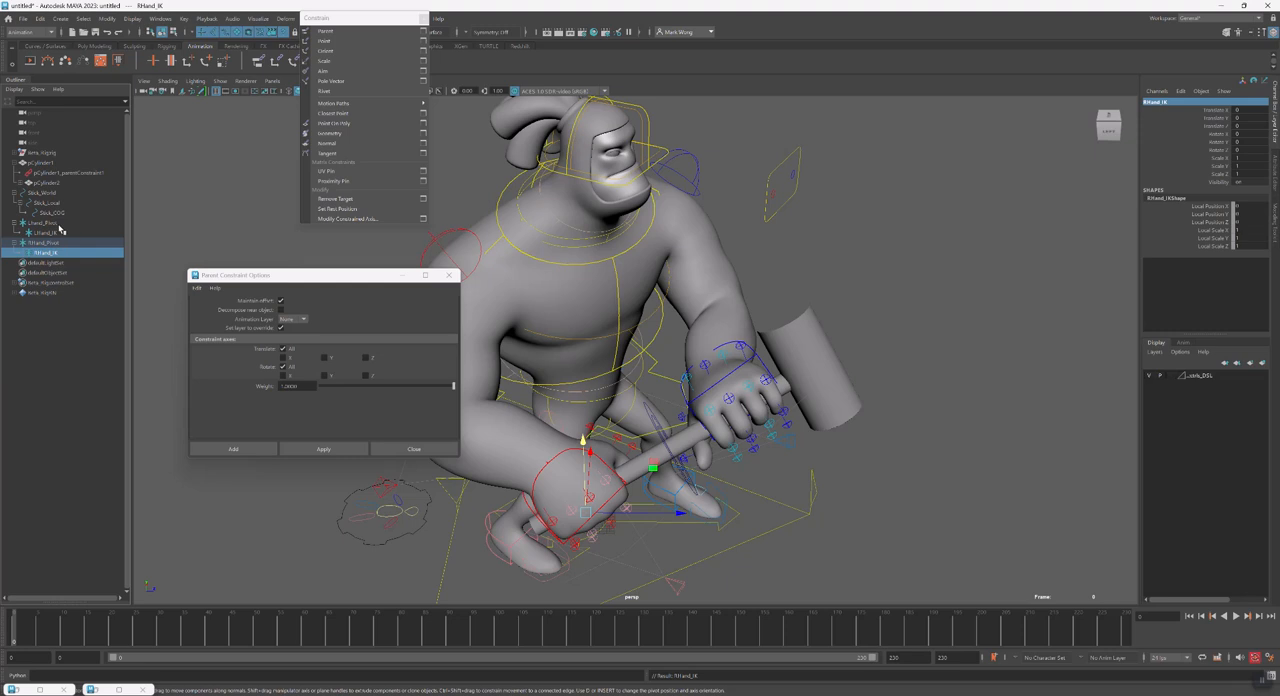
Snap LHand_Pivot and RHand_Pivot to Stick_World with parent constraints that keep no offset
left_click(57, 222)
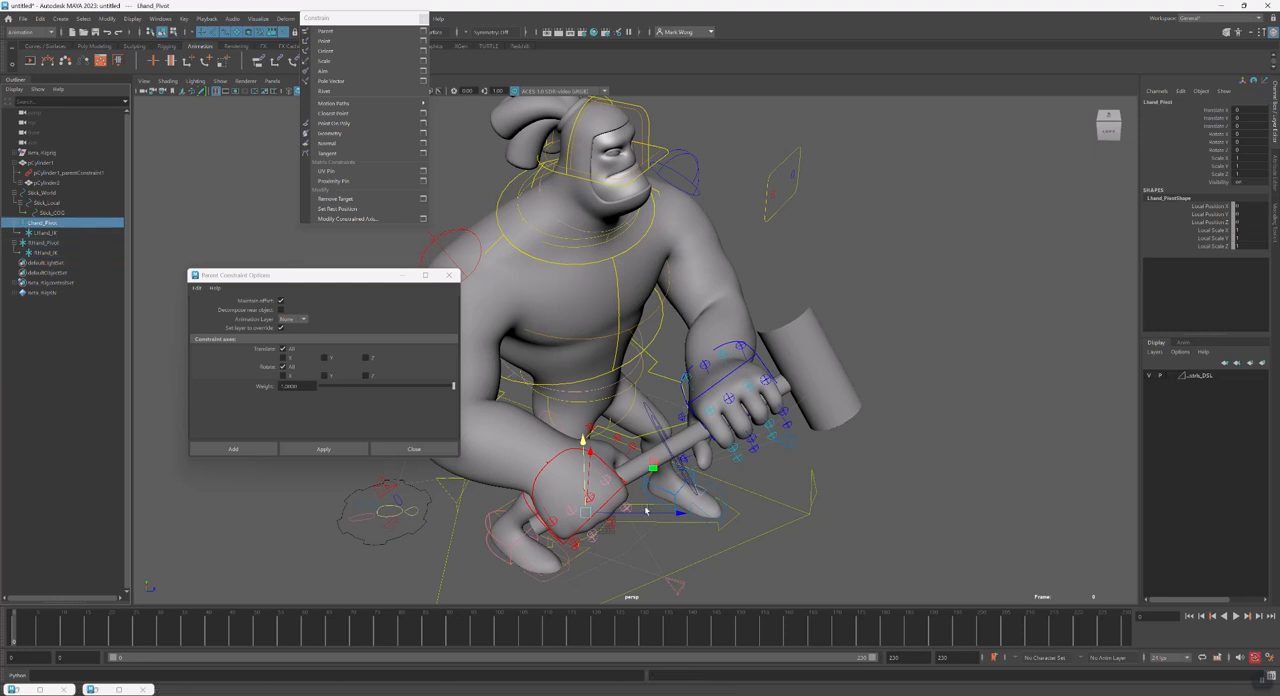
left_click(669, 451)
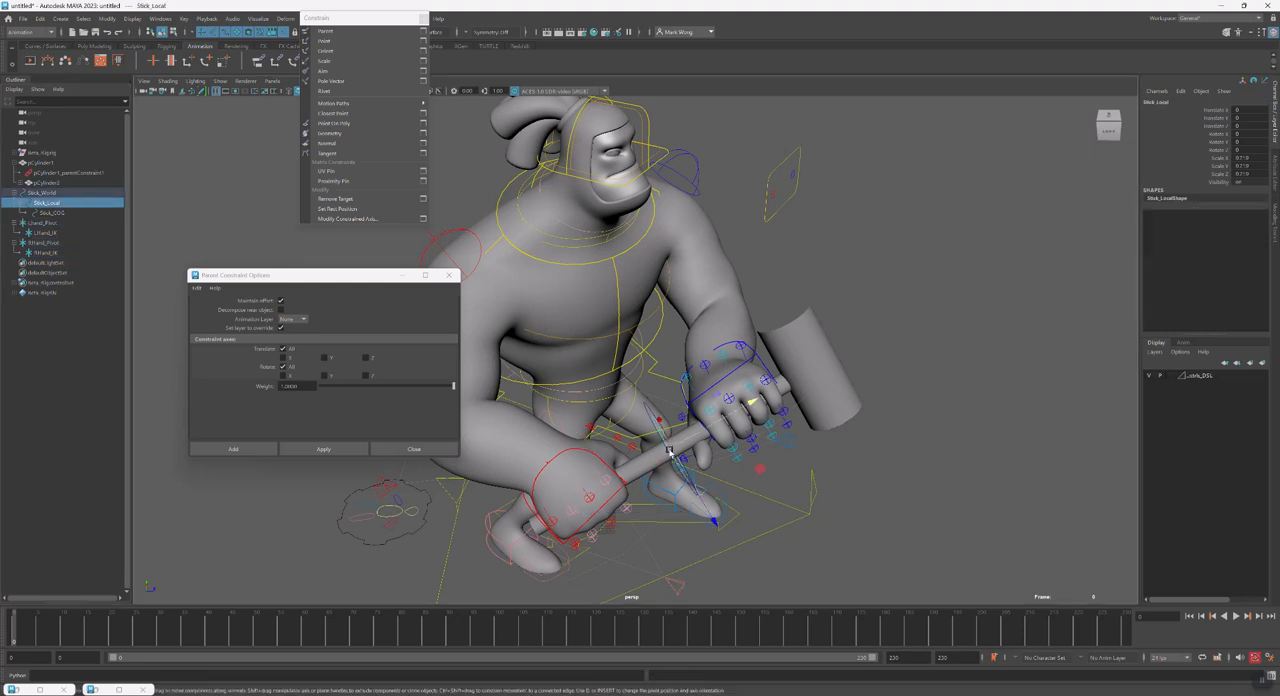
left_click_drag(697, 464, 684, 466, "alt")
left_click(630, 464)
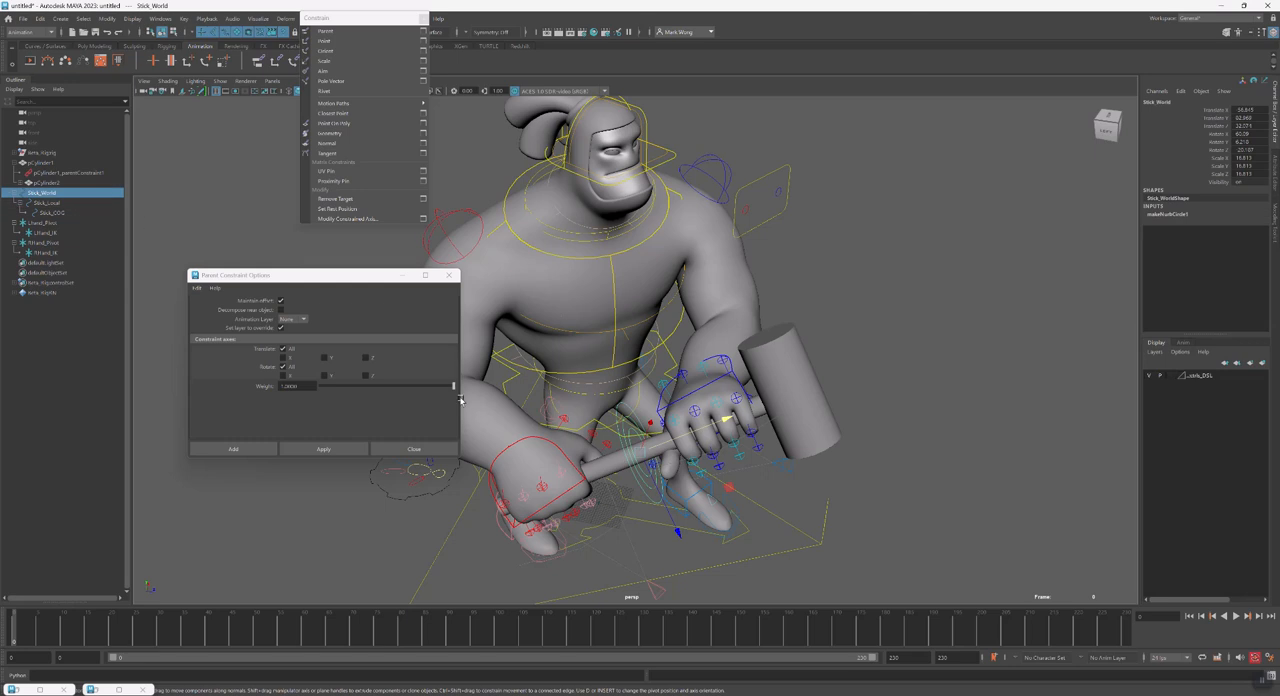
left_click(48, 223, "ctrl")
key("g")
left_click(52, 194)
left_click(59, 255, "ctrl")
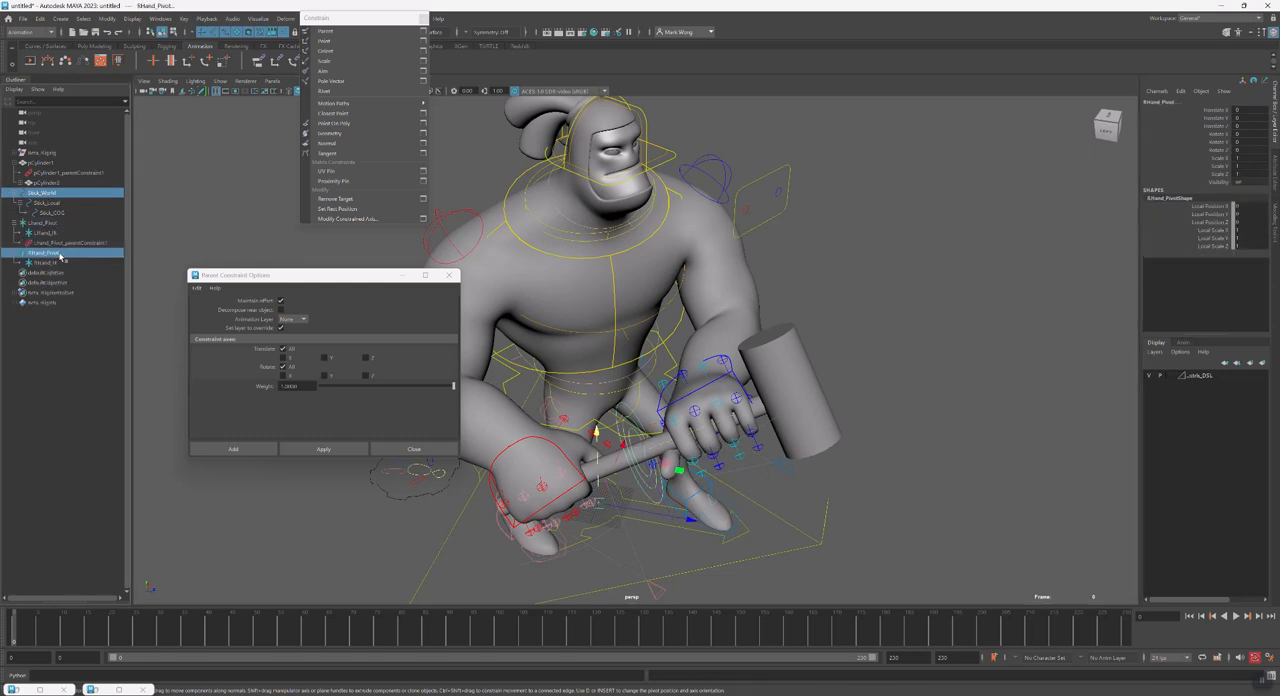
key("g")
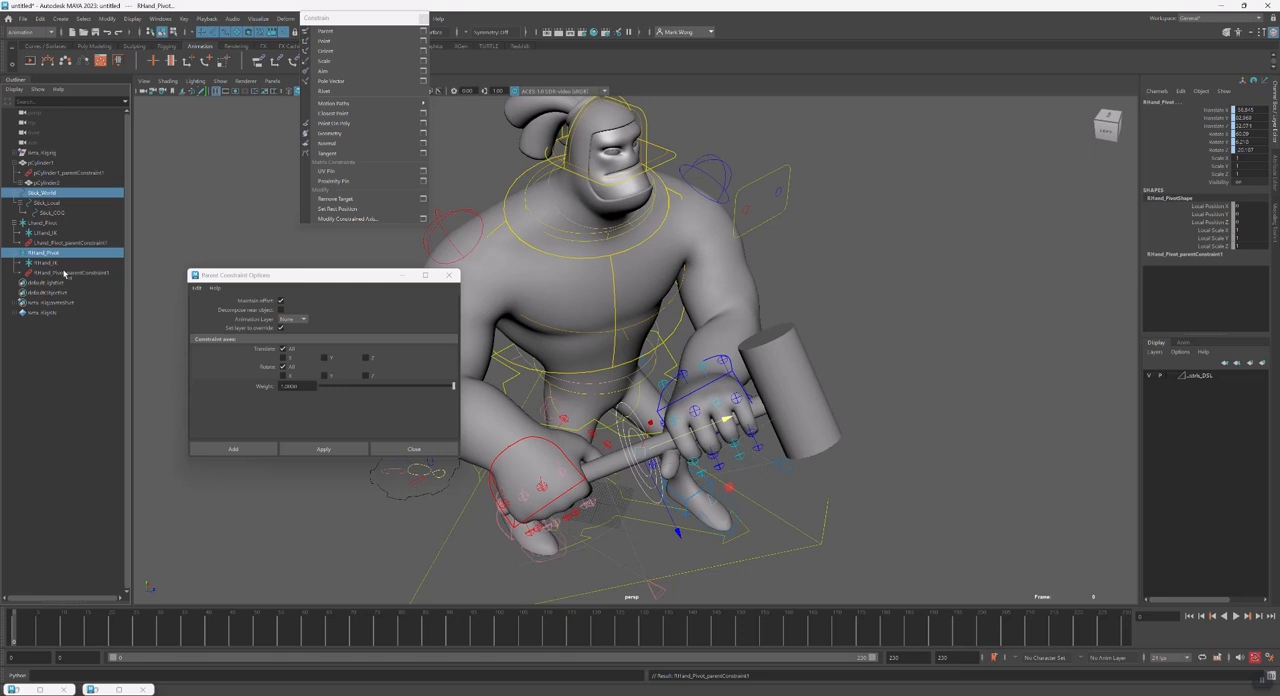
Delete the parent constraints on LHand_Pivot and RHand_Pivot
left_click(62, 242)
left_click(72, 272, "ctrl")
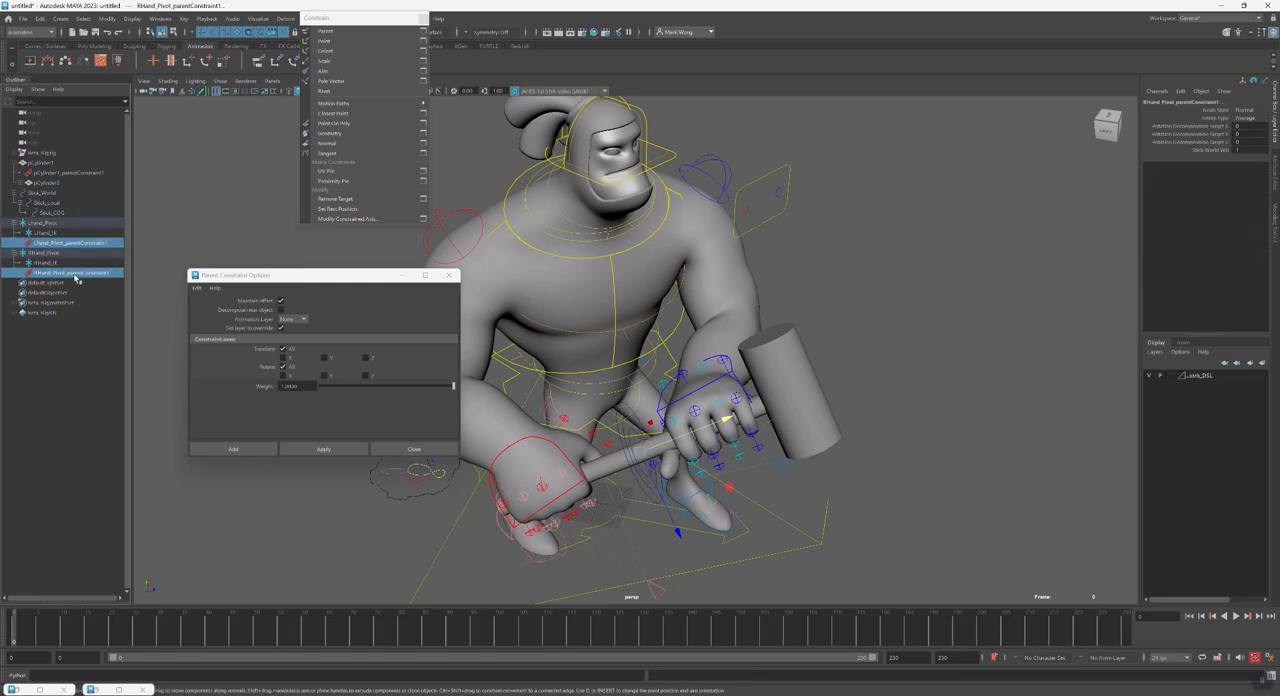
key("Delete")
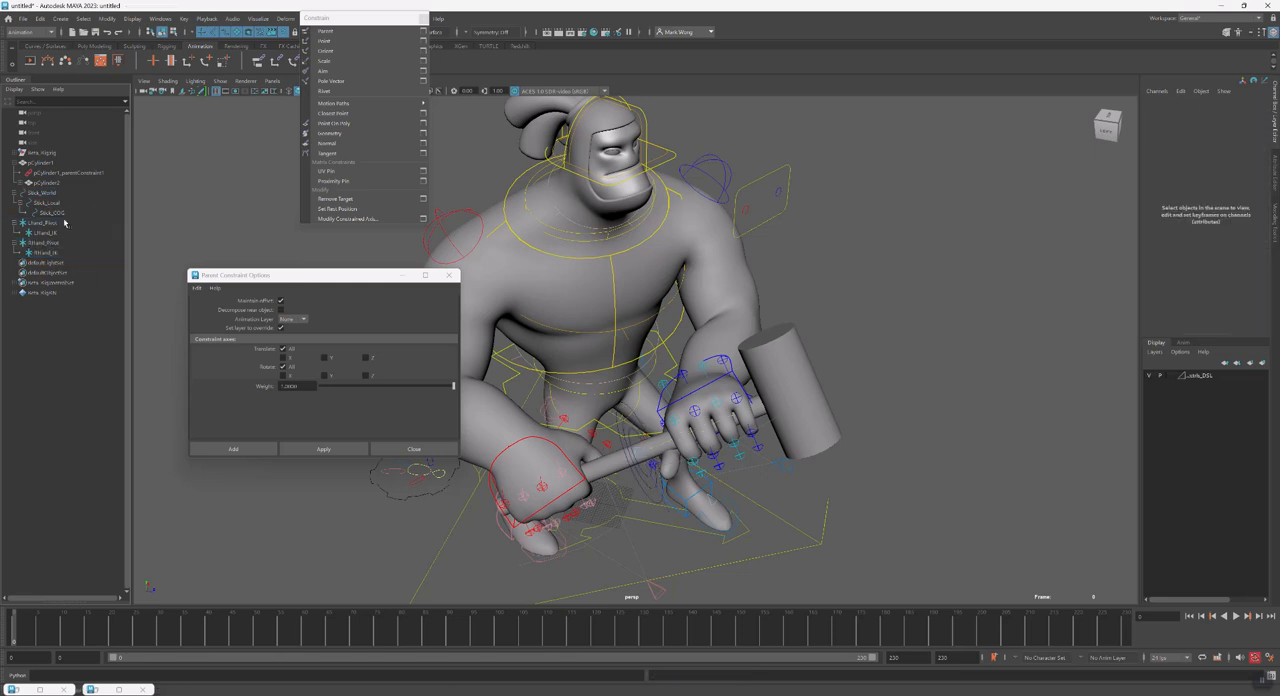
Move RHand_Pivot along the hammer handle to the right hand's grip
left_click(577, 485)
left_click_drag(577, 485, 631, 484)
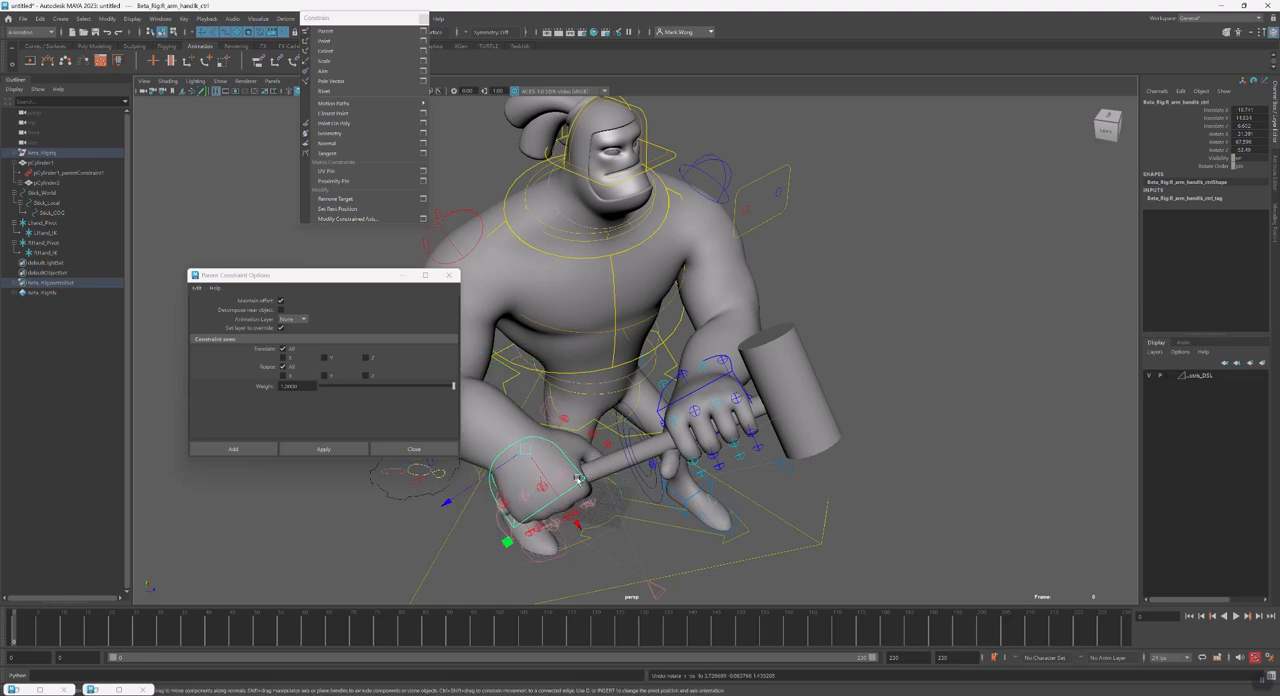
left_click(45, 243)
left_click_drag(683, 437, 601, 459)
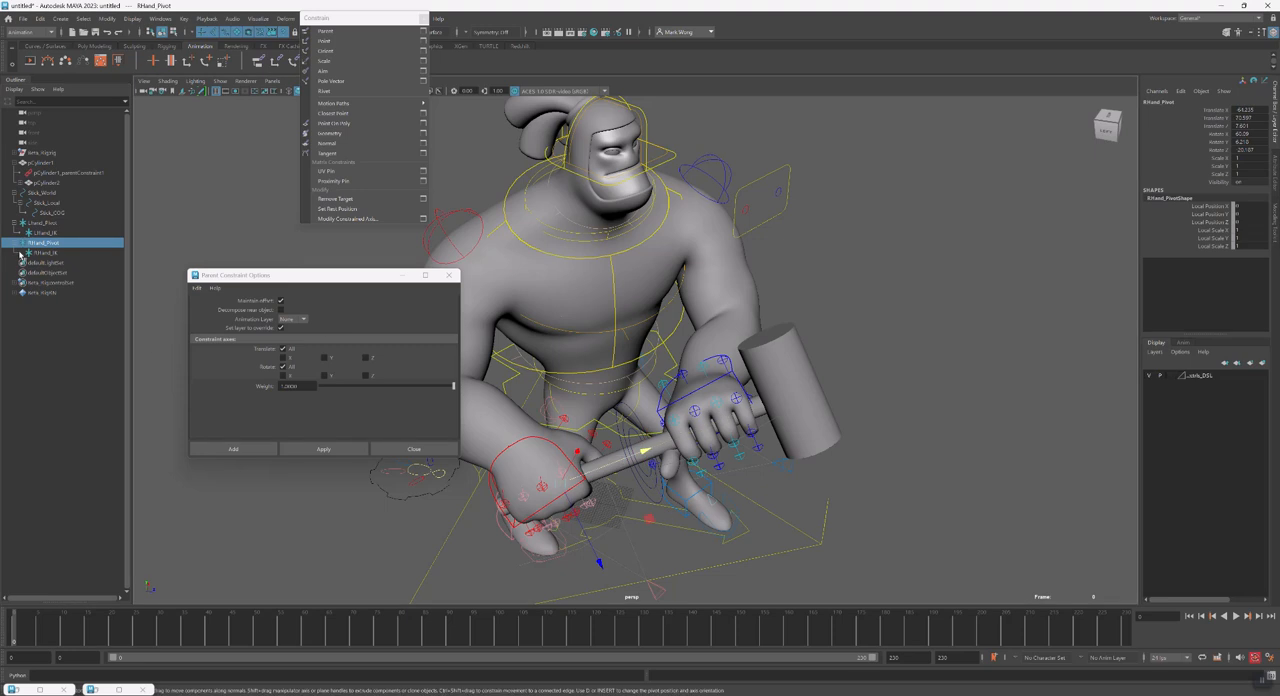
Align RHand_IK to the right hand control with a temporary parent constraint without offset, and delete that constraint
left_click(532, 517)
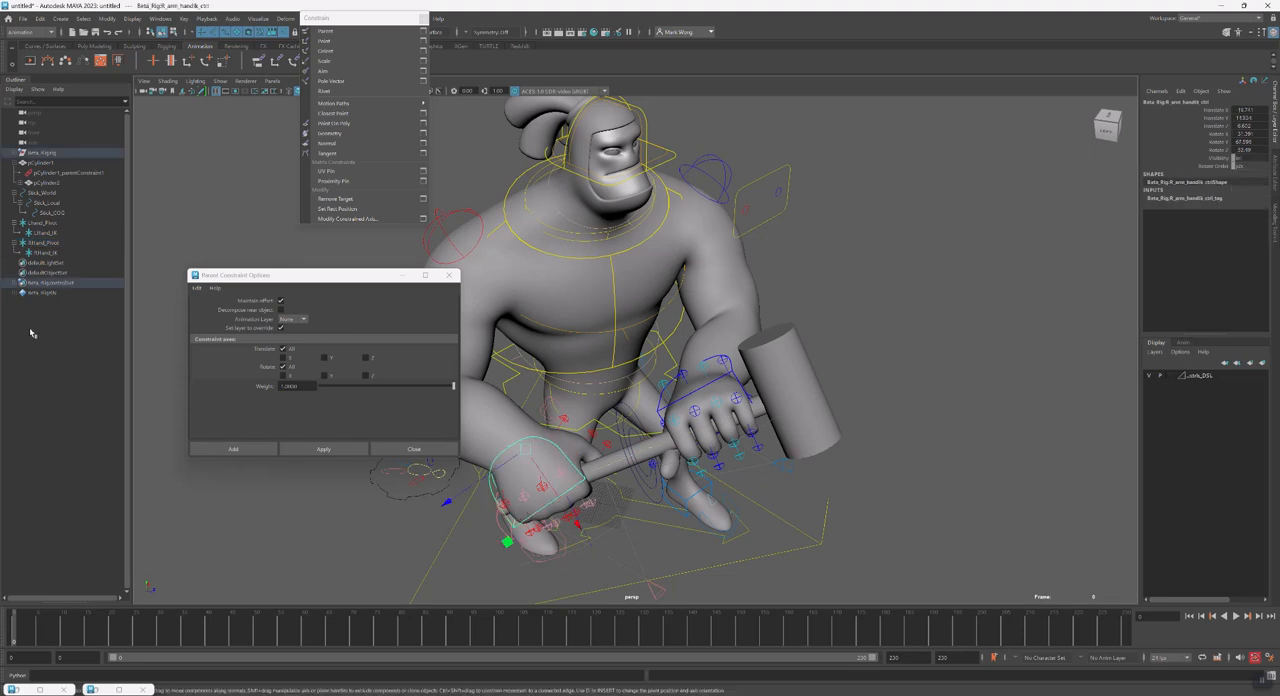
left_click(40, 255, "ctrl")
key("g")
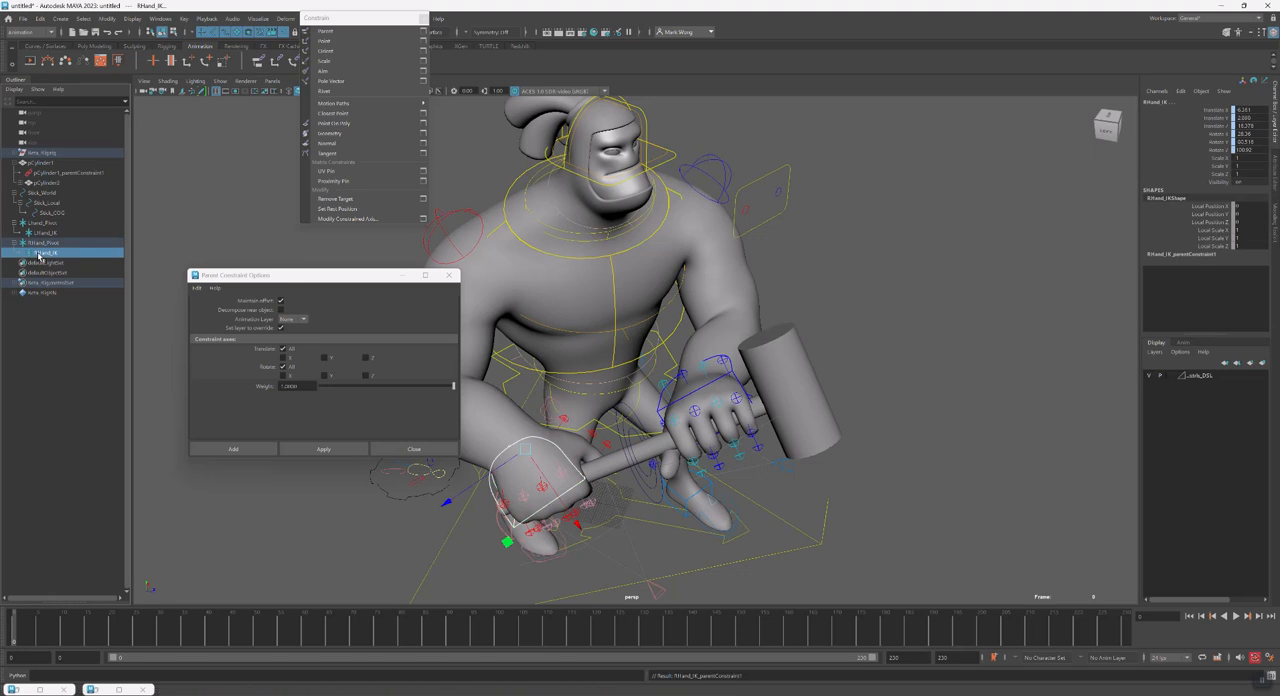
left_click(43, 255)
left_click(22, 253)
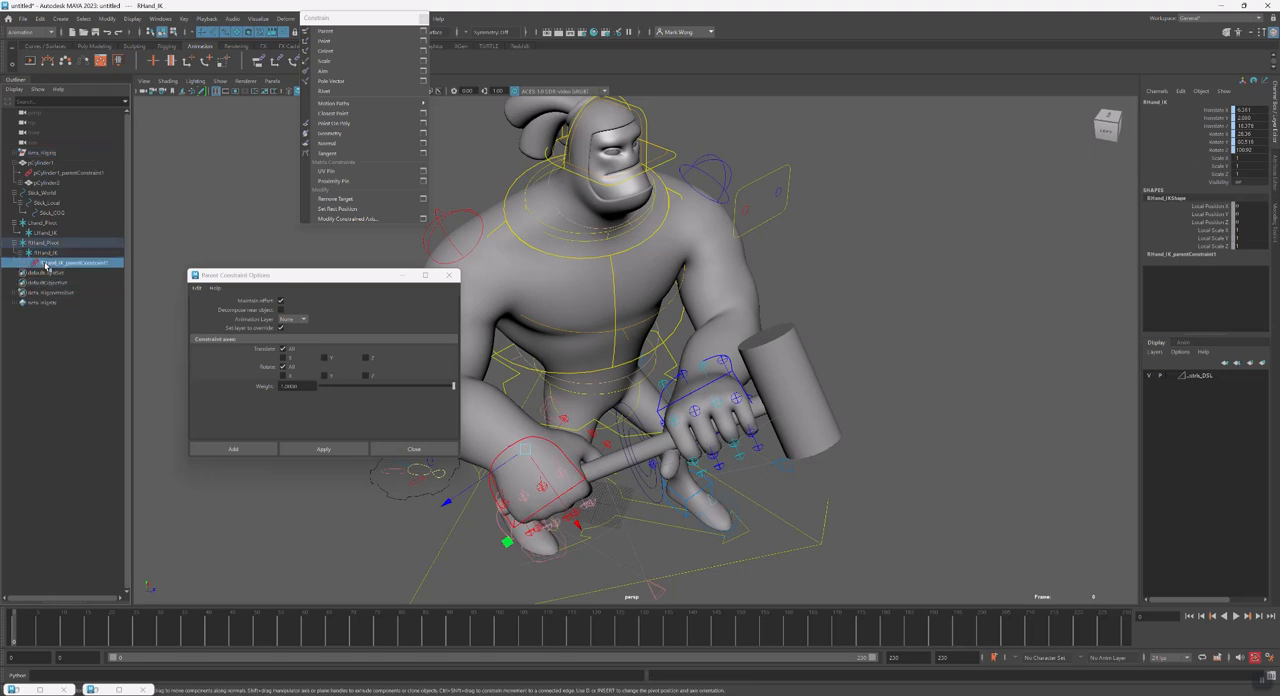
left_click(46, 263)
key("Delete")
Parent-constrain the right hand control to RHand_IK with Maintain Offset on and all translate and rotate axes
left_click(43, 256)
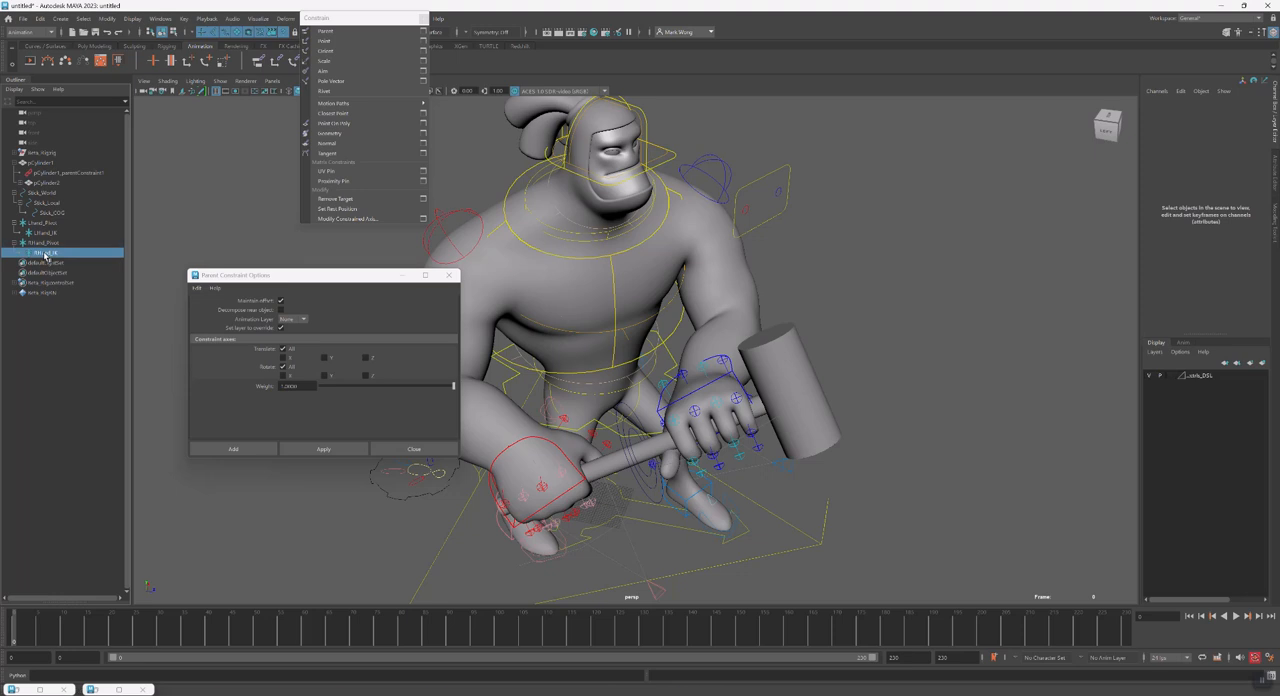
left_click(562, 462)
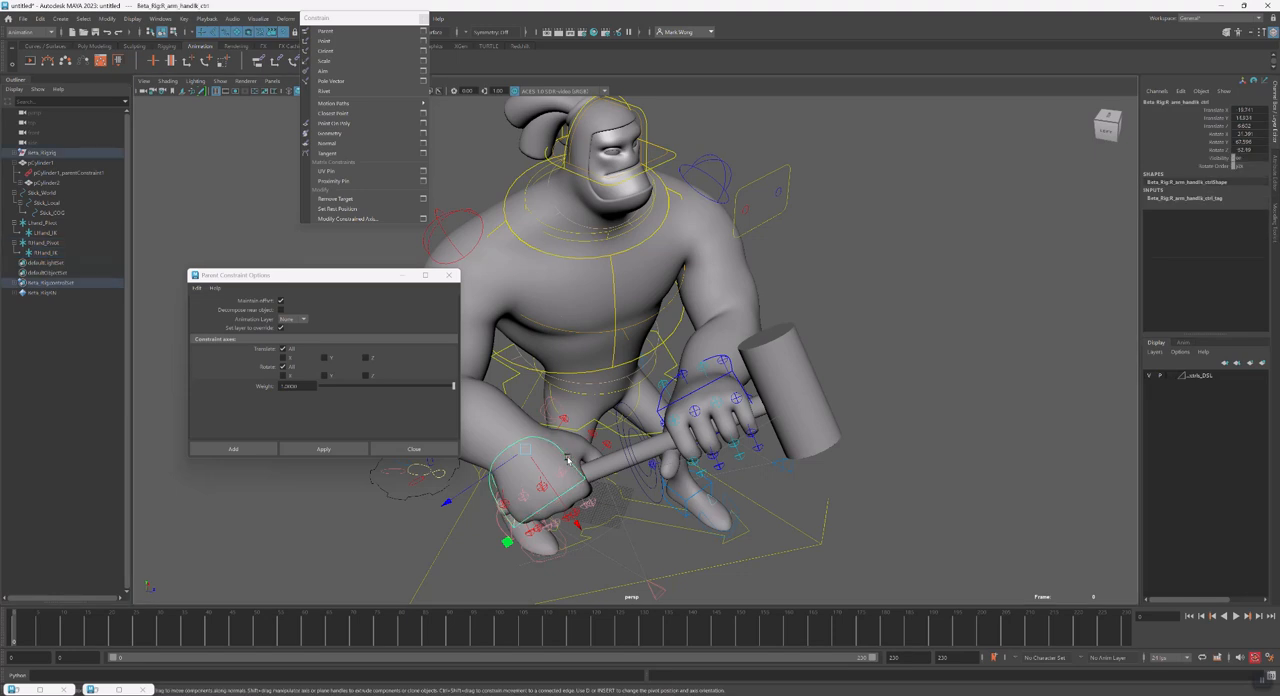
left_click(44, 256)
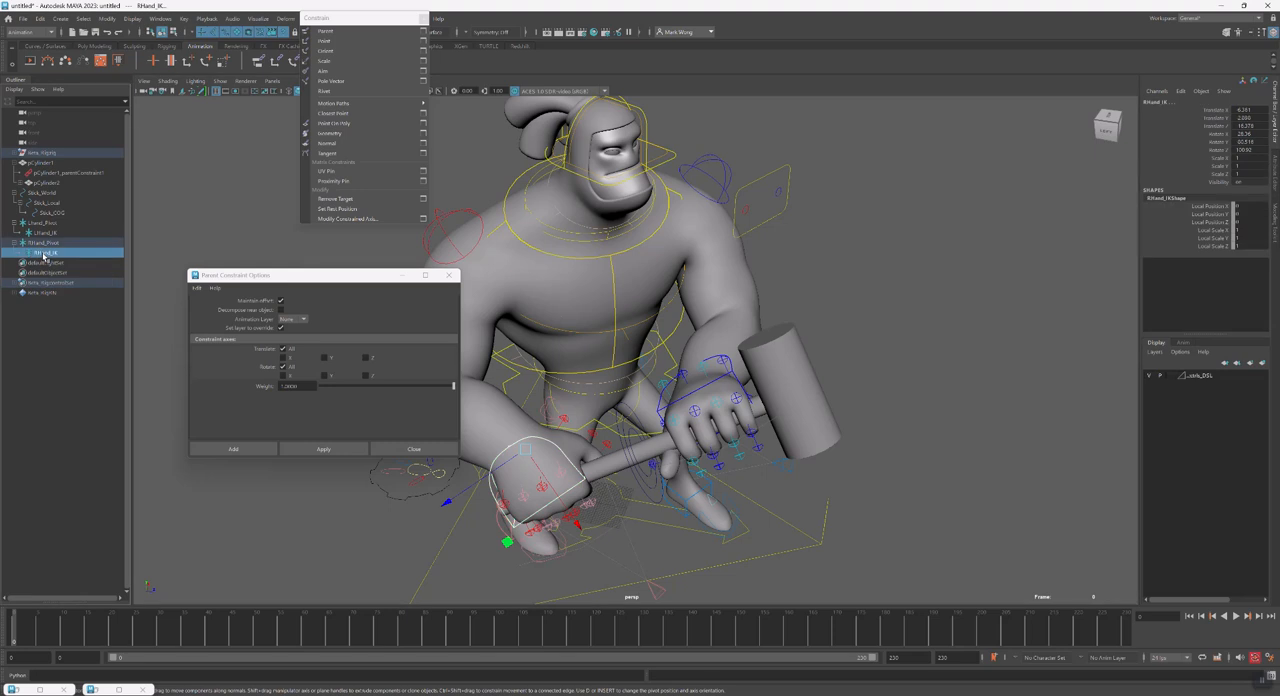
left_click(579, 476)
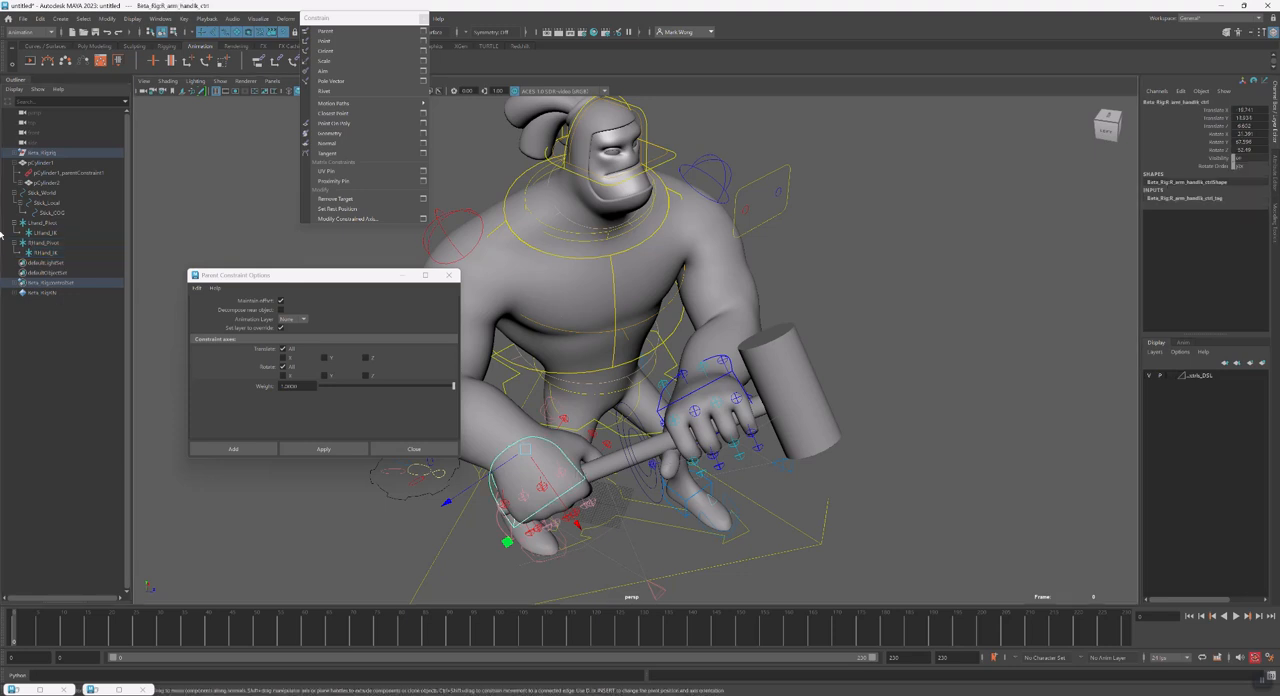
left_click(70, 243)
key("w")
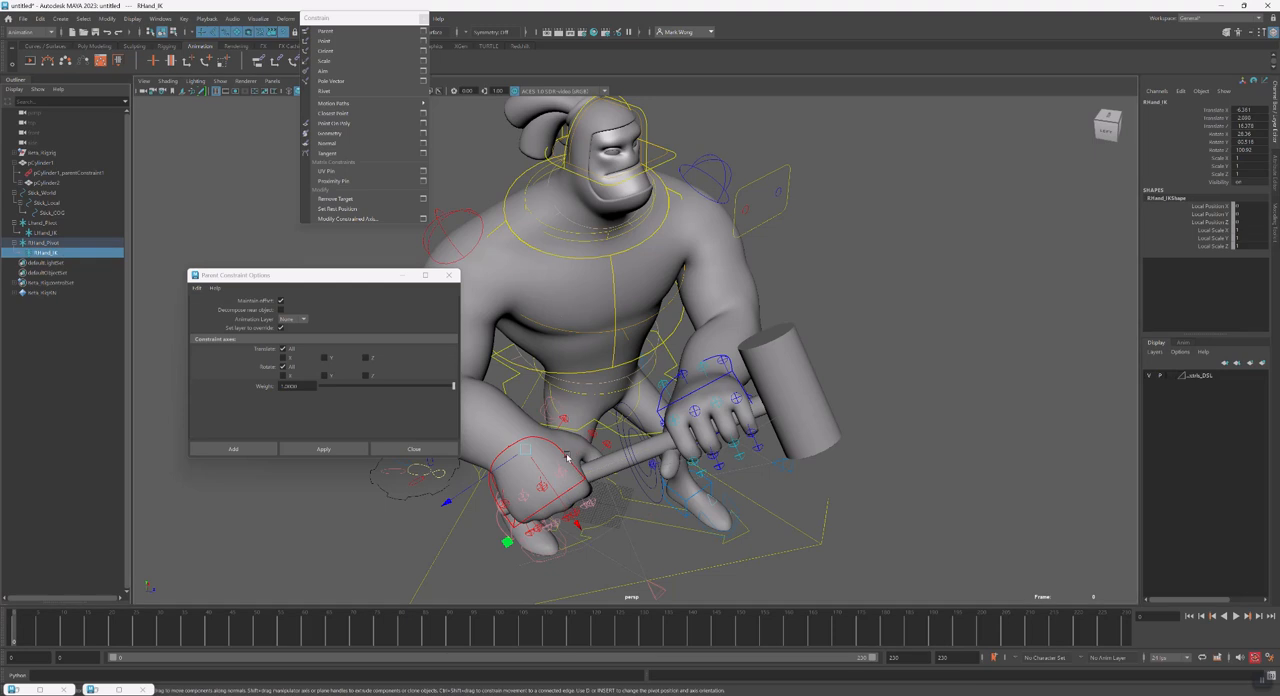
left_click(506, 462, "shift")
left_click(323, 449)
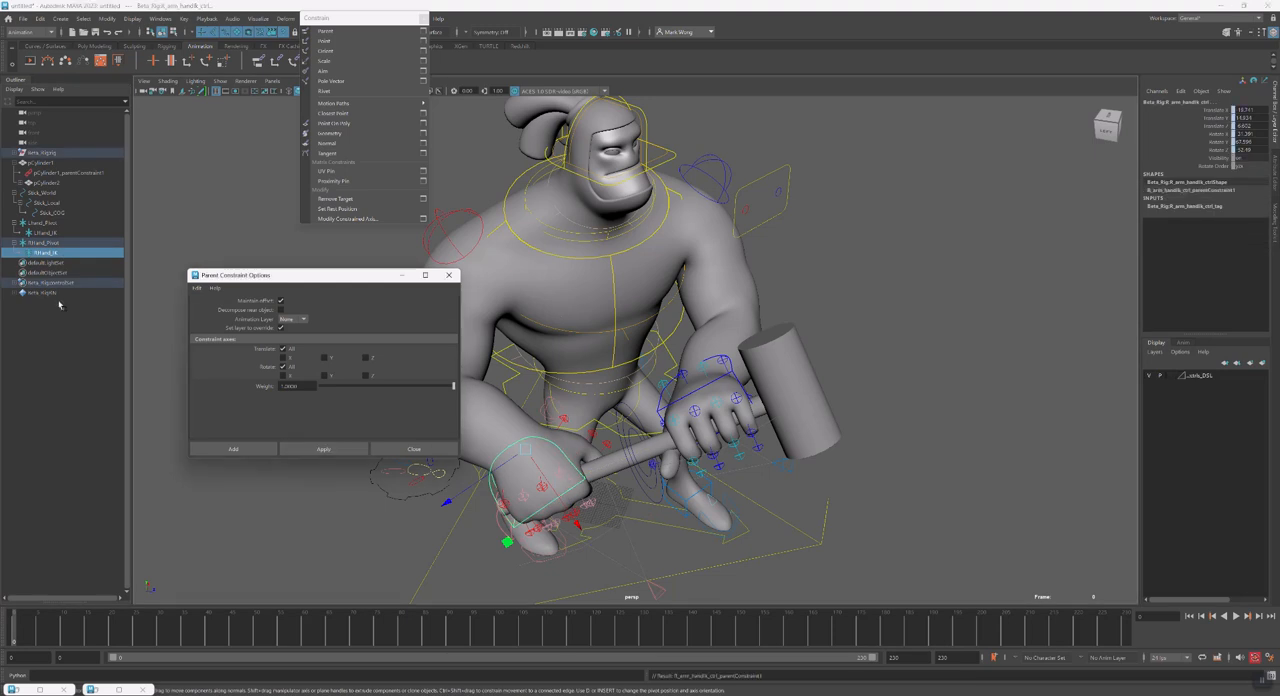
Test the right hand's pivot by rotating RHand_Pivot at the grip, and return it to its original rotation
left_click(40, 243)
key("e")
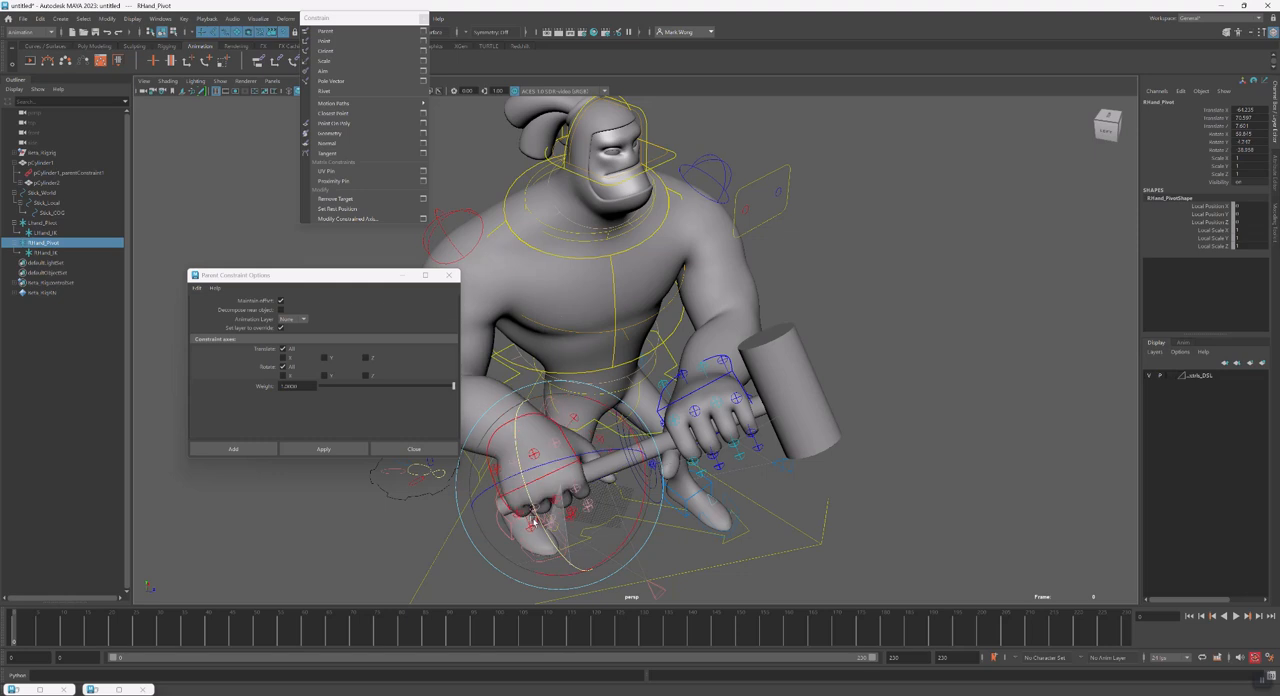
left_click_drag(546, 551, 644, 508)
key("w")
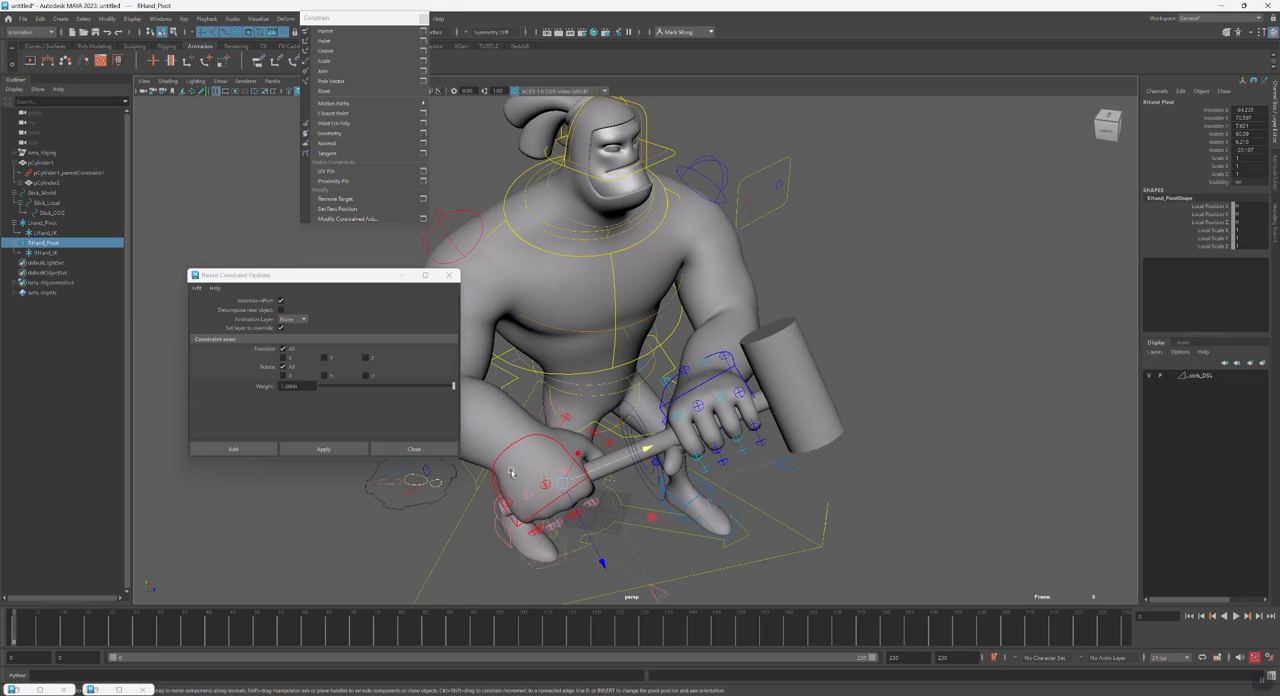
left_click(53, 245)
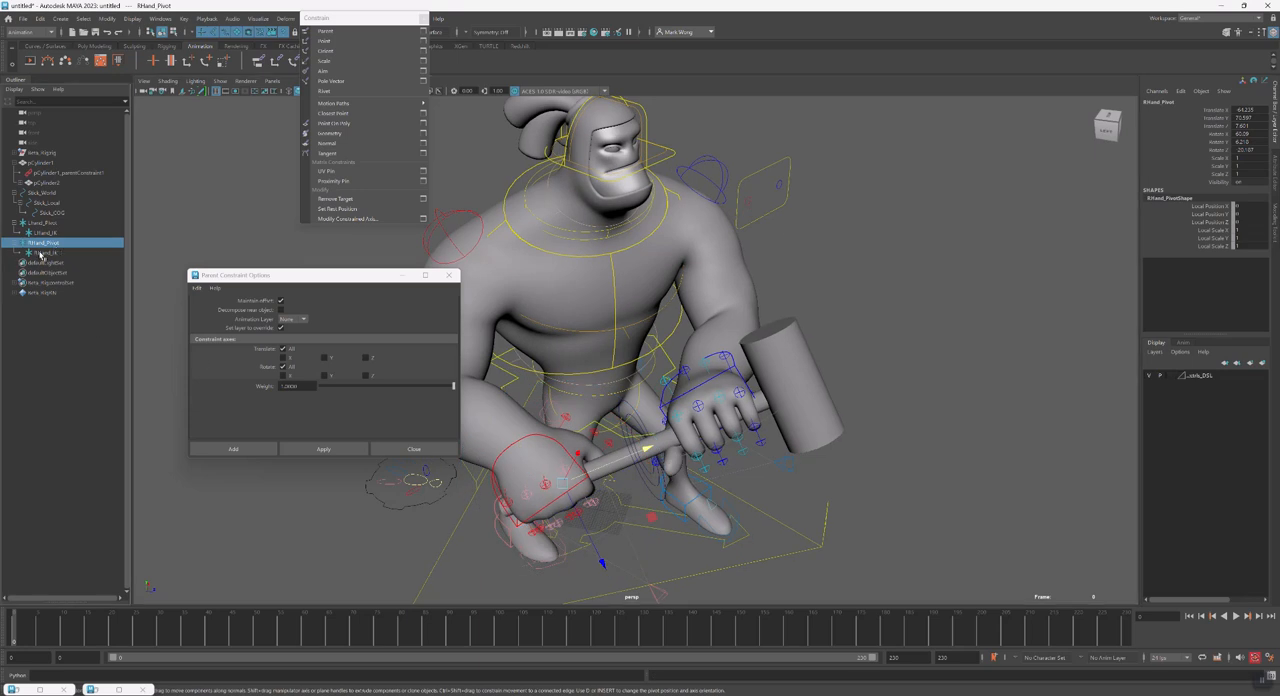
Parent-constrain RHand_Pivot to the Stick_World control with Maintain Offset on and all translate and rotate axes
left_click(650, 492)
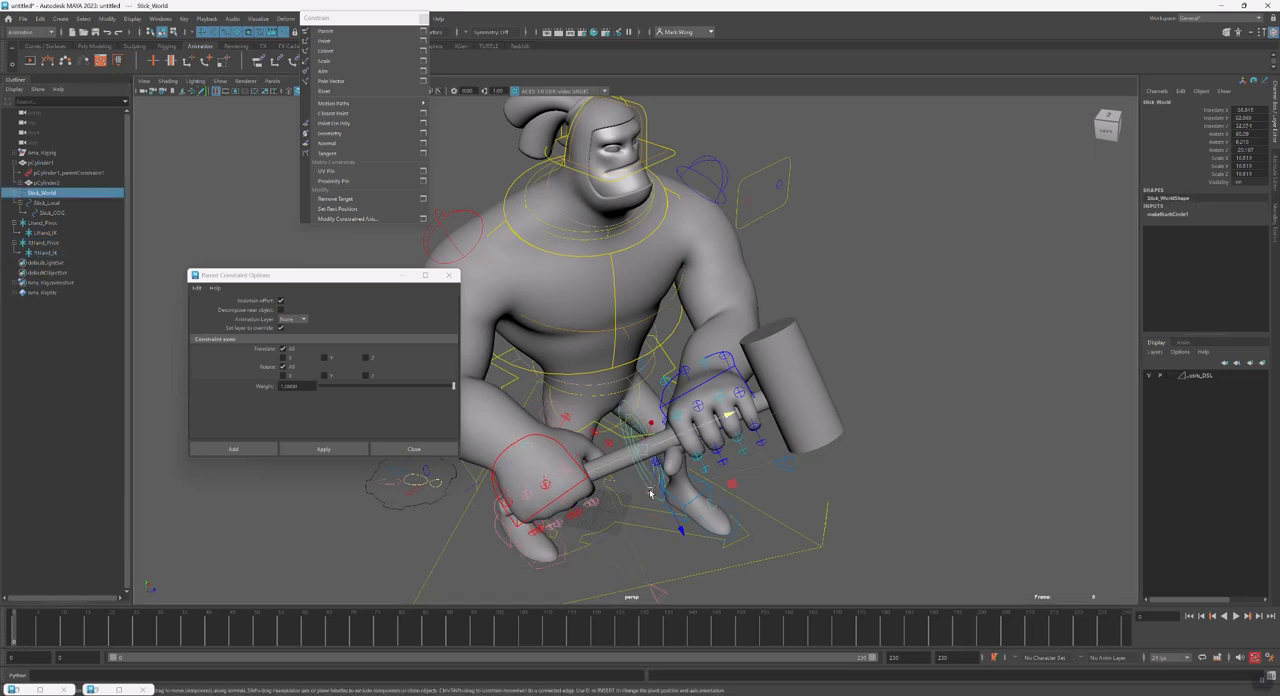
left_click(42, 252)
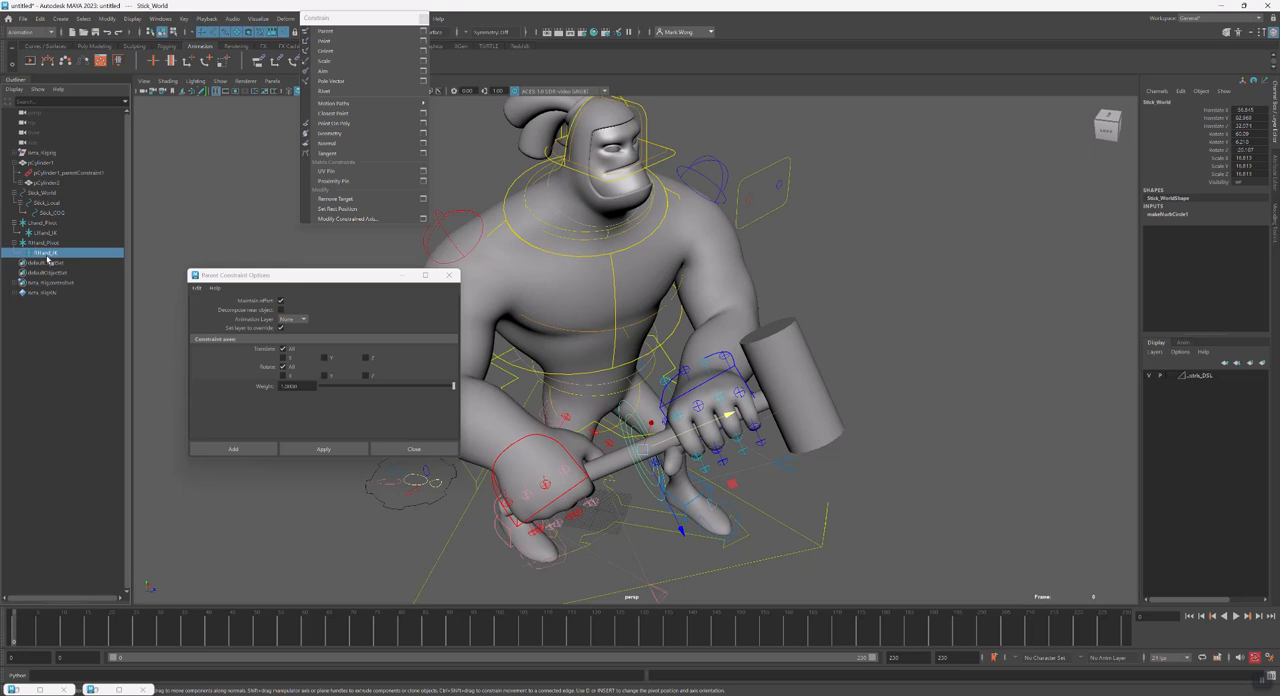
left_click(642, 484)
left_click(45, 242, "ctrl")
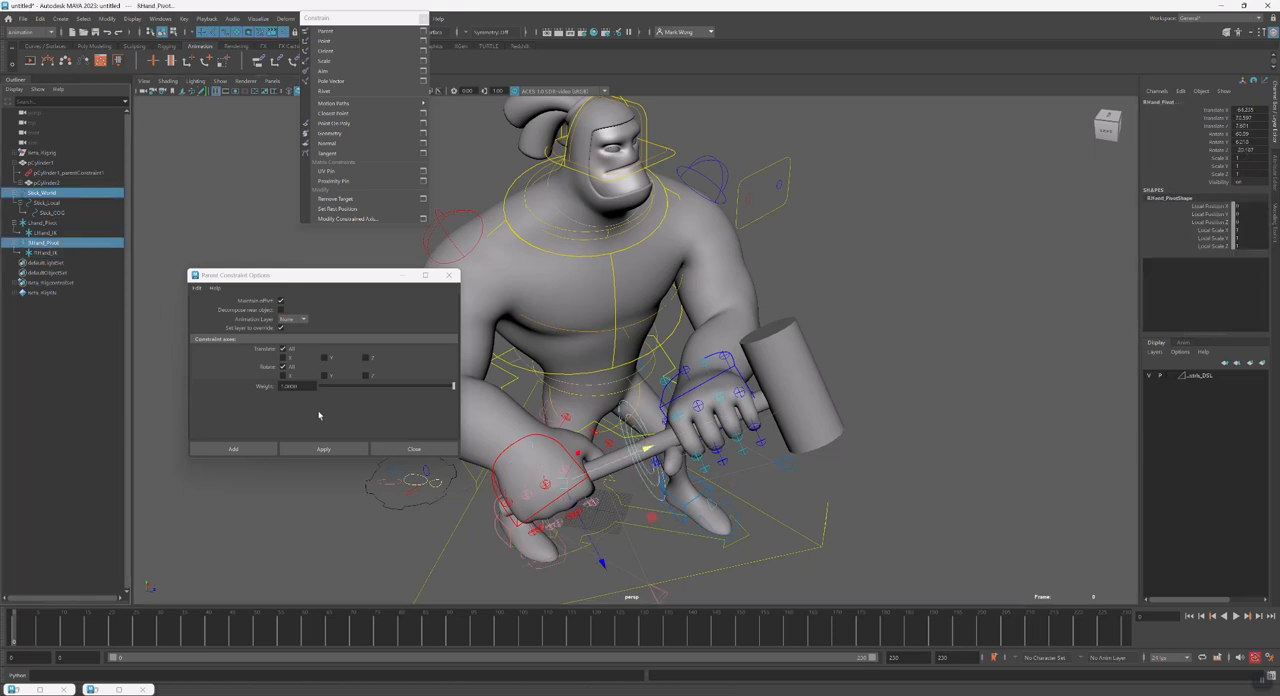
left_click(323, 449)
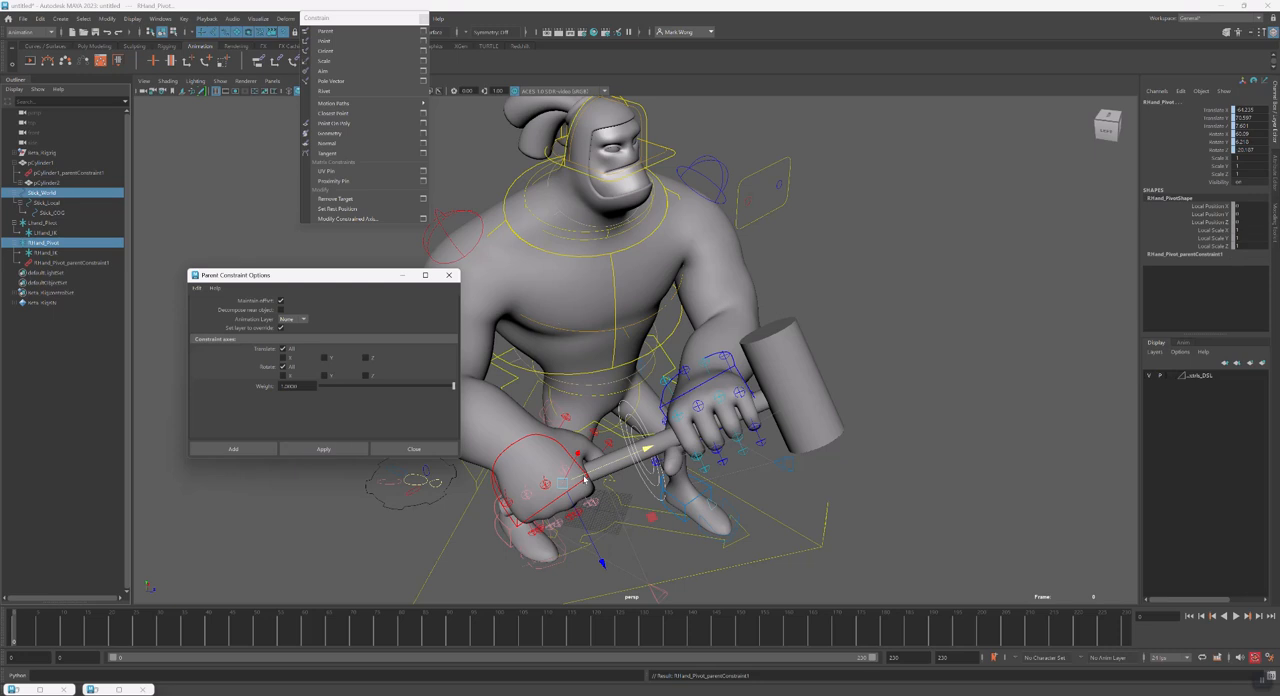
Test the RHand_Pivot constraint by moving the Stick_World control, and undo the move
left_click(638, 466)
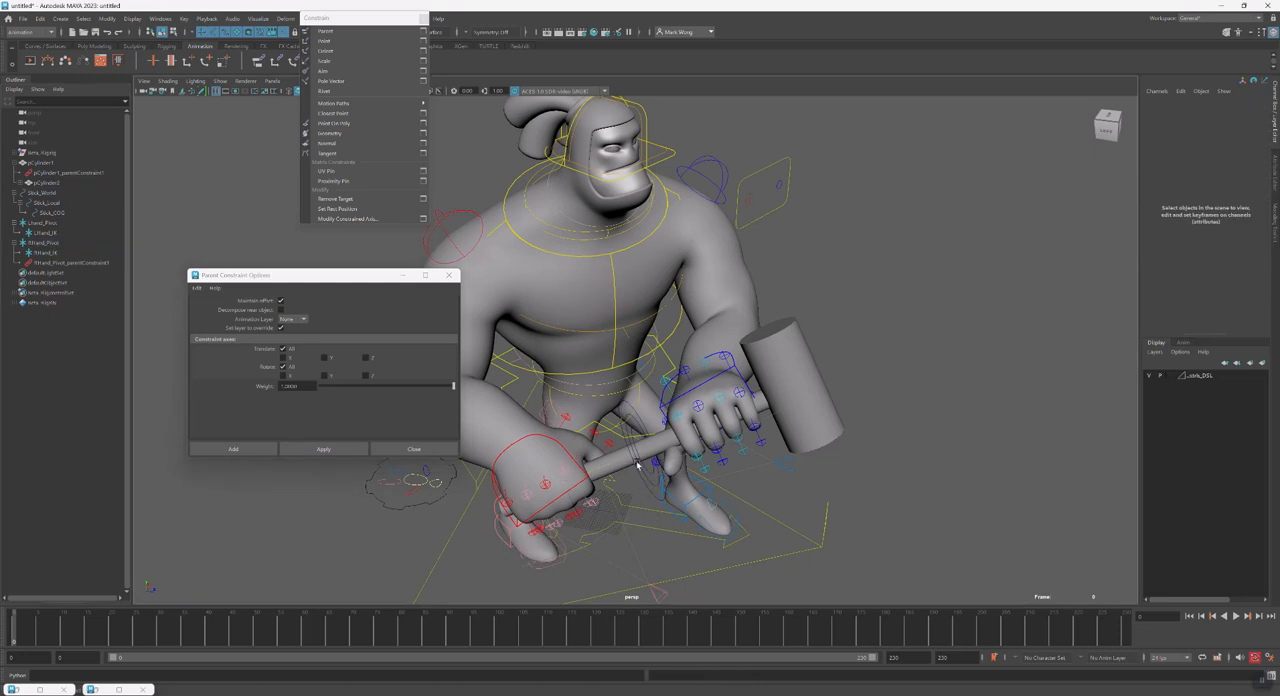
left_click(641, 476)
left_click_drag(652, 482, 624, 411, "alt")
key("ctrl+z")
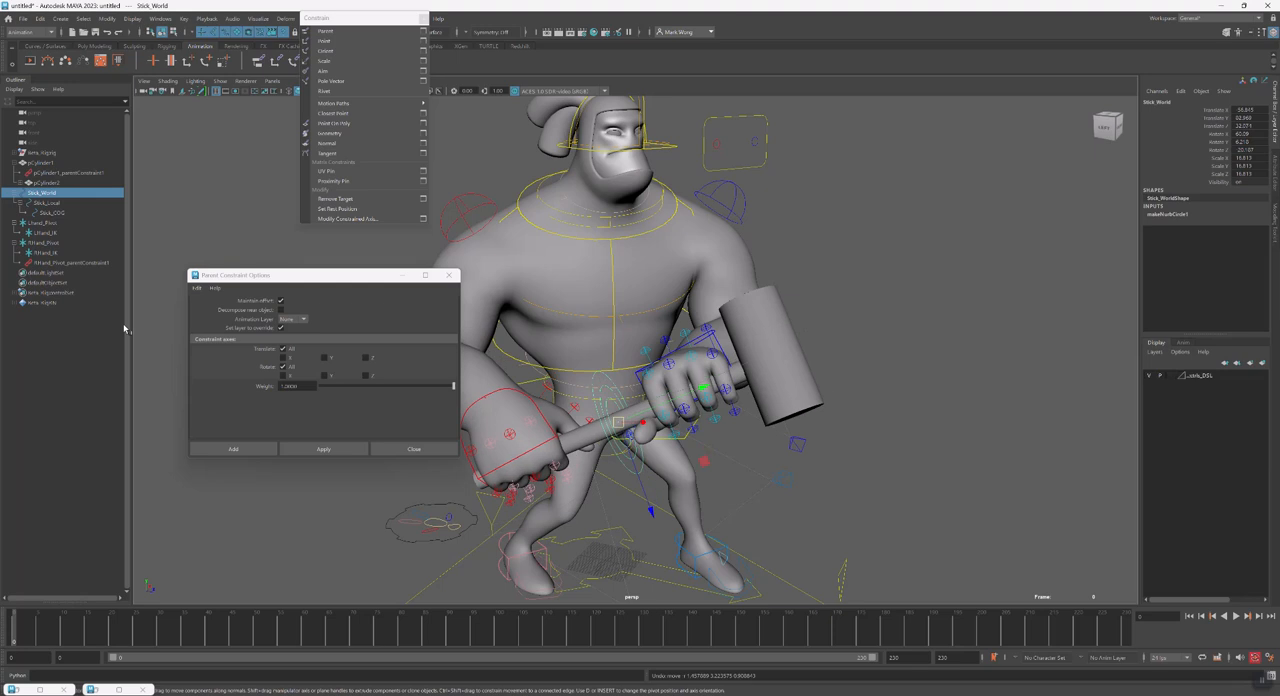
Try rotating the constrained RHand_Pivot, and undo back to before its parent constraint to Stick_World
left_click(55, 253)
left_click(50, 243)
left_click_drag(539, 531, 520, 509)
key("ctrl+z")
key("ctrl+z")
key("ctrl+z")
key("ctrl+z")
key("ctrl+z")
key("ctrl+z")
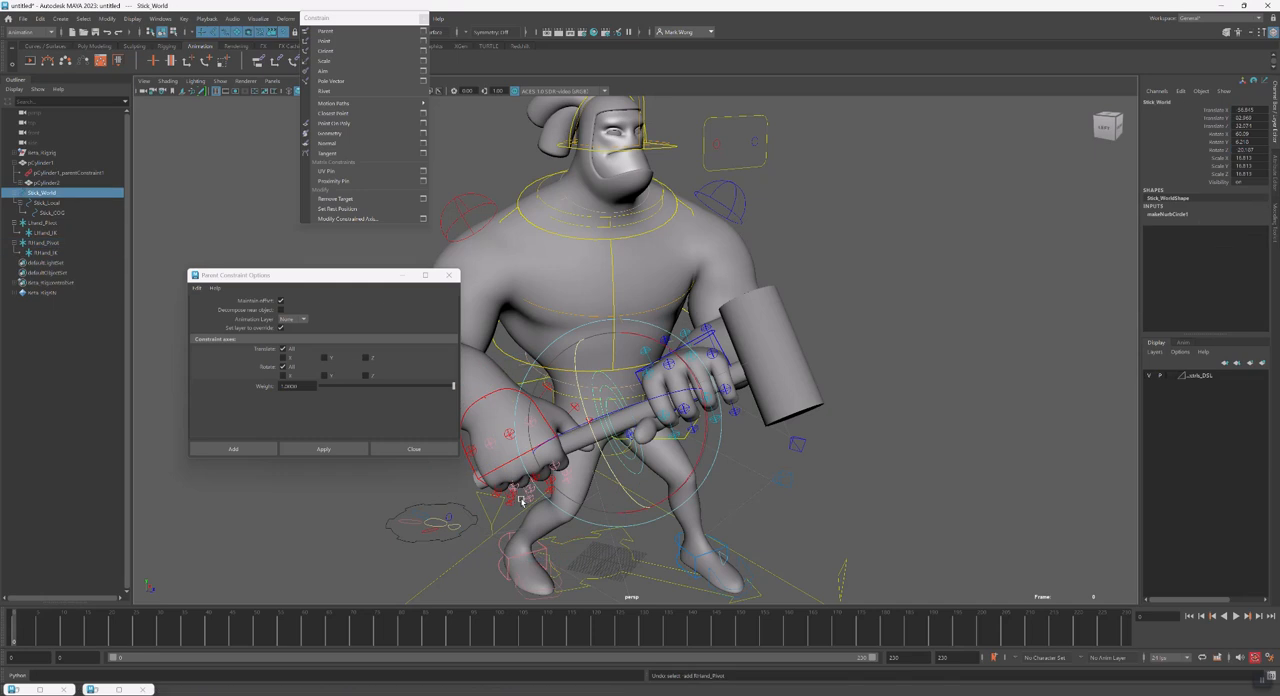
key("ctrl+z")
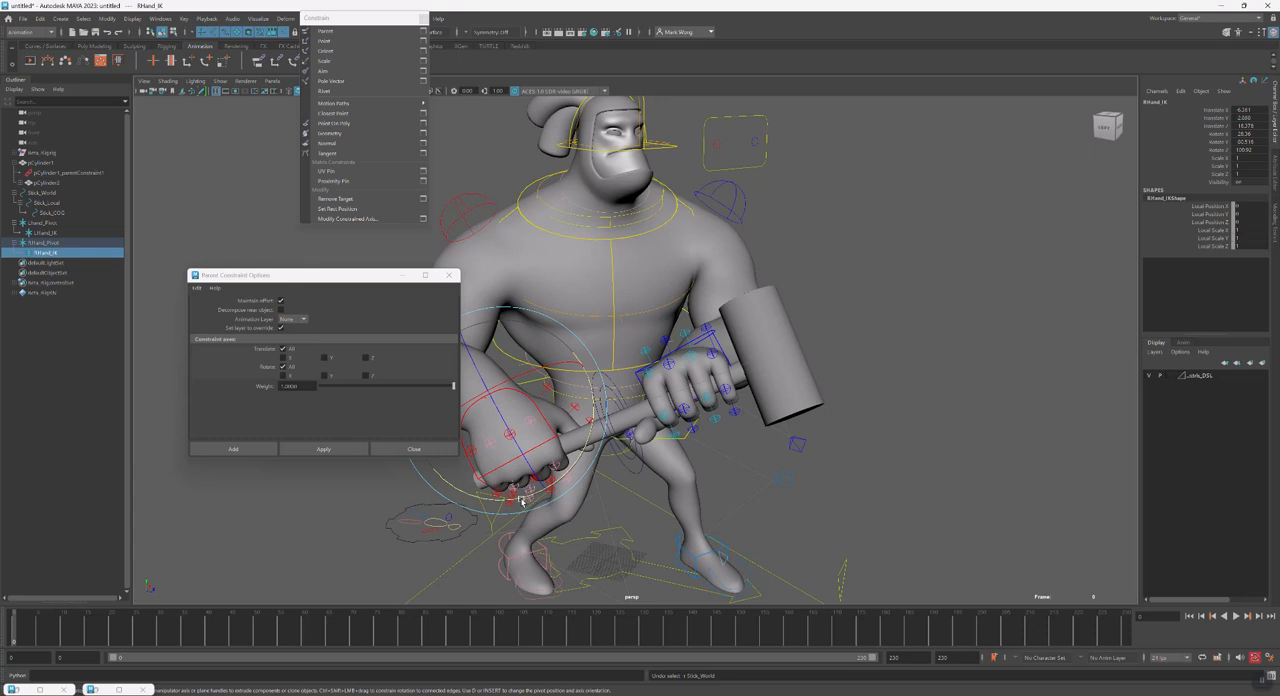
Try moving Stick_World with RHand_Pivot unconstrained, and undo the move
key("w")
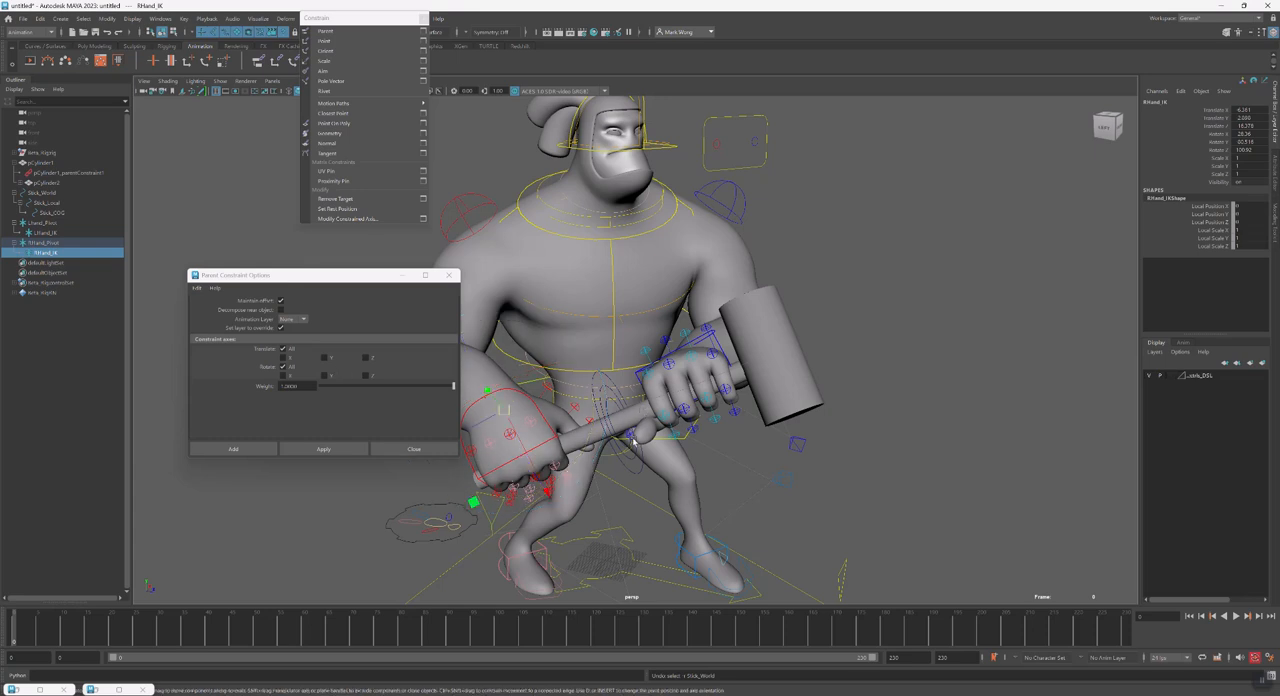
left_click(616, 457)
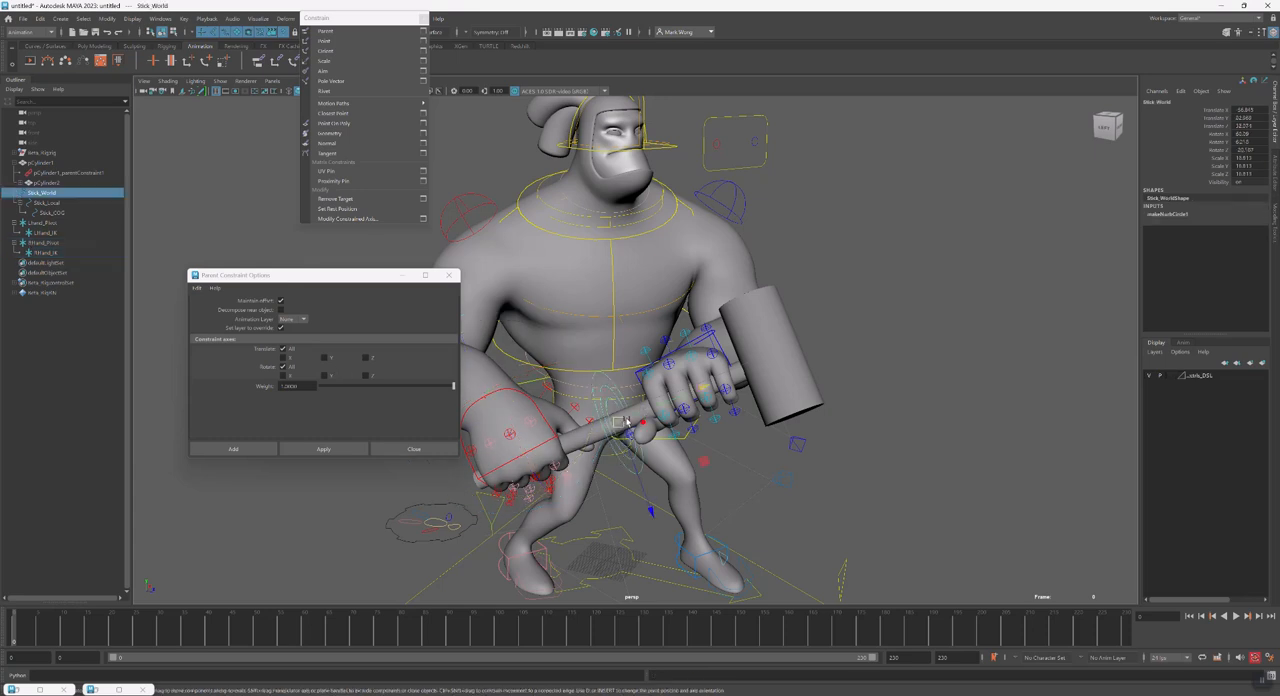
left_click_drag(618, 421, 644, 442)
key("ctrl+z")
Duplicate the Stick_World control hierarchy and delete the duplicate
left_click(621, 457)
left_click(42, 192)
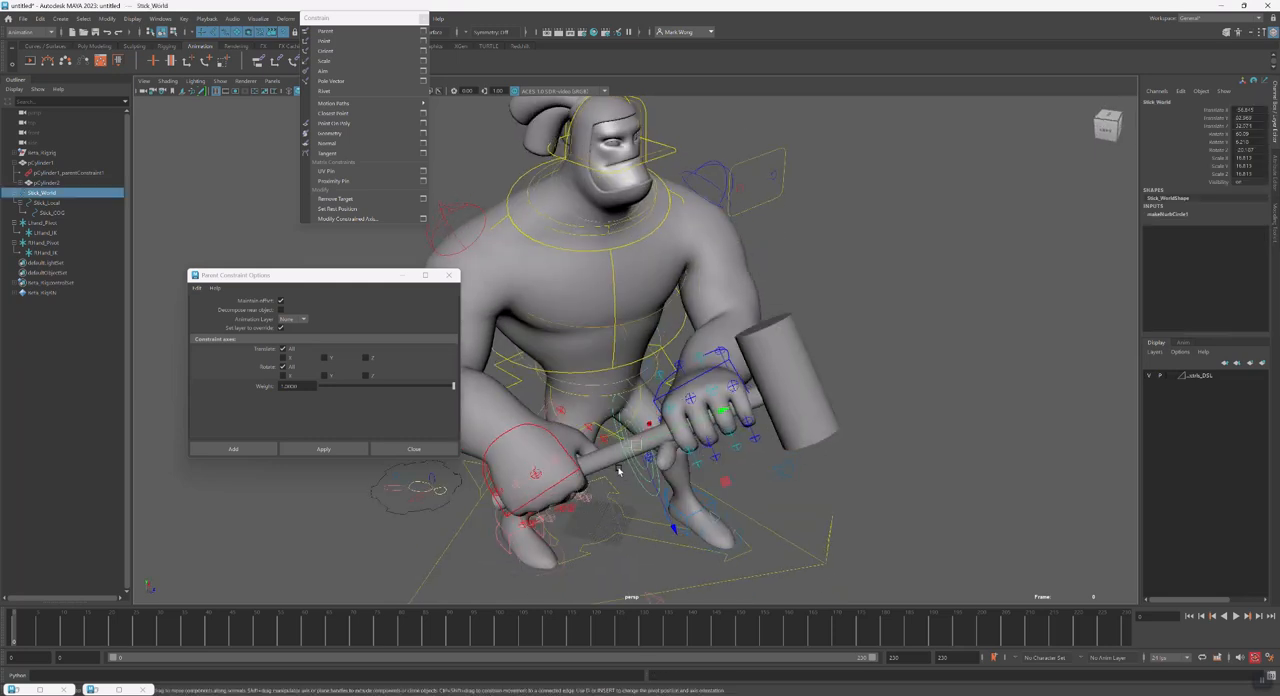
key("ctrl+d")
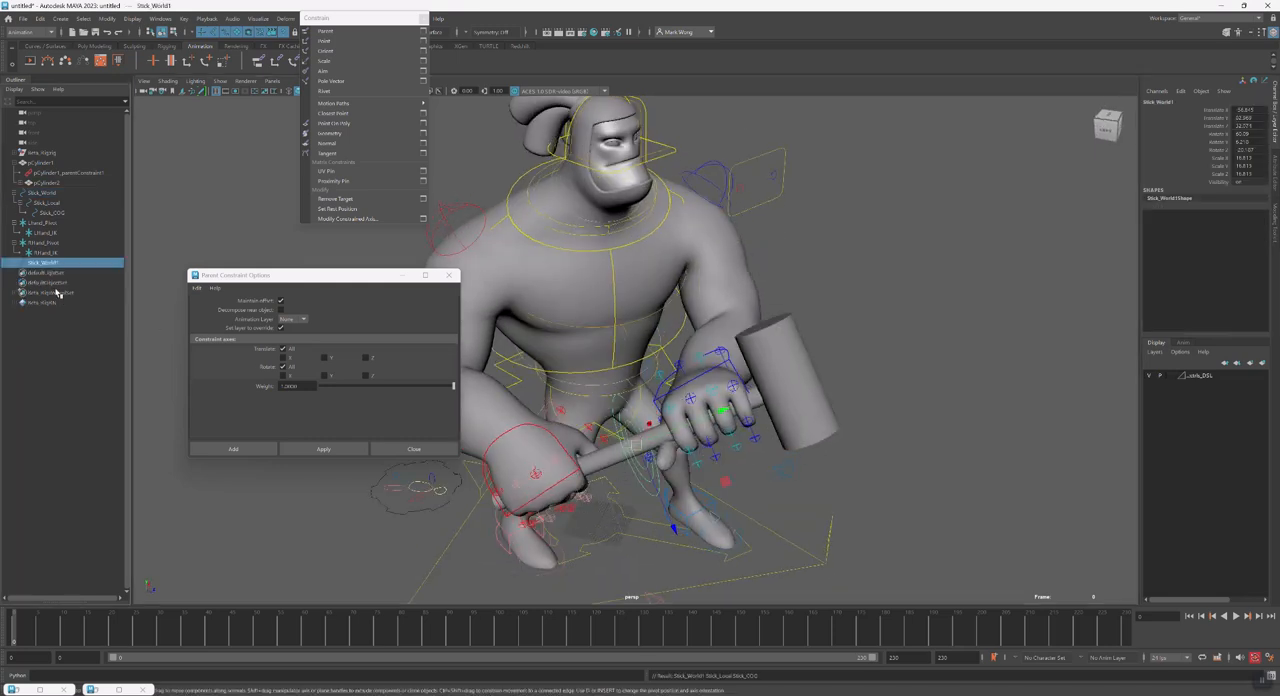
left_click(52, 212)
left_click(62, 264, "ctrl")
left_click(46, 264)
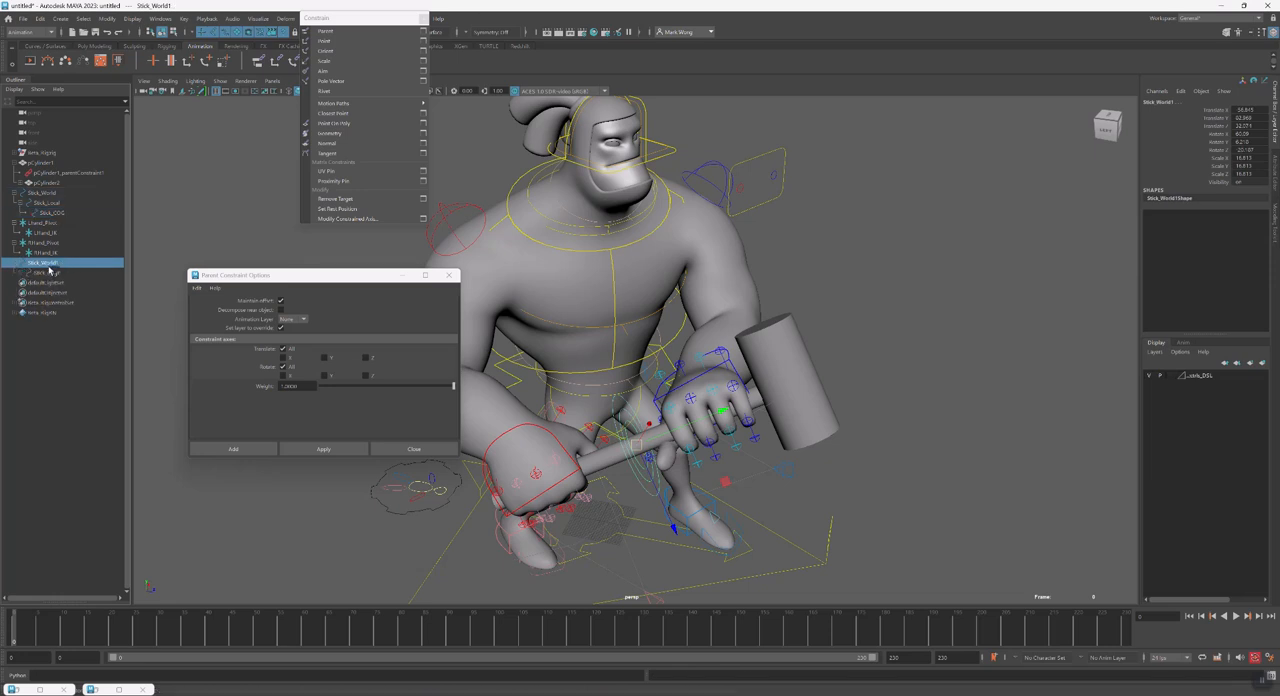
key("Delete")
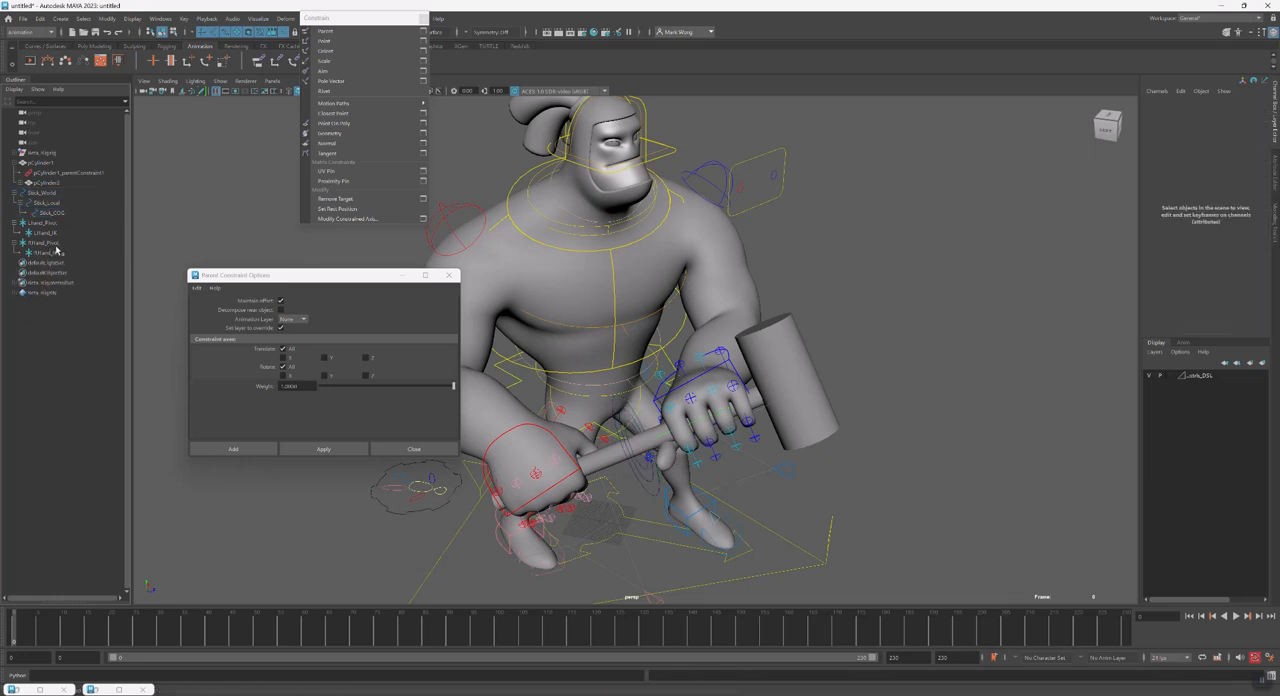
Create a locator and snap it to Stick_World with a parent constraint without offset
left_click(56, 243)
key("g")
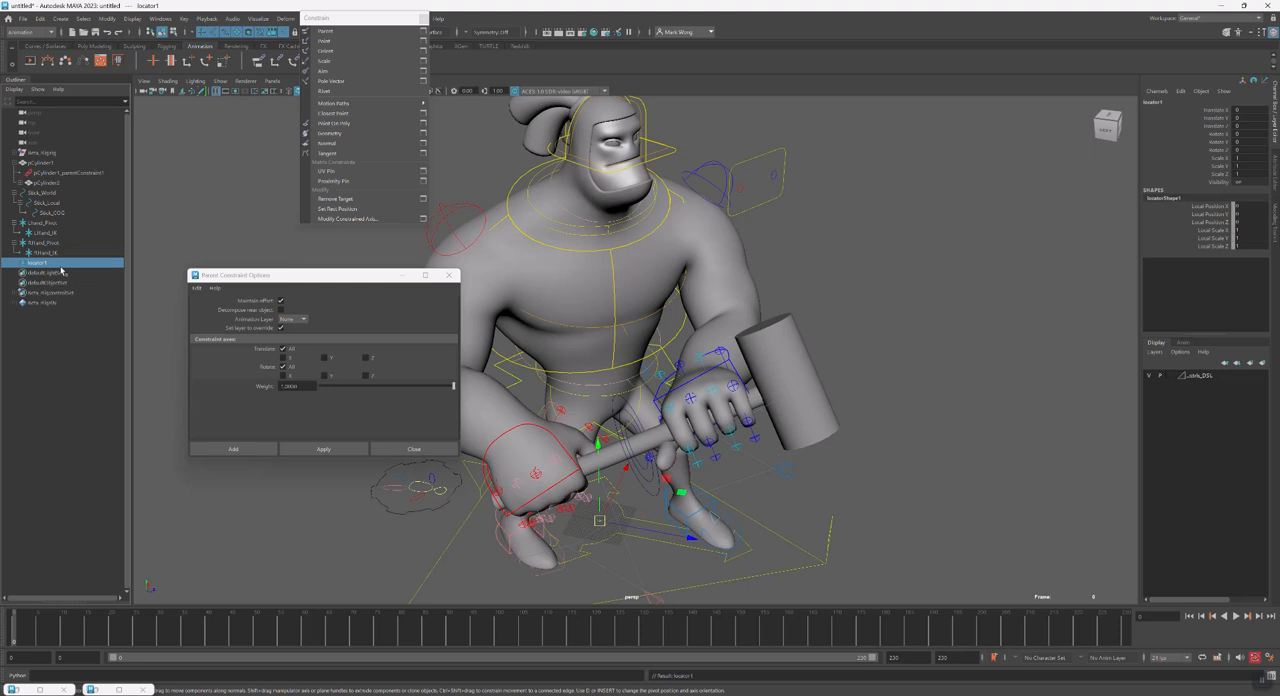
left_click(640, 482)
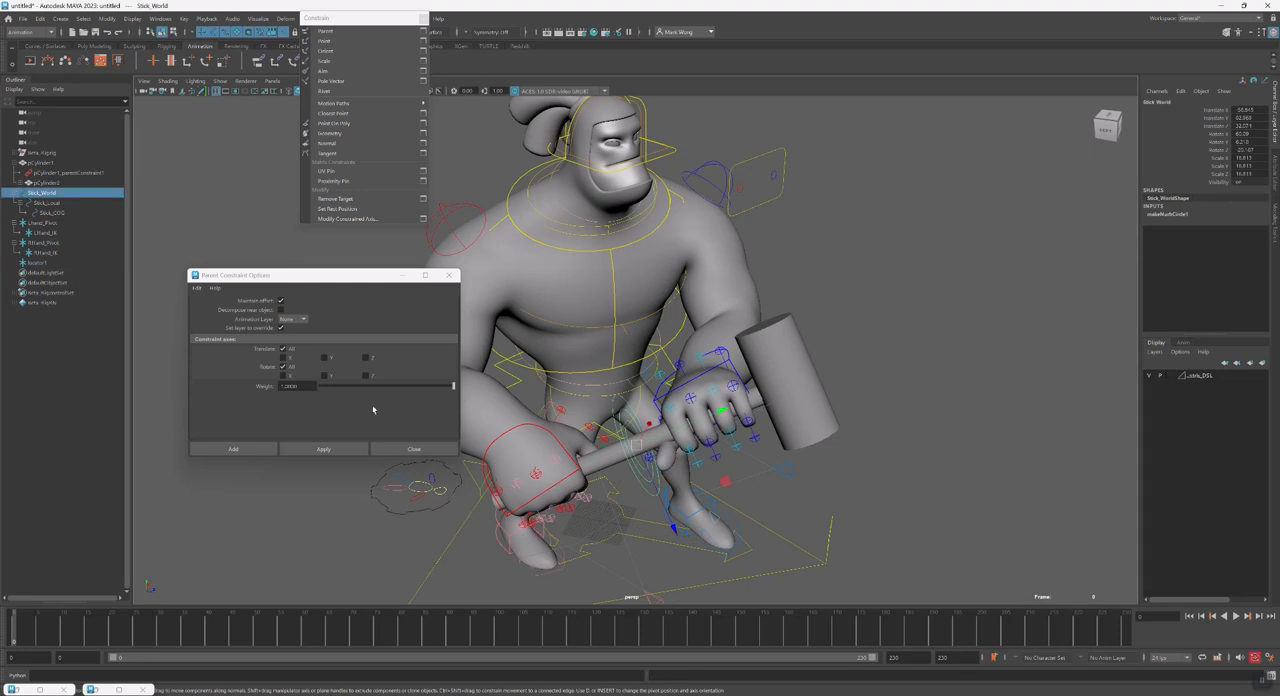
left_click(47, 263, "ctrl")
key("g")
left_click(47, 265)
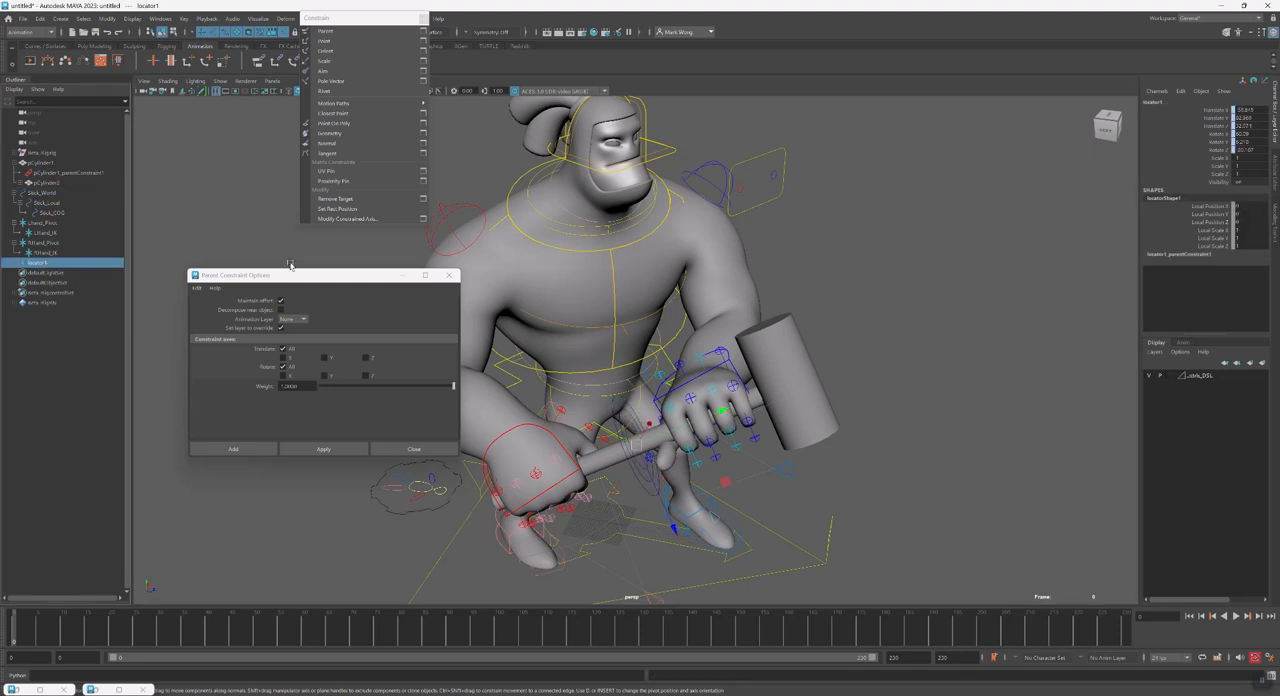
Rename the new locator HandPropConstrain and expand its hierarchy
left_click(1170, 99)
key("Return")
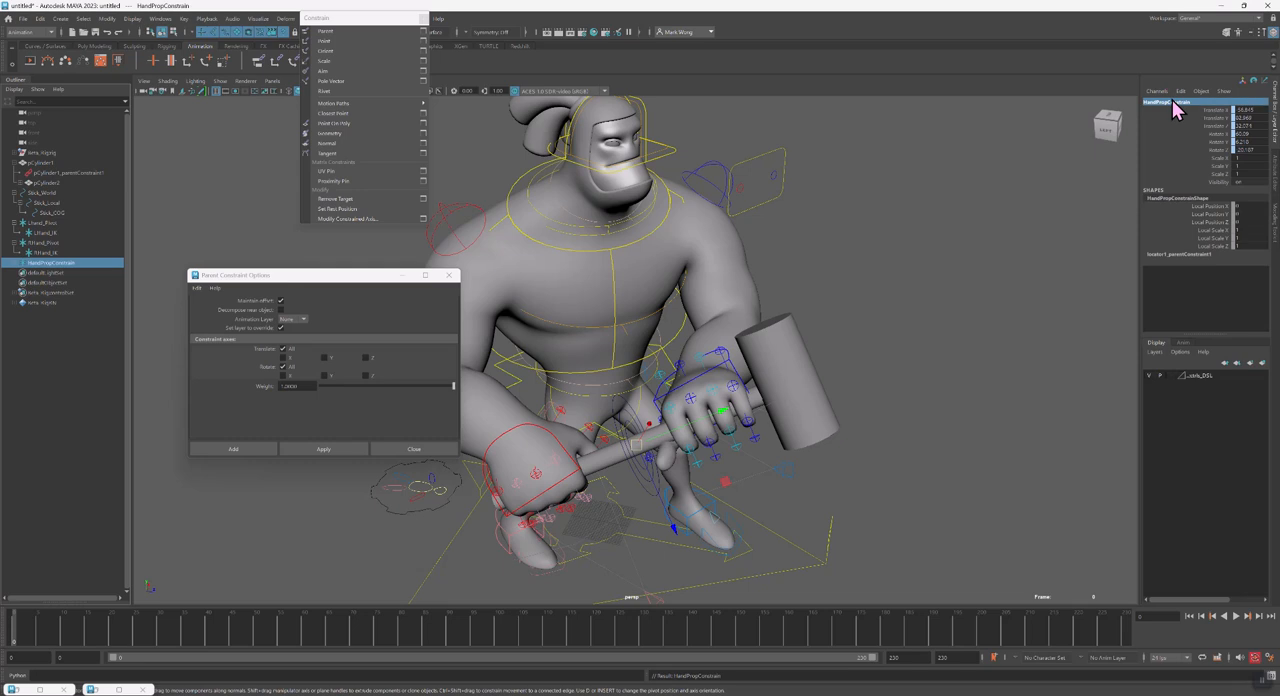
left_click(13, 265)
left_click(634, 488)
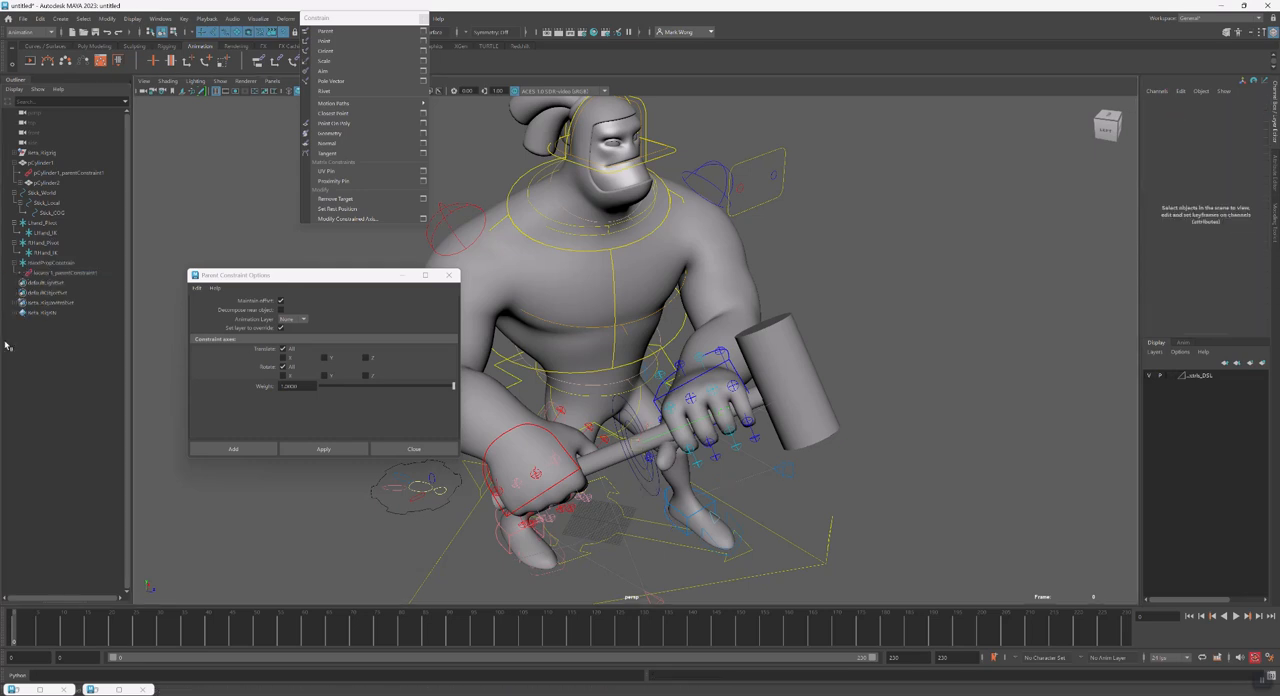
Parent RHand_Pivot and LHand_Pivot under HandPropConstrain and expand both pivot hierarchies
left_click(44, 243)
left_click(50, 223, "ctrl")
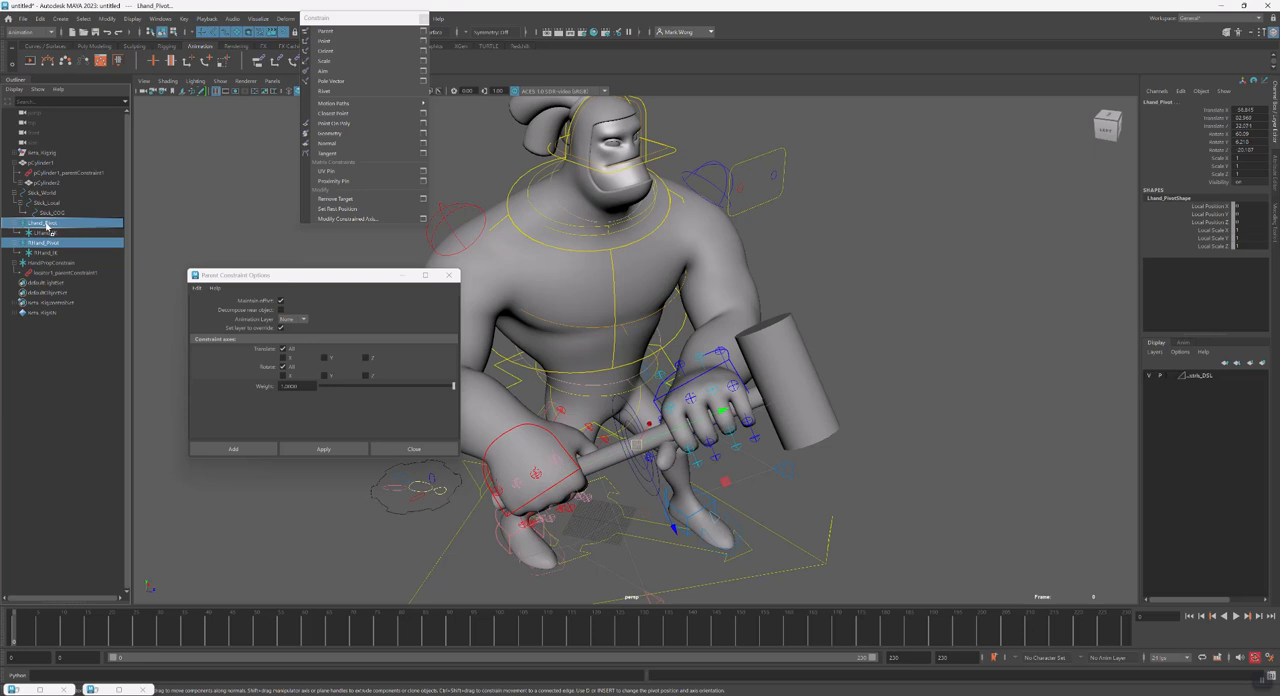
middle_click_drag(57, 267, 59, 265)
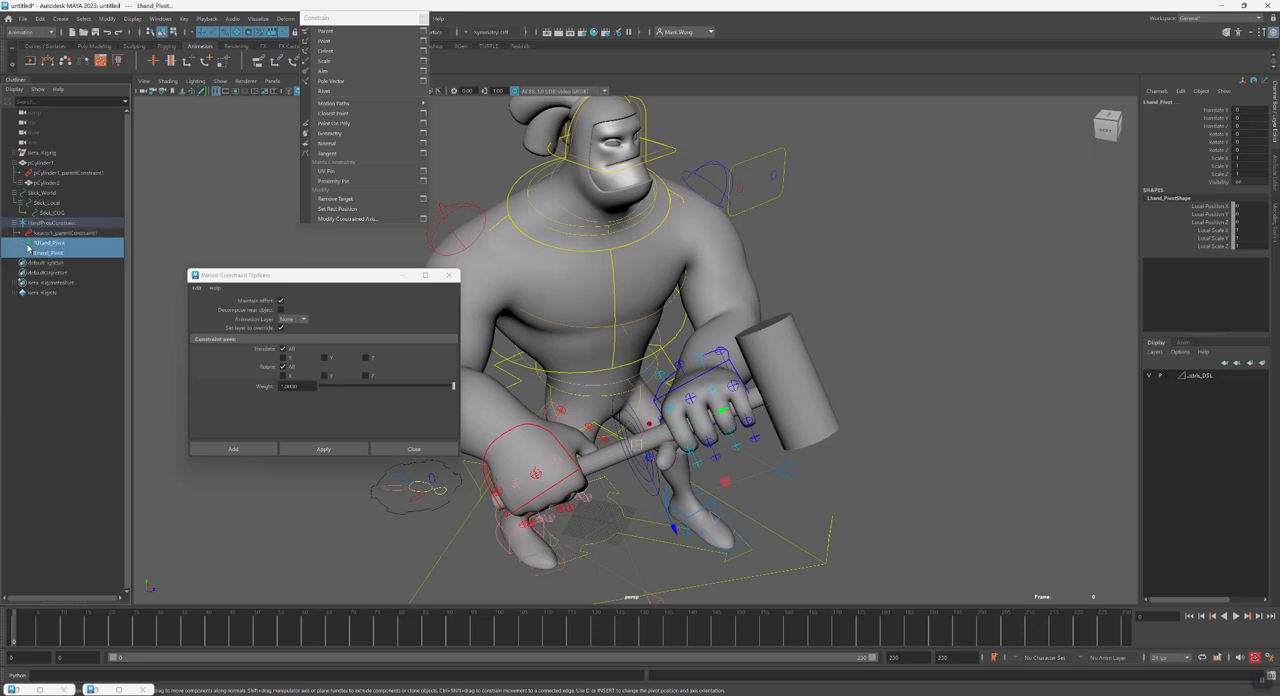
left_click(20, 243)
left_click(19, 262)
Move LHand_Pivot along the hammer handle to the left hand's grip, at a Translate Y of about 28.6
left_click(50, 243)
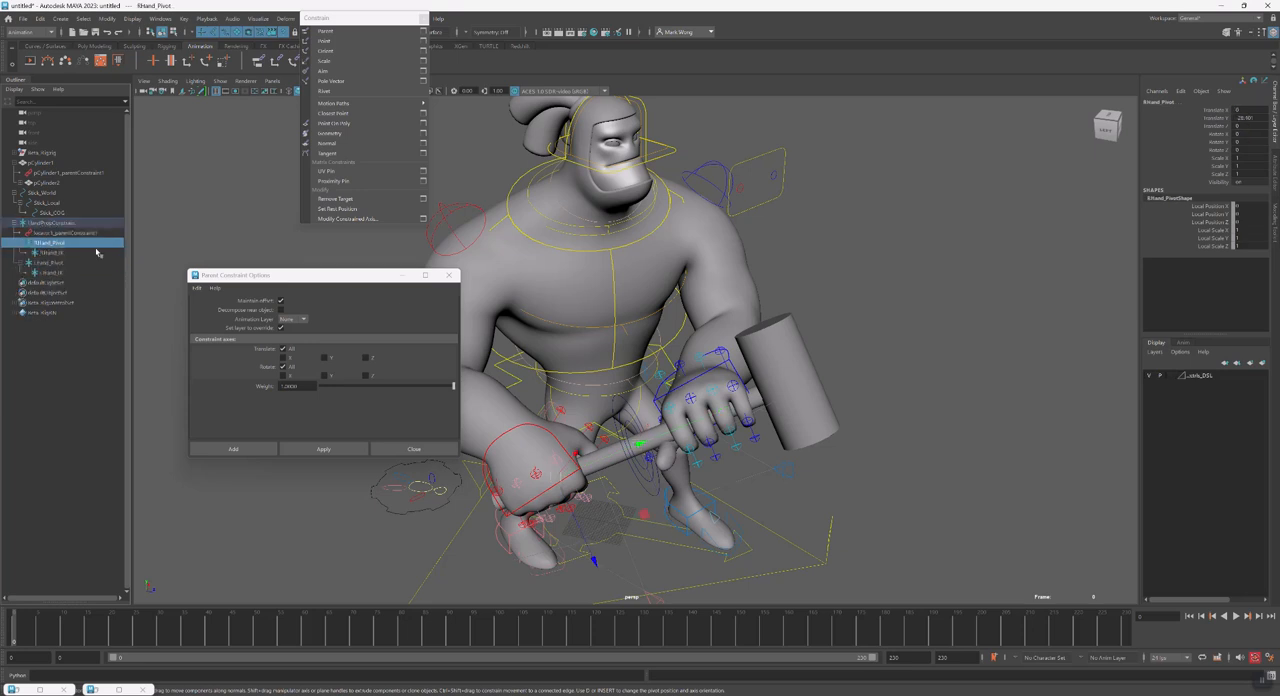
left_click_drag(626, 477, 788, 464, "alt")
left_click(65, 265)
left_click_drag(726, 365, 812, 356)
left_click_drag(690, 335, 742, 399, "alt")
Parent-constrain LHand_IK to the left hand control with Maintain Offset on, and delete that constraint
left_click(50, 252)
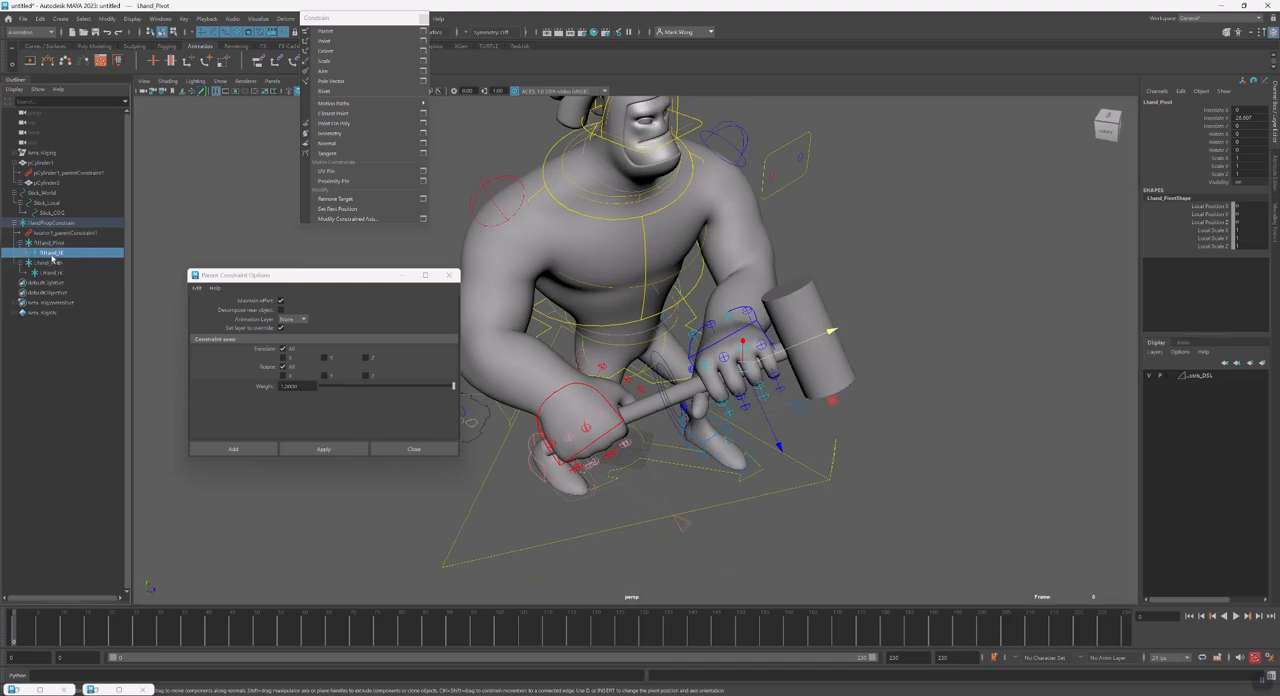
left_click_drag(602, 426, 537, 405, "alt")
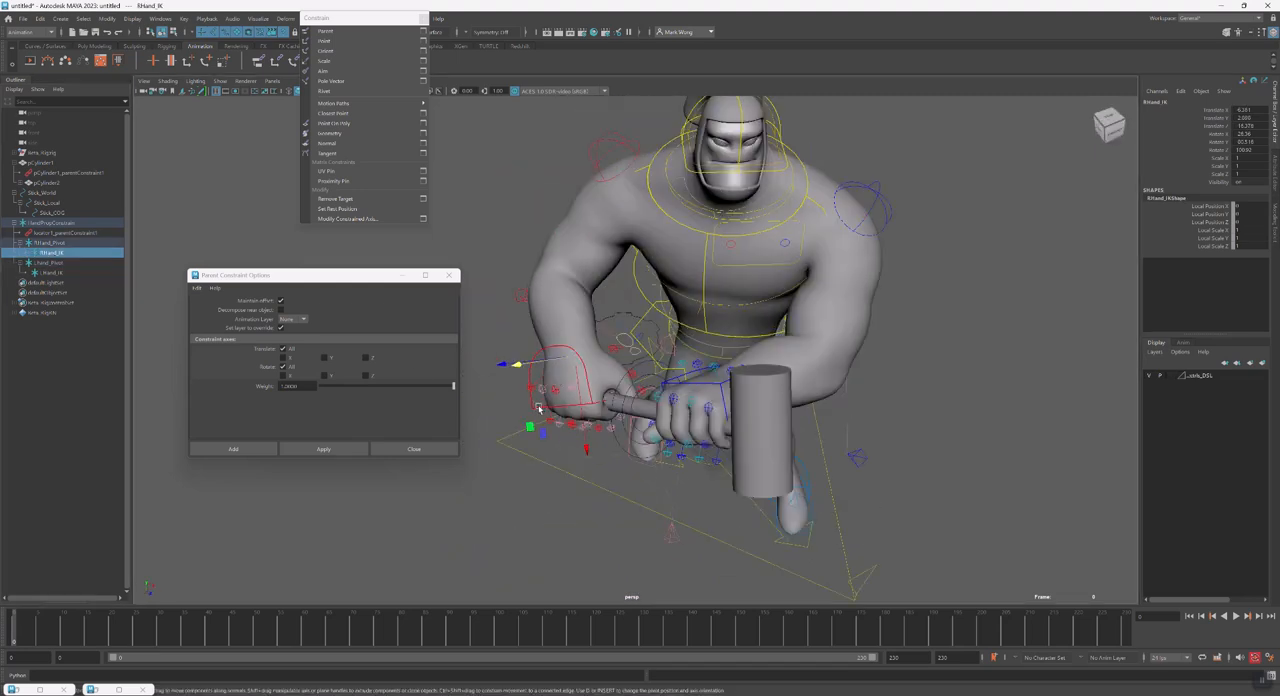
left_click(537, 405)
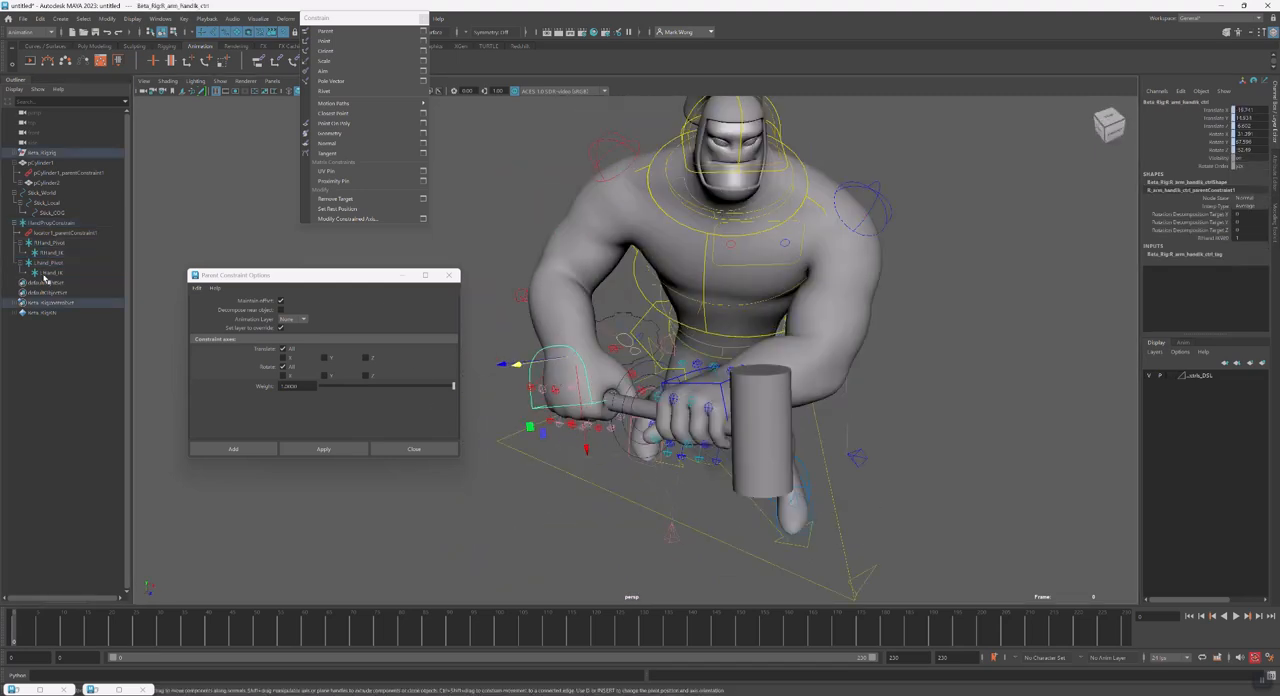
left_click(698, 380)
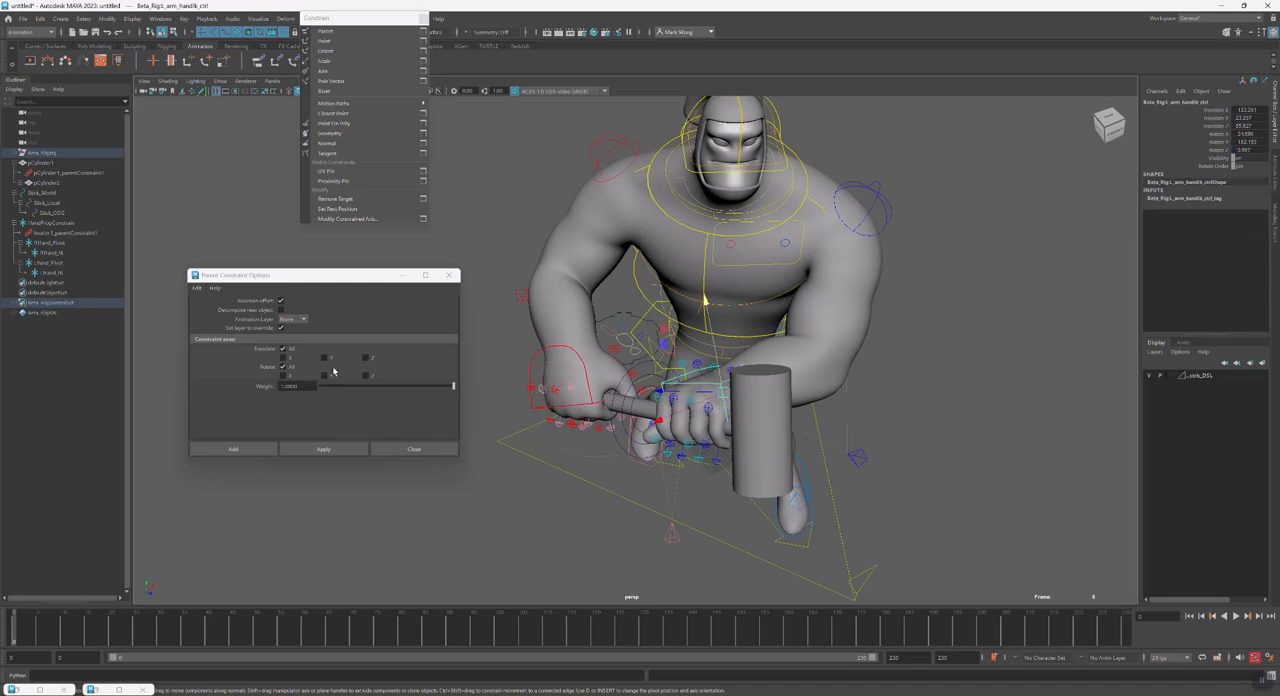
left_click(50, 272, "ctrl")
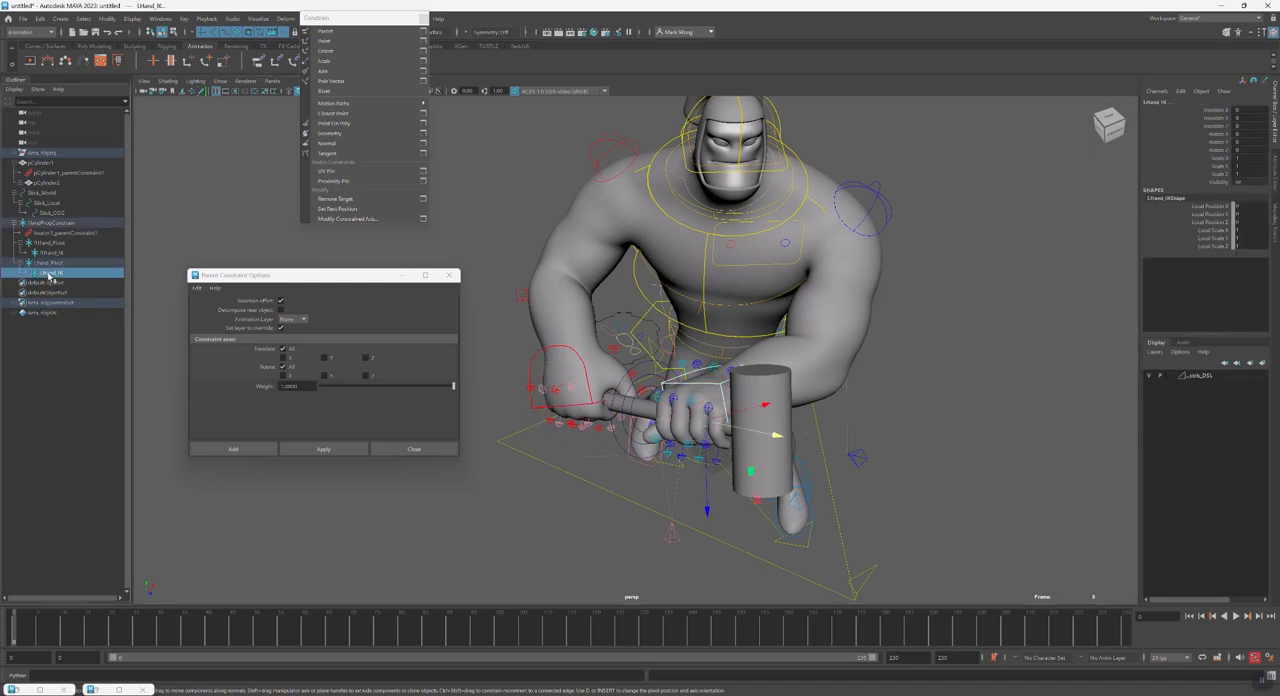
left_click(305, 450)
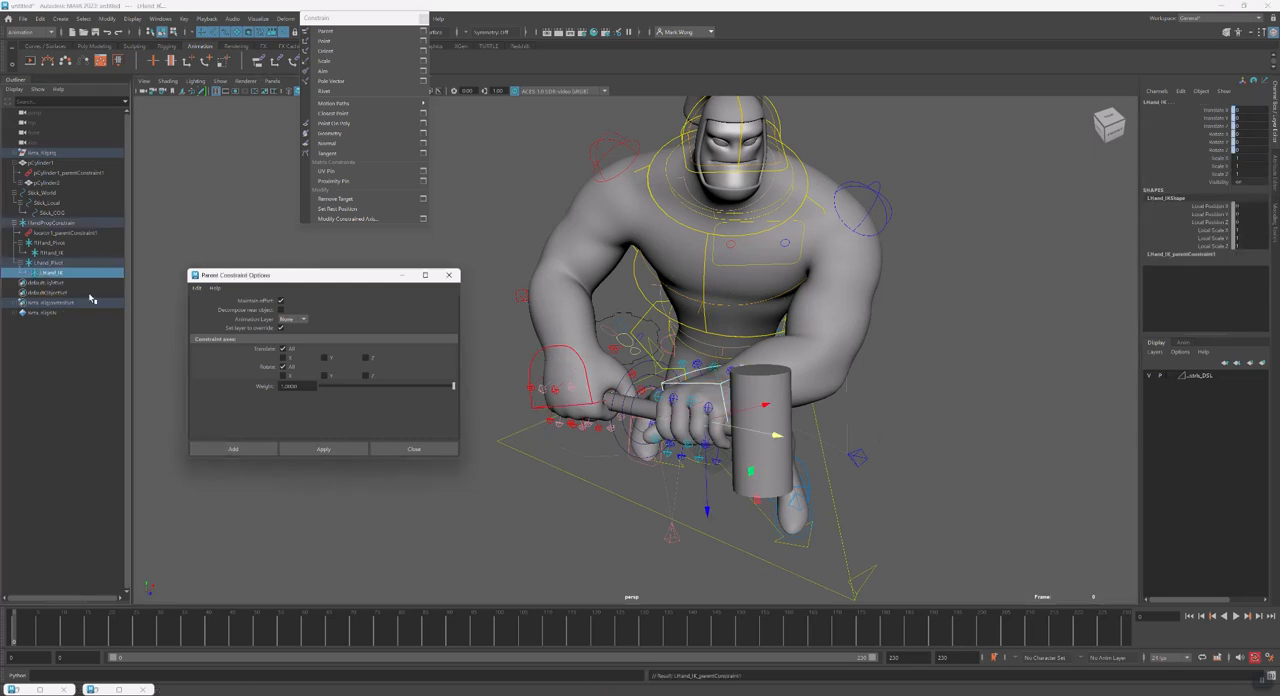
left_click(25, 273)
left_click(64, 285)
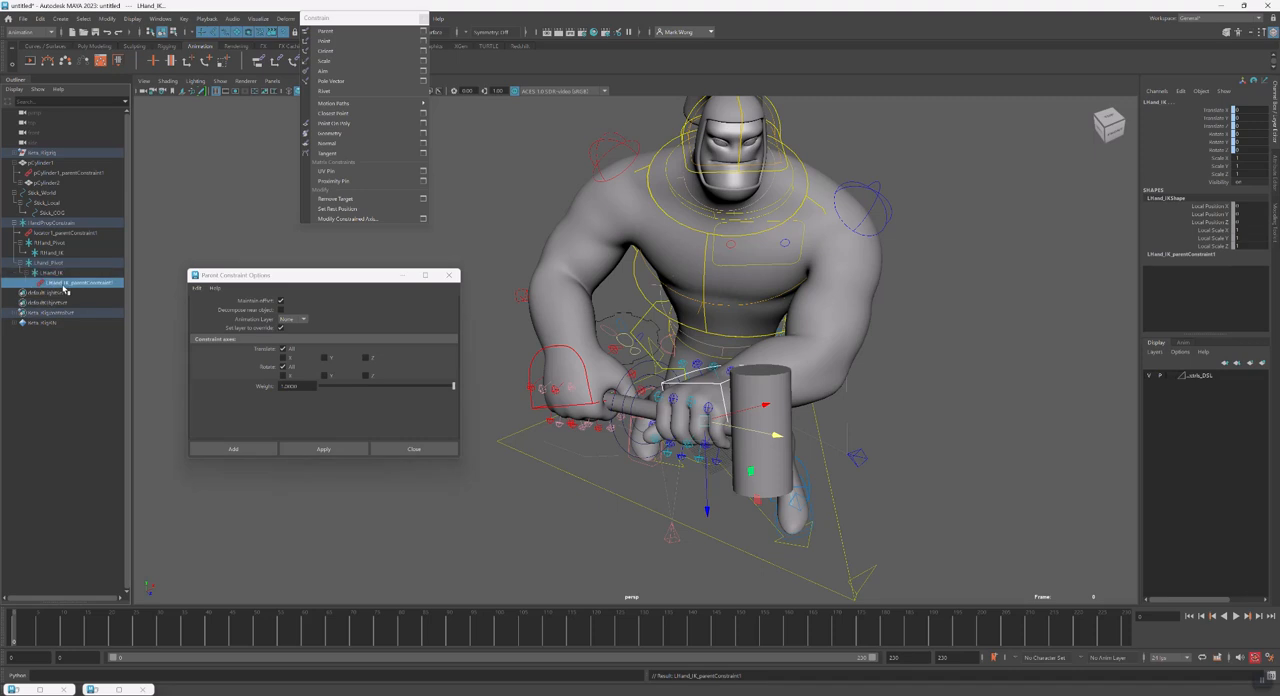
key("Delete")
Parent-constrain the right hand control to RHand_IK again with Maintain Offset on and all axes
left_click_drag(703, 500, 110, 358, "alt")
left_click(64, 253)
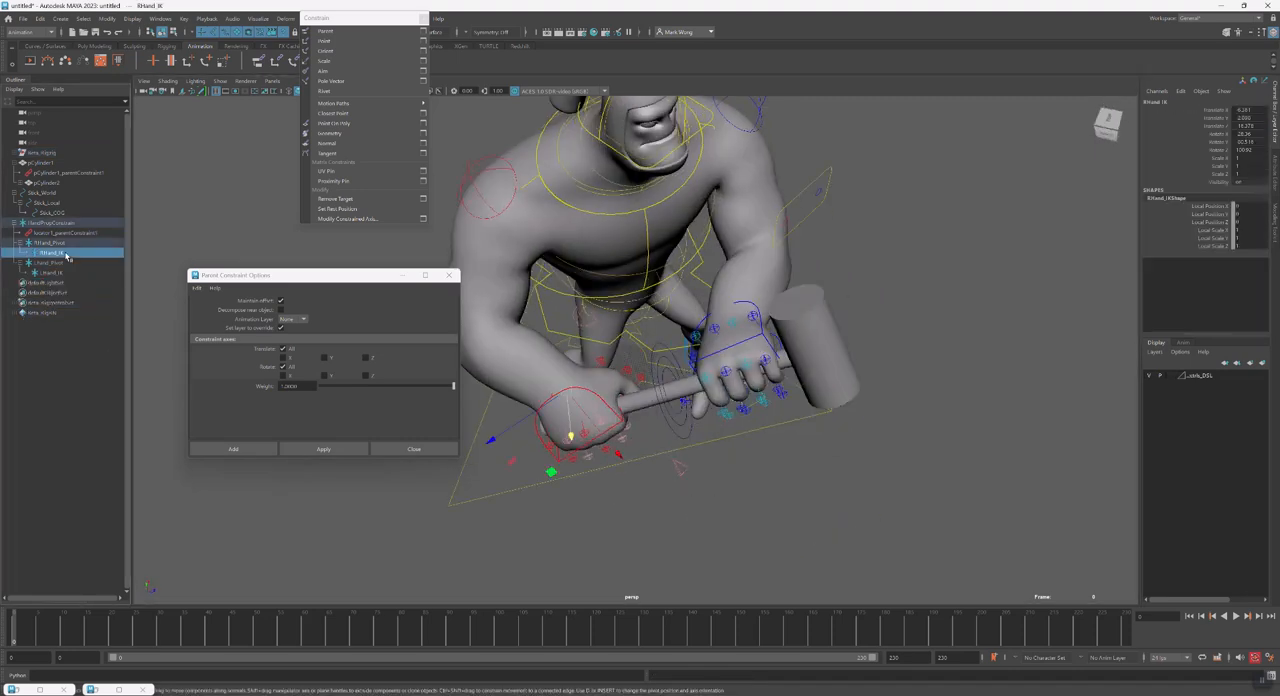
left_click(562, 461, "shift")
left_click(323, 449)
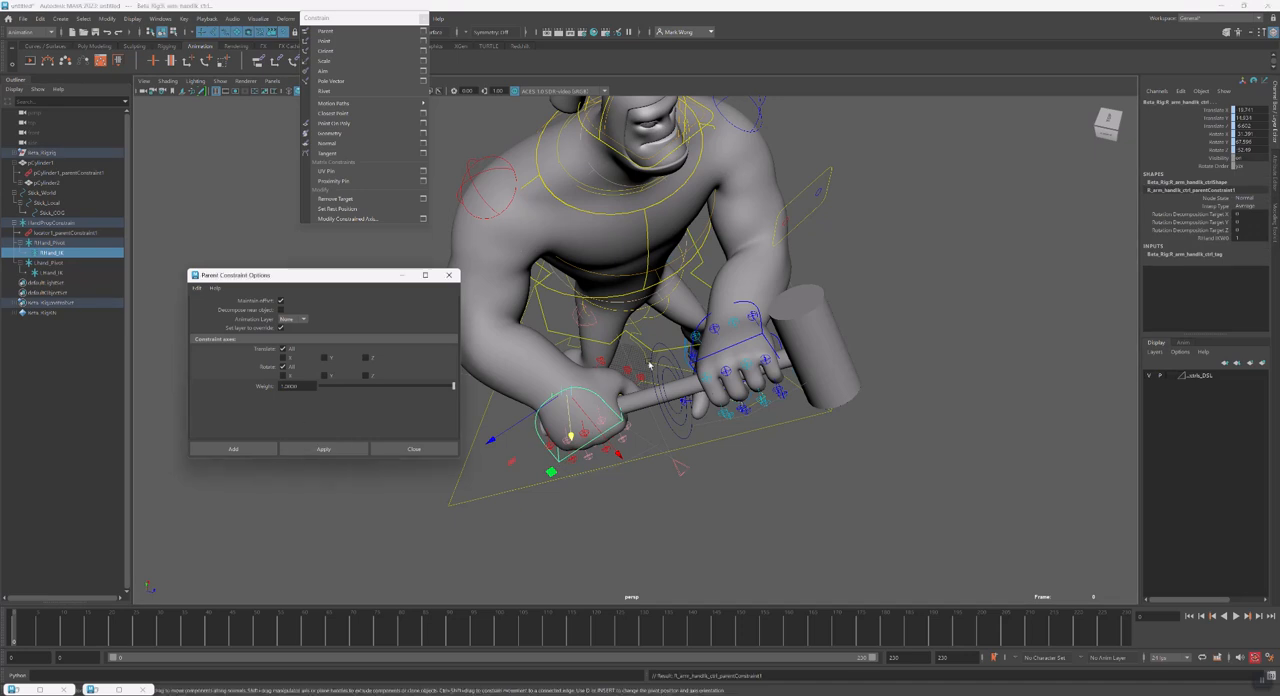
Parent-constrain LHand_IK to the left hand control with Maintain Offset on and all axes
left_click(700, 358)
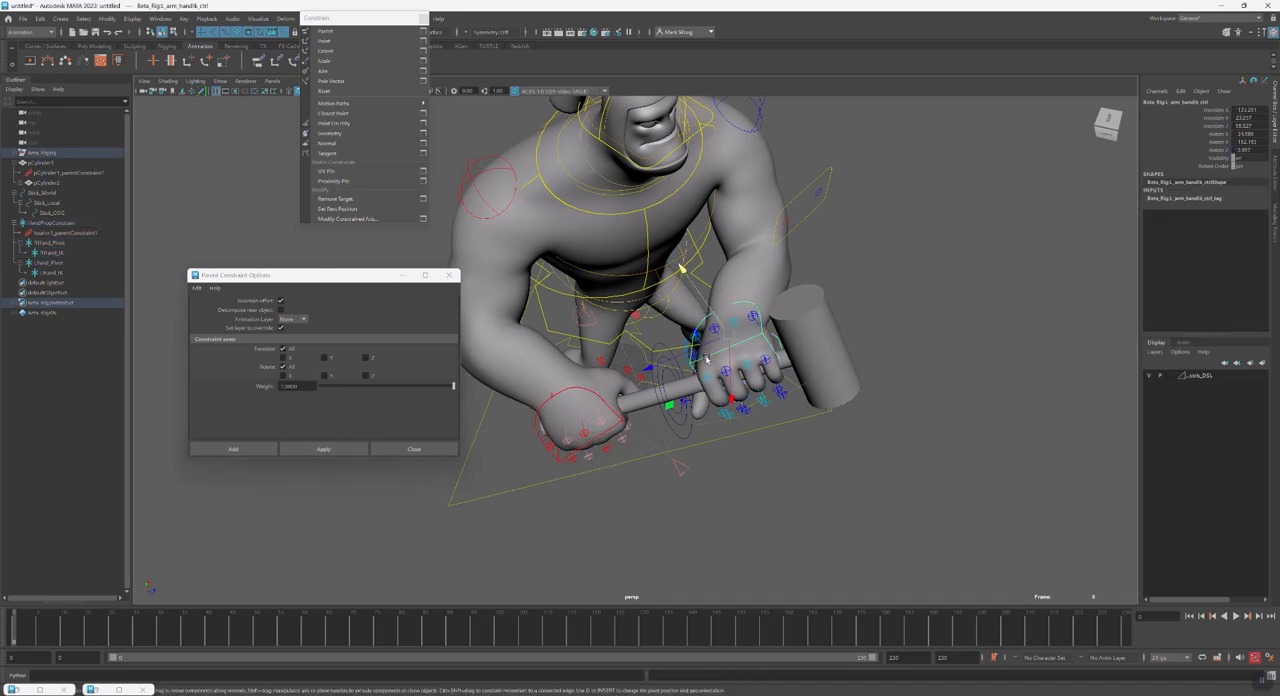
left_click(50, 273)
left_click(334, 450)
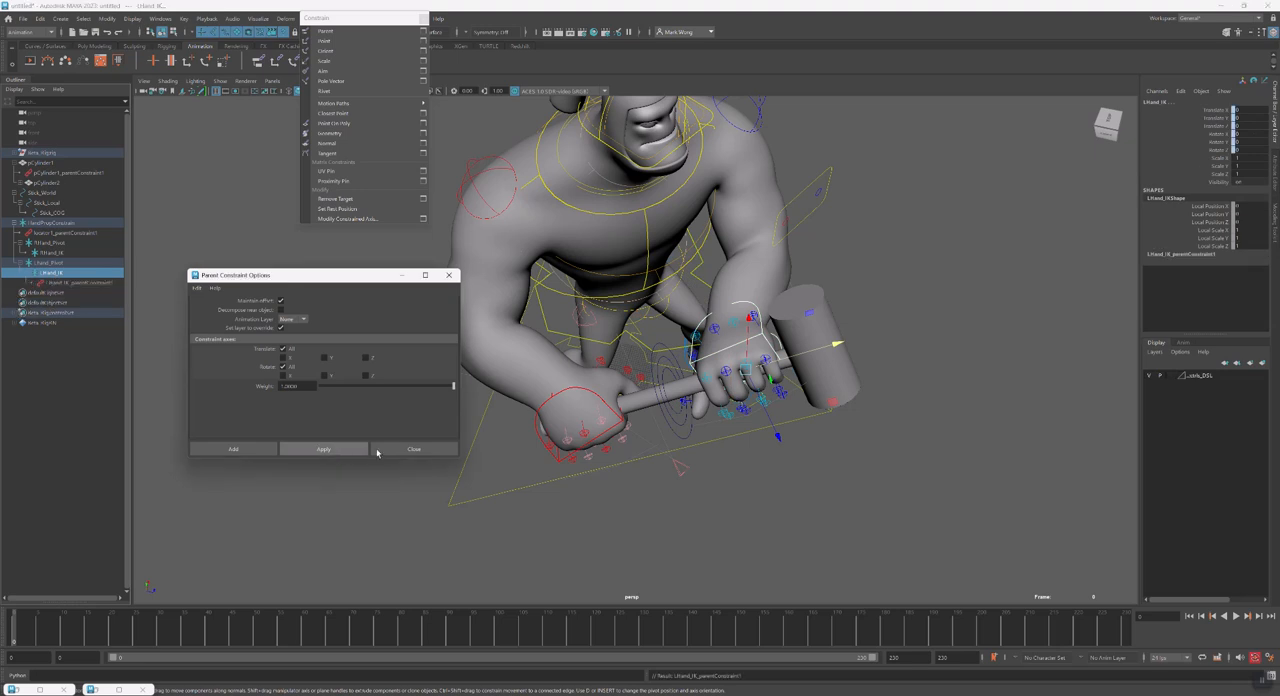
Check the right hand's constraint, test-move the hammer with Stick_World, and undo the move
left_click(50, 253)
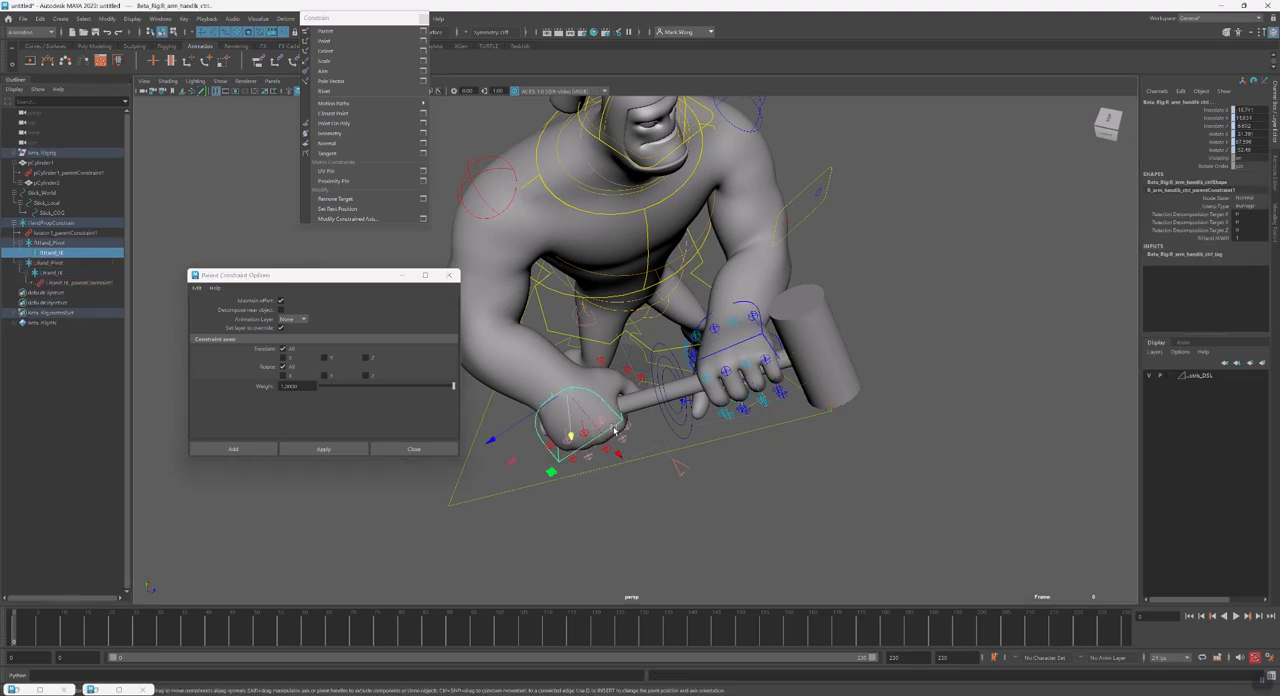
left_click(669, 517)
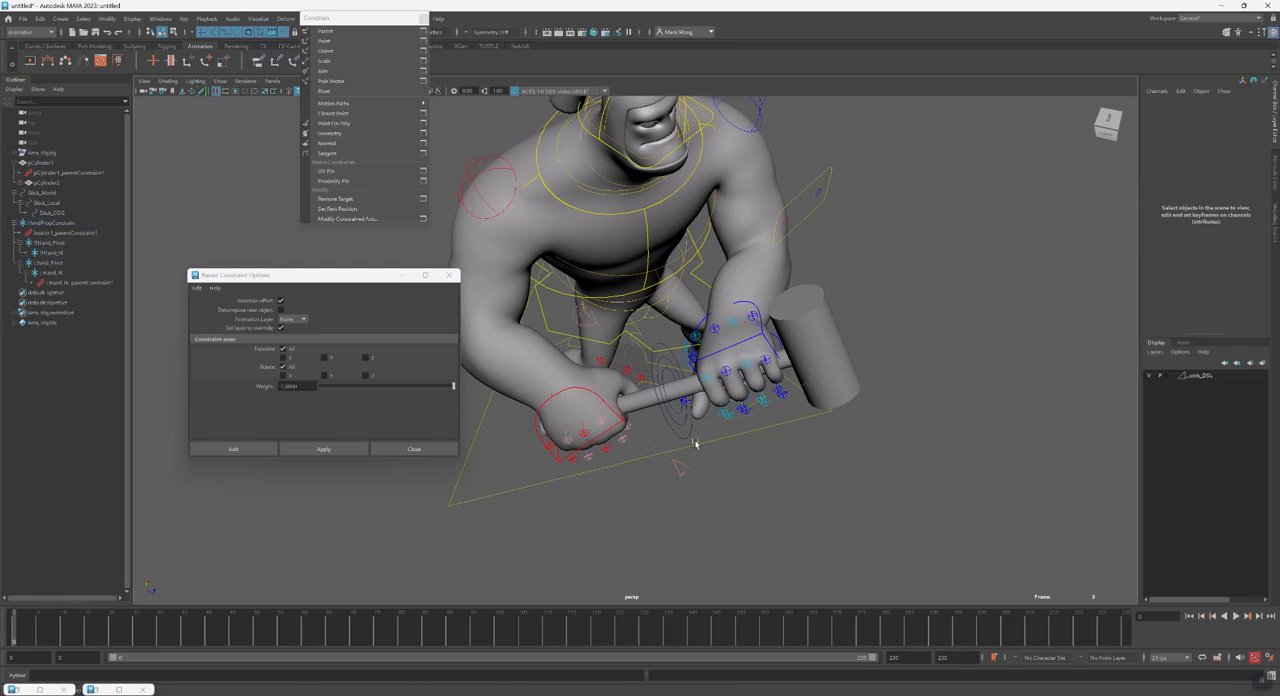
left_click_drag(689, 435, 646, 387, "alt")
left_click(648, 358)
key("ctrl+z")
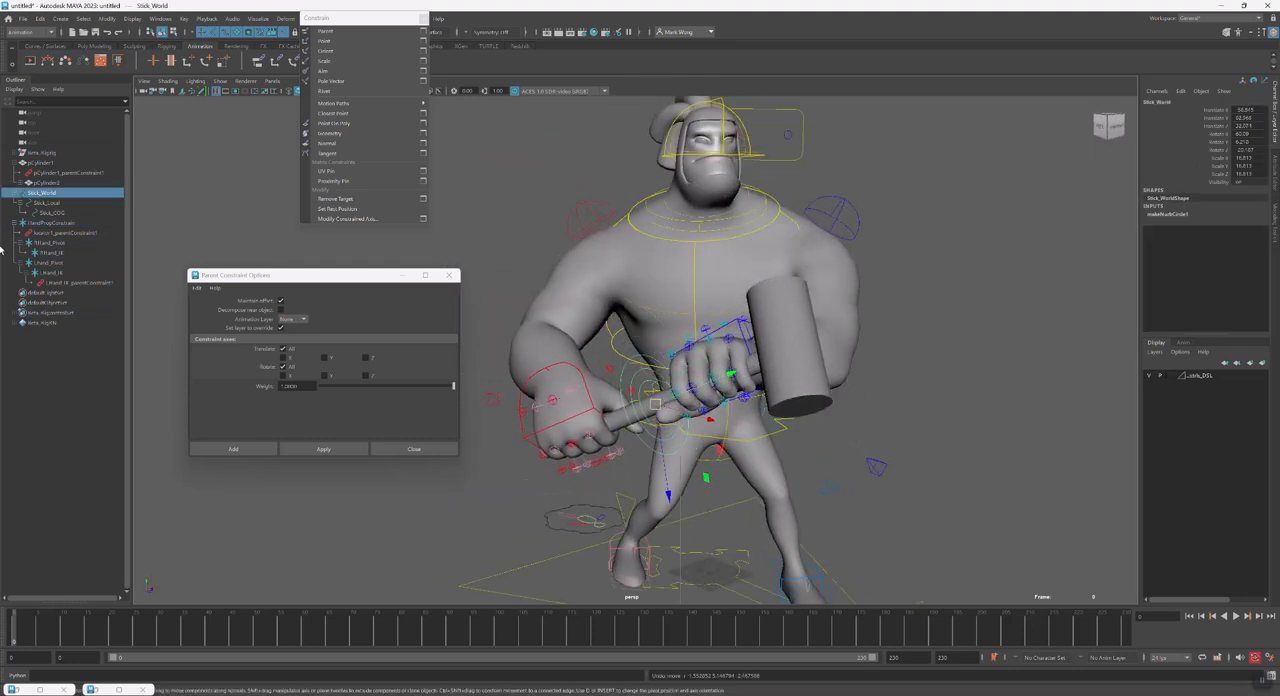
Delete the parent constraint under LHand_IK and parent-constrain the left hand control to LHand_IK with Maintain Offset on
left_click(73, 284)
key("Delete")
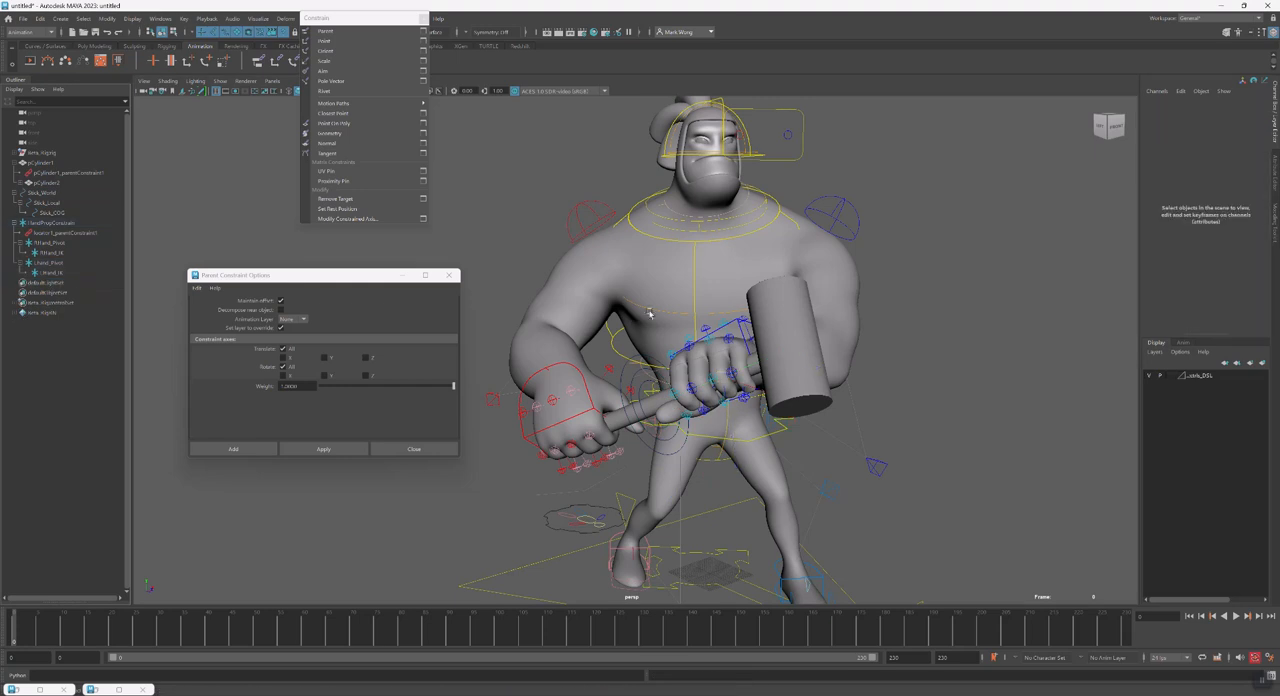
left_click(733, 322, "shift")
left_click(318, 448)
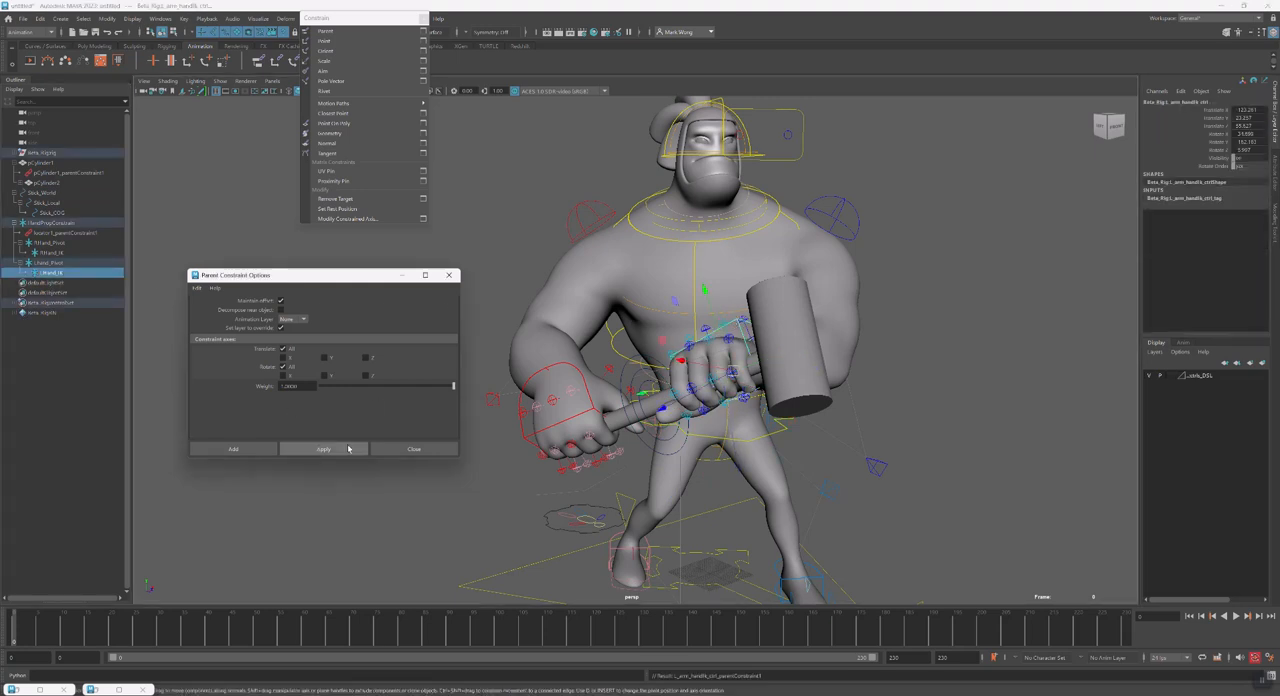
Move Stick_World again to test that both hands follow the hammer, and undo the move
left_click_drag(699, 392, 708, 351, "alt")
left_click(666, 450)
key("ctrl+z")
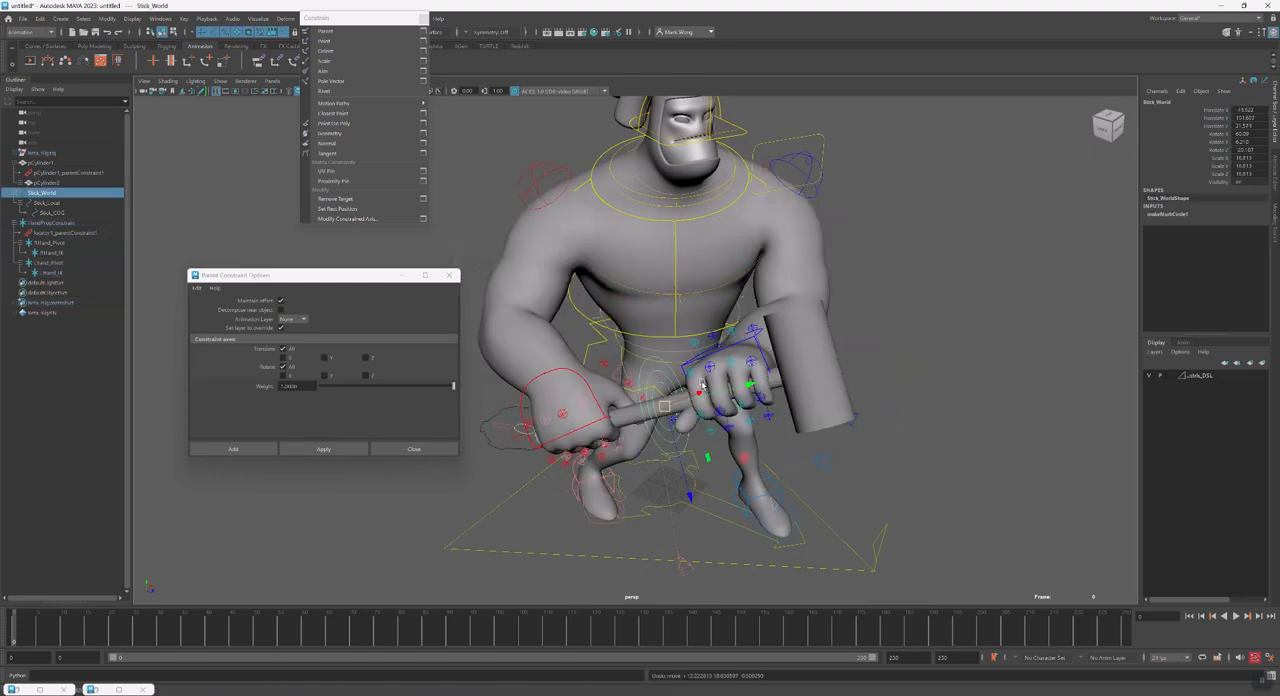
Key Stick_World at frame 0, and at frame 25 move and rotate it to raise the hammer upright in front of the shoulder
key("s")
left_click(82, 641)
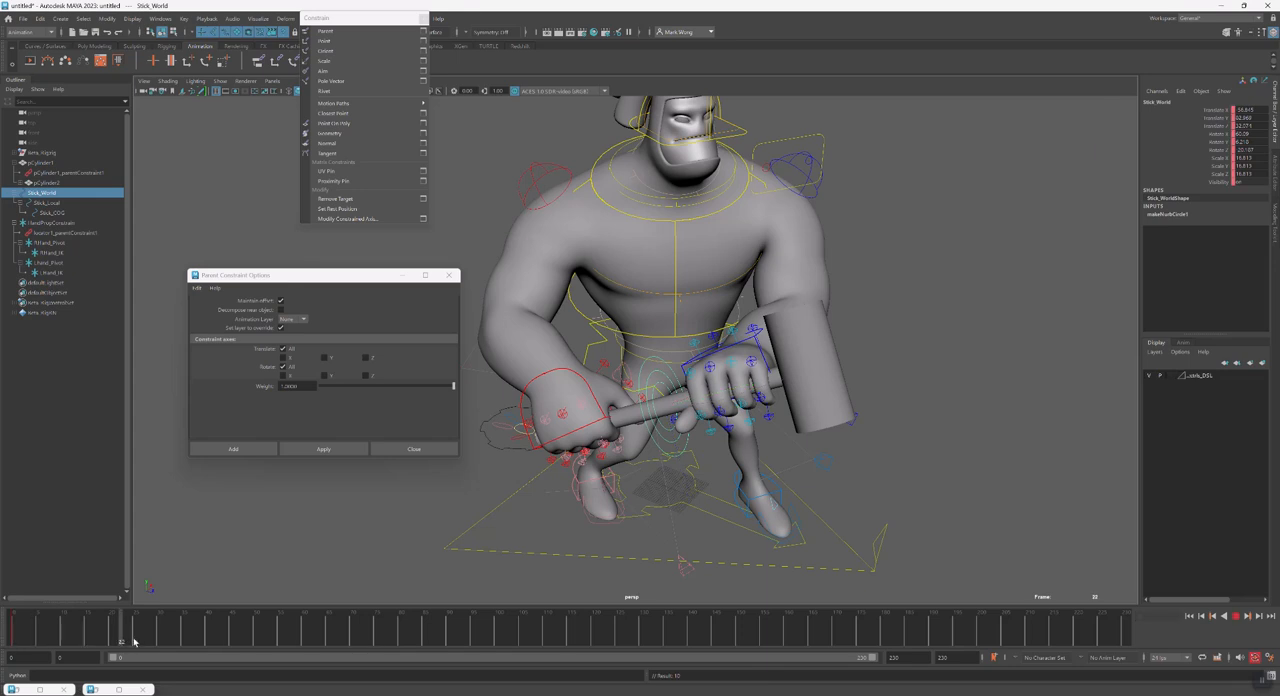
left_click_drag(138, 642, 135, 642)
left_click_drag(534, 494, 548, 528, "alt")
left_click_drag(665, 407, 586, 283)
key("e")
left_click_drag(620, 342, 677, 297)
key("w")
left_click_drag(569, 312, 570, 268)
left_click_drag(664, 312, 589, 261, "alt")
key("e")
left_click_drag(590, 287, 680, 358)
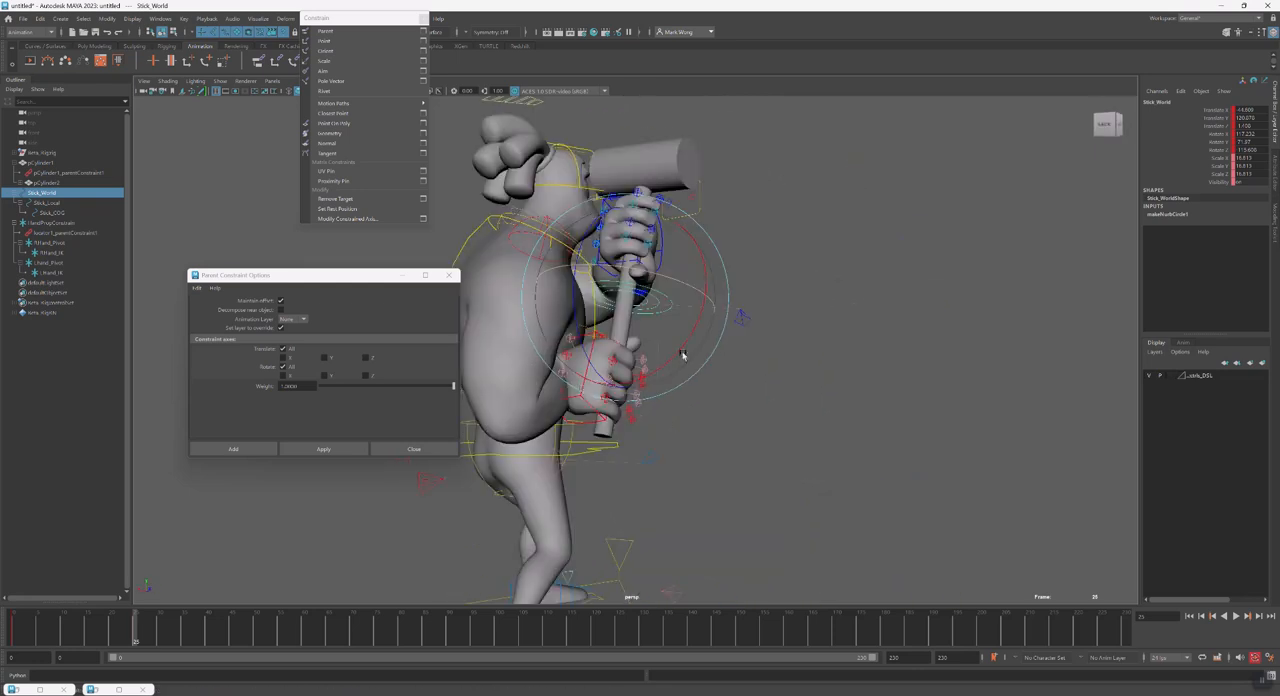
Key RHand_Pivot at frame 0, rotate it about its Y axis at frame 25 to turn the right hand around the handle, and scrub the motion
left_click(62, 243)
left_click(11, 634)
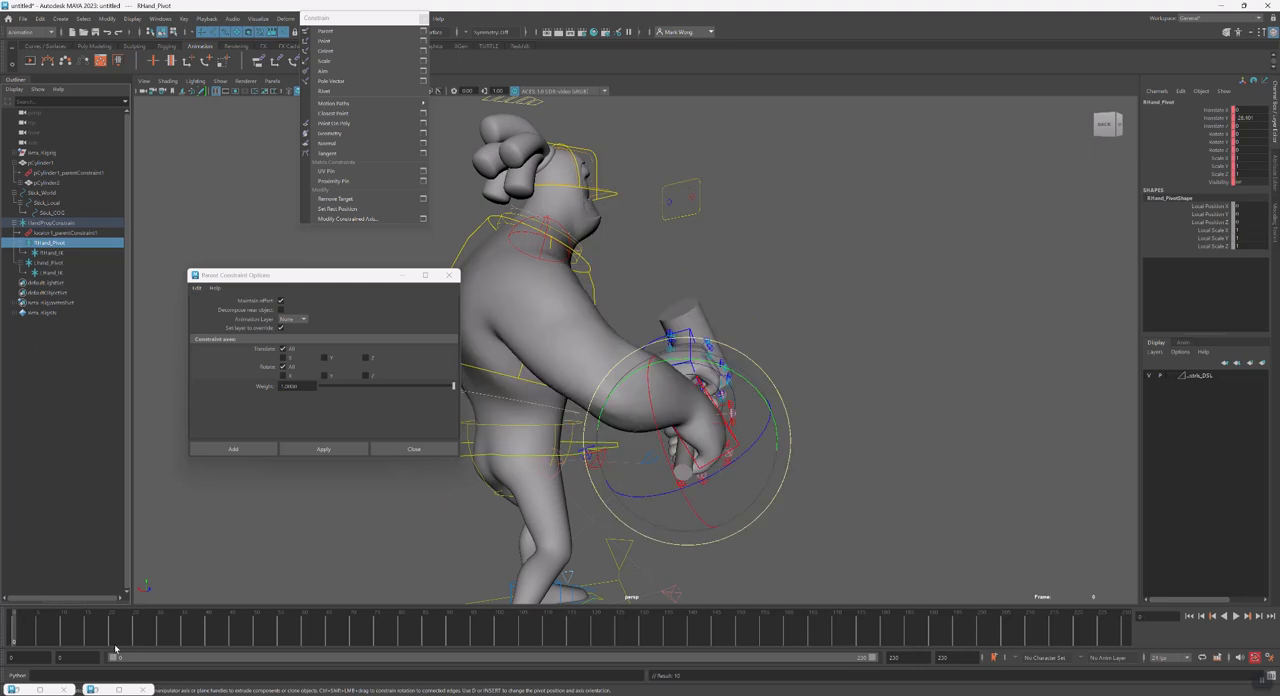
left_click_drag(646, 427, 578, 456, "alt")
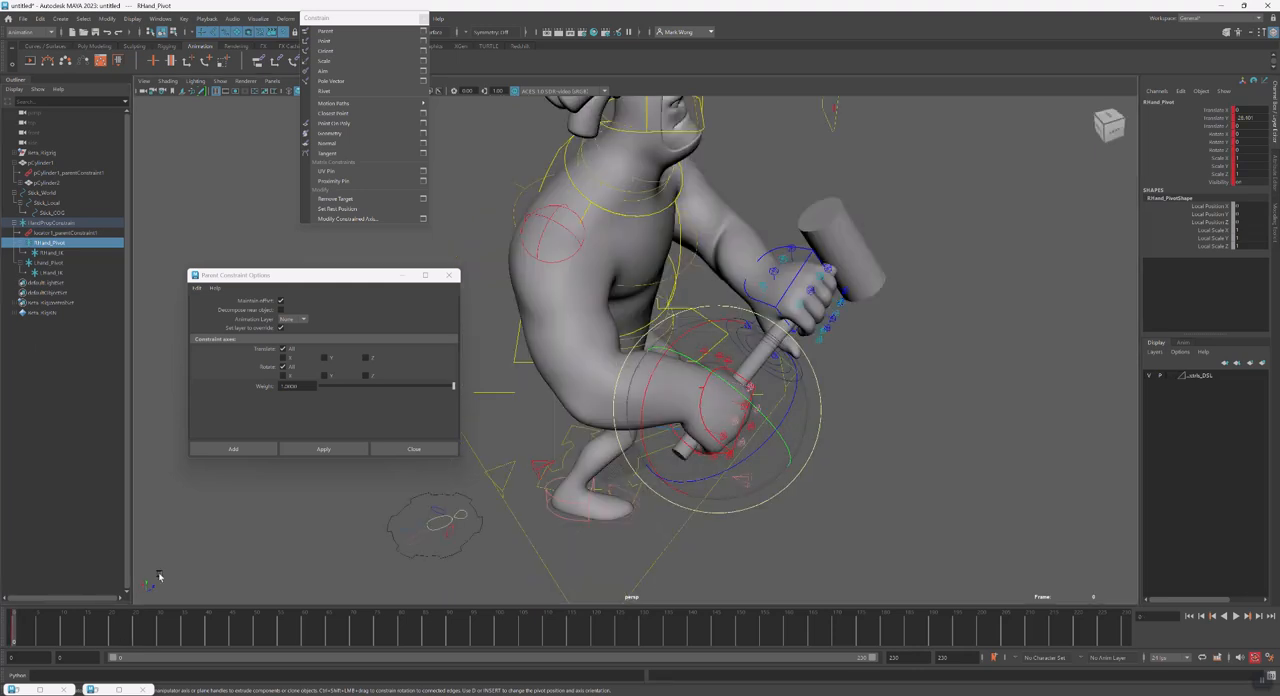
left_click(135, 640)
left_click_drag(766, 374, 765, 448, "alt")
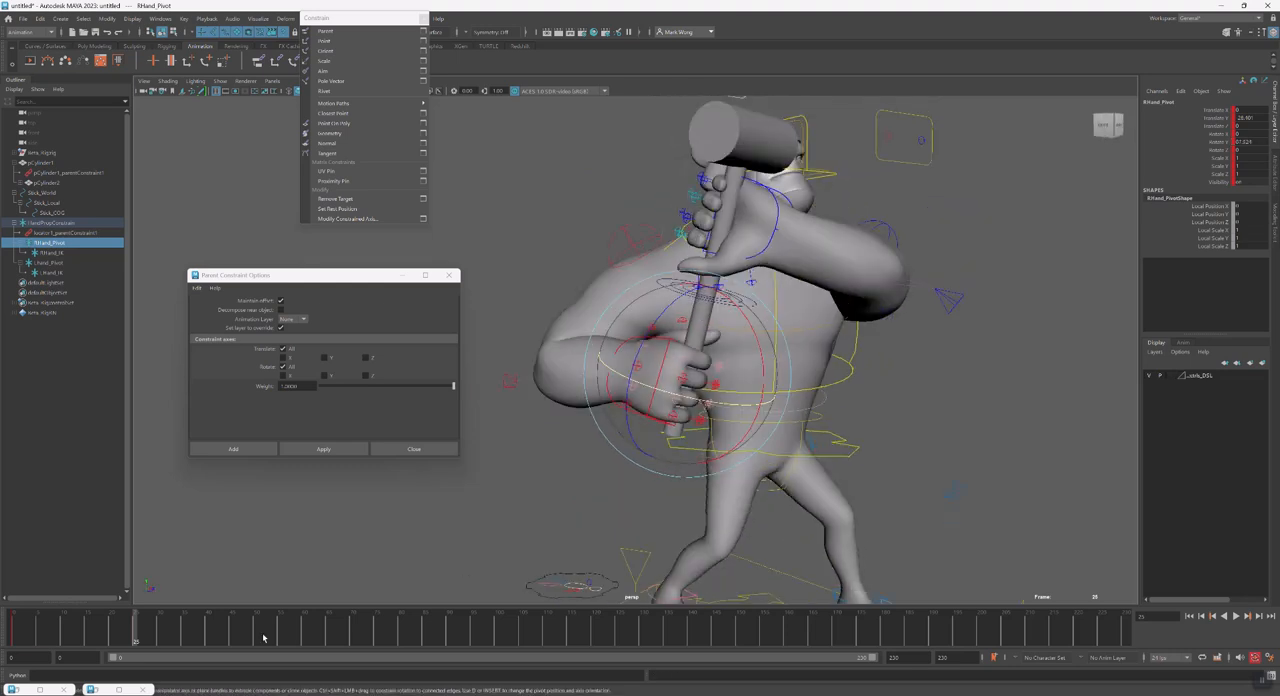
left_click_drag(25, 643, 135, 640)
left_click(50, 252)
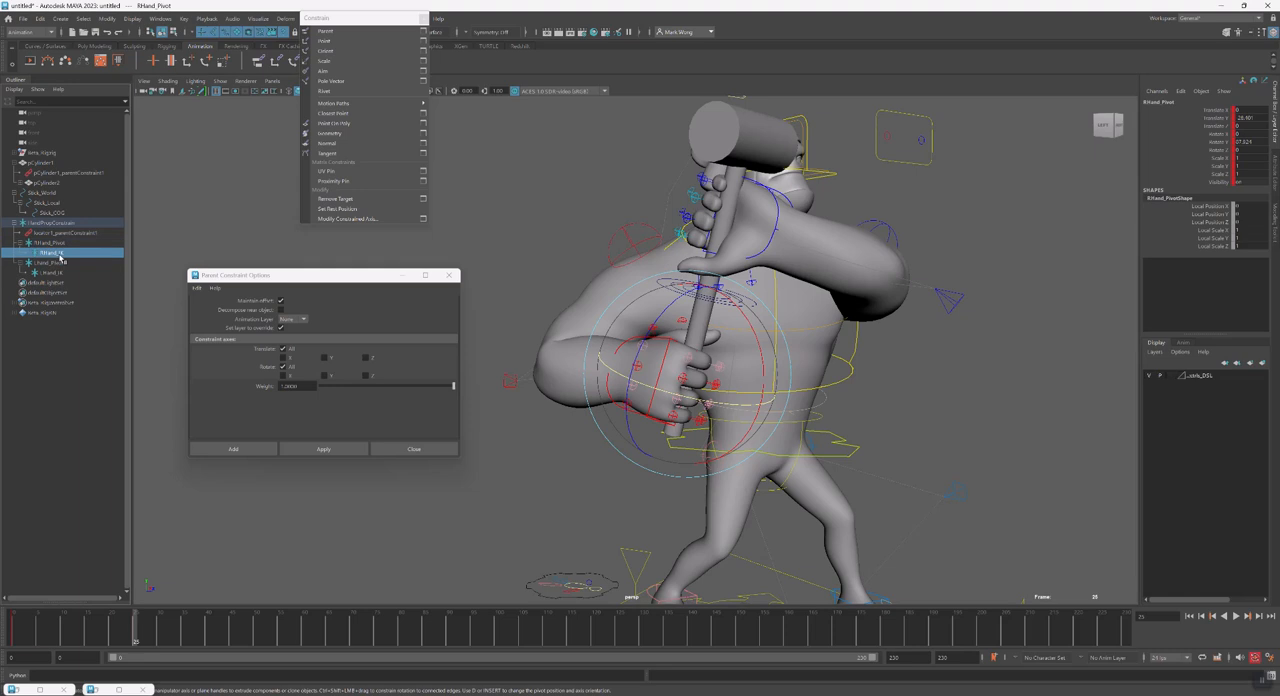
key("w")
left_click_drag(67, 633, 133, 641)
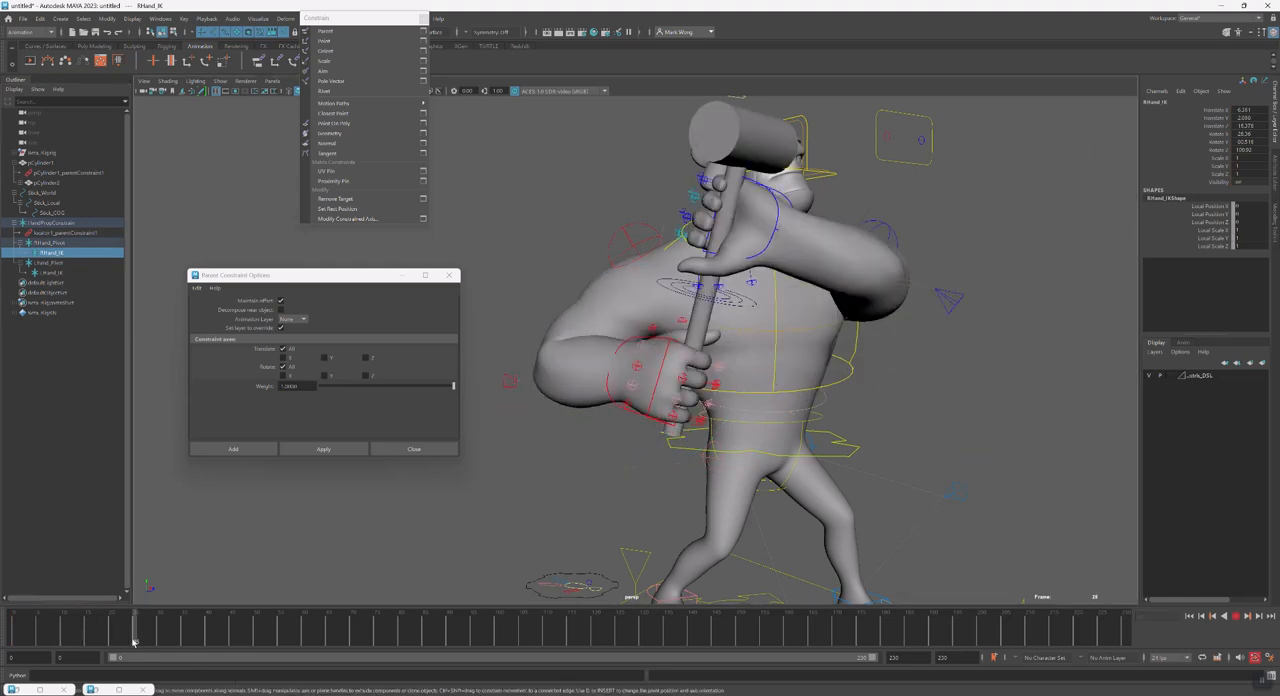
Move and rotate Stick_World at about frame 13 to add a keyed breakdown pose with the hammer in front of the torso
left_click(731, 306)
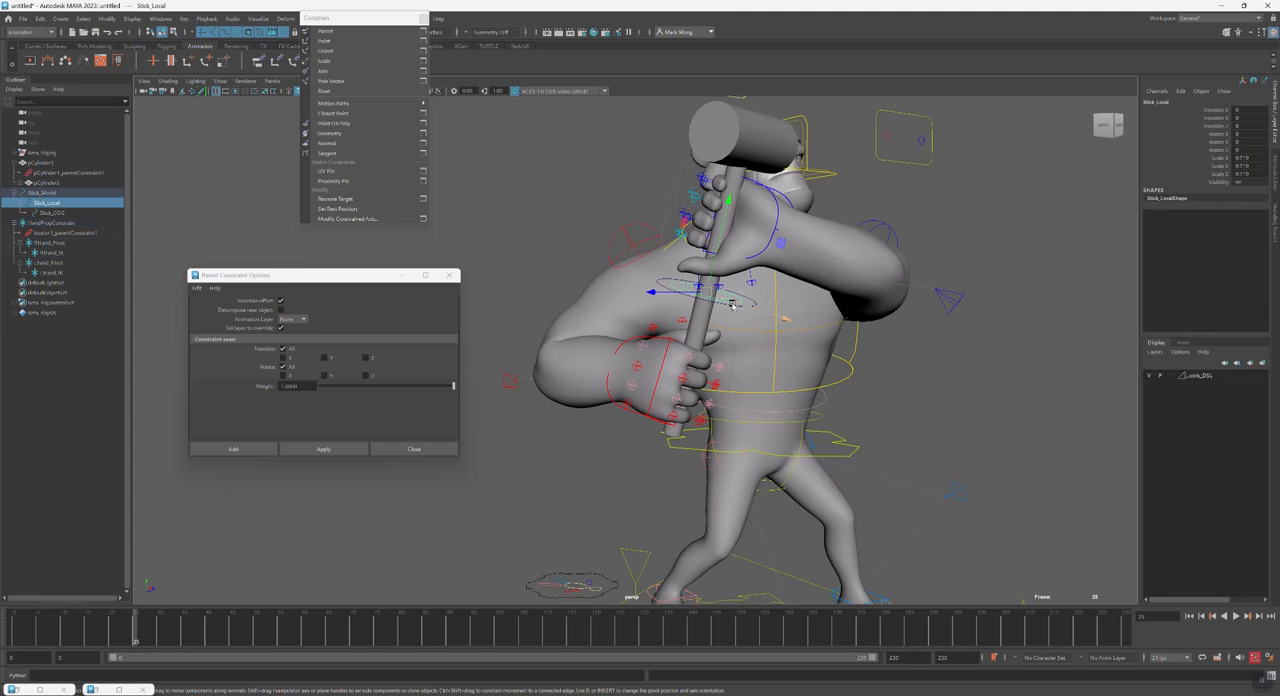
key("Up")
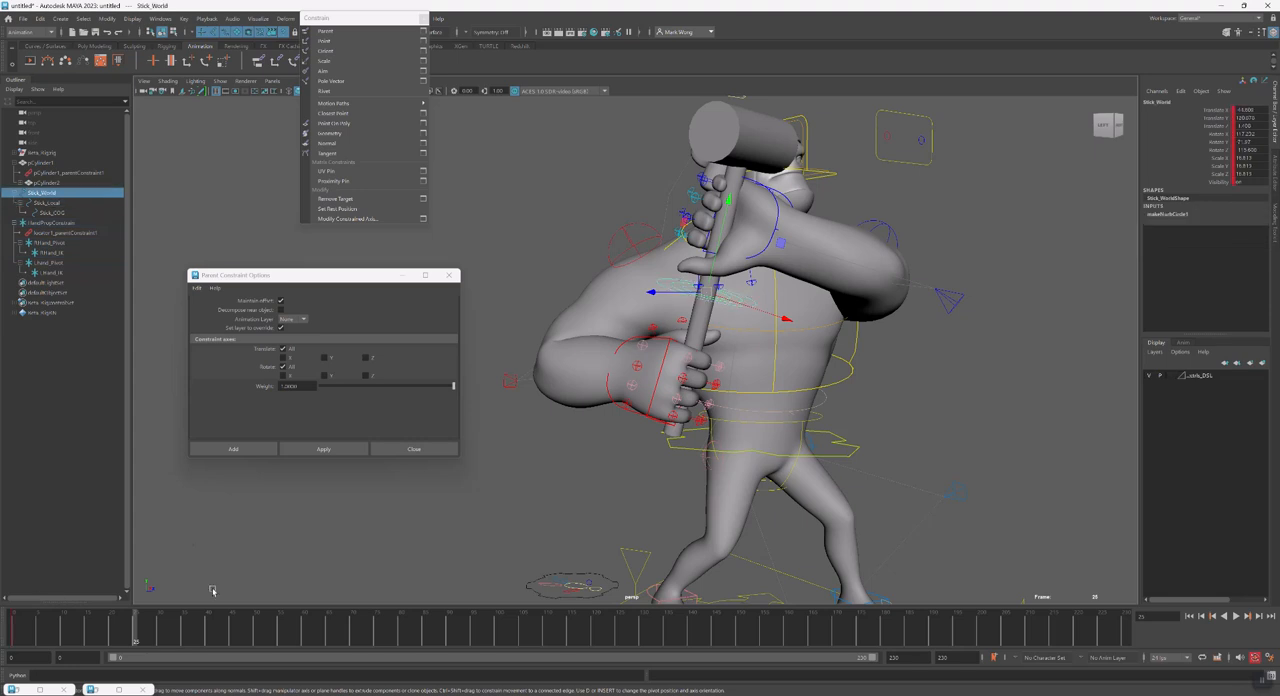
left_click(14, 628)
left_click_drag(800, 520, 703, 519, "alt")
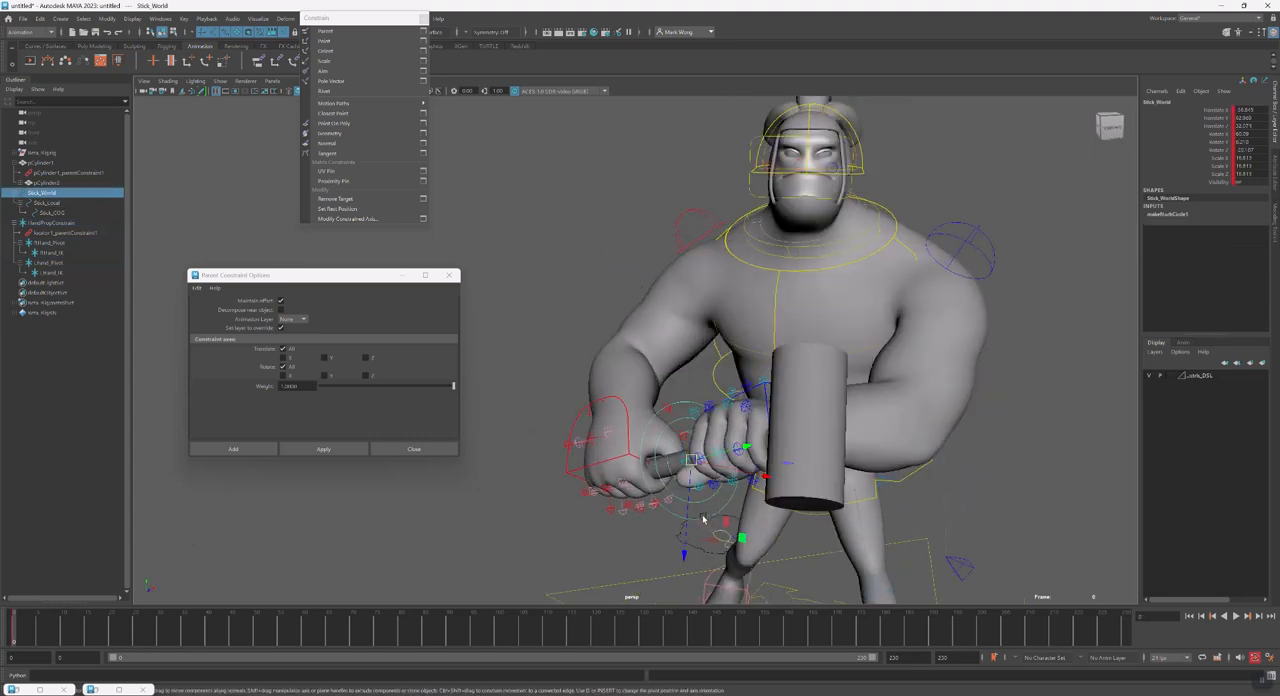
left_click_drag(683, 566, 799, 532, "alt")
key("s")
left_click_drag(16, 628, 75, 636)
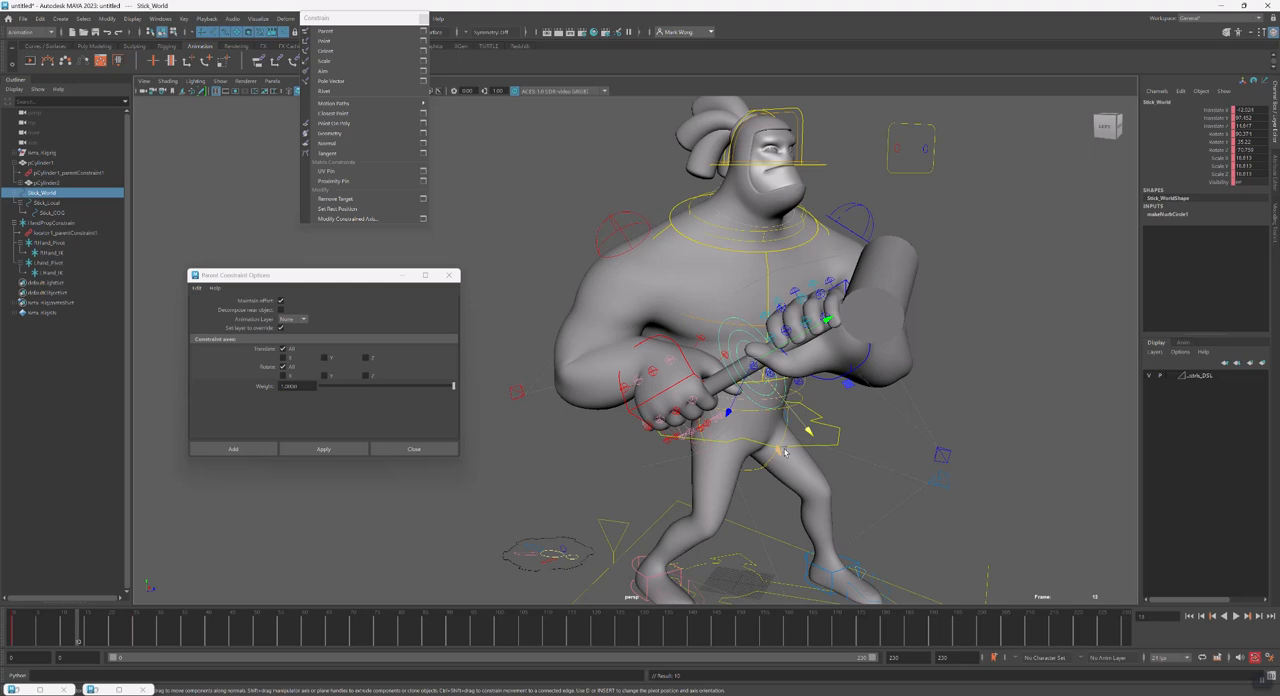
left_click_drag(755, 367, 797, 400)
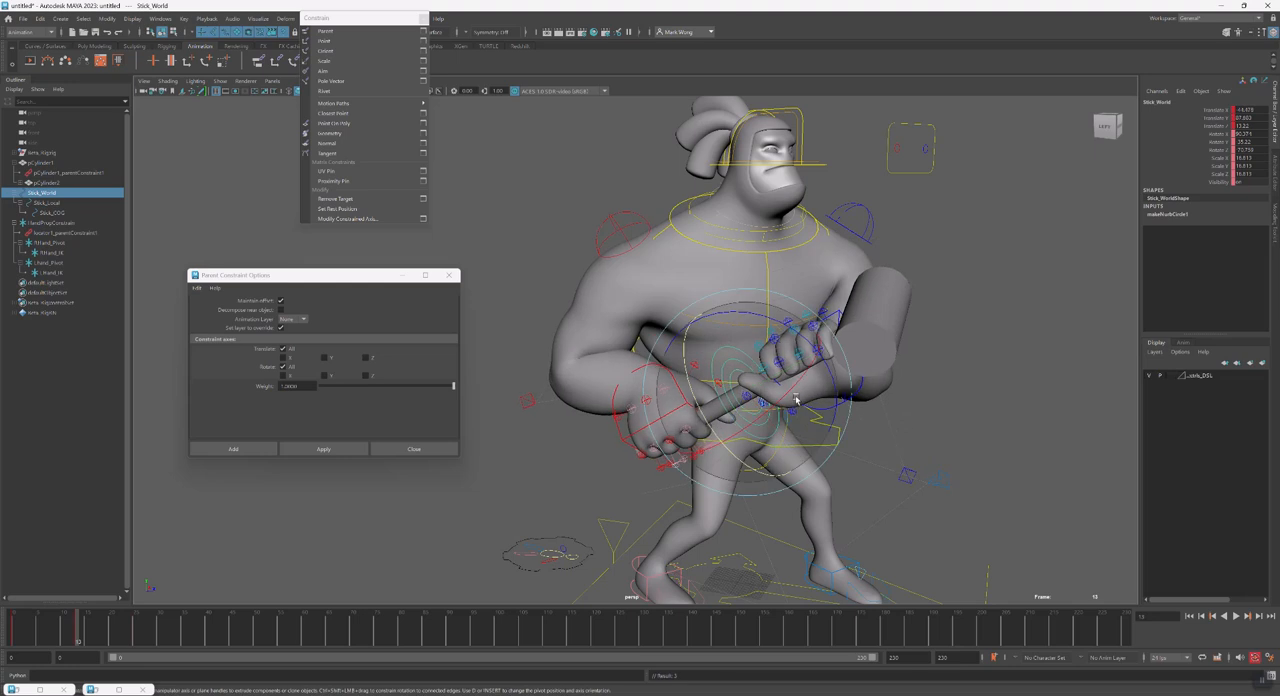
left_click_drag(713, 412, 788, 394)
key("s")
left_click_drag(23, 630, 135, 630)
left_click_drag(700, 480, 552, 505, "alt")
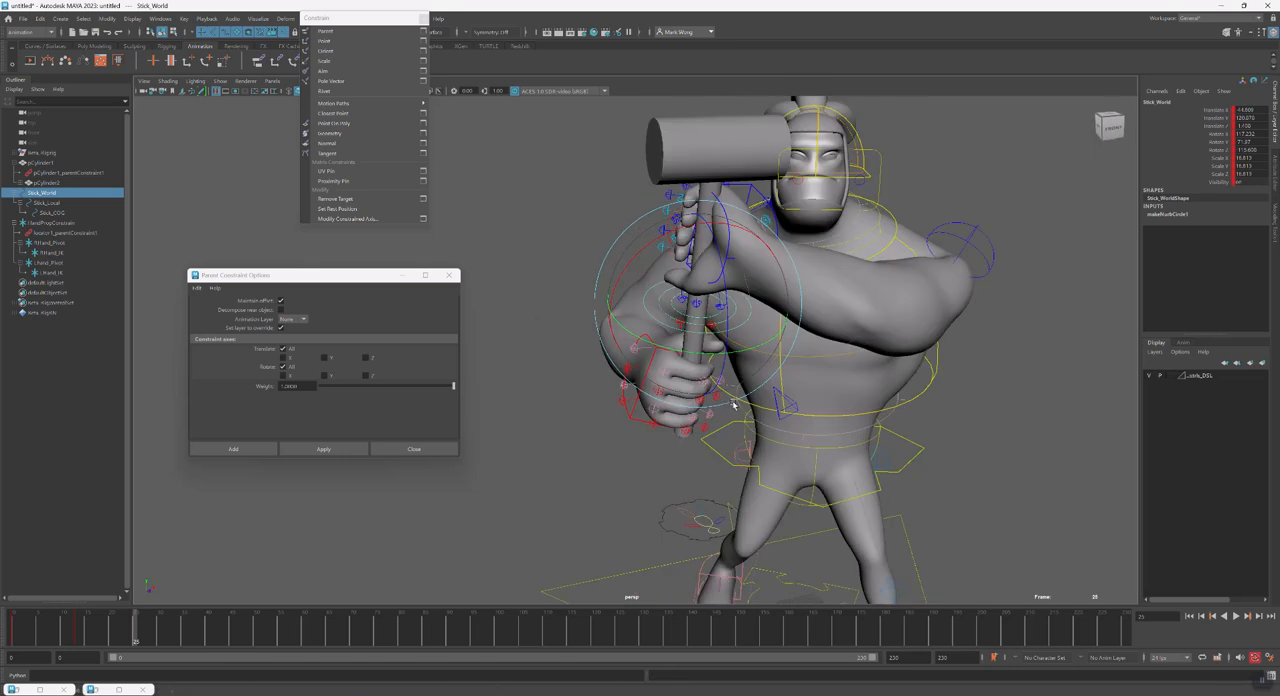
Key RHand_Pivot and RHand_IK at frame 35
left_click_drag(86, 638, 184, 643)
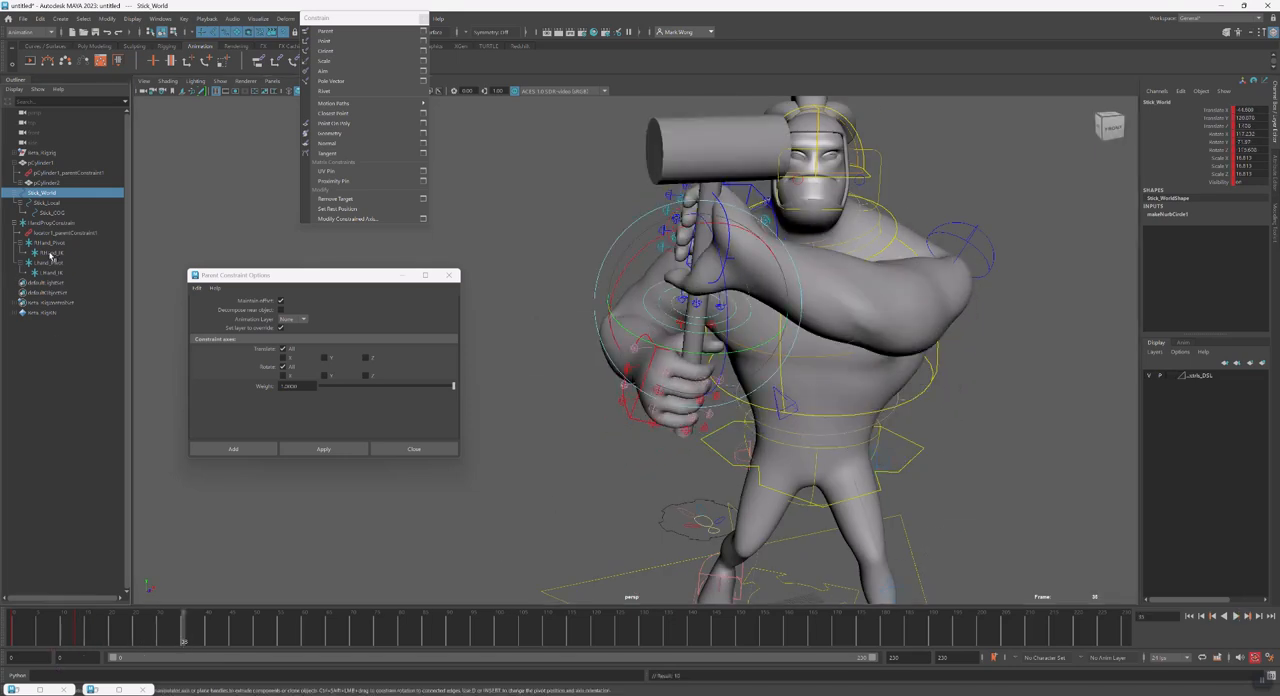
left_click(53, 253)
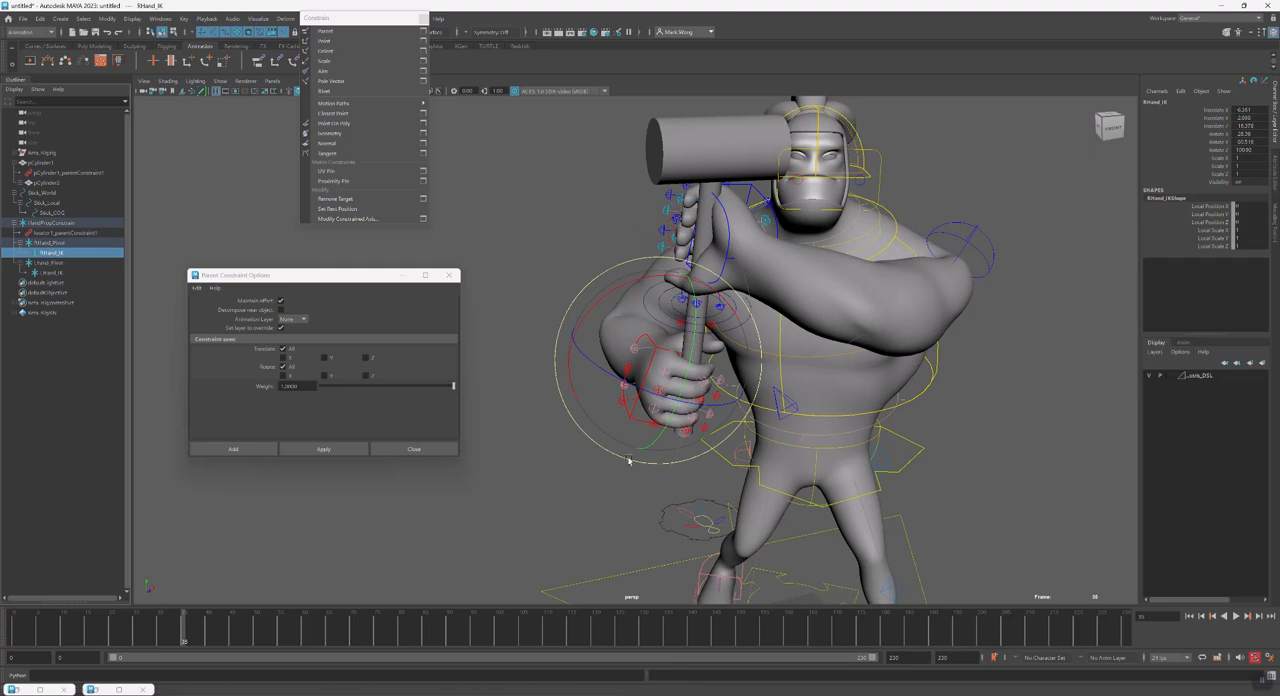
left_click(53, 243)
left_click(56, 255, "ctrl")
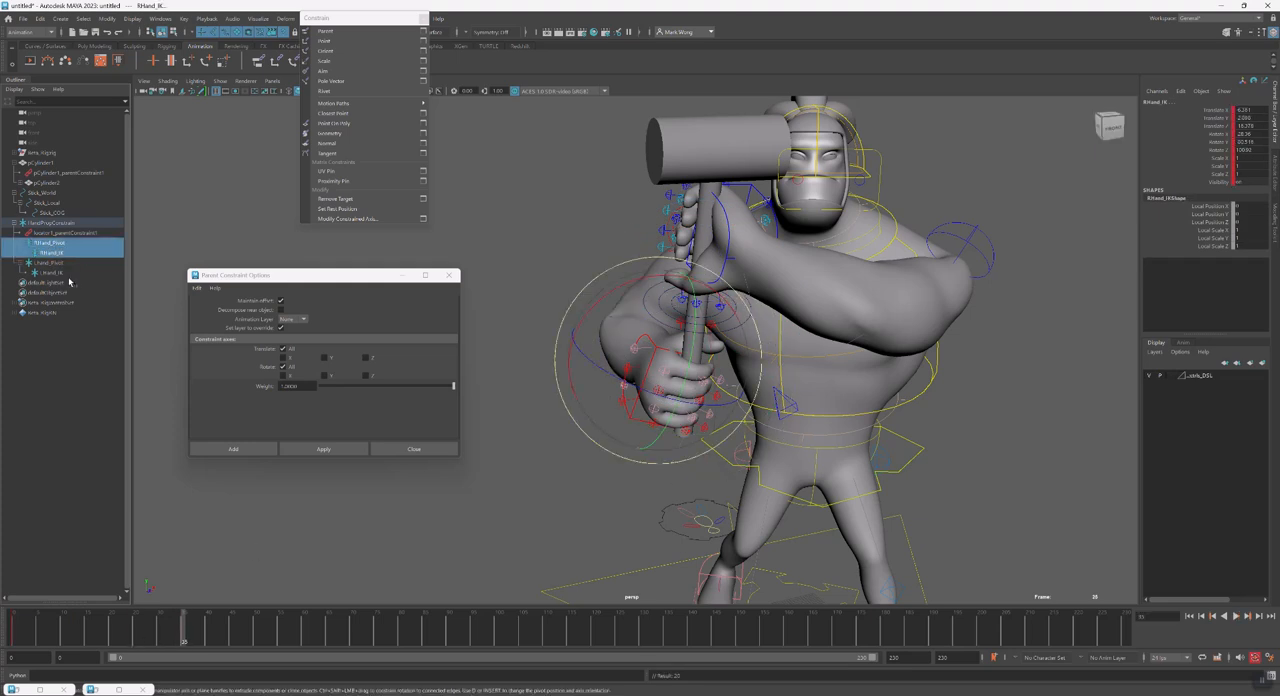
left_click(59, 252, "ctrl")
key("w")
left_click_drag(628, 385, 703, 259, "alt")
key("s")
left_click(60, 254)
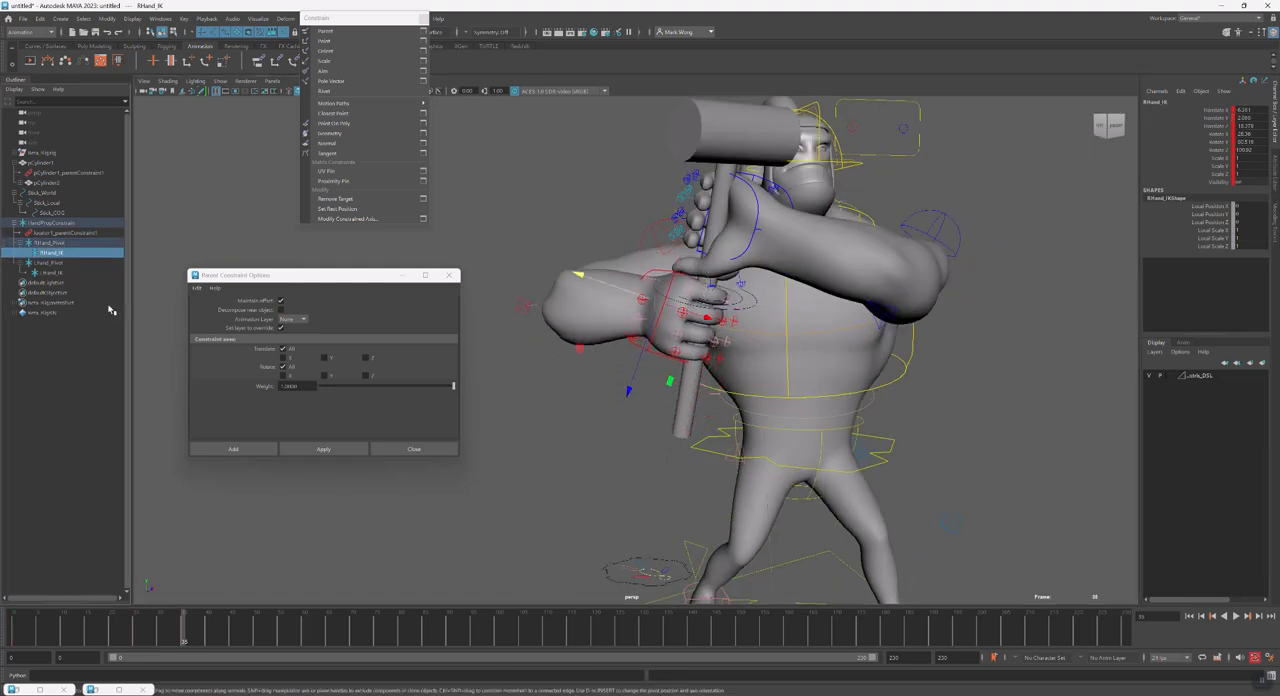
At frame 30, move RHand_IK so the right hand comes off the hammer handle, and key it
left_click_drag(129, 637, 158, 637)
left_click_drag(612, 268, 640, 318, "alt")
key("s")
key("e")
mouse_move(682, 460)
left_mouse_down("alt")
mouse_move(686, 414)
mouse_move(682, 436)
left_mouse_up("alt")
Select the right hand's finger controls and key their closed grip at about frame 22
left_click(605, 398)
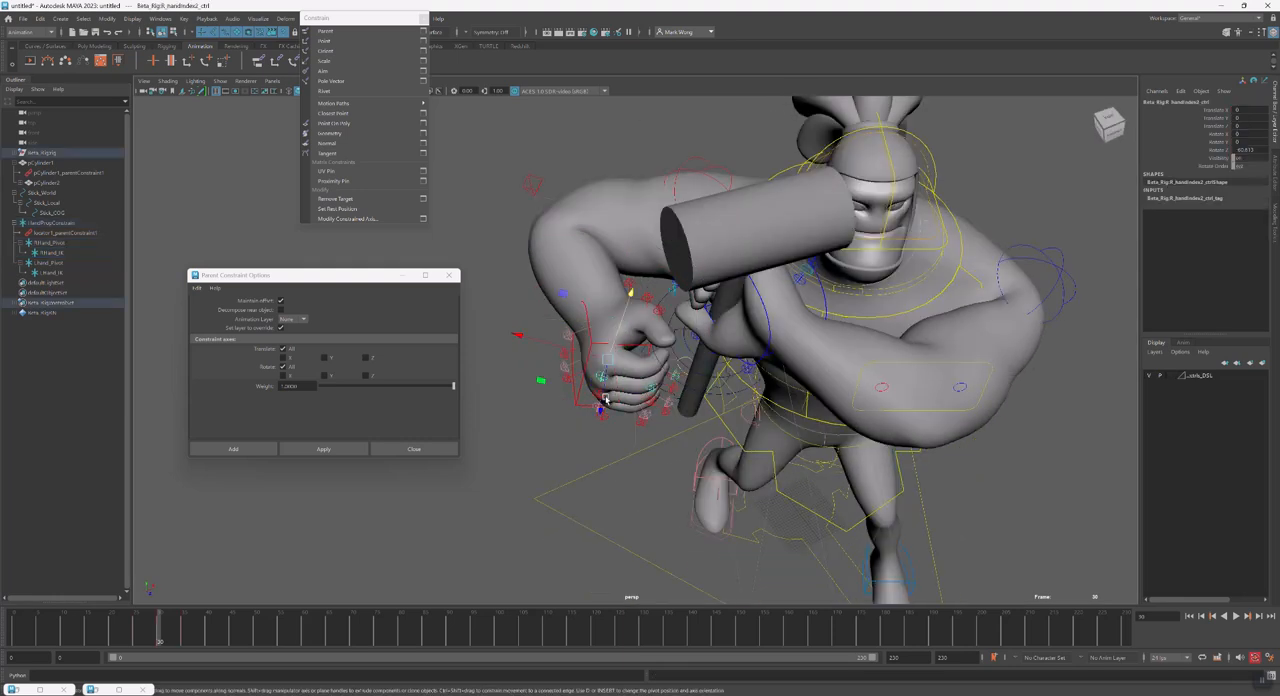
left_click_drag(601, 410, 593, 418, "alt")
left_click(594, 402)
left_click(593, 419, "shift")
left_click(606, 423, "shift")
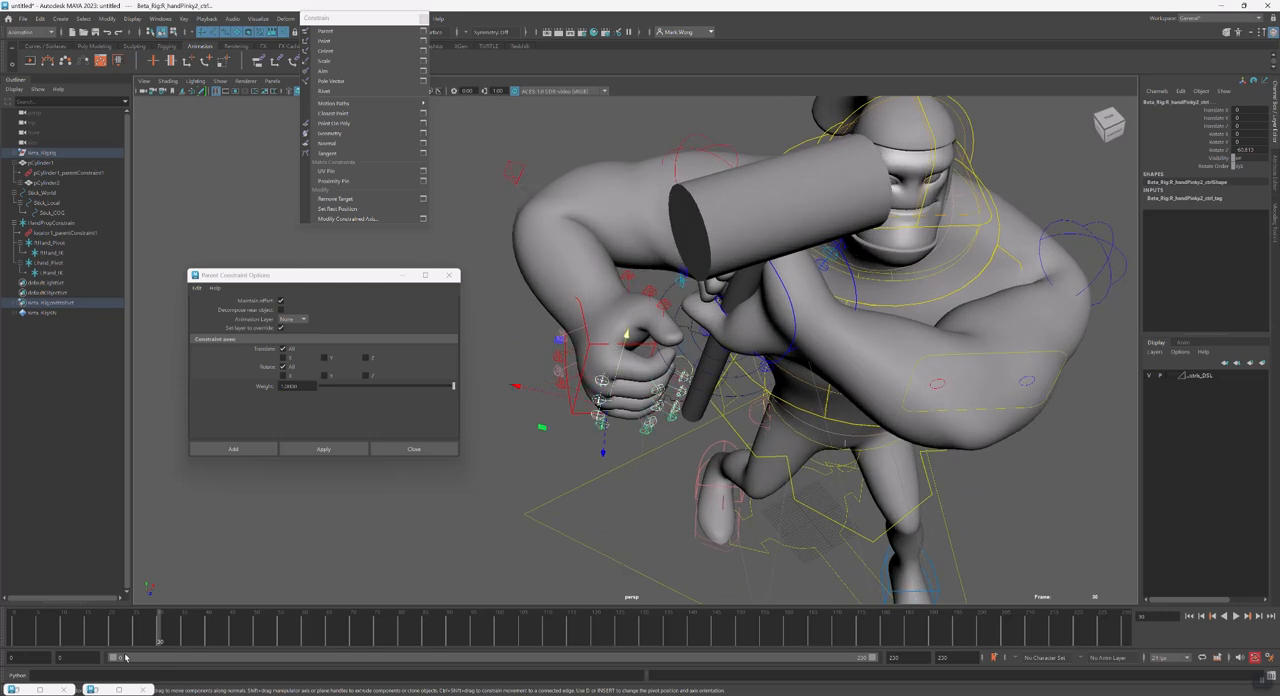
left_click(137, 638)
key("s")
left_click_drag(137, 640, 135, 640)
left_click(122, 642)
key("s")
Rotate the selected right-hand finger controls at frame 30 to open the fingers
key("e")
left_click_drag(677, 501, 628, 507)
left_click_drag(118, 643, 159, 643)
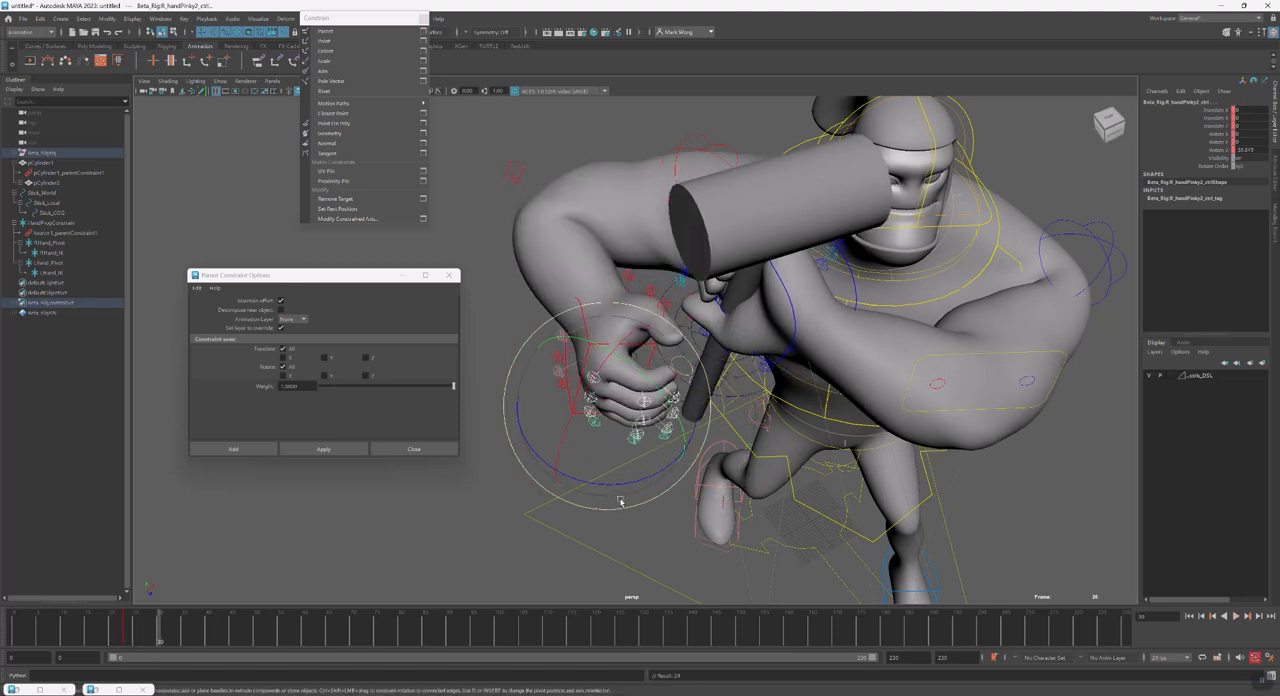
Rotate the right-hand fingers between about frames 36 and 39 to close them around the handle again, and play back the regrip
left_click_drag(132, 643, 198, 647)
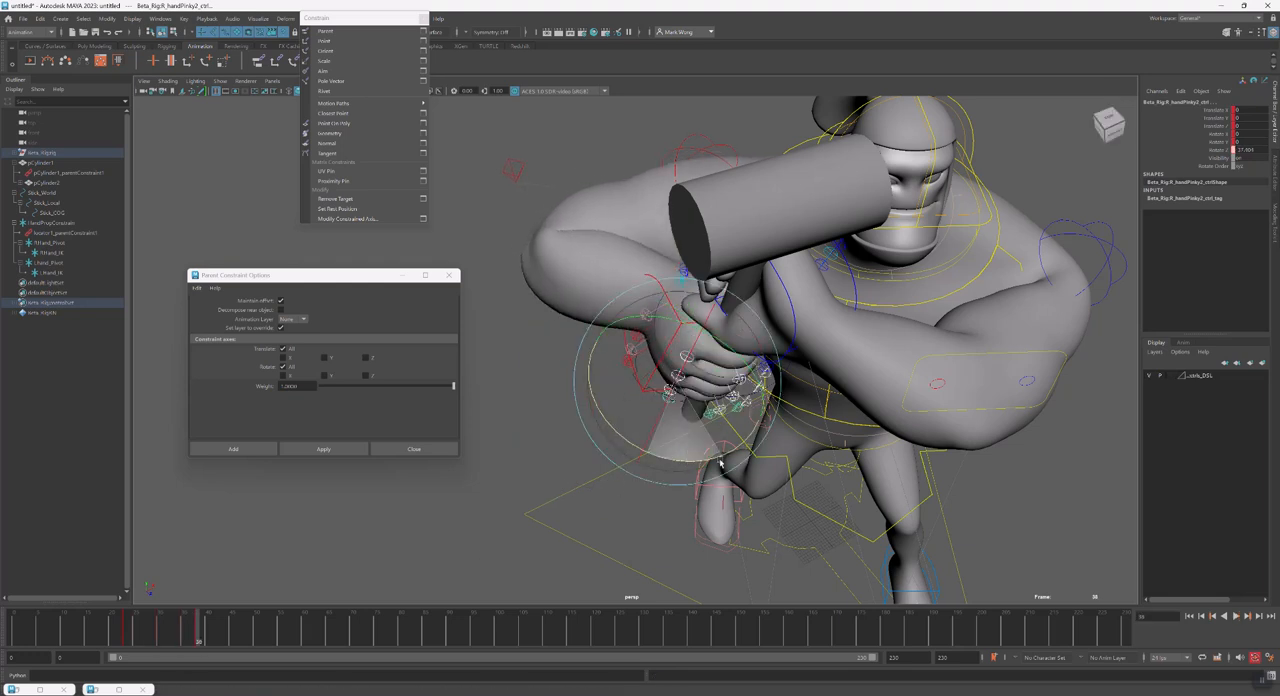
left_click(123, 630)
key("alt+v")
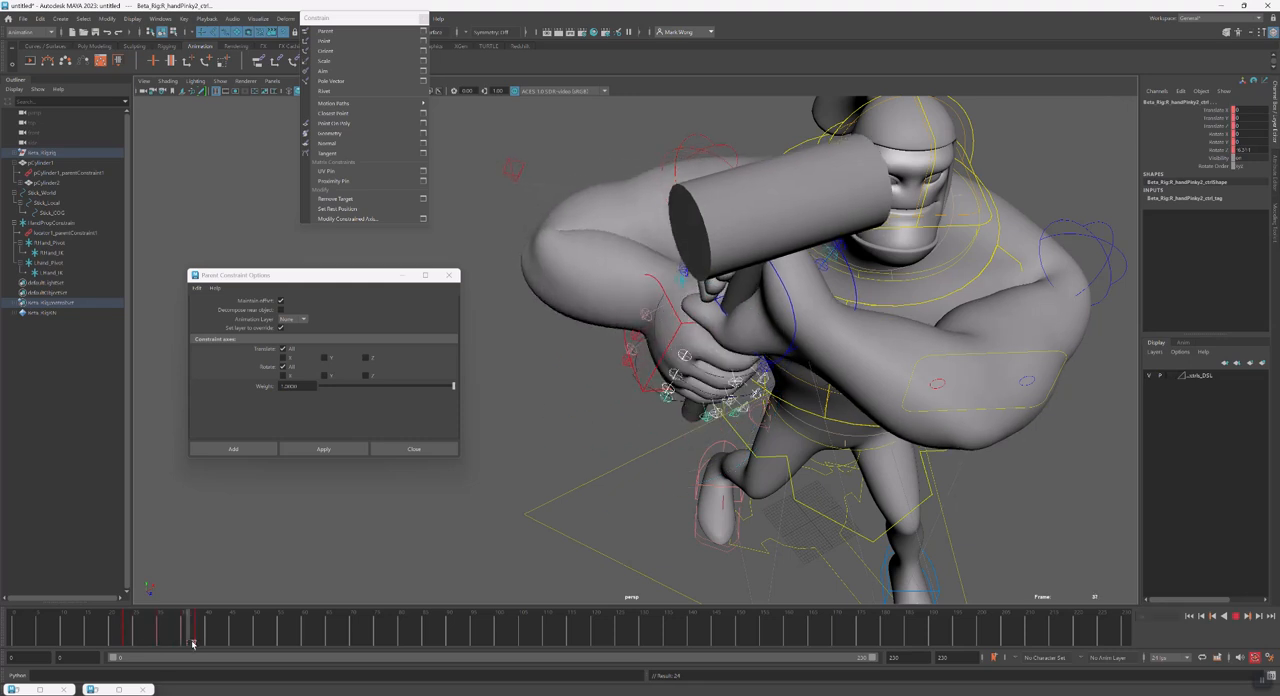
key("alt+v")
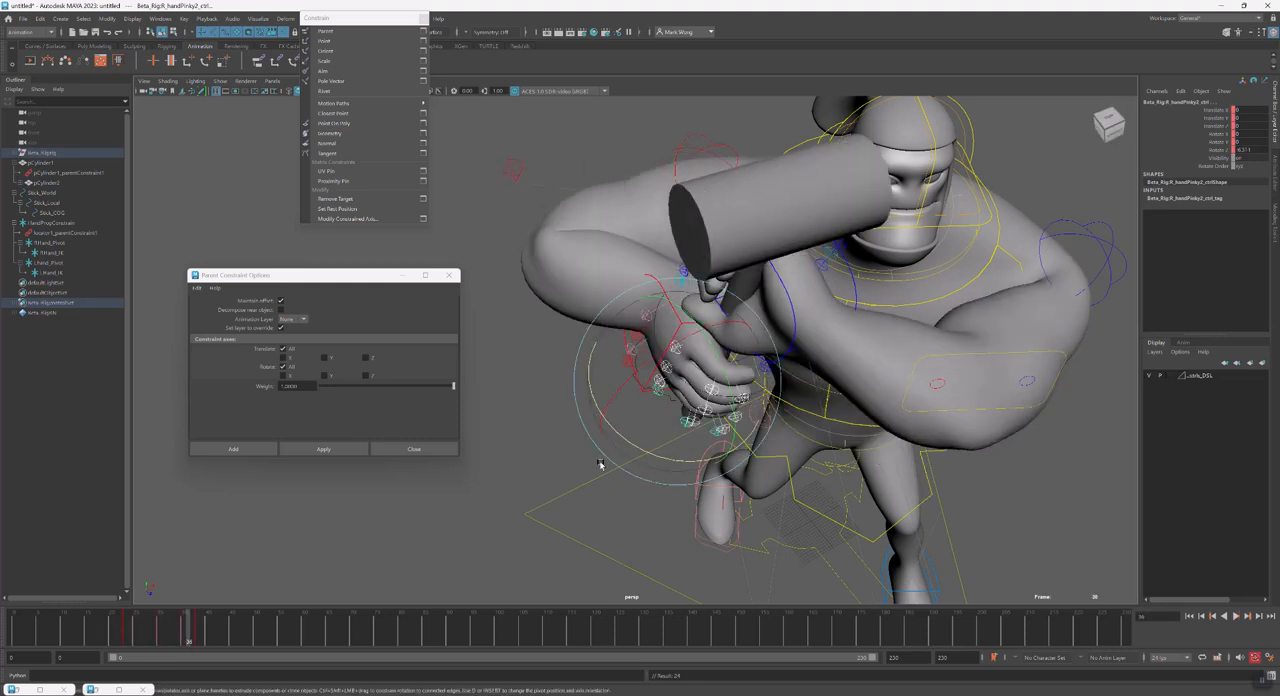
mouse_move(656, 481)
left_mouse_down("alt")
mouse_move(760, 420)
mouse_move(574, 494)
left_mouse_up("alt")
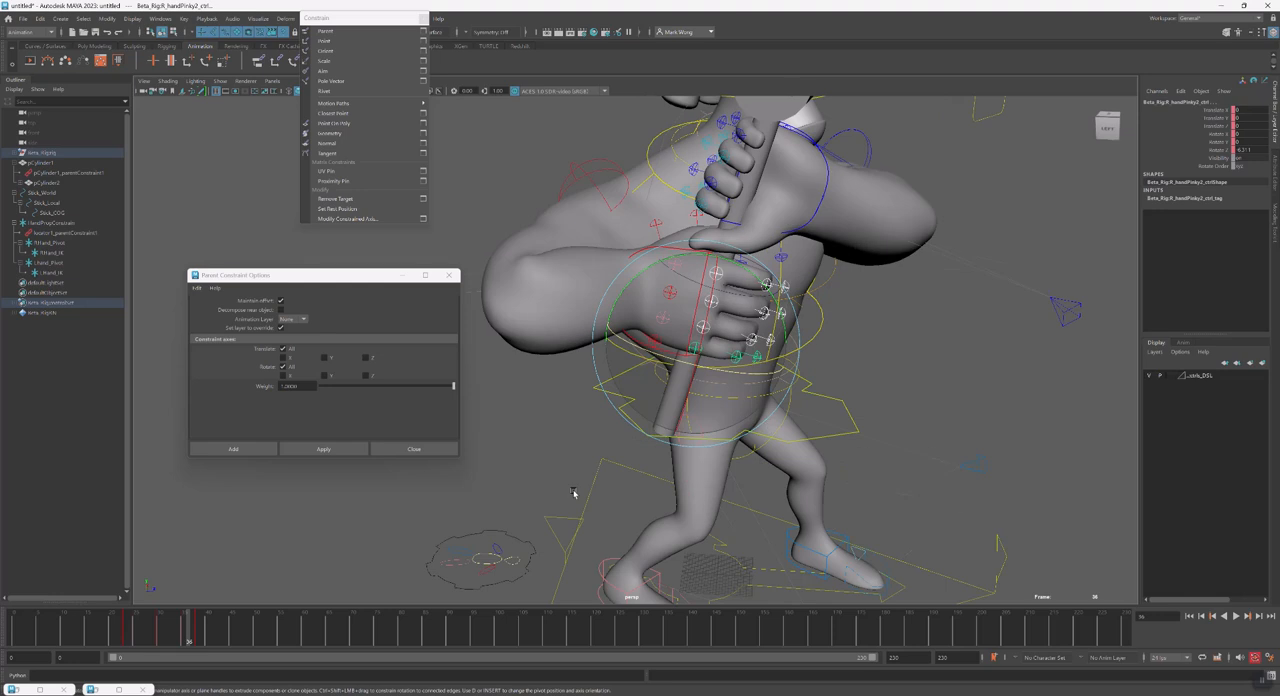
left_click(125, 633)
key("alt+v")
key("alt+v")
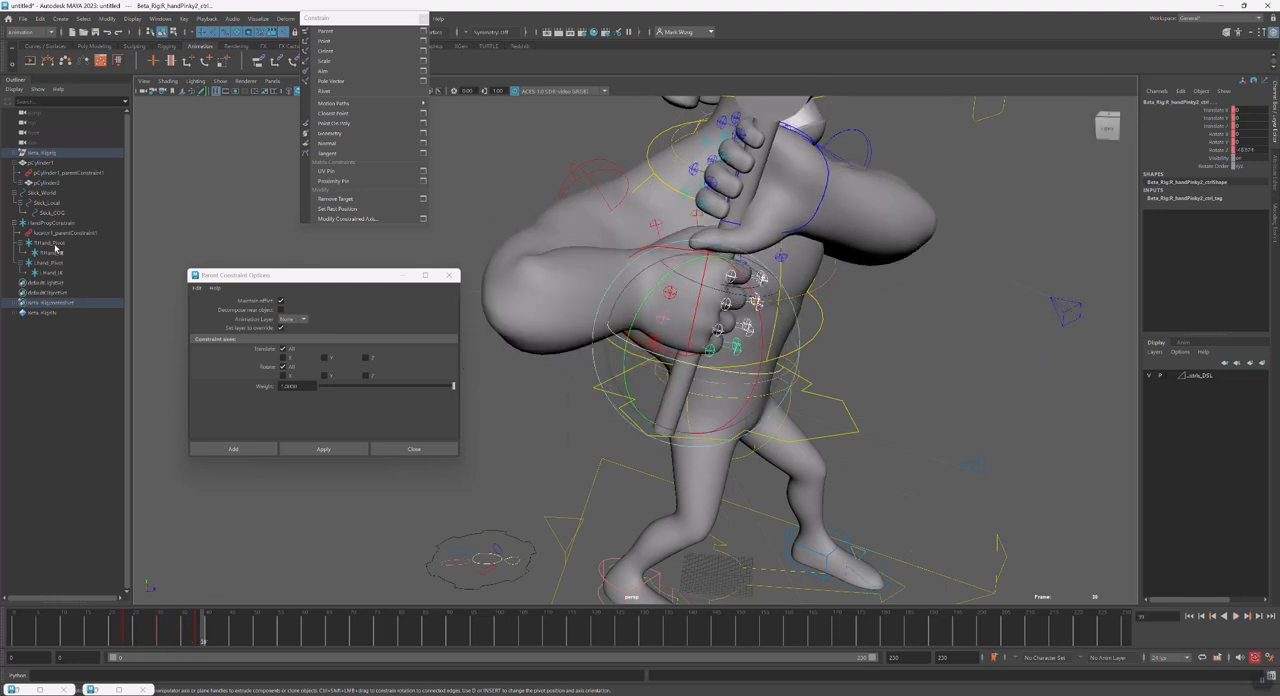
Select Stick_Local, return to frame 0, and play the hammer animation to review both hands' grip
left_click(48, 202)
left_click_drag(724, 418, 757, 507, "alt")
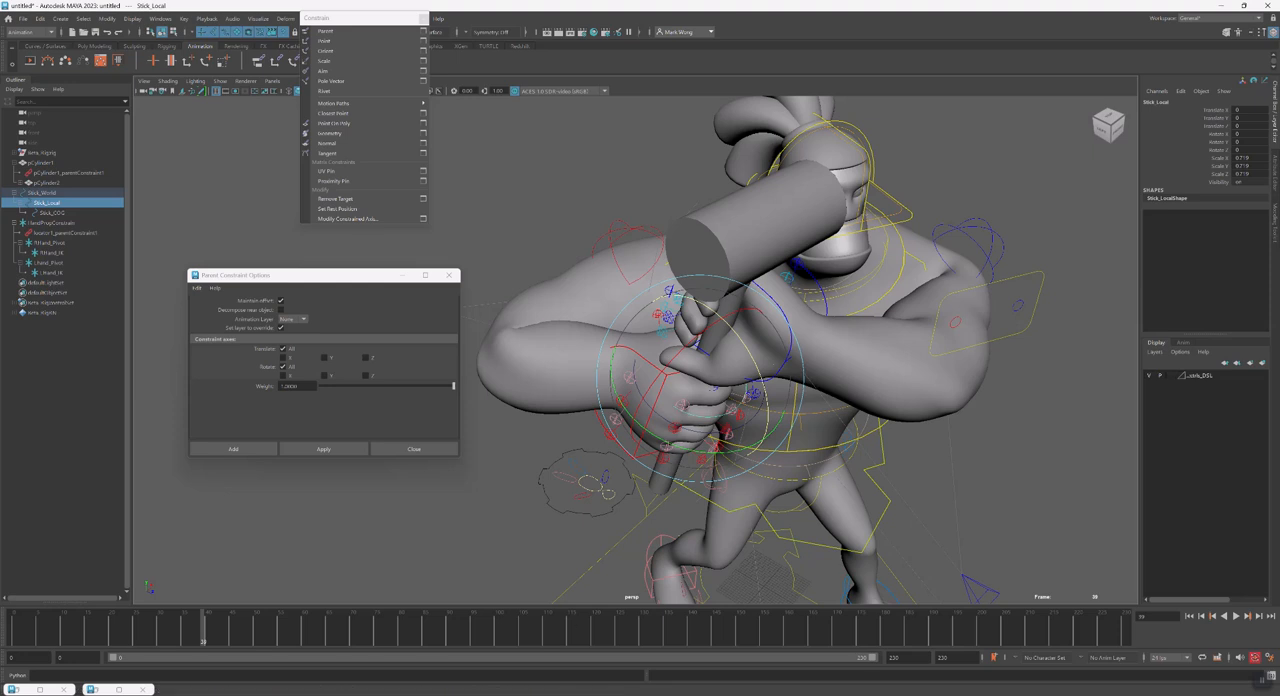
left_click(11, 634)
middle_click_drag(716, 499, 664, 440, "alt")
left_click_drag(664, 440, 638, 442, "alt")
key("alt+v")
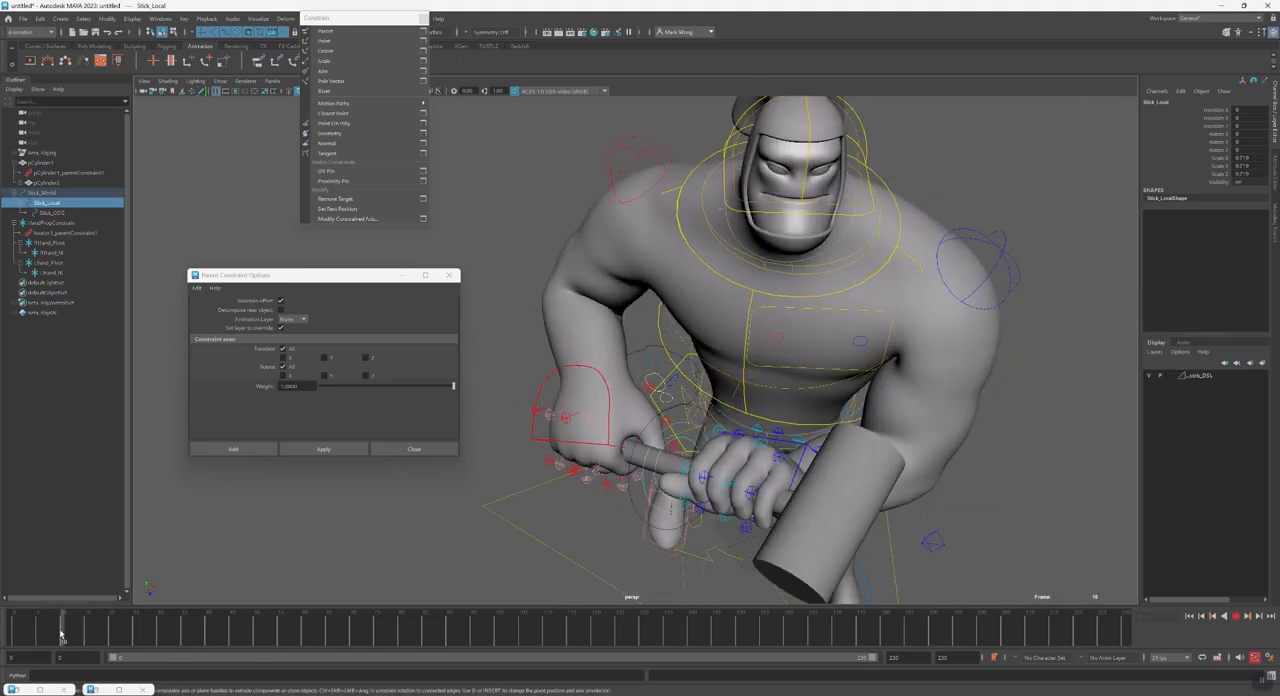
Rotate Stick_Local about its Y axis around frames 15 and 25, key the twist and scrub through it
key("Escape")
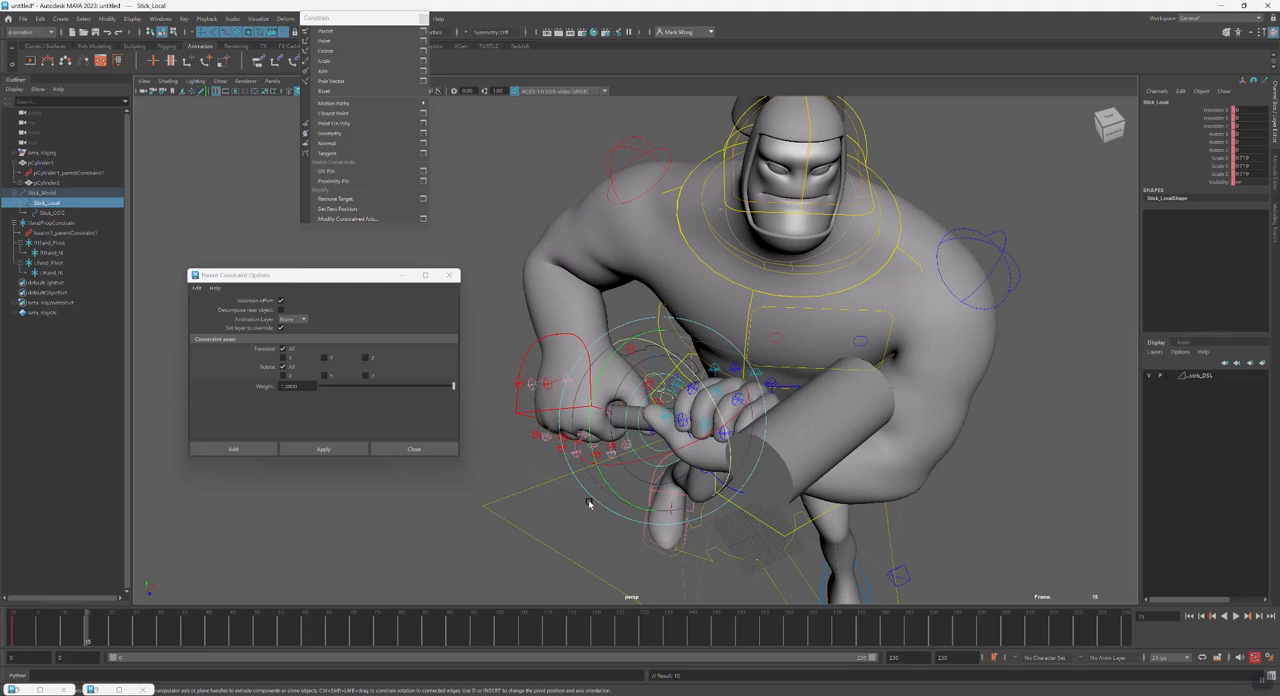
left_click_drag(620, 494, 677, 521)
left_click_drag(14, 645, 135, 653)
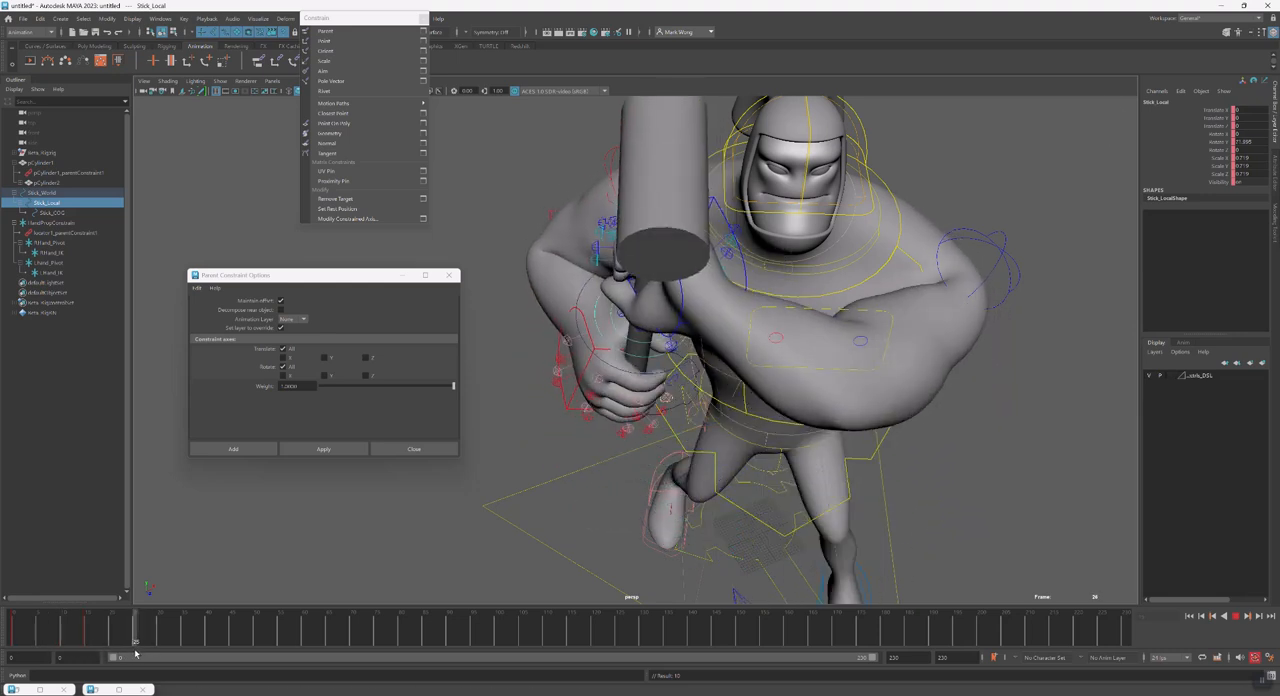
left_click_drag(621, 393, 637, 395)
key("s")
left_click_drag(66, 633, 111, 652)
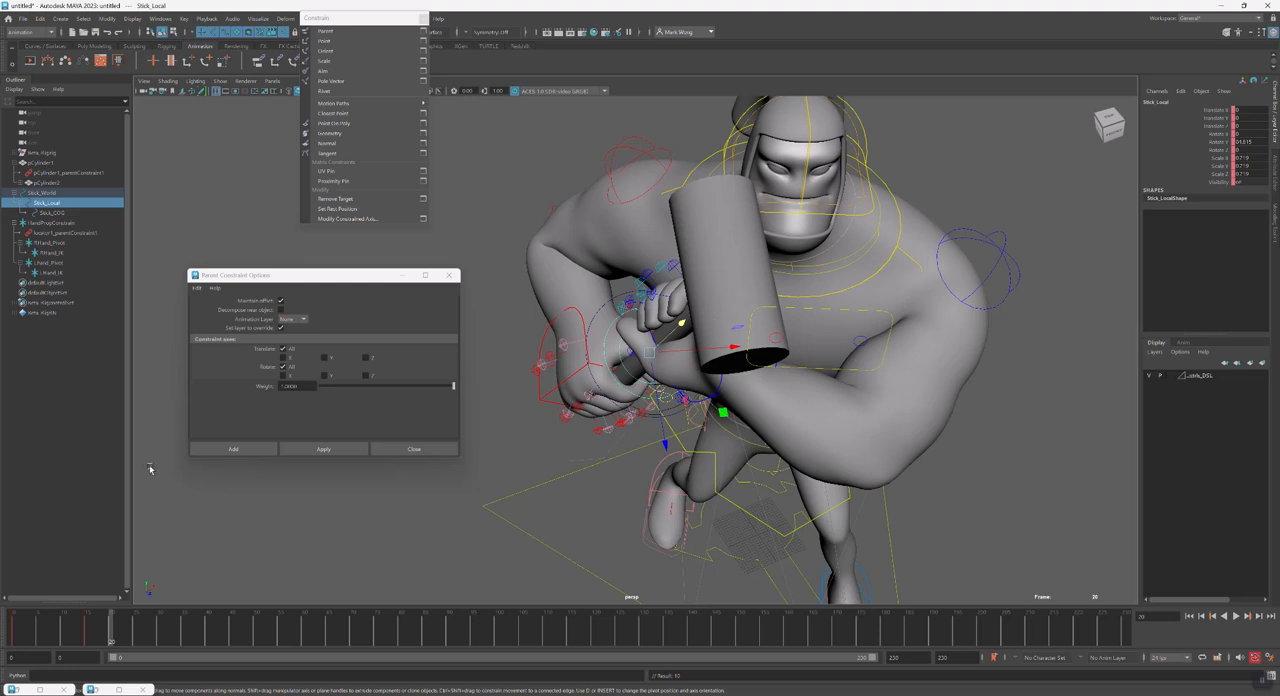
Examine the control hierarchy at frame 20 by selecting the right-hand pivot and IK locators, Stick_World, Stick_COG and Stick_Local
left_click(44, 243)
left_click(54, 253)
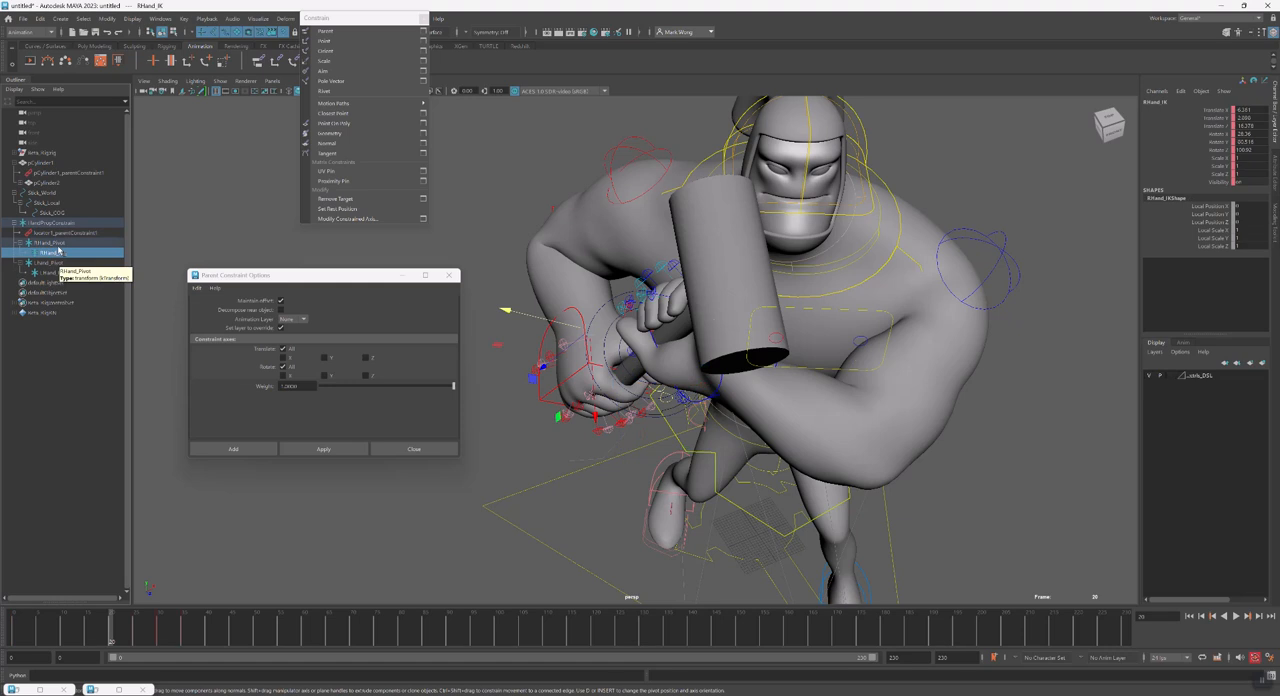
left_click(58, 193)
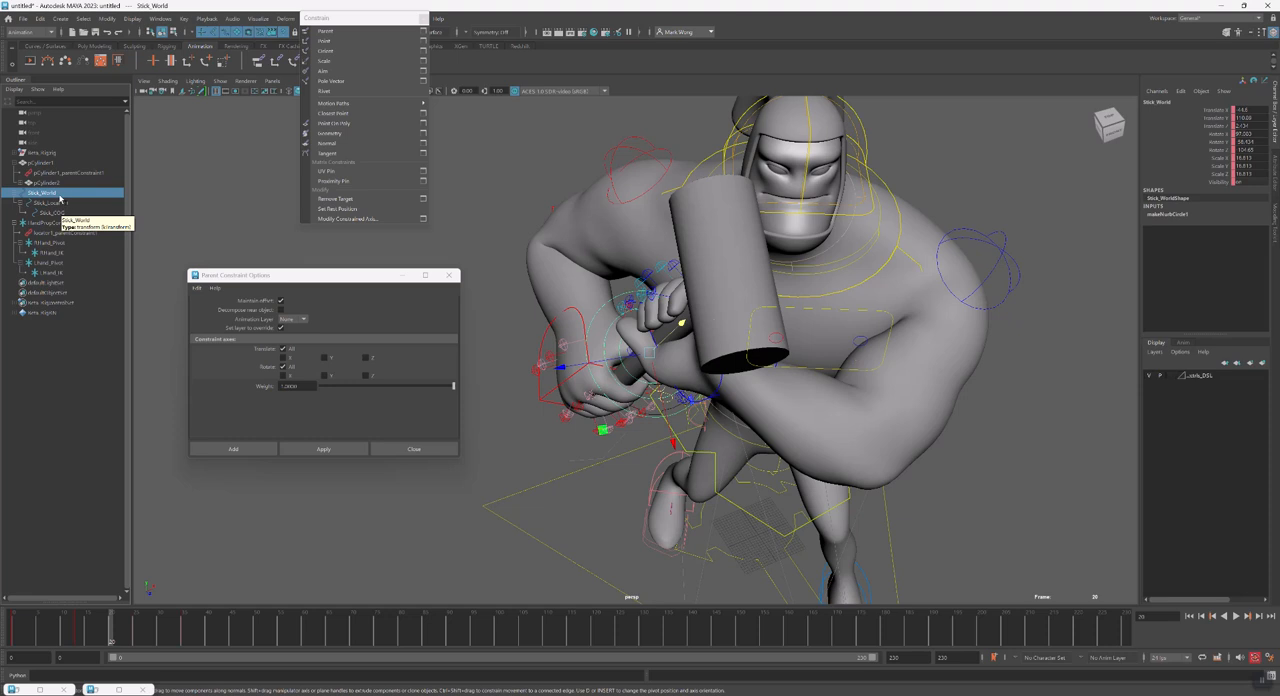
left_click(60, 183)
left_click(57, 193)
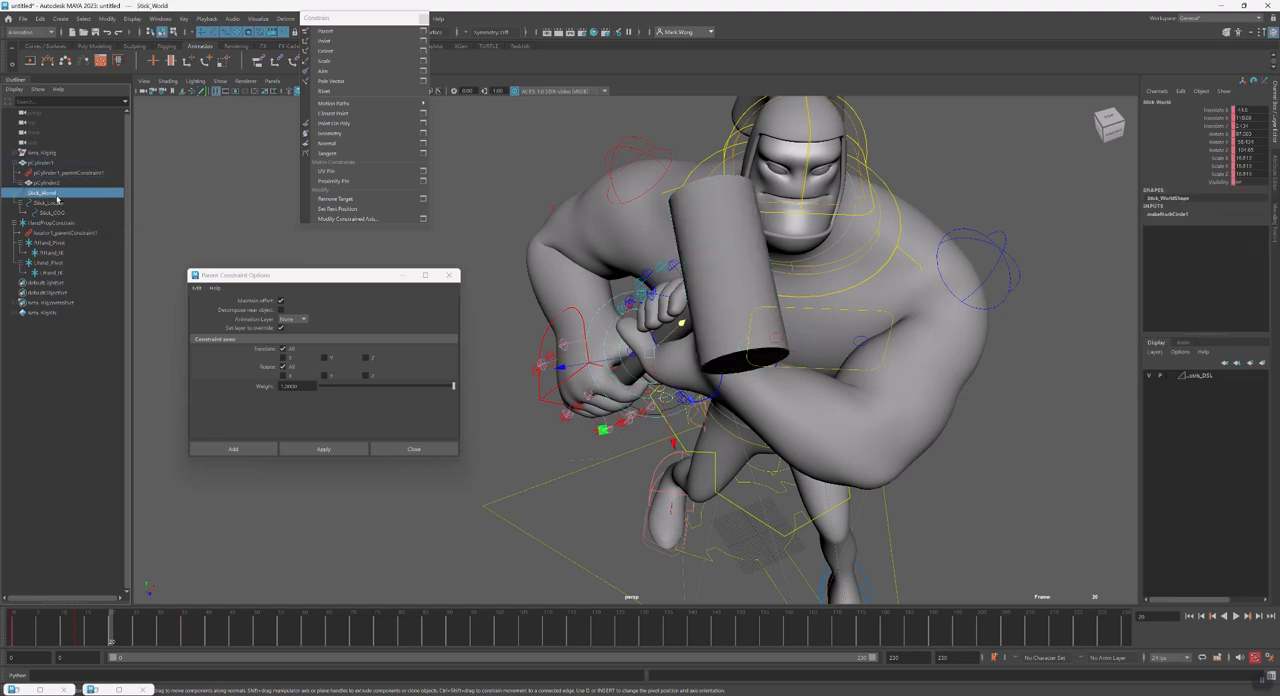
left_click(68, 212)
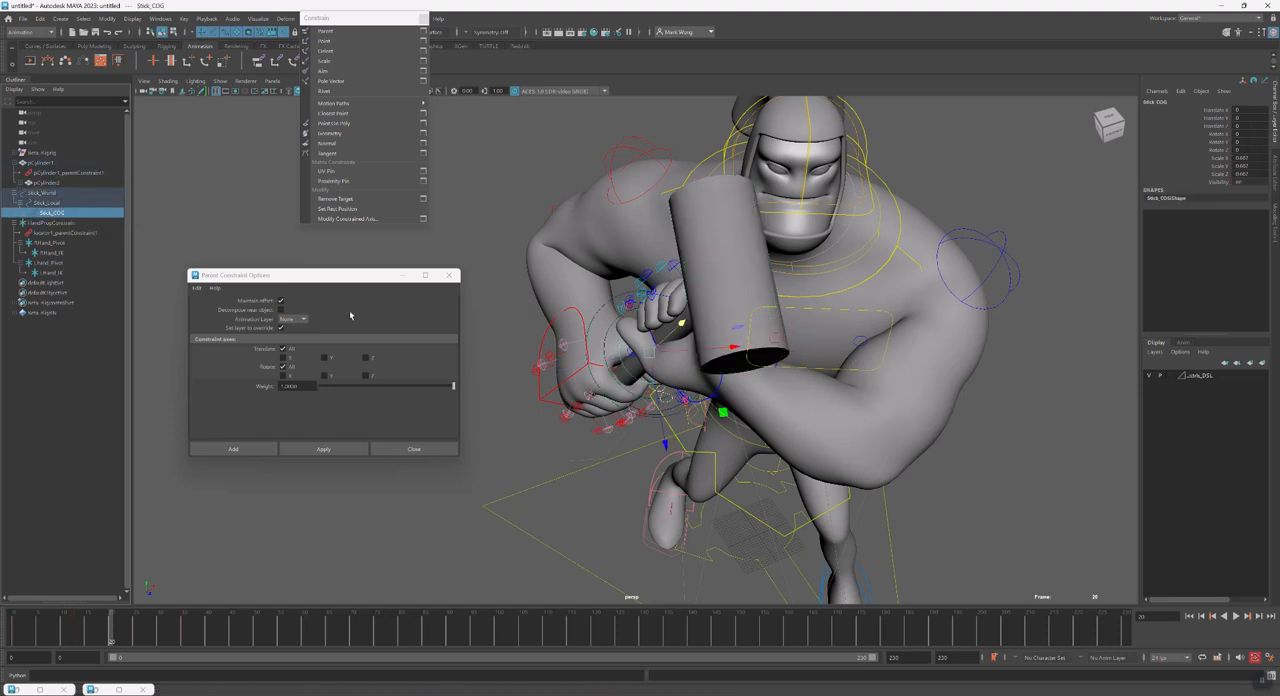
left_click(63, 205)
left_click_drag(519, 342, 587, 376, "alt")
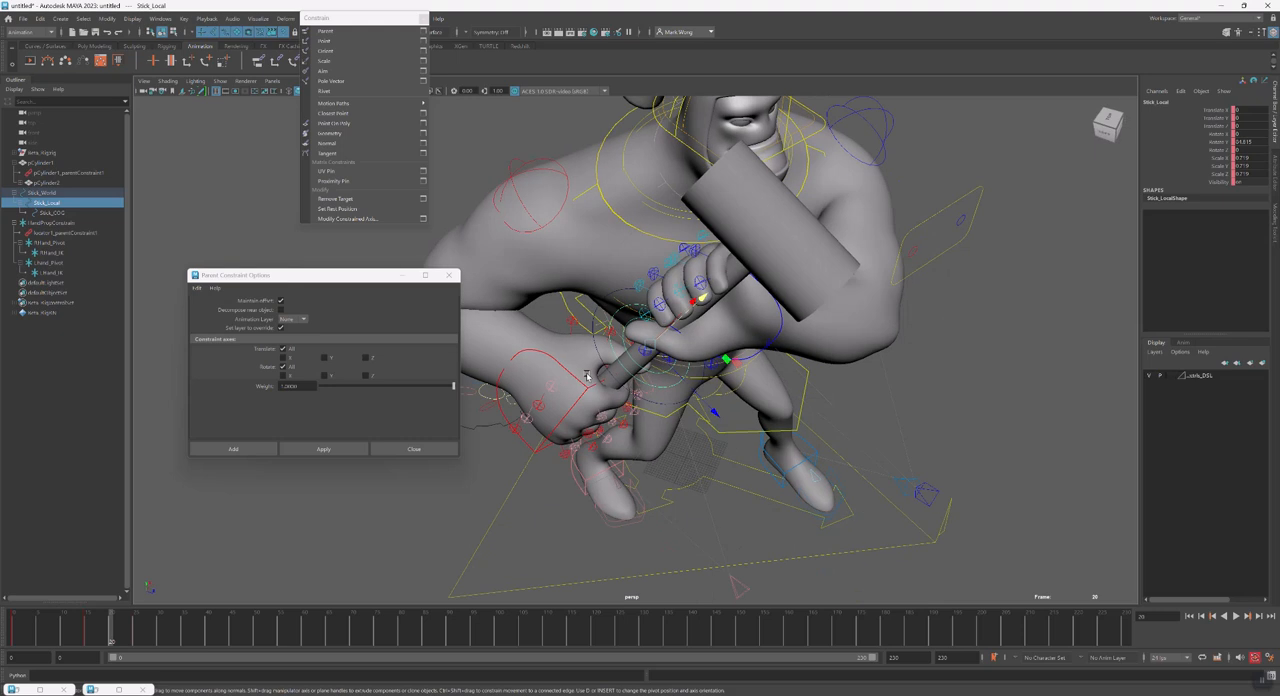
left_click(52, 193)
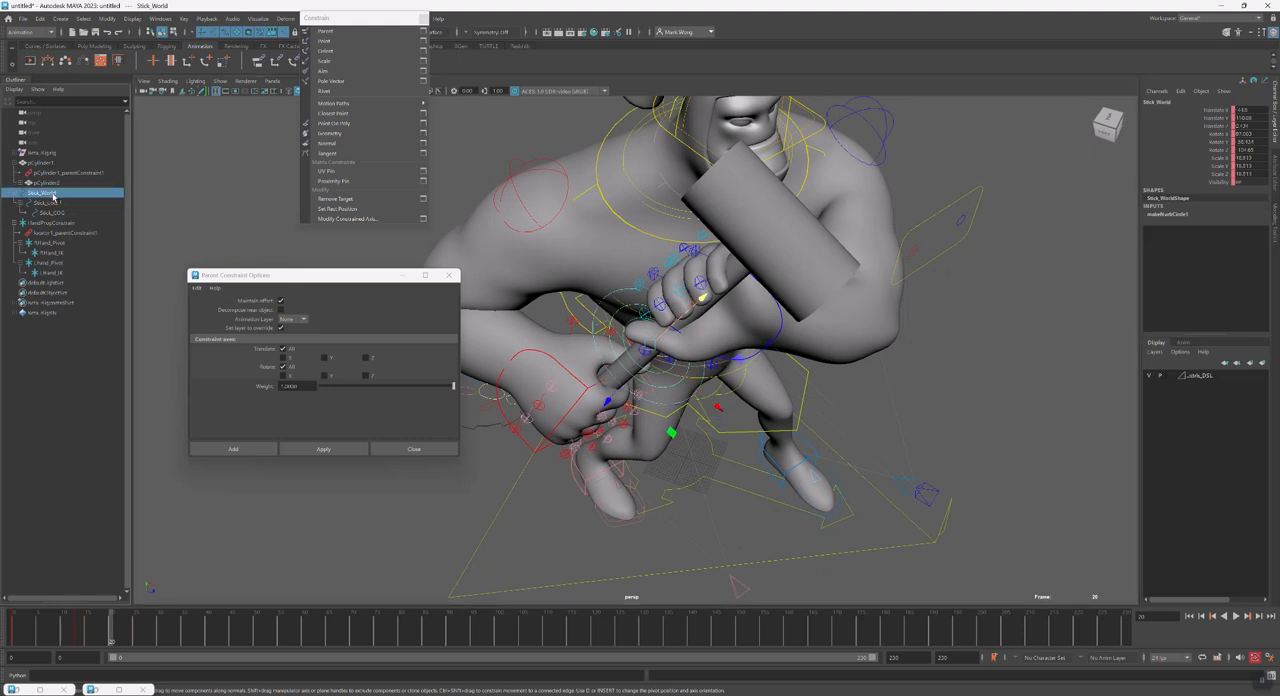
Try adjusting Stick_Local and shifting Stick_COG along the handle, undo both tests, and reselect Stick_Local
left_click(50, 203)
left_click_drag(668, 416, 695, 410, "alt")
key("ctrl+z")
left_click(73, 215)
left_click_drag(652, 332, 731, 313, "alt")
left_click_drag(736, 322, 679, 302)
key("ctrl+z")
key("w")
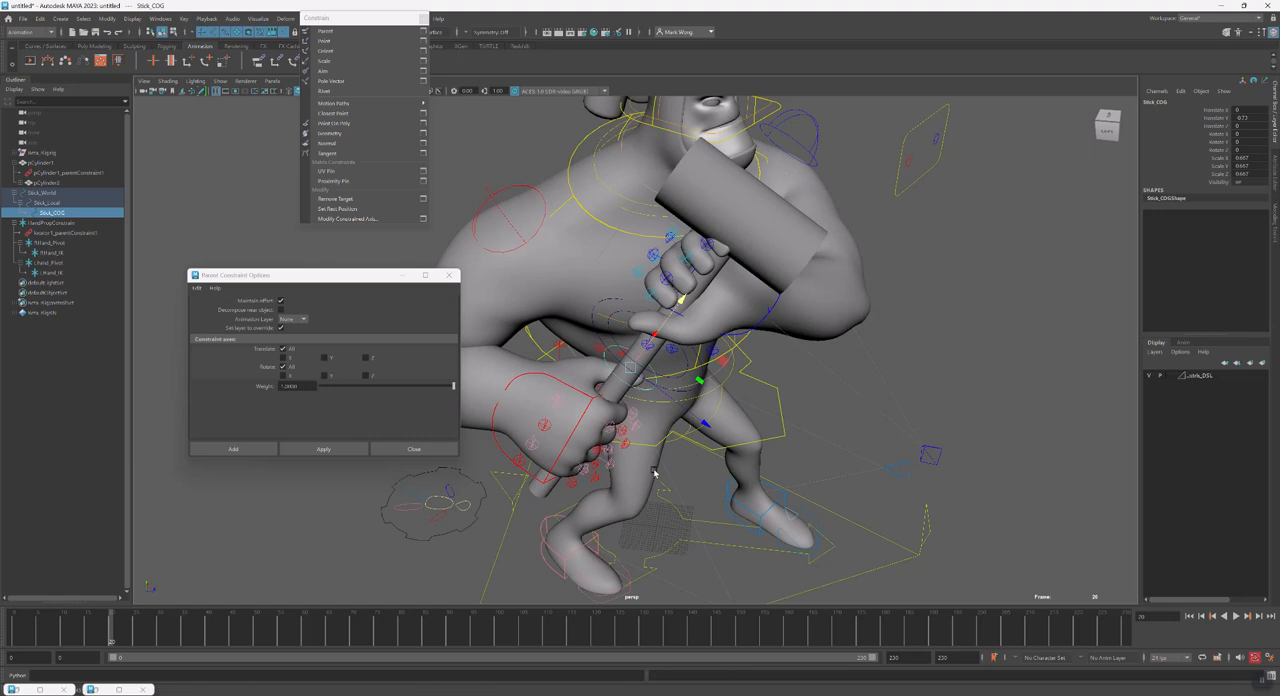
key("ctrl+z")
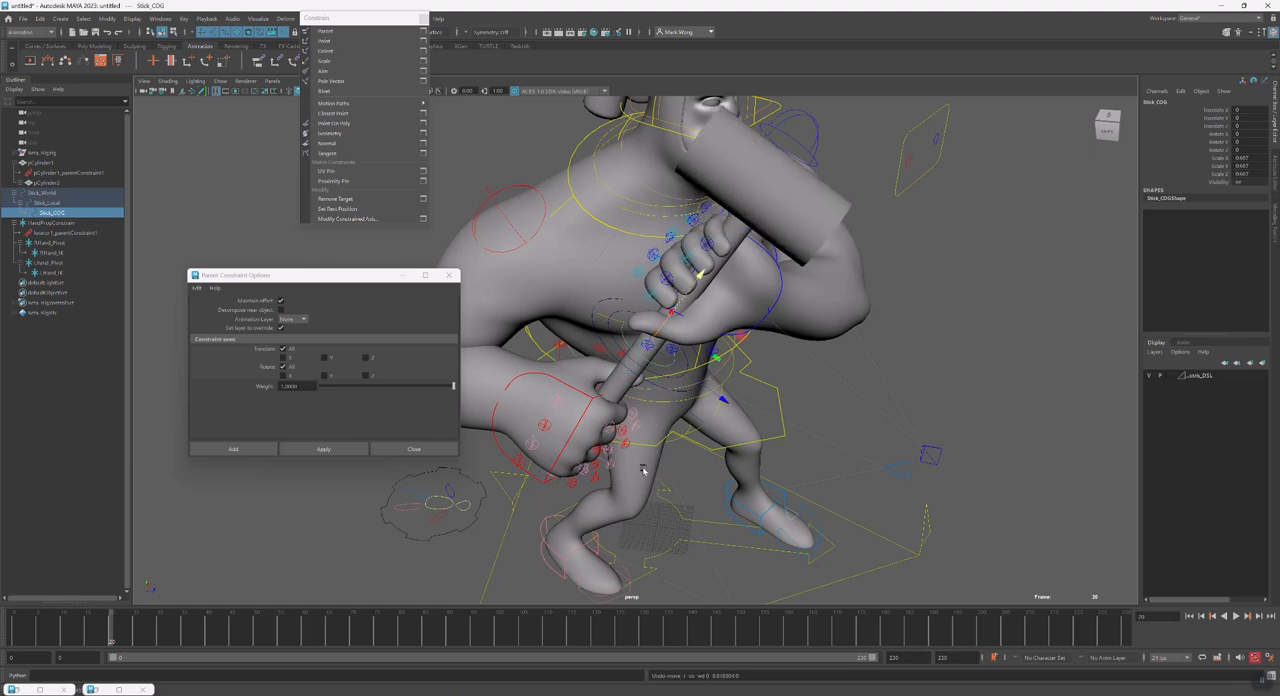
left_click(48, 192)
left_click(64, 203)
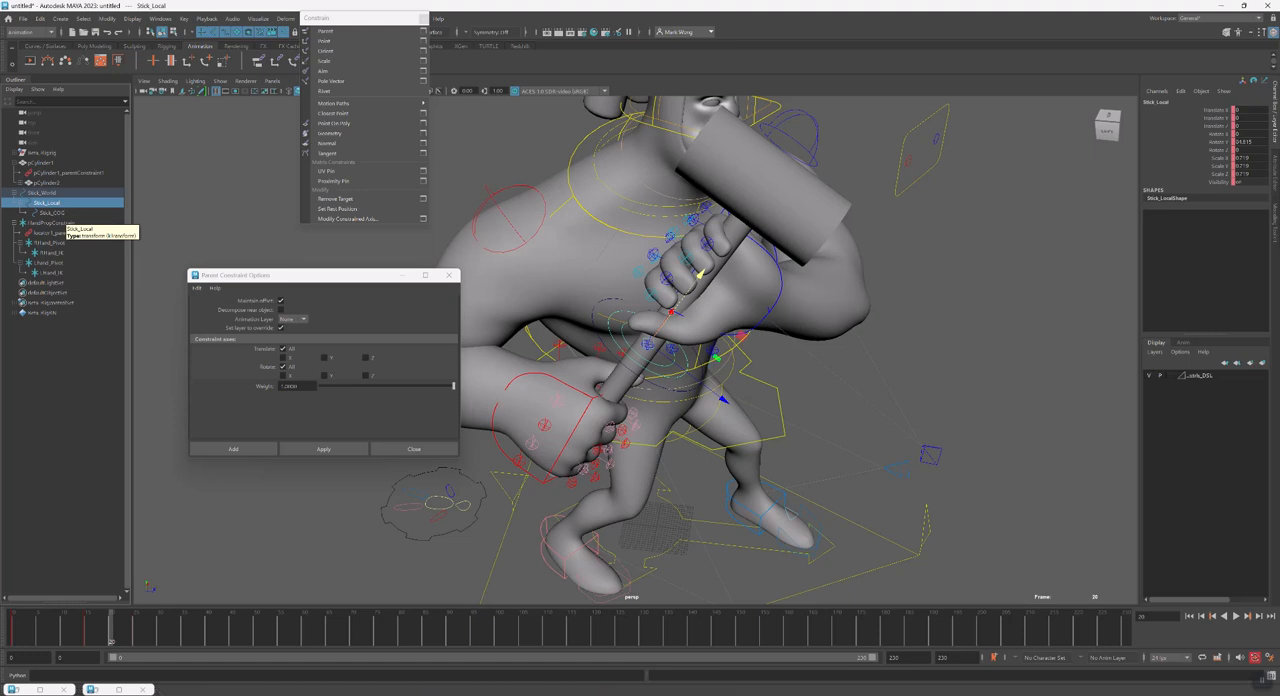
Switch to Paint and sketch a diagonal stick with a U-shaped curve and a small pivot loop on it
left_click(458, 690)
type("pai")
key("Return")
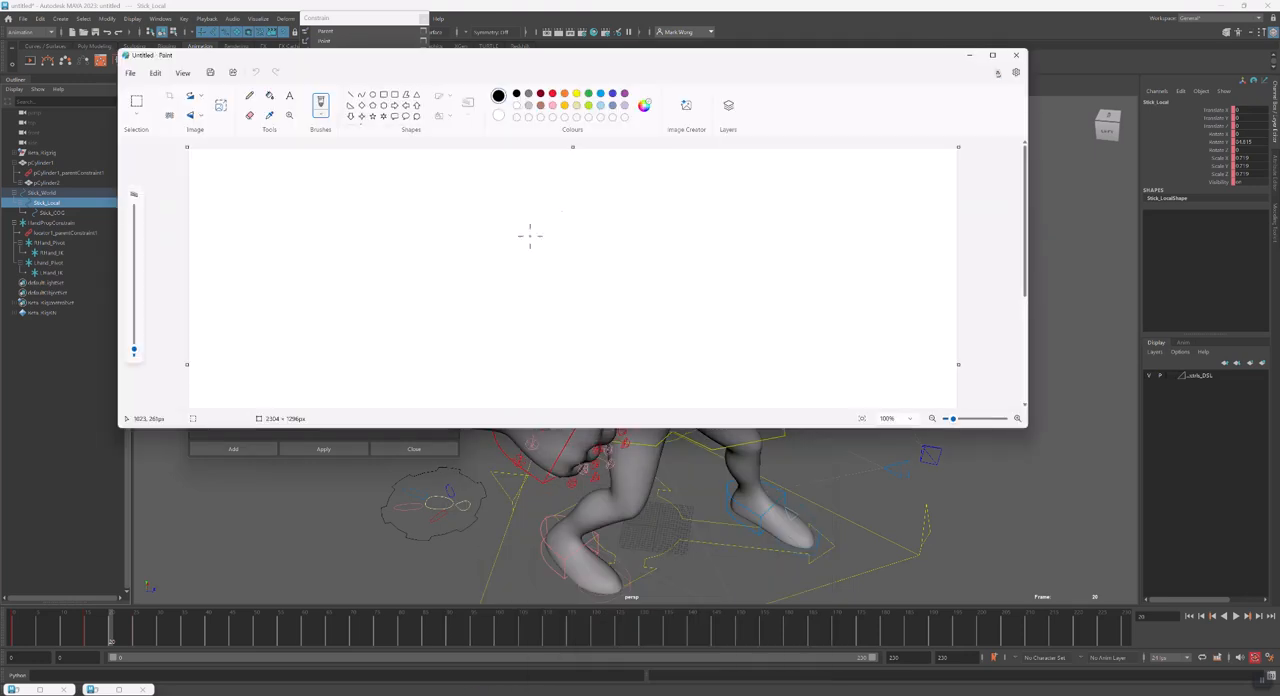
left_click_drag(632, 210, 489, 390)
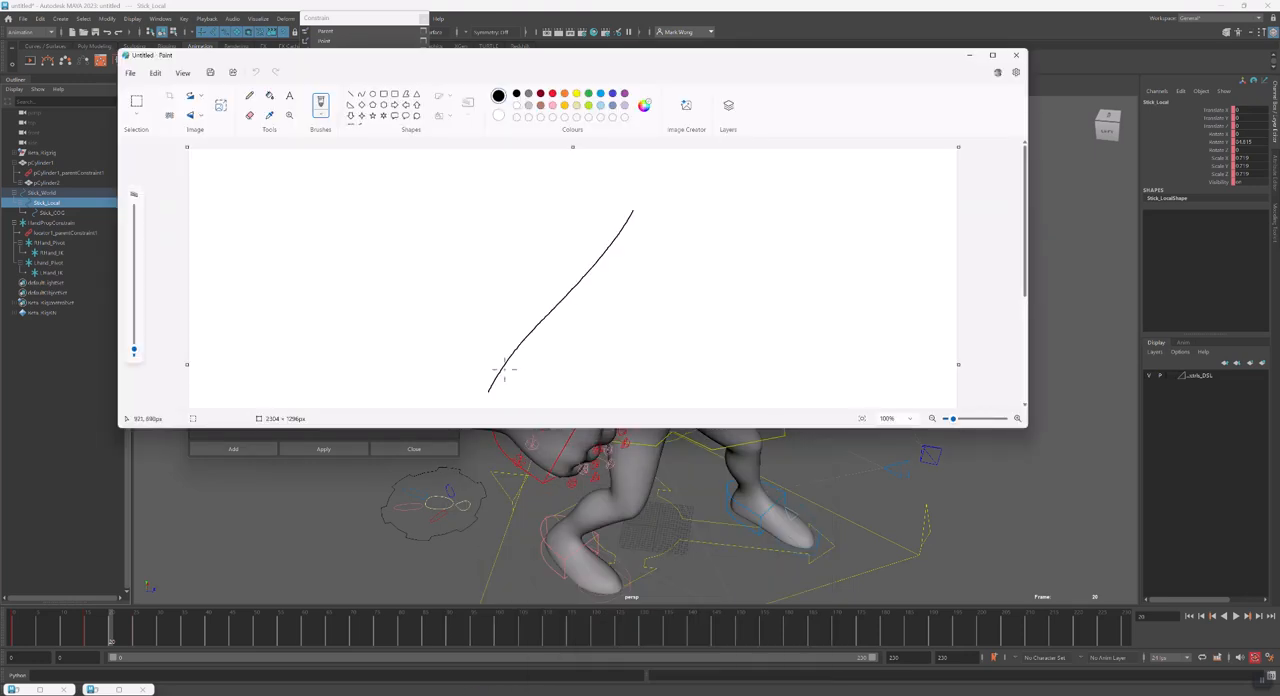
mouse_move(598, 205)
left_mouse_down()
mouse_move(618, 283)
mouse_move(658, 240)
left_mouse_up()
left_click_drag(554, 296, 549, 306)
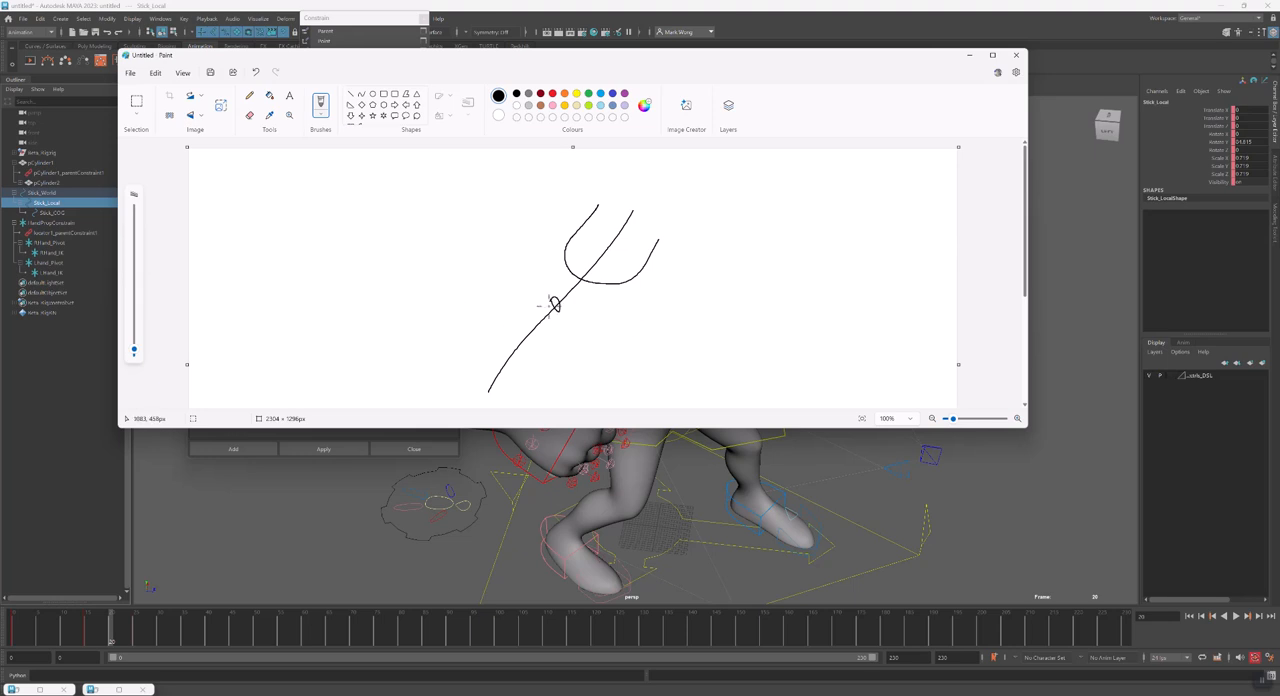
Sketch a stick figure holding a horizontal hammer beside the first drawing, and add extra strokes over the hammer head
mouse_move(789, 195)
left_mouse_down()
mouse_move(796, 238)
mouse_move(758, 240)
mouse_move(838, 214)
mouse_move(820, 222)
mouse_move(848, 236)
left_mouse_up()
left_click_drag(853, 190, 857, 194)
mouse_move(872, 208)
left_mouse_down()
mouse_move(888, 276)
mouse_move(877, 216)
left_mouse_up()
mouse_move(884, 266)
left_mouse_down()
mouse_move(840, 277)
mouse_move(857, 311)
mouse_move(911, 342)
left_mouse_up()
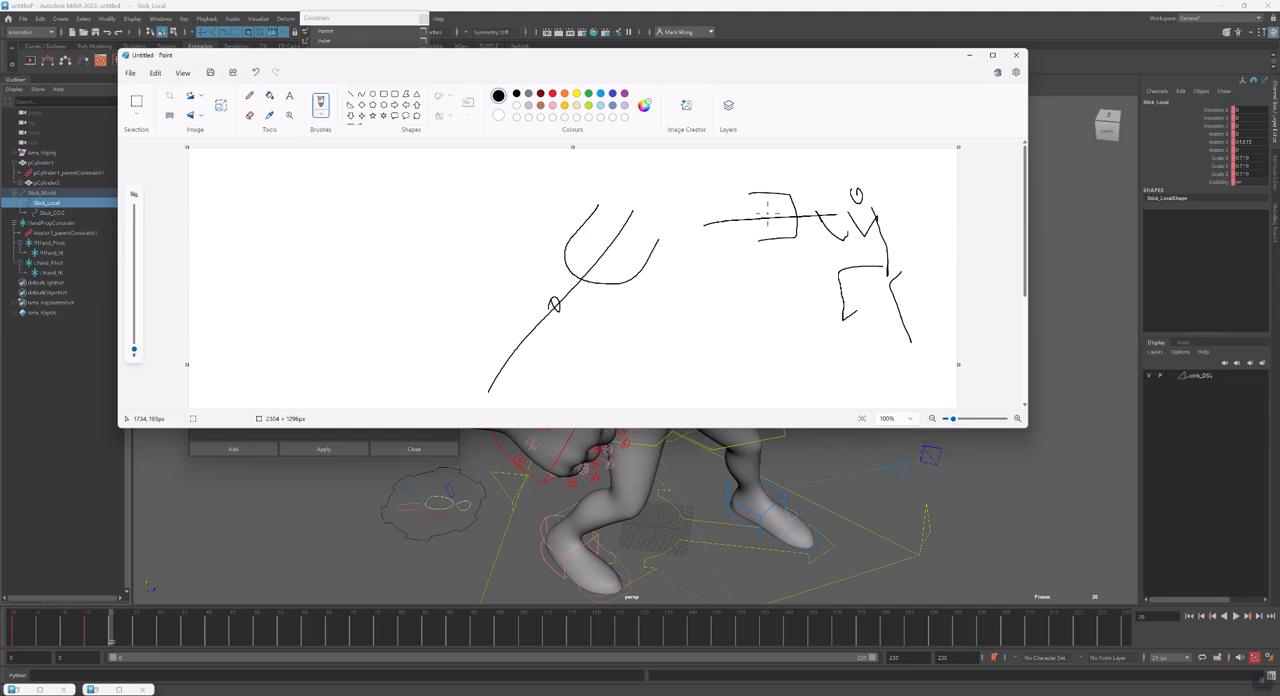
mouse_move(757, 215)
left_mouse_down()
mouse_move(820, 214)
mouse_move(784, 230)
mouse_move(828, 216)
left_mouse_up()
mouse_move(742, 190)
left_mouse_down()
mouse_move(805, 205)
mouse_move(762, 242)
mouse_move(791, 252)
left_mouse_up()
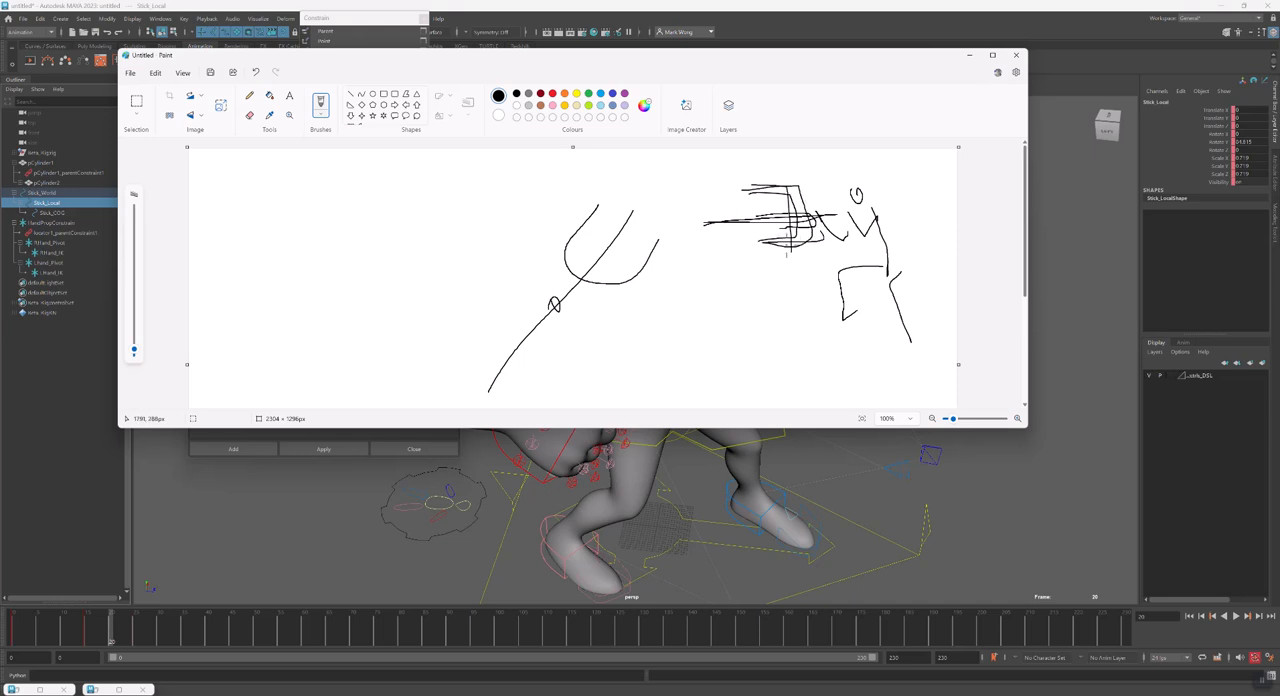
Switch back to Maya, try shifting Stick_COG away from its position, and undo the move
left_click(110, 519)
left_click(58, 196)
left_click(58, 213)
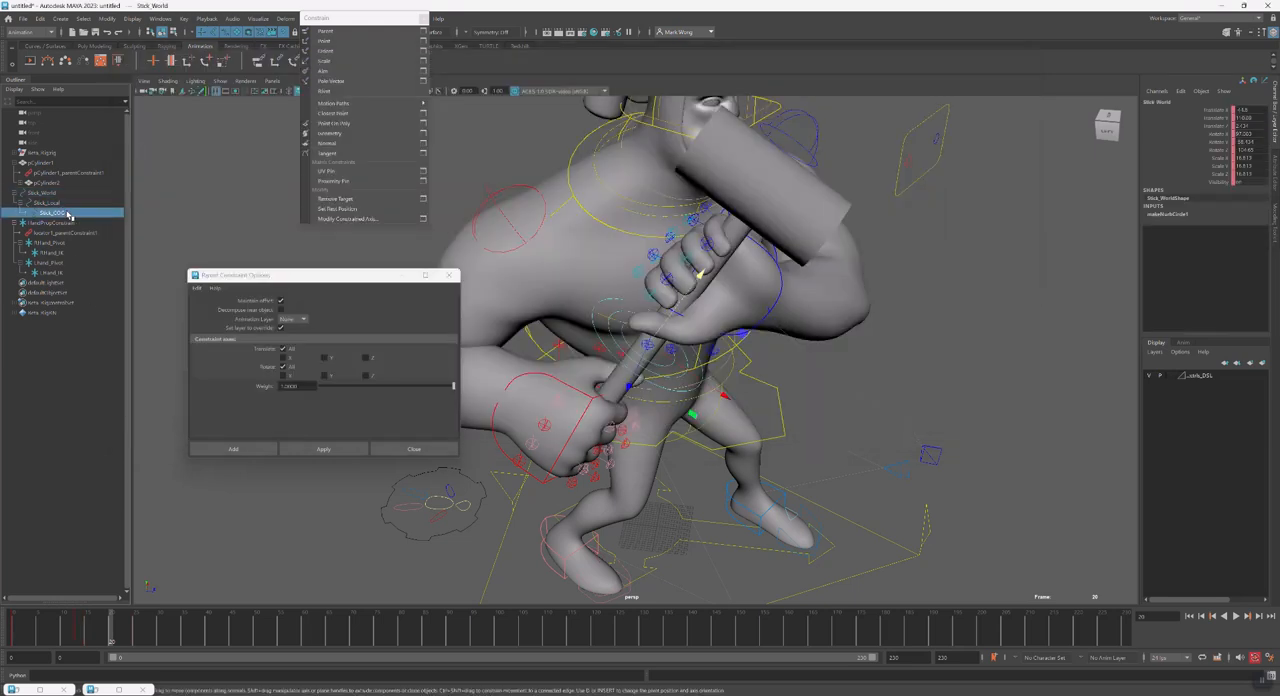
left_click_drag(656, 351, 648, 365)
key("ctrl+z")
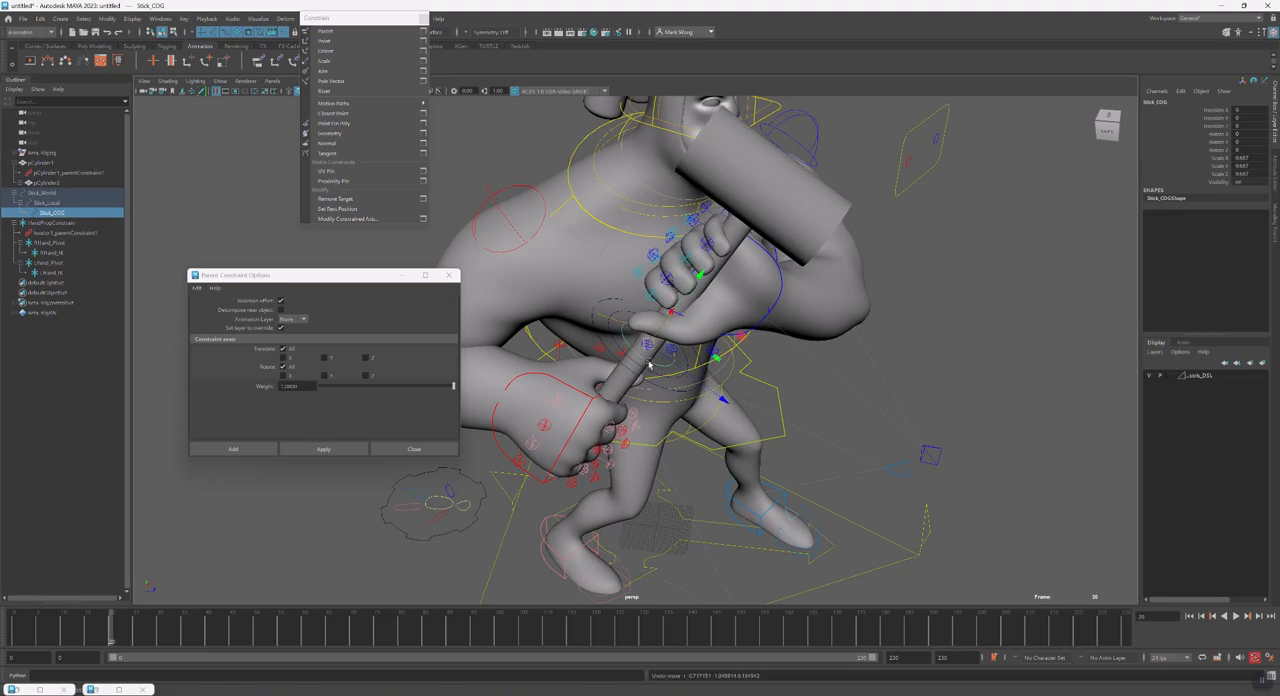
Delete locator1_parentConstraint1 and parent-constrain HandPropConstrain to Stick_COG instead of Stick_World
left_click(69, 234)
key("Delete")
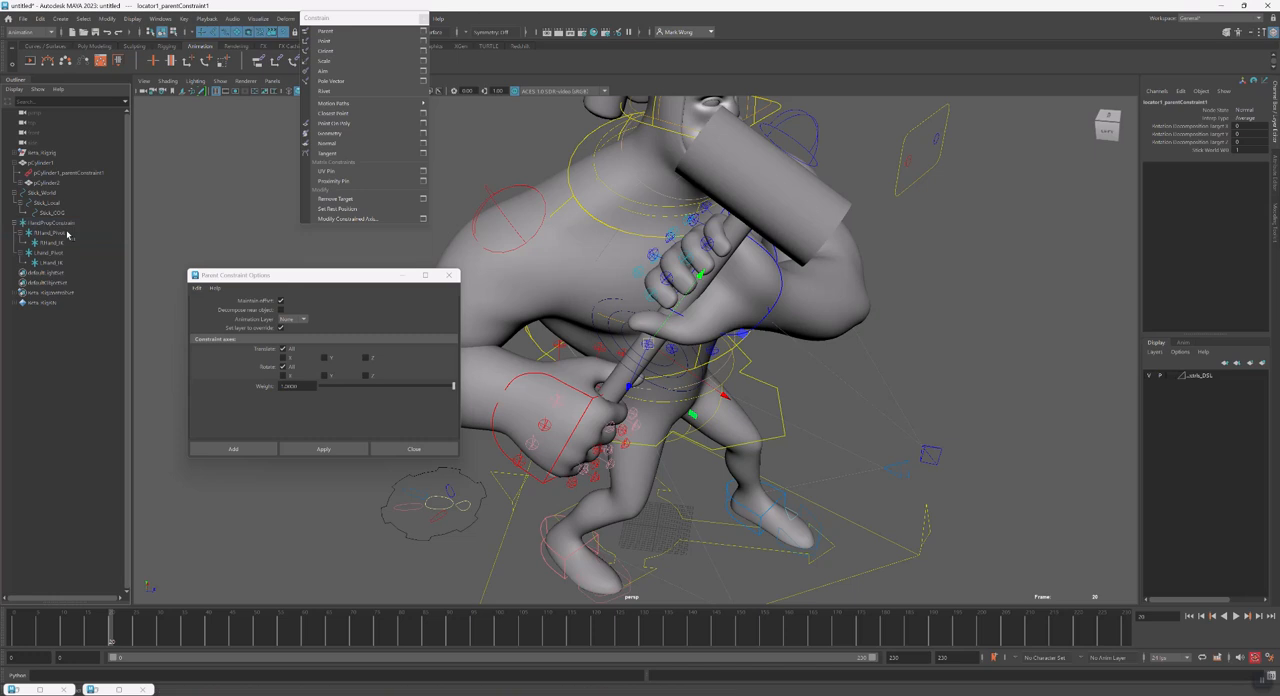
left_click(69, 214)
left_click(70, 224, "ctrl")
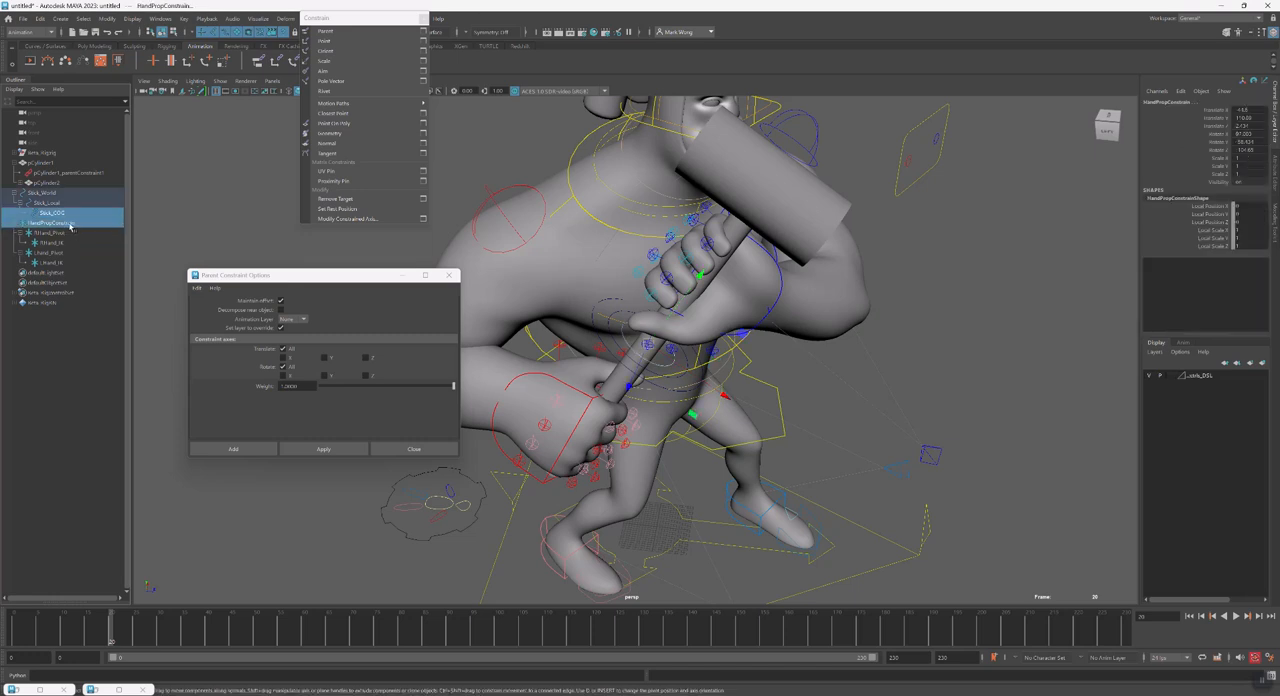
key("g")
left_click(70, 215)
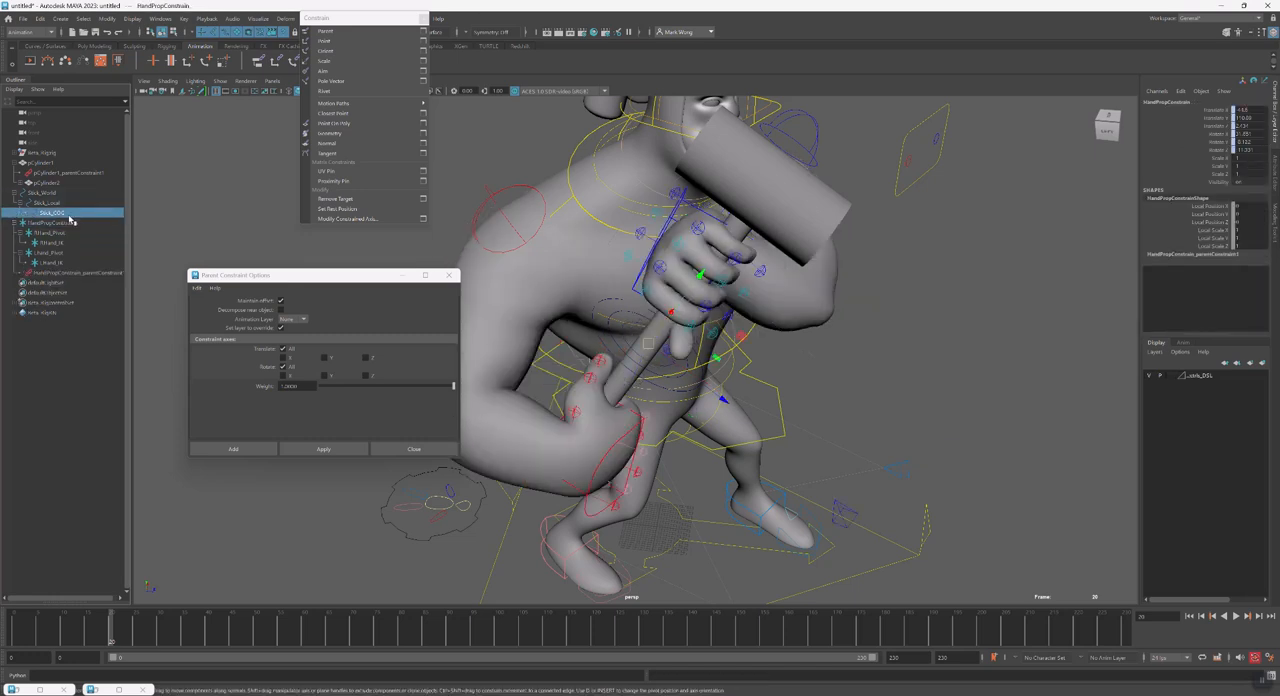
Test the Stick_COG constraint by rotating Stick_COG, RHand_Pivot and LHand_Pivot in turn
key("e")
left_click_drag(675, 395, 578, 374)
left_click(50, 232)
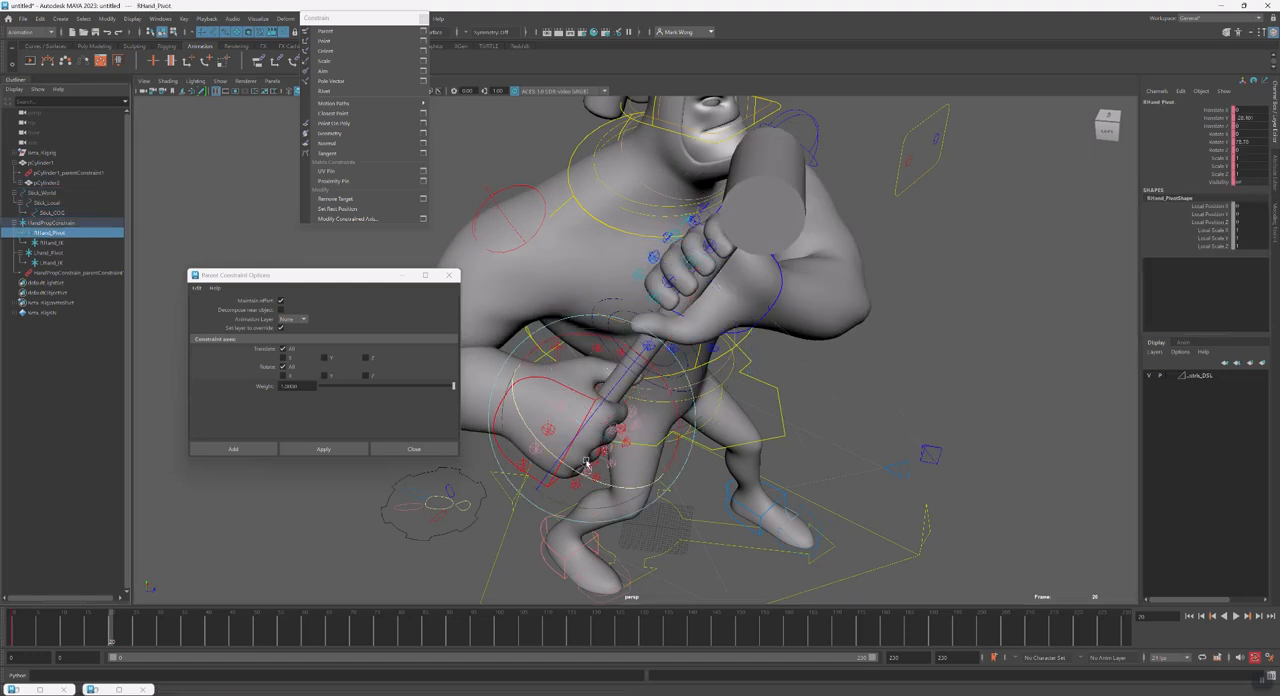
left_click_drag(605, 488, 641, 495)
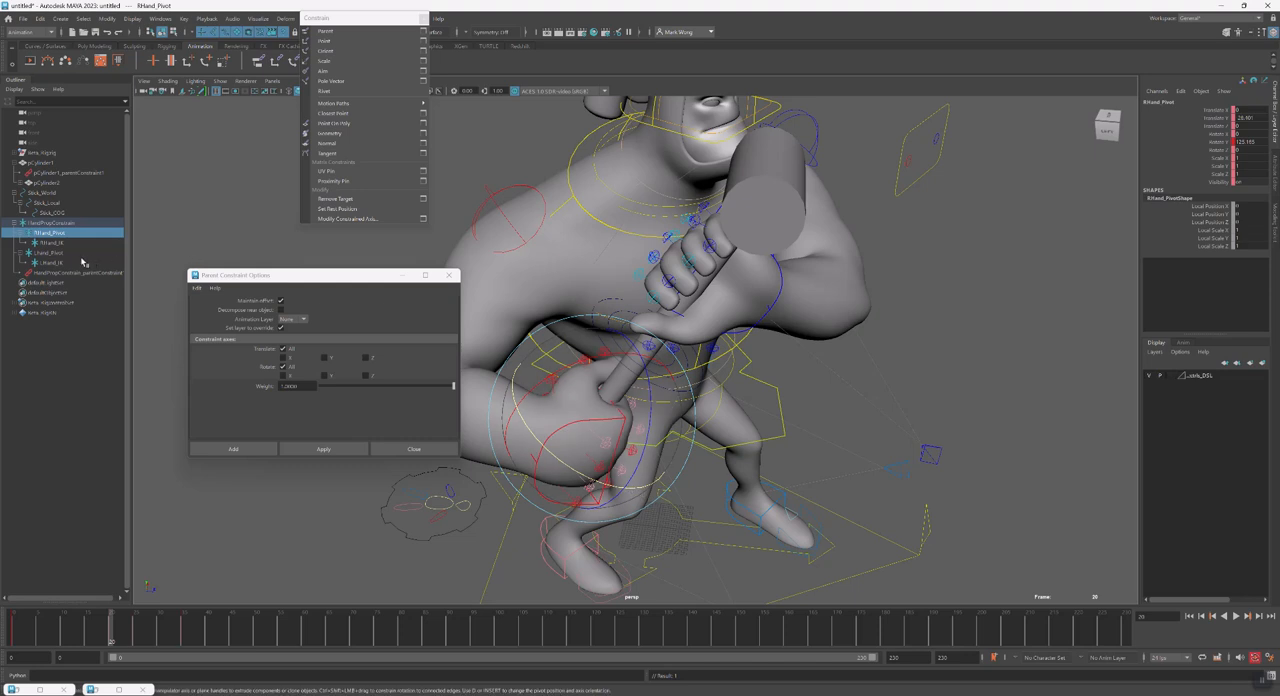
left_click(60, 252)
left_click_drag(730, 324, 741, 350)
Undo the test rotations, the Stick_COG constraint and the deletion of locator1_parentConstraint1
key("ctrl+z")
key("ctrl+z")
key("ctrl+z")
key("ctrl+z")
key("ctrl+z")
key("ctrl+z")
key("ctrl+z")
key("ctrl+z")
key("ctrl+z")
key("ctrl+z")
key("ctrl+z")
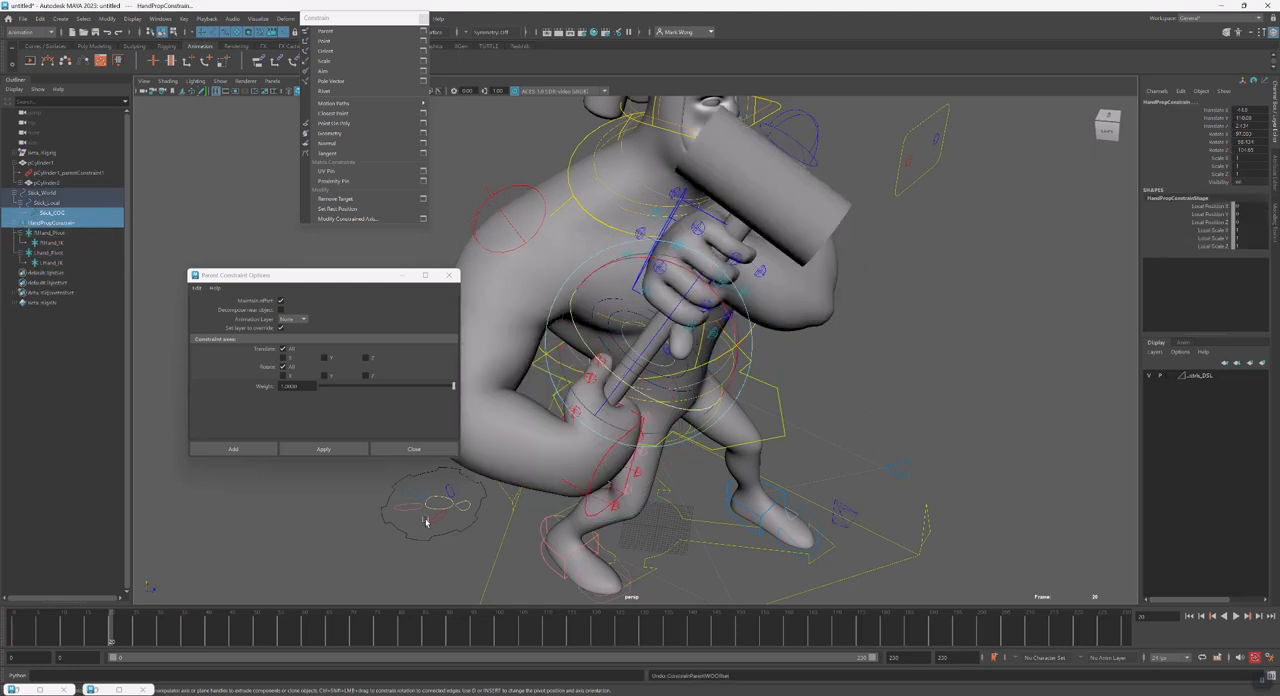
key("ctrl+z")
key("ctrl+z")
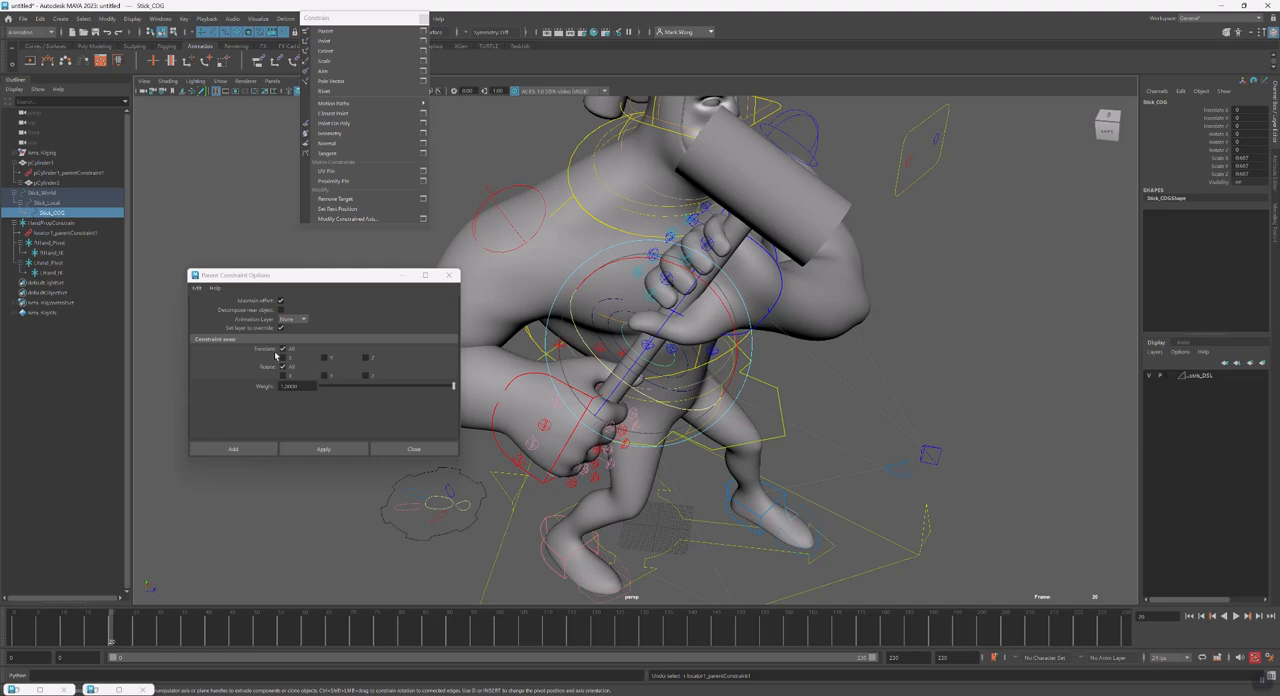
Select Stick_Local and adjust its Y rotation at frame 20 to twist the hammer slightly
left_click(57, 193)
left_click(60, 204)
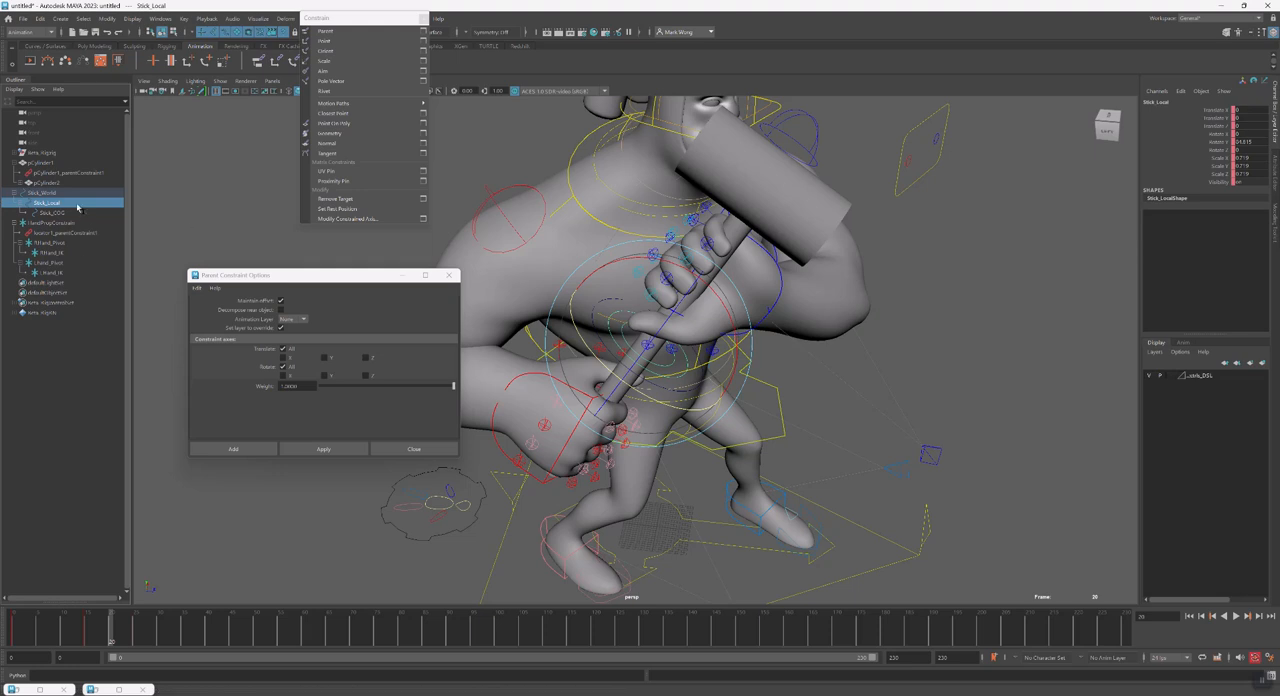
left_click_drag(701, 404, 697, 414)
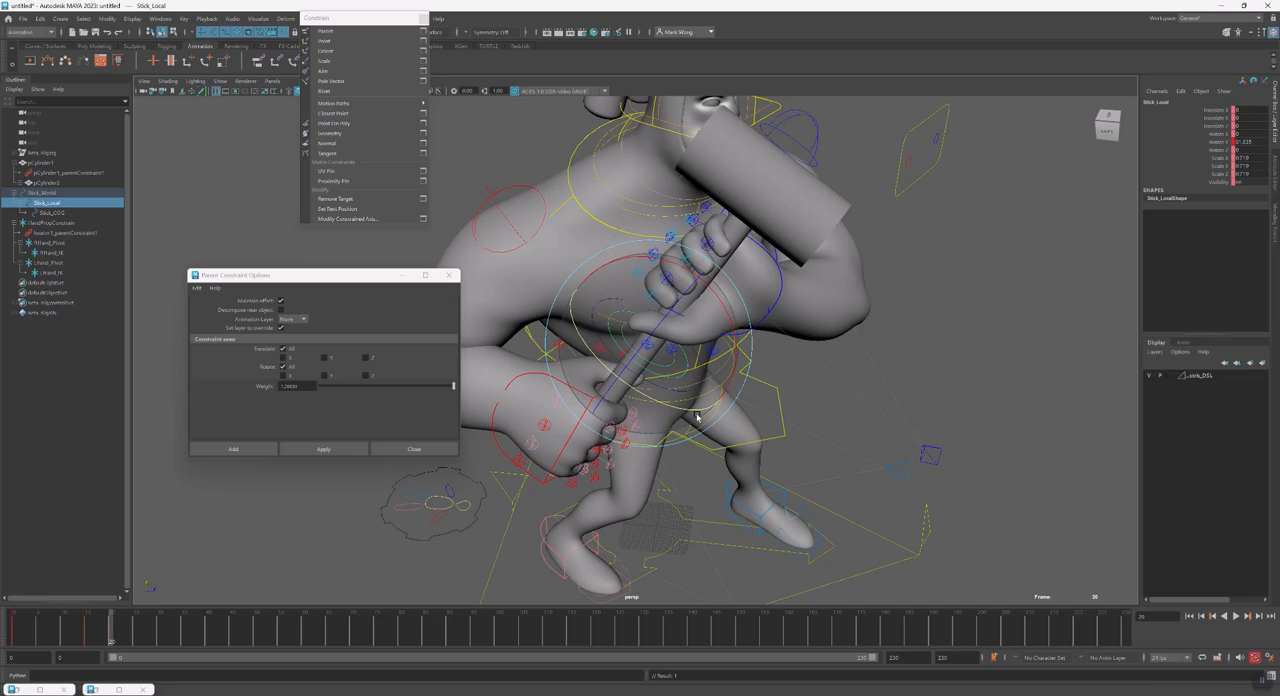
Scrub to frame 34 and examine the hand IK locators, RHand_Pivot, Stick_COG, Stick_World and HandPropConstrain in the hierarchy
left_click(52, 272)
left_click(50, 252)
left_click_drag(150, 638, 179, 643)
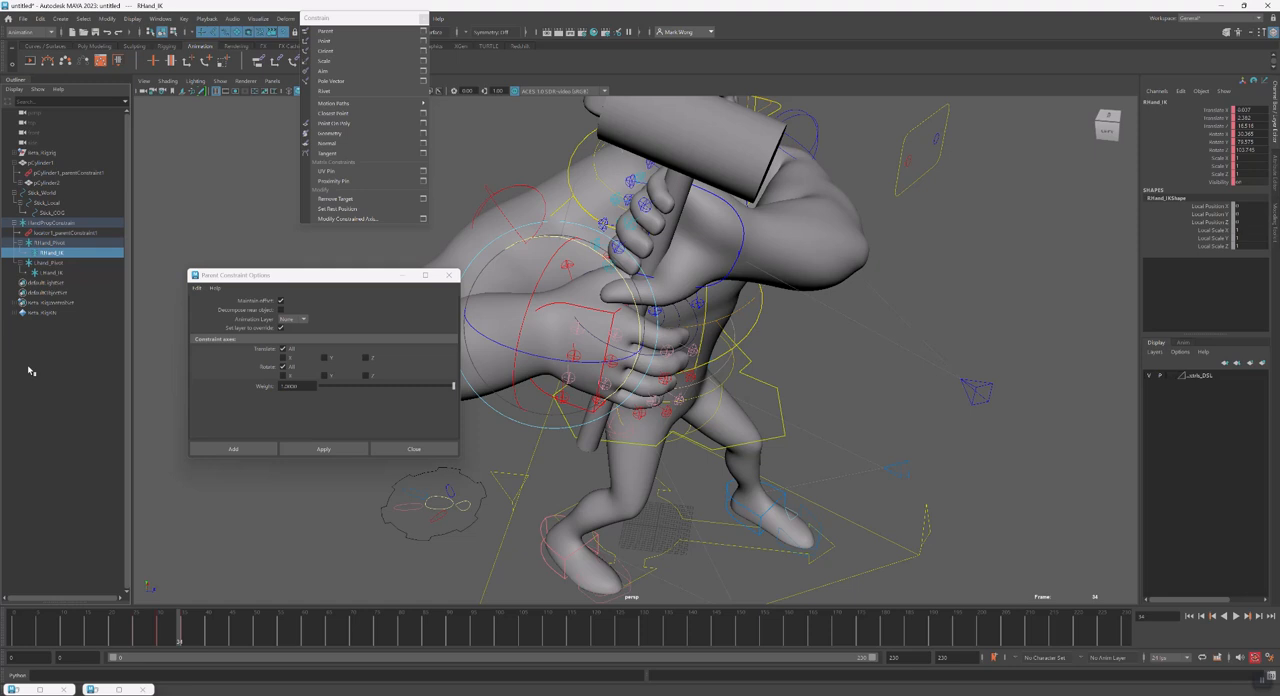
left_click(66, 270)
left_click(50, 242)
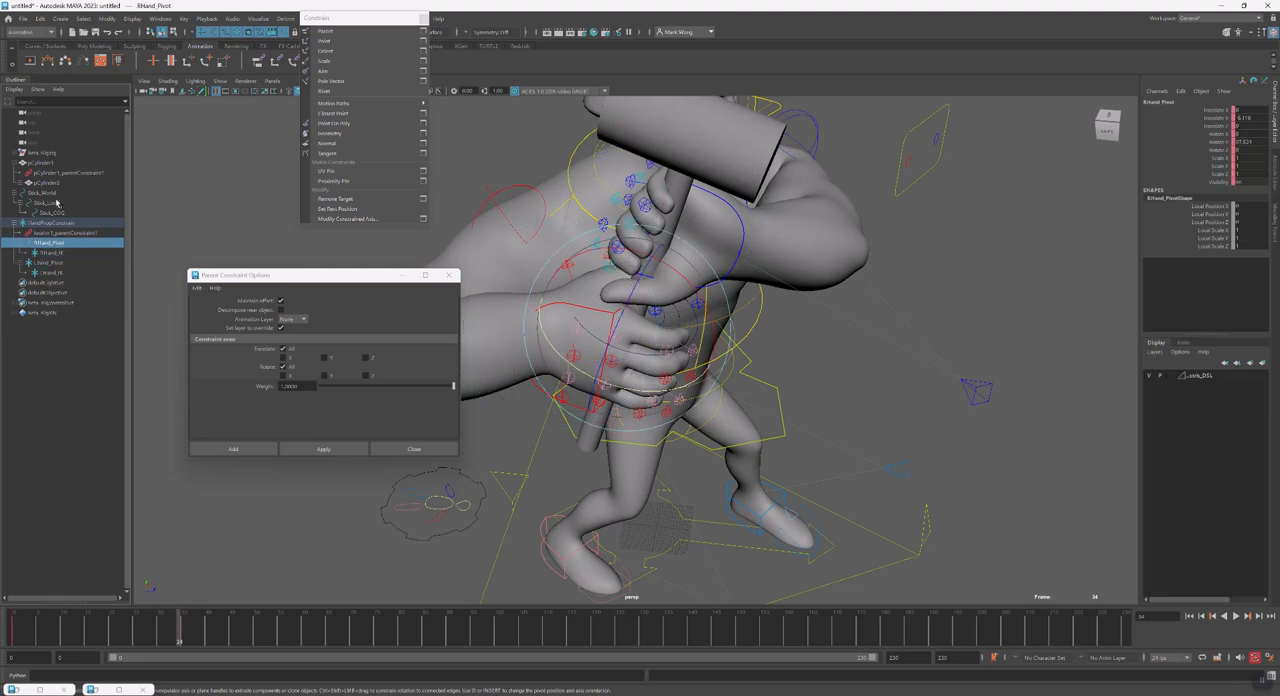
left_click(62, 213)
left_click(58, 194)
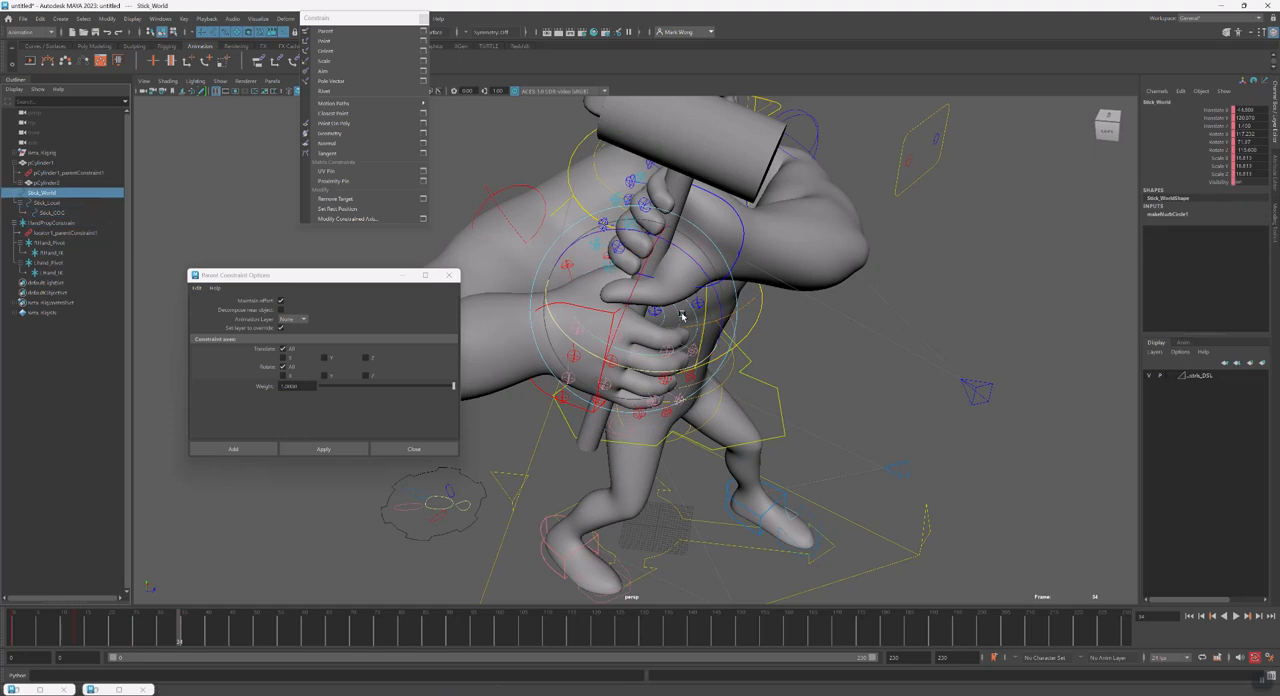
left_click(52, 213)
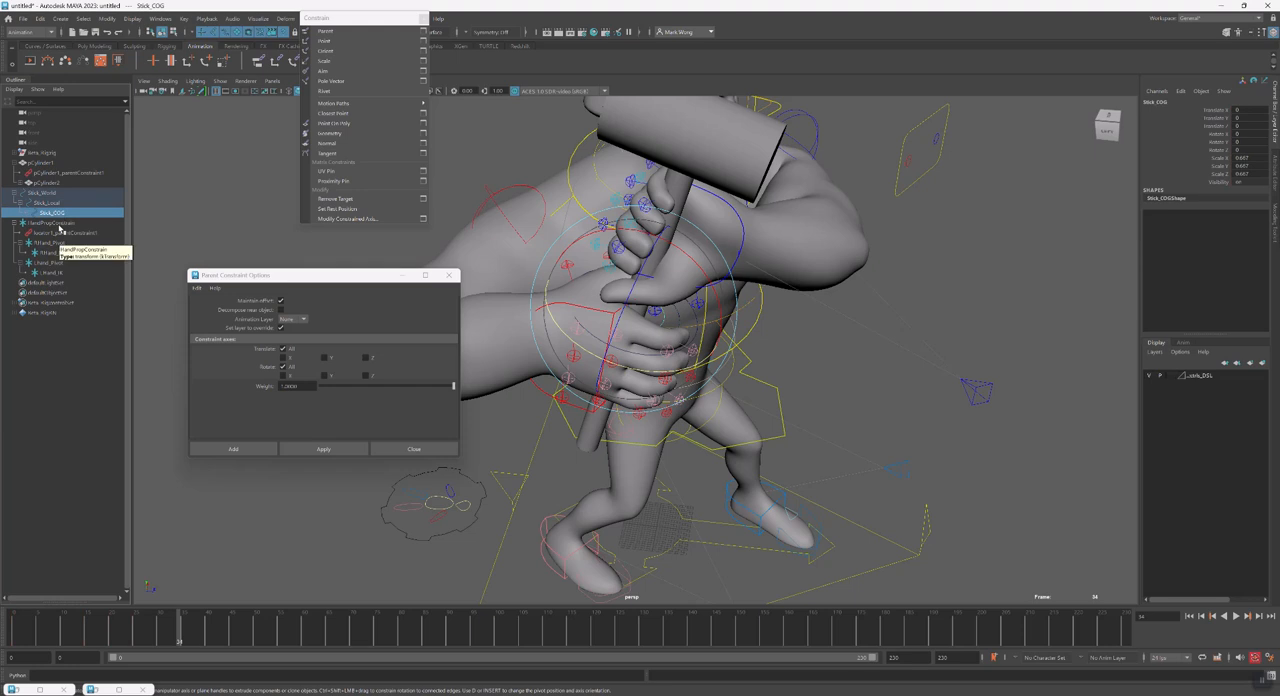
left_click(63, 223)
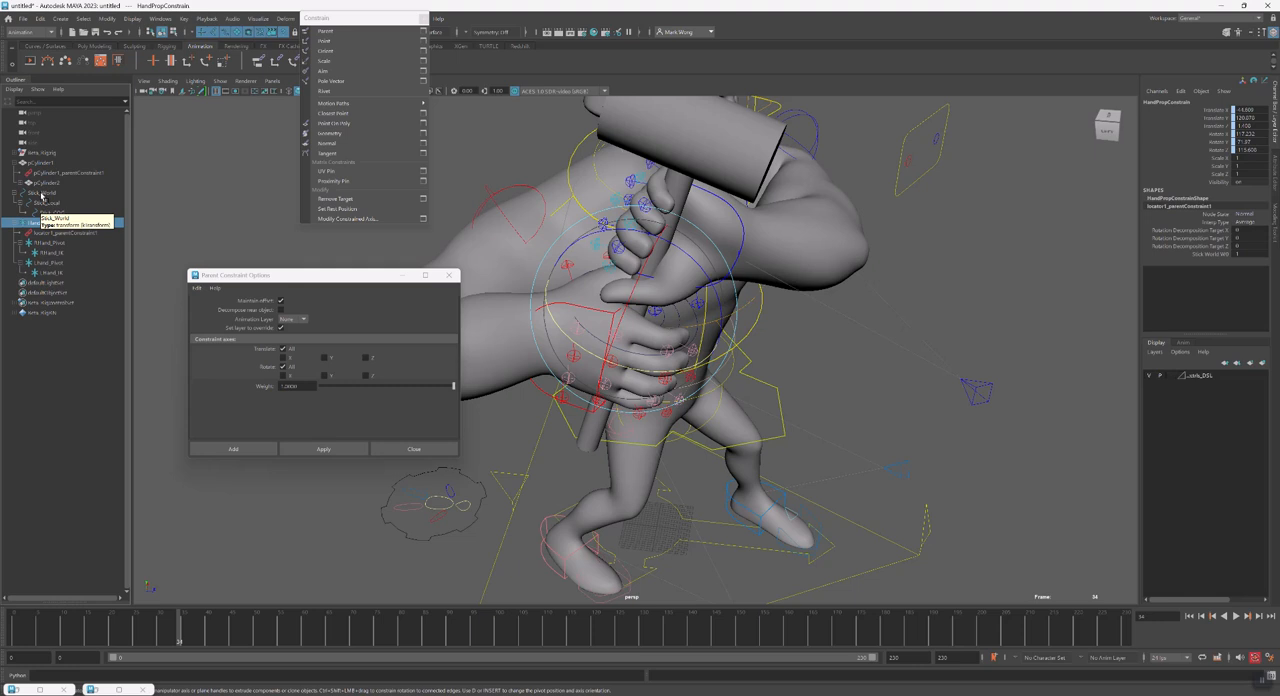
left_click(42, 192, "ctrl")
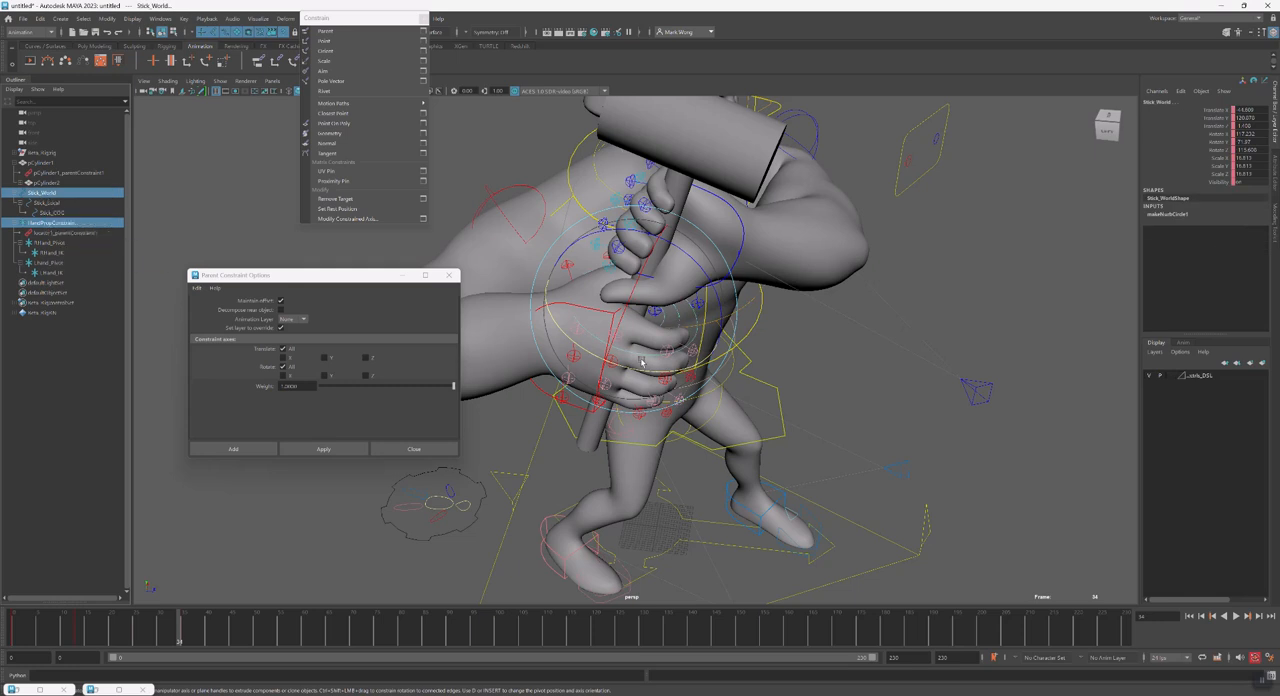
left_click(64, 224)
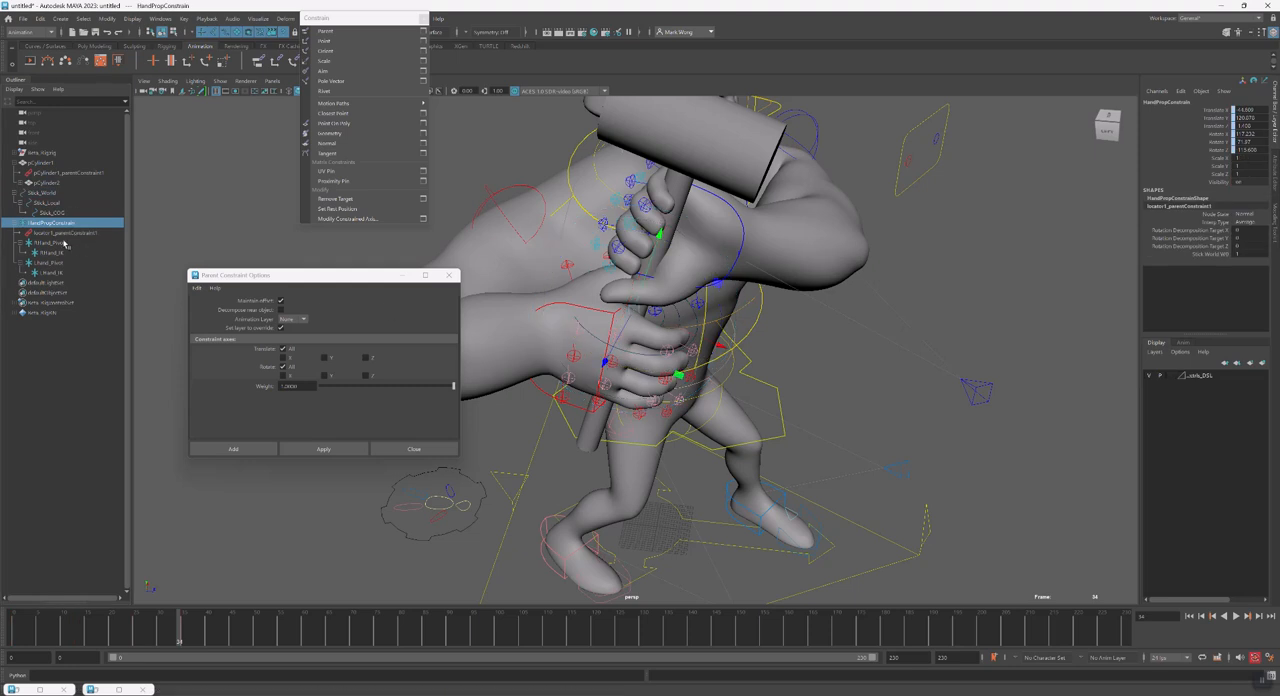
Try setting the scale of RHand_IK and LHand_IK to 5 on all axes, and undo it
left_click(63, 252, "ctrl")
left_click(66, 272, "ctrl")
left_click_drag(1217, 160, 1214, 175)
type("5")
key("Return")
key("ctrl+z")
Try enlarging RHand_Pivot uniformly with the Scale tool, and undo the change
left_click(50, 242)
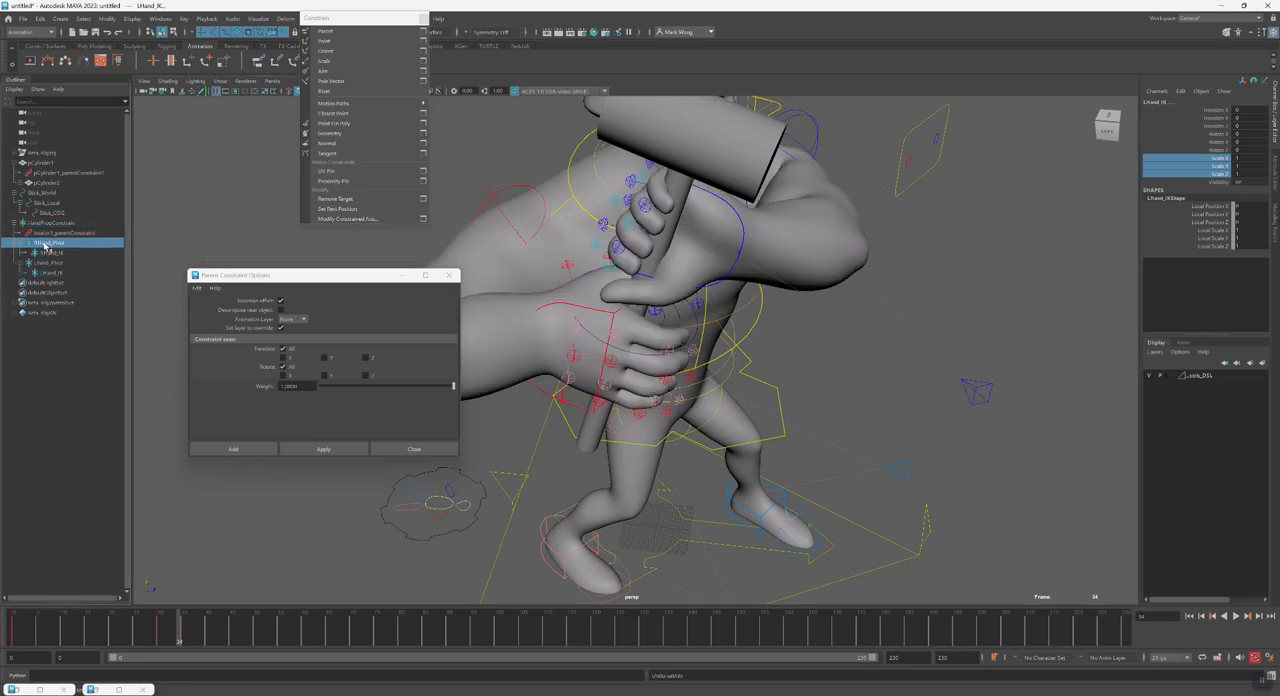
key("r")
left_click_drag(627, 328, 653, 331)
key("ctrl+z")
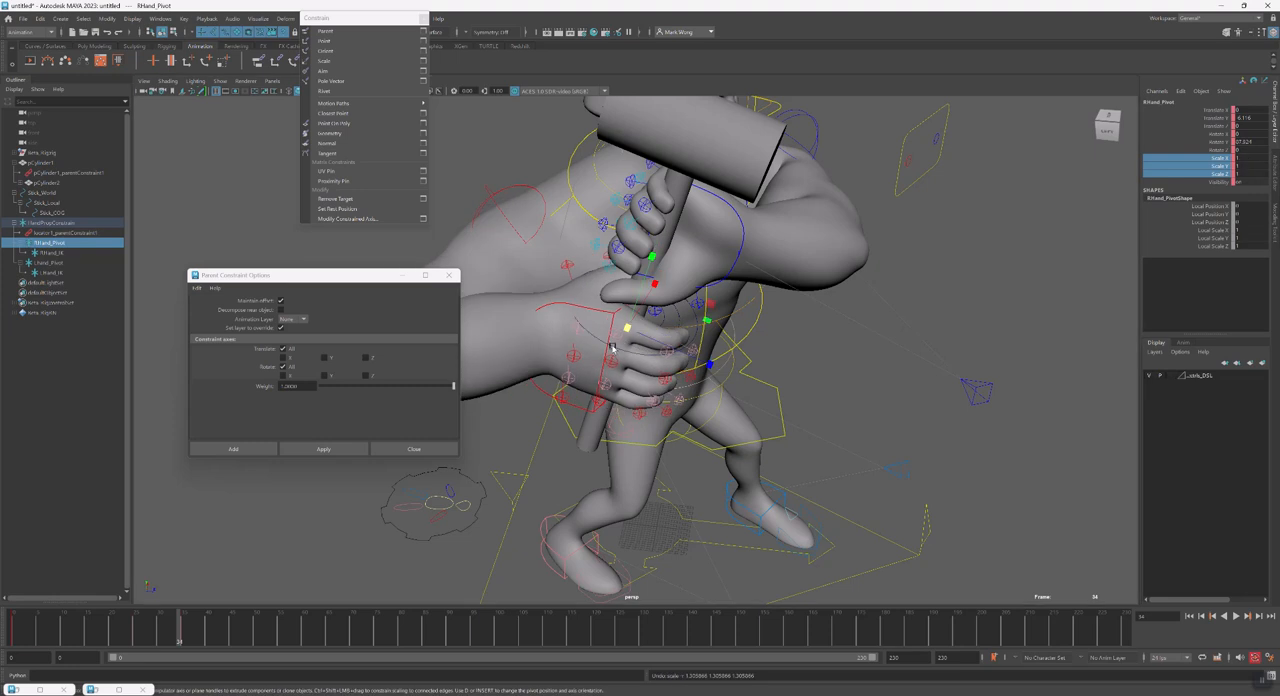
Examine the locators inside the right hand and HandPropConstrain up close in wireframe, and restore shaded display
key("4")
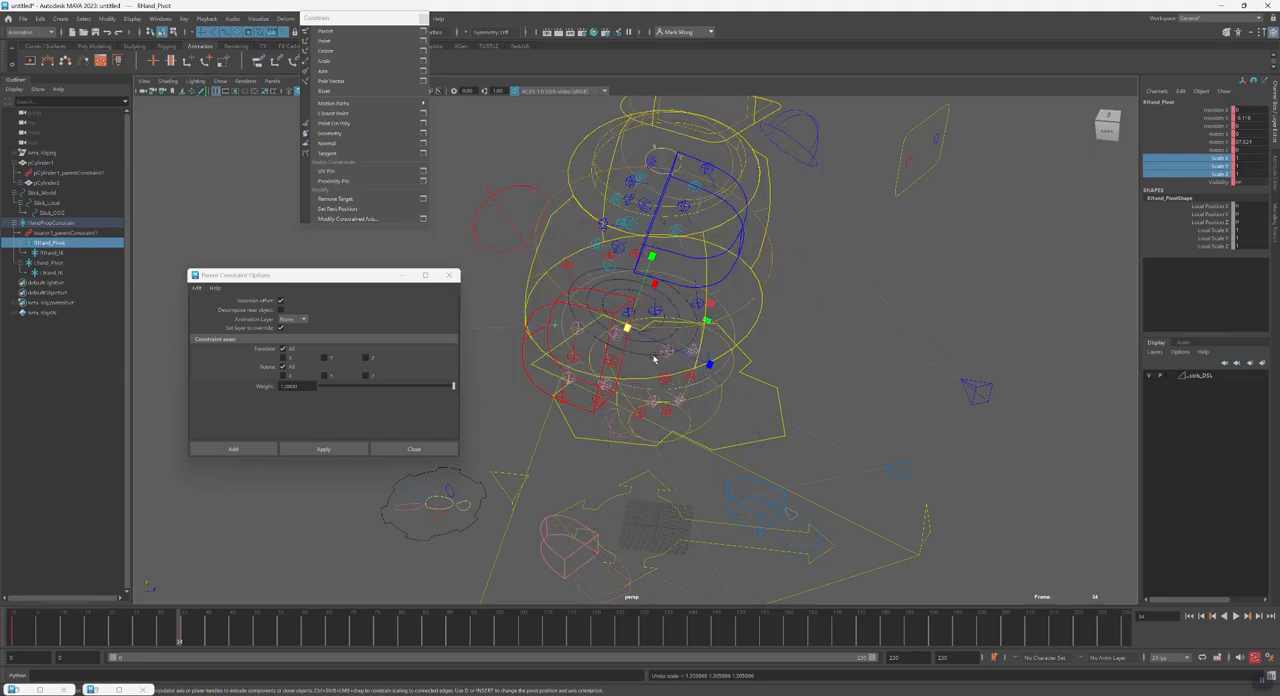
left_click(845, 357)
left_click_drag(846, 370, 755, 373, "alt")
right_click_drag(616, 345, 790, 359, "alt")
left_click_drag(635, 357, 688, 368, "alt")
left_click(46, 224)
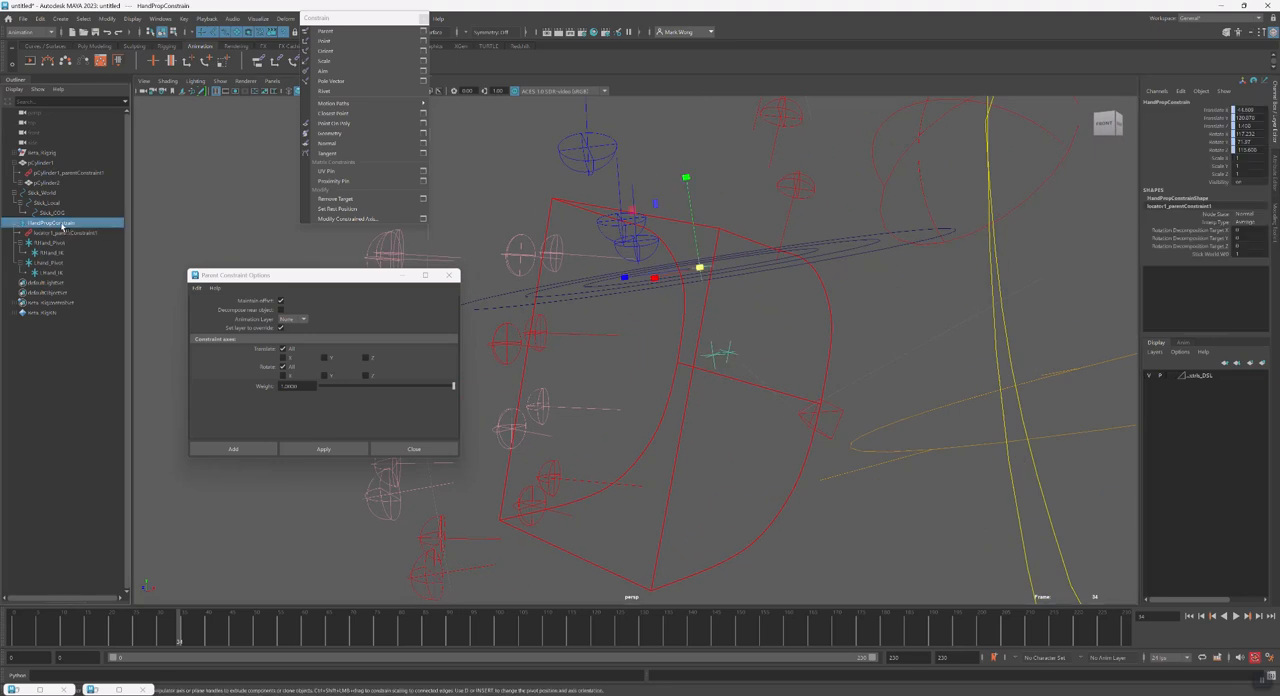
key("5")
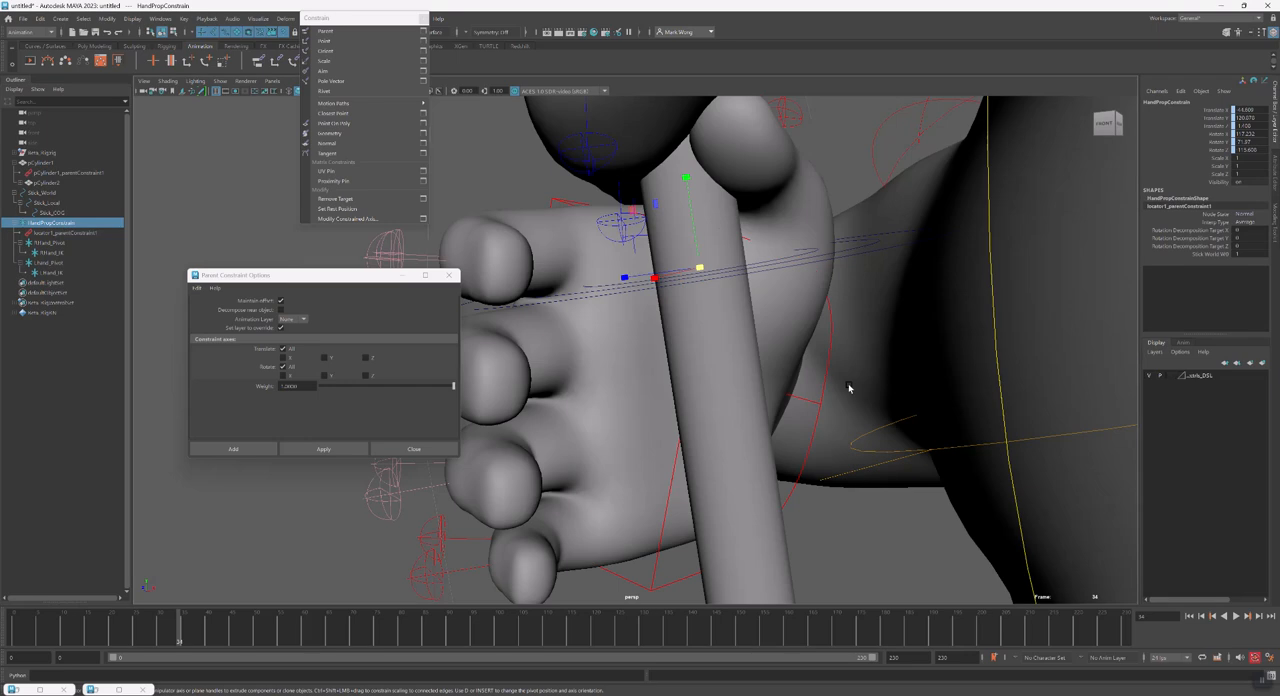
Try enlarging both hand pivots and both hand IK locators together, and RHand_Pivot on its own
left_click(64, 244)
left_click(64, 253)
left_click(66, 274, "ctrl")
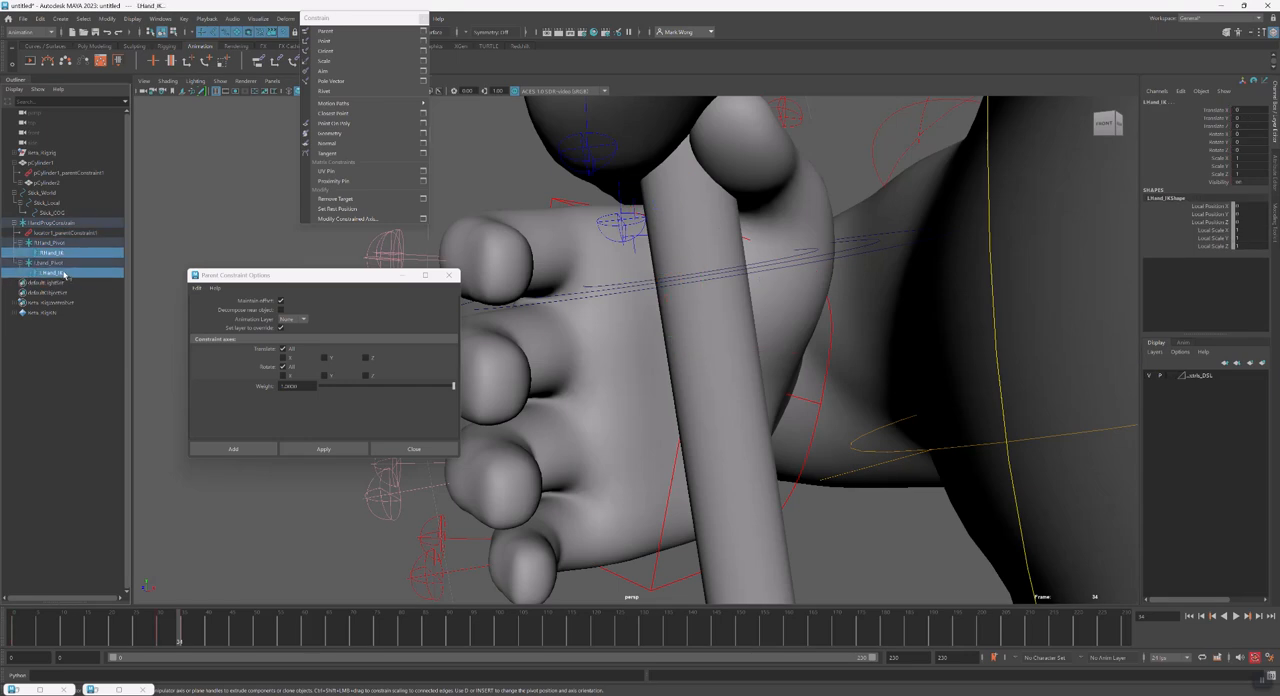
left_click(63, 243)
left_click_drag(66, 254, 66, 272)
left_click(66, 243, "ctrl")
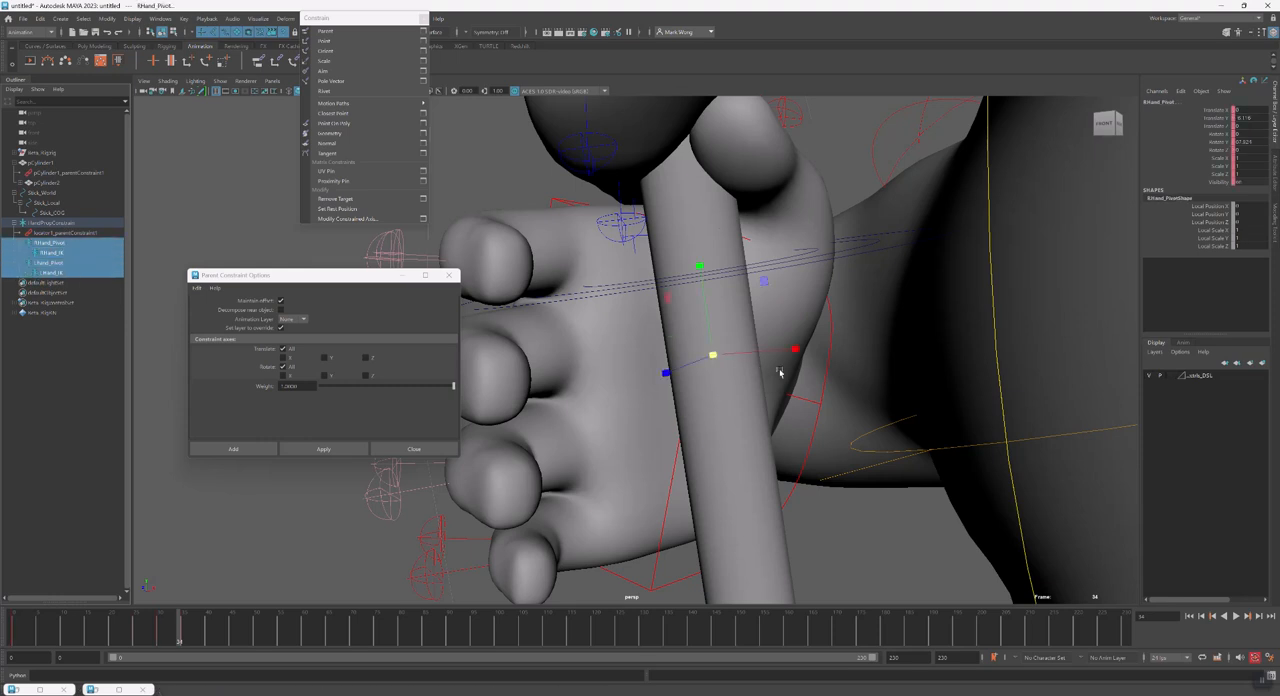
left_click_drag(713, 356, 864, 375)
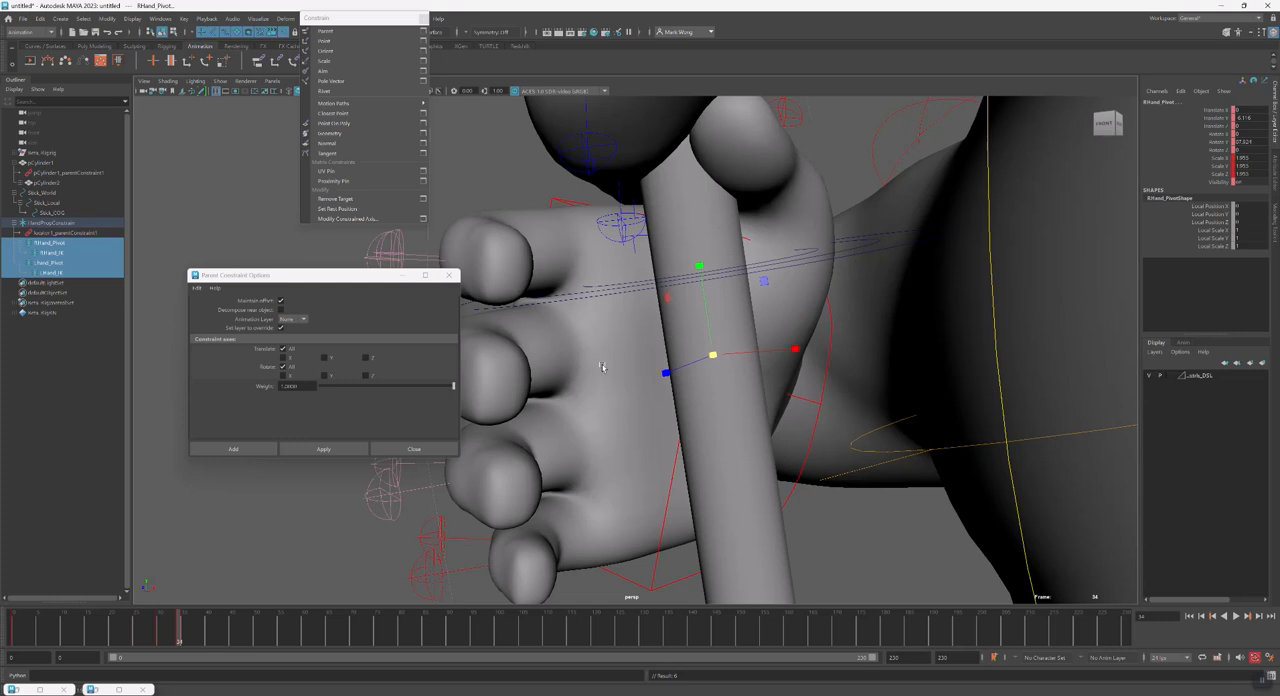
scroll(774, 420, "down", 5)
left_click_drag(580, 395, 691, 404, "alt")
scroll(689, 404, "down", 2)
left_click_drag(677, 356, 971, 412)
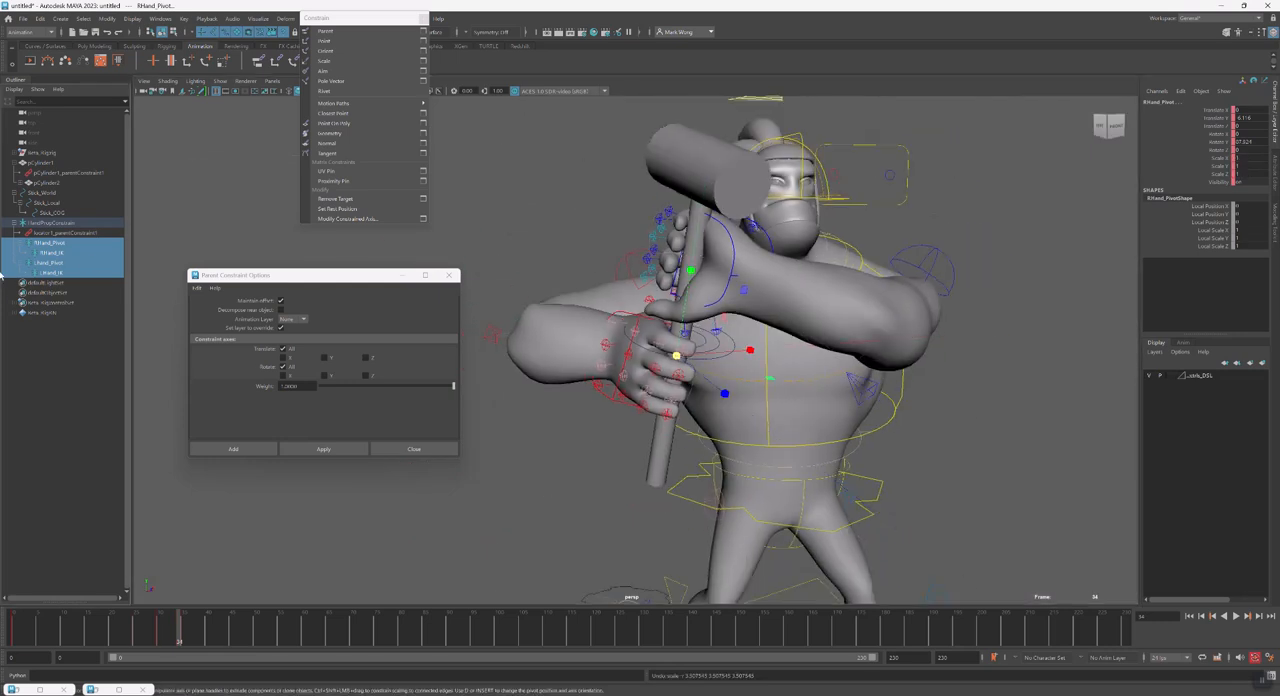
left_click(68, 243)
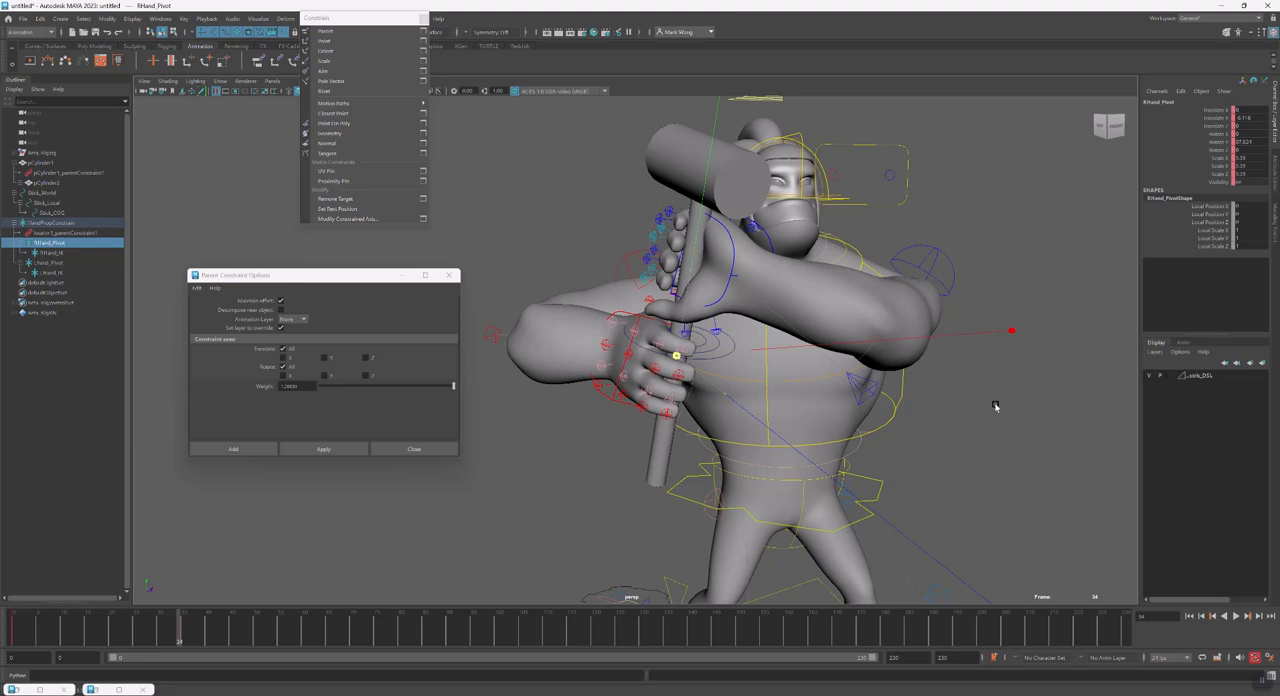
Scale RHand_IK and LHand_IK together to about 28 so the locators extend beyond the hands
left_click(50, 253)
left_click(50, 272, "ctrl")
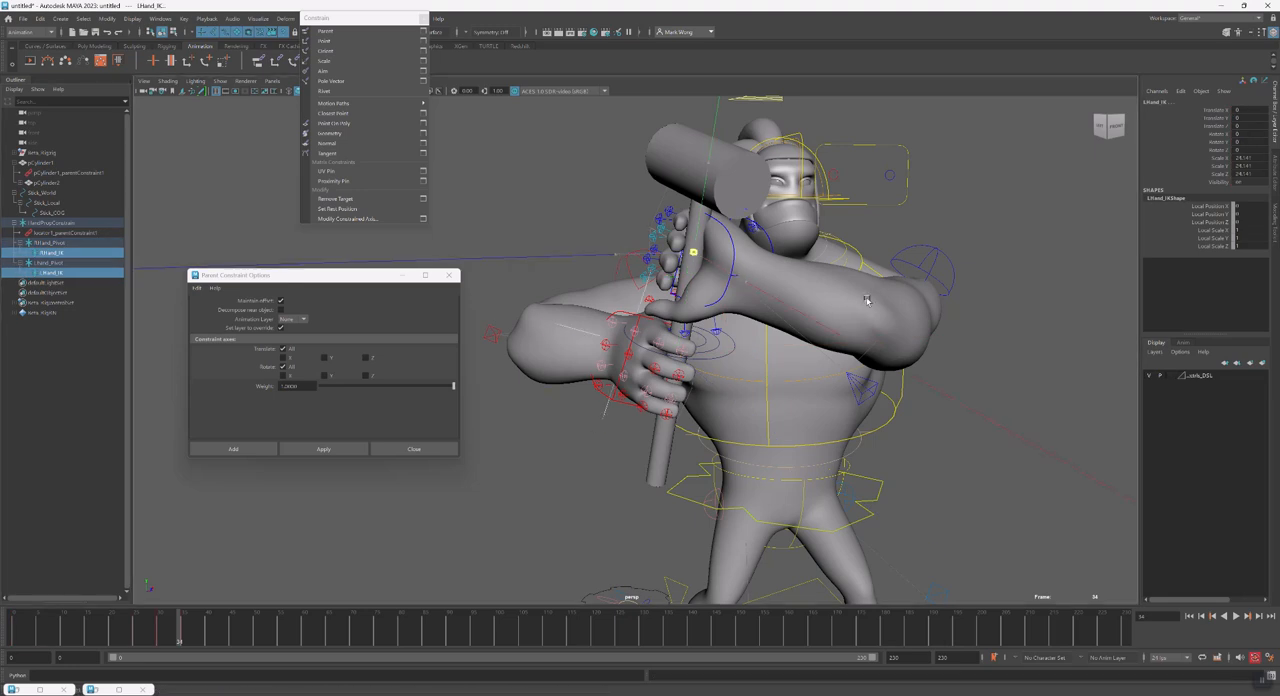
left_click_drag(893, 306, 622, 425, "alt")
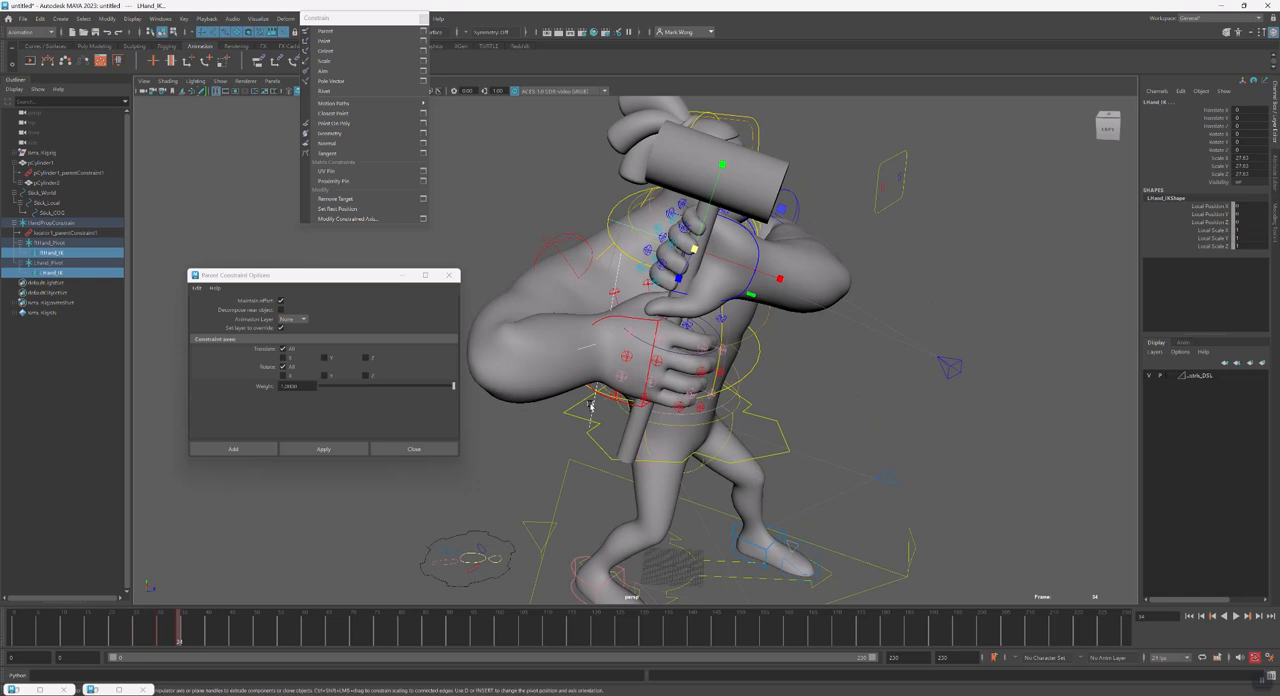
Parent-constrain the right hand IK control to RHand_IK and the left hand IK control to LHand_IK
left_click(592, 404)
left_click(609, 397, "shift")
key("g")
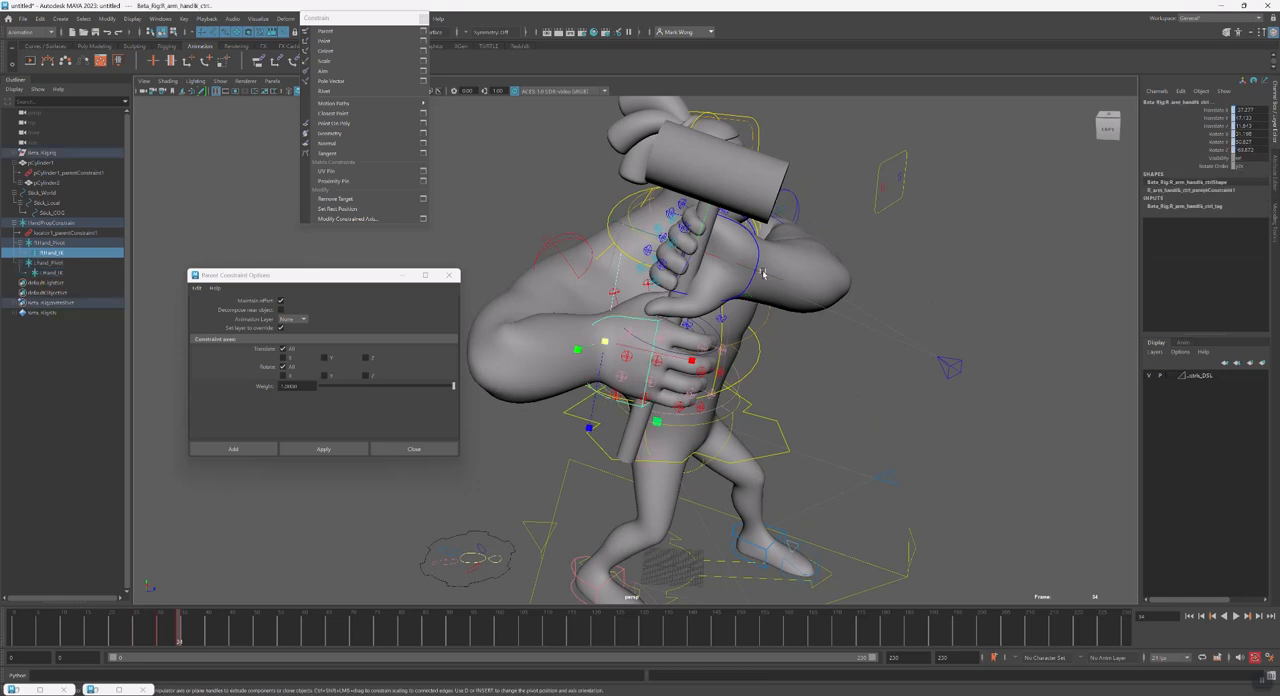
left_click(760, 275)
left_click(750, 289, "shift")
key("g")
left_click(839, 401)
left_click_drag(728, 364, 672, 352, "alt")
right_click_drag(672, 352, 783, 371, "alt")
left_click_drag(774, 371, 733, 357, "alt")
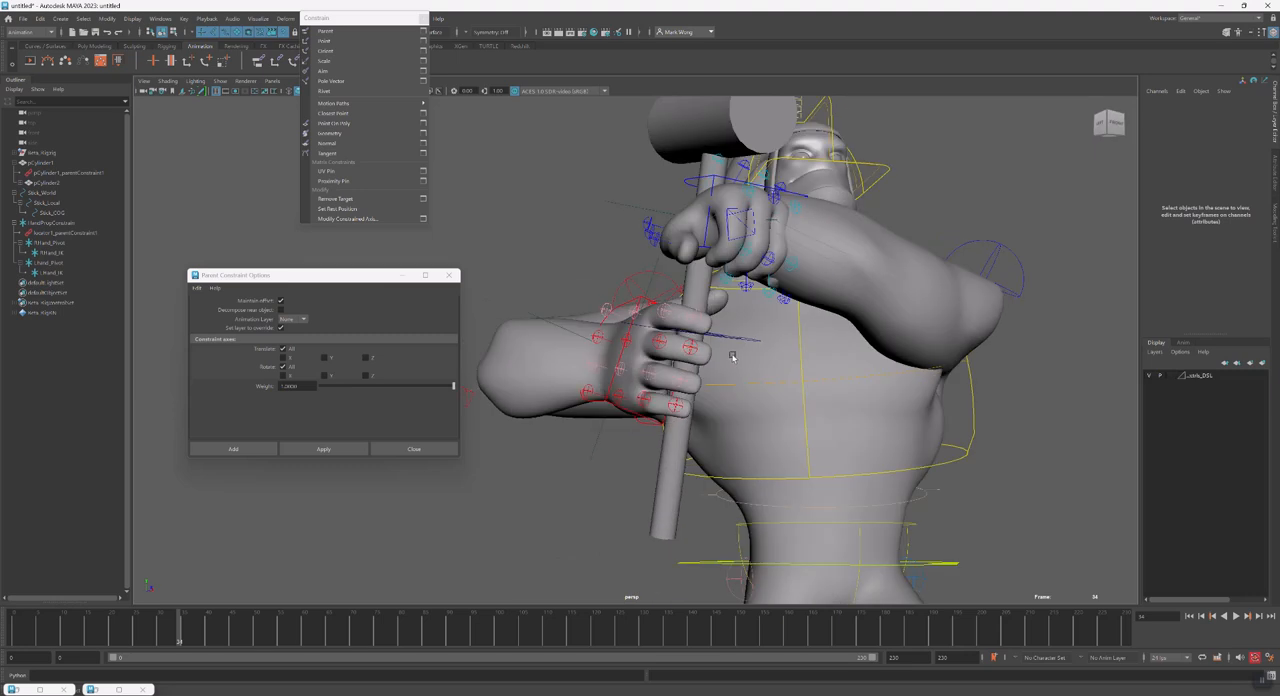
Examine HandPropConstrain's placement on the hammer stick in wireframe display
left_click(50, 223)
left_click_drag(718, 402, 640, 454, "alt")
key("4")
right_click_drag(640, 454, 682, 432, "alt")
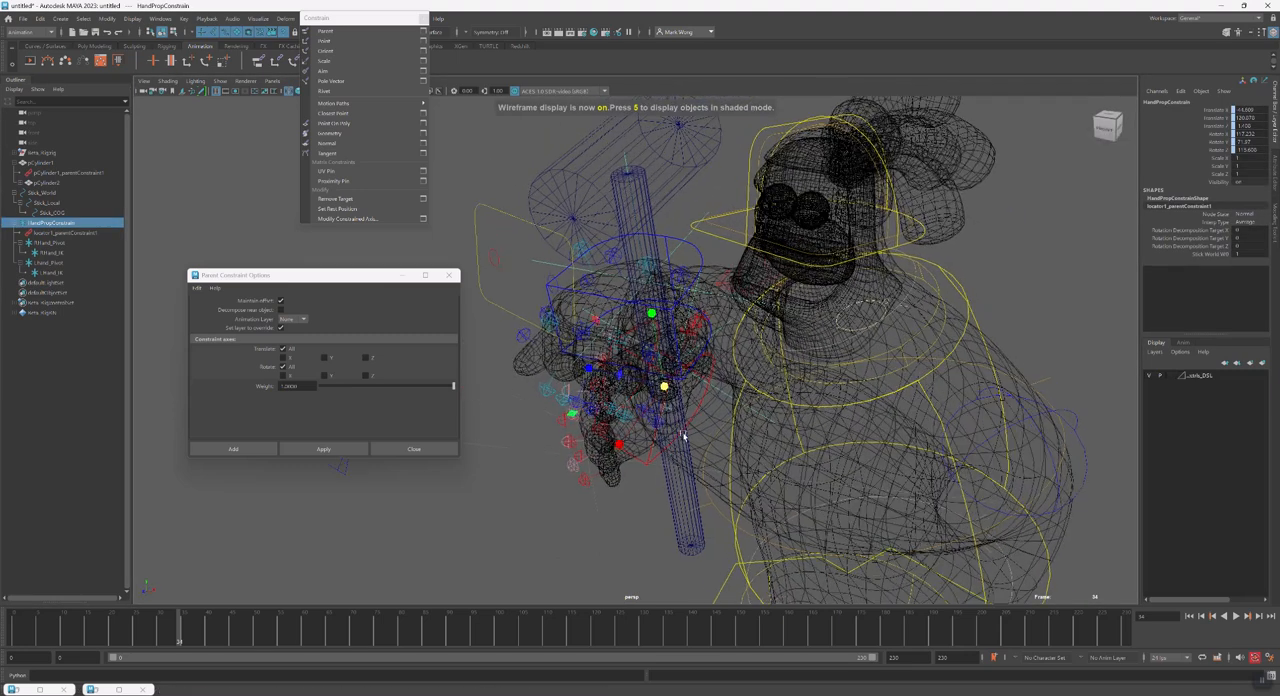
left_click_drag(682, 432, 708, 429, "alt")
left_click(686, 503)
Review the prop hierarchy by selecting Stick_World, Stick_Local and Stick_COG in turn
left_click(50, 192)
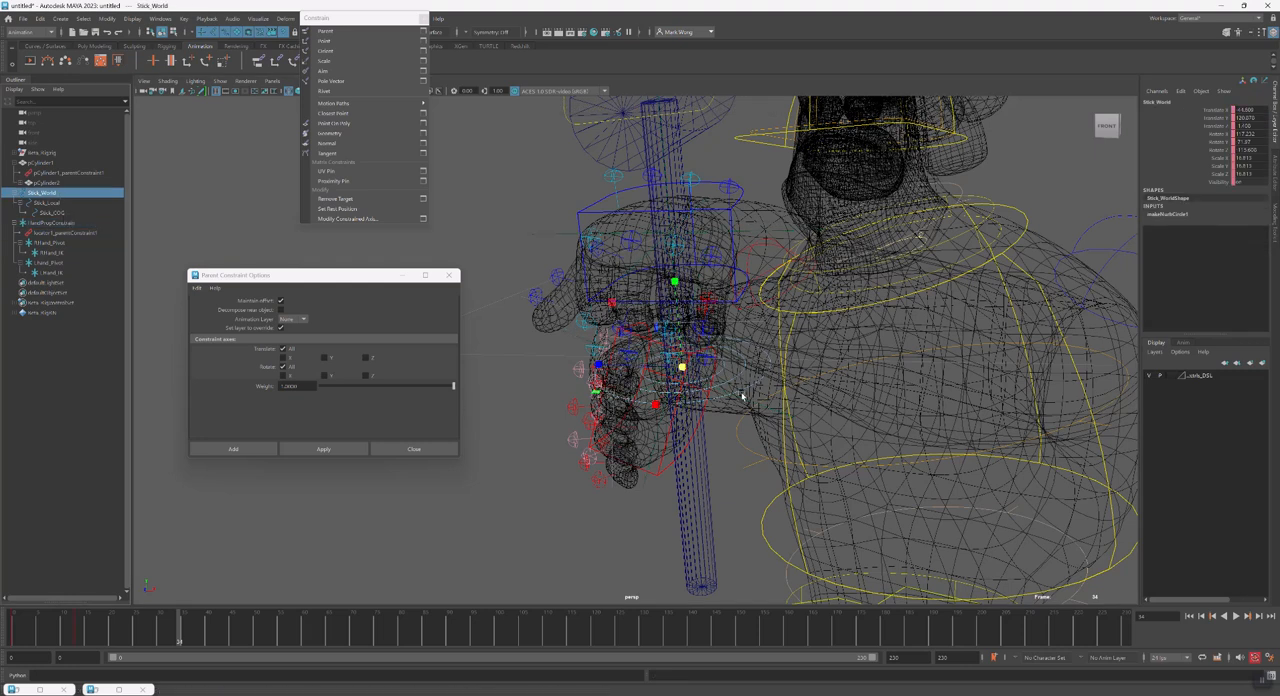
left_click(55, 212)
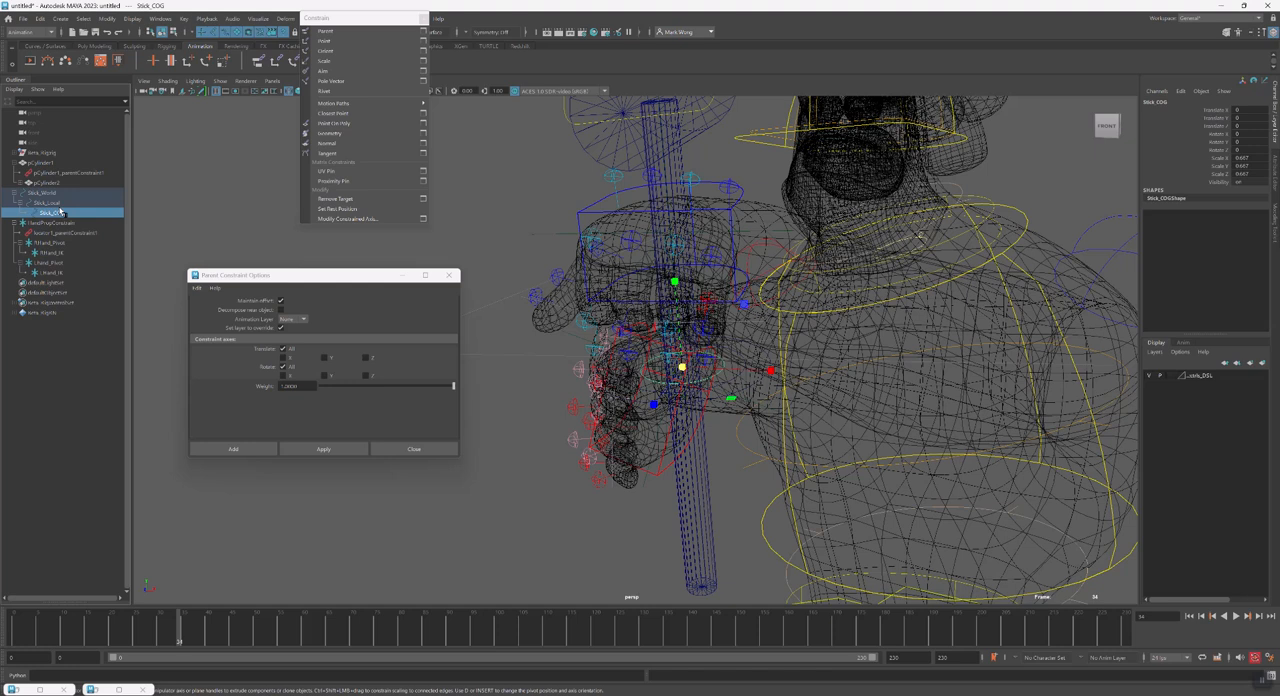
left_click(63, 214)
left_click(66, 205)
left_click(65, 215)
left_click(65, 205)
left_click(64, 215)
left_click(64, 206)
left_click(65, 214)
Compare Stick_World with HandPropConstrain, try a small move on the constrained locator, and undo it
left_click(55, 192)
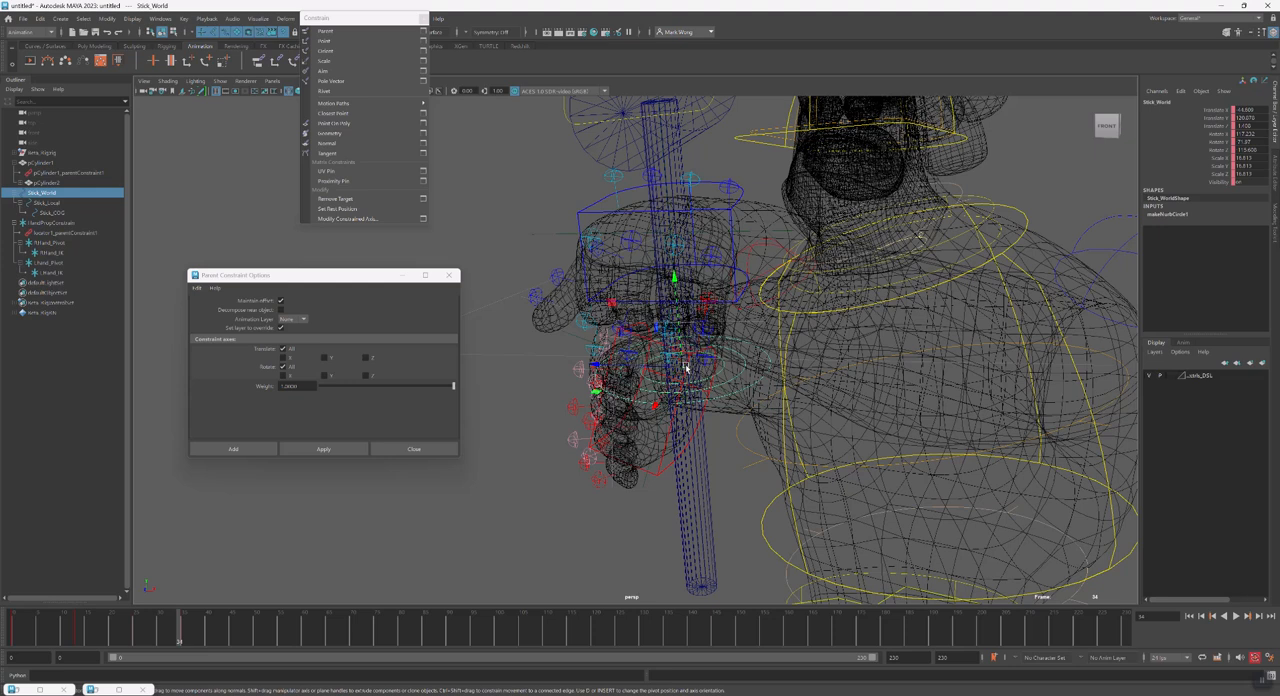
left_click(60, 225)
left_click(692, 379)
left_click_drag(694, 368, 677, 377, "alt")
key("ctrl+z")
left_click(63, 224)
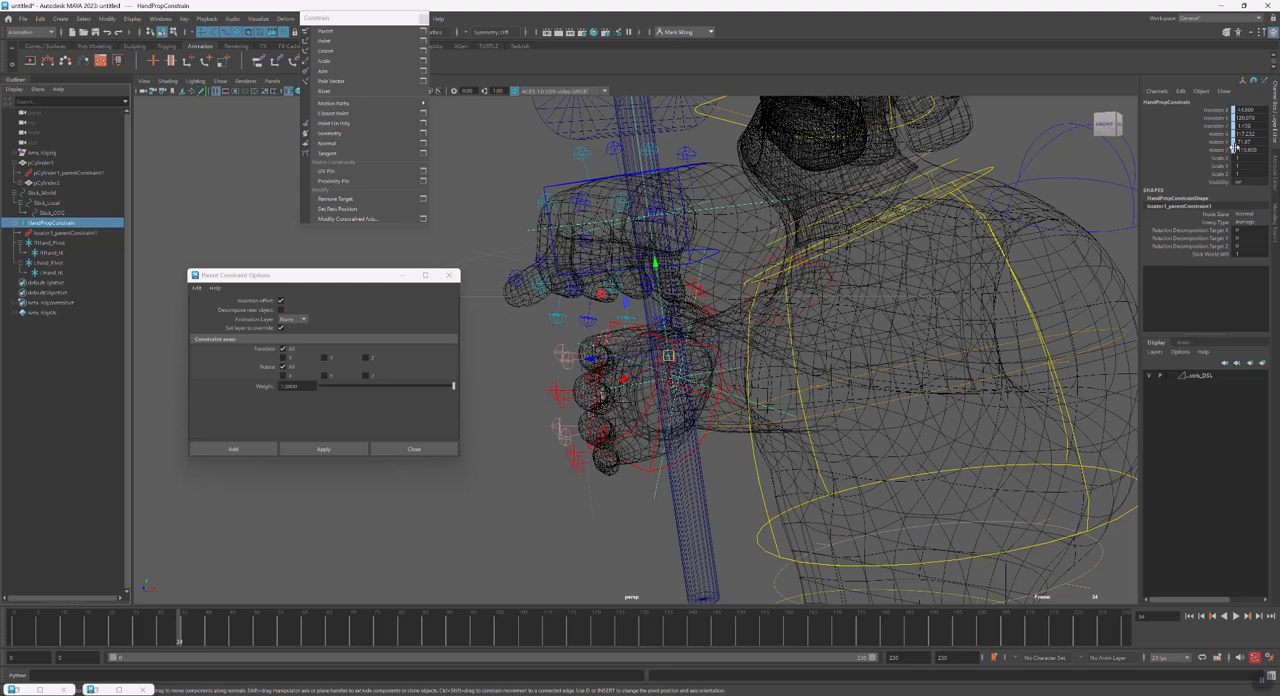
Inspect RHand_Pivot and LHand_Pivot, try adjusting RHand_Pivot, and undo the change
left_click(64, 244)
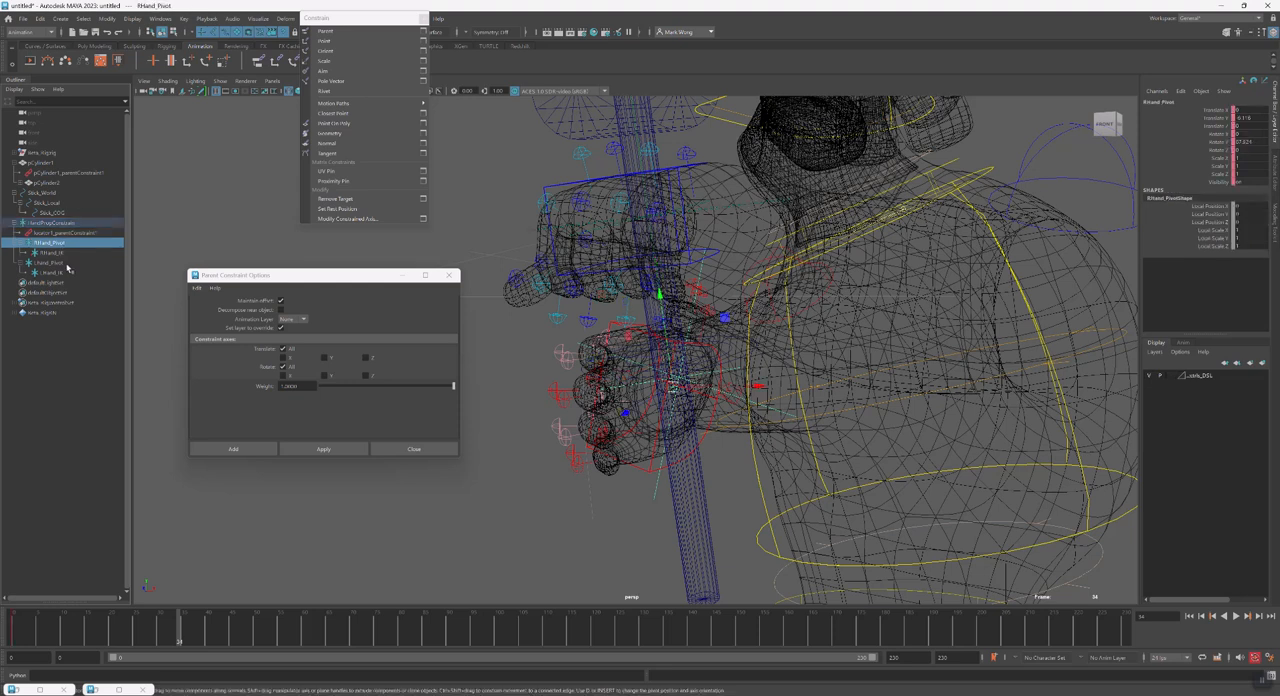
left_click(66, 263, "ctrl")
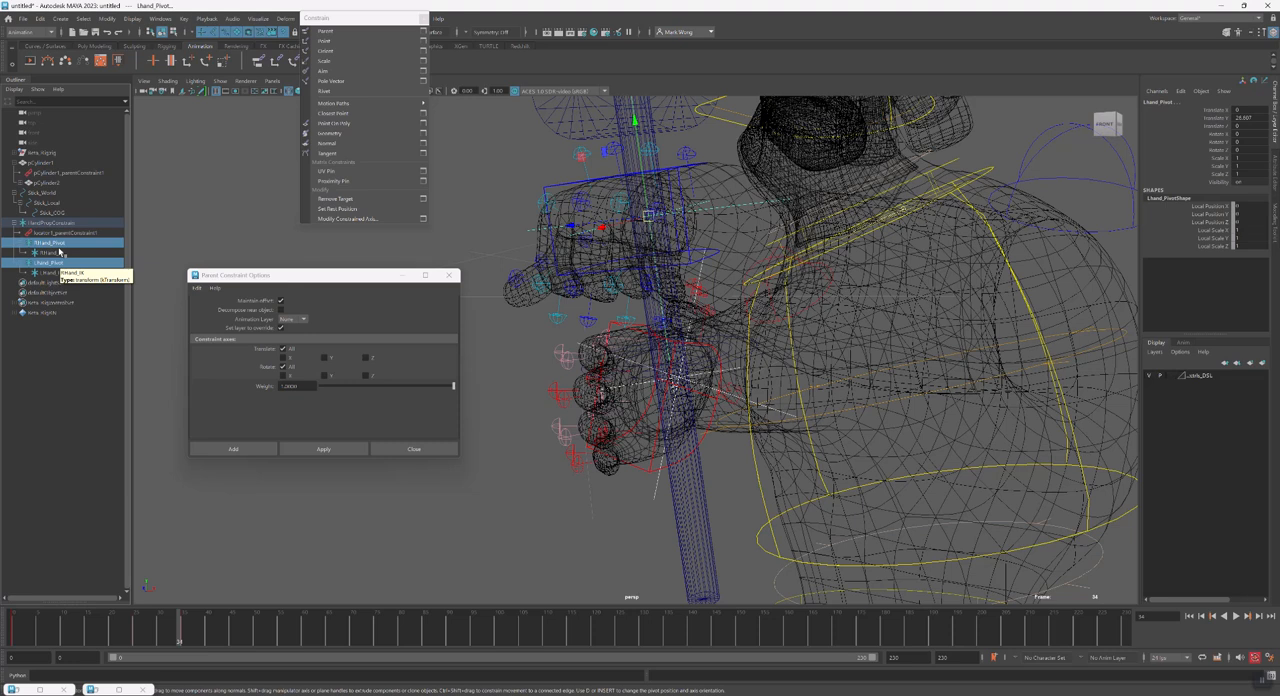
left_click(61, 245)
left_click_drag(683, 434, 720, 447, "alt")
key("e")
key("ctrl+z")
left_click_drag(662, 365, 664, 343, "alt")
left_click_drag(640, 298, 680, 409, "alt")
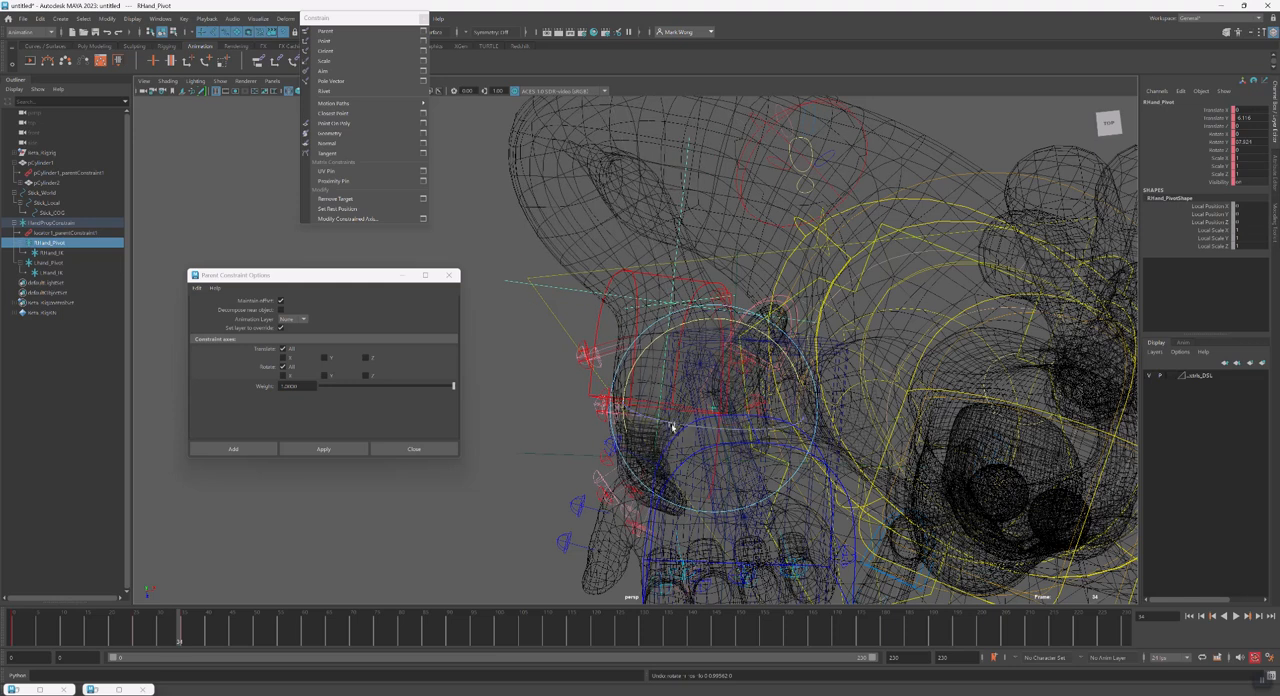
Select RHand_IK and scrub the timeline back to frame 29
left_click(64, 255)
left_click_drag(722, 449, 812, 425, "alt")
mouse_move(167, 636)
left_mouse_down()
mouse_move(145, 638)
mouse_move(157, 638)
left_mouse_up()
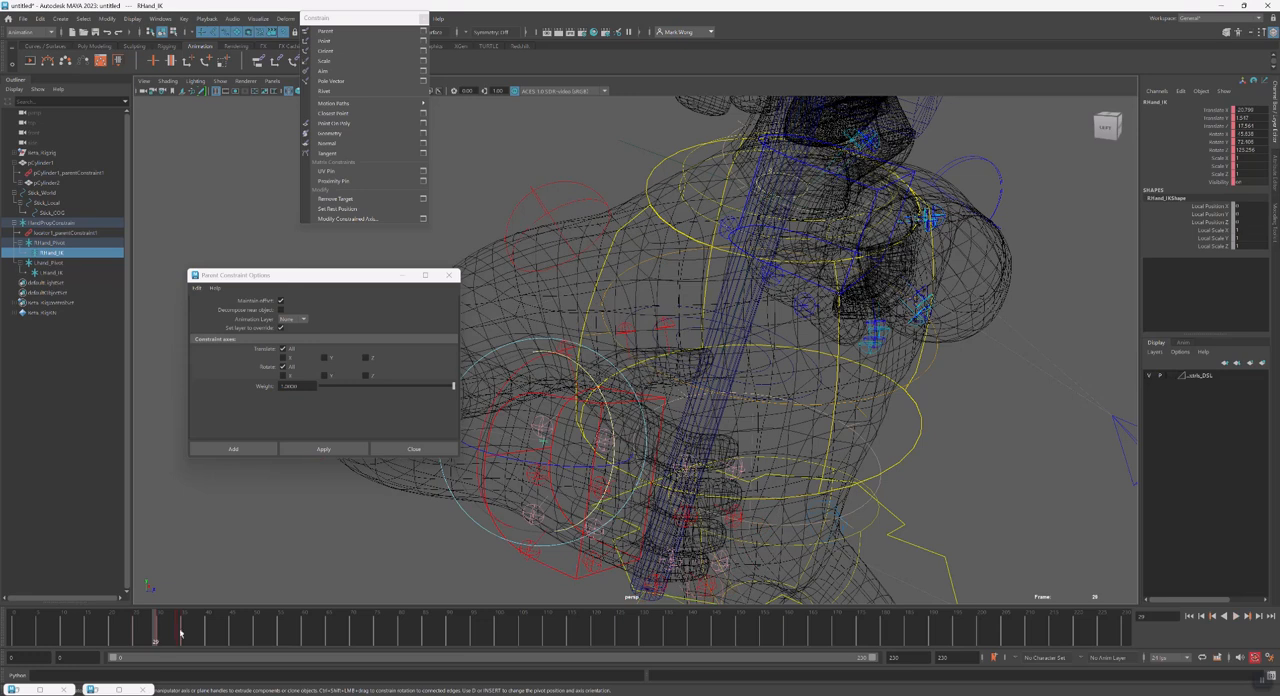
Try moving RHand_IK slightly and selecting the right hand IK control, and undo both
key("w")
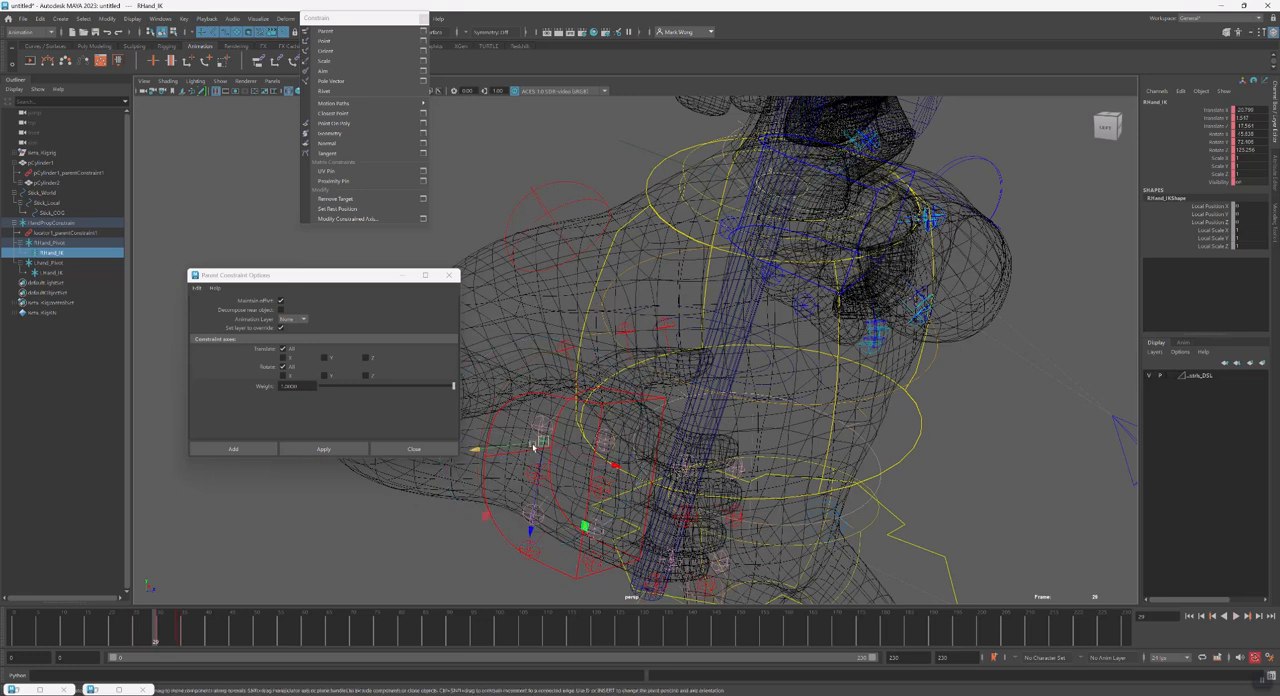
mouse_move(535, 446)
left_mouse_down()
mouse_move(523, 451)
mouse_move(553, 443)
left_mouse_up()
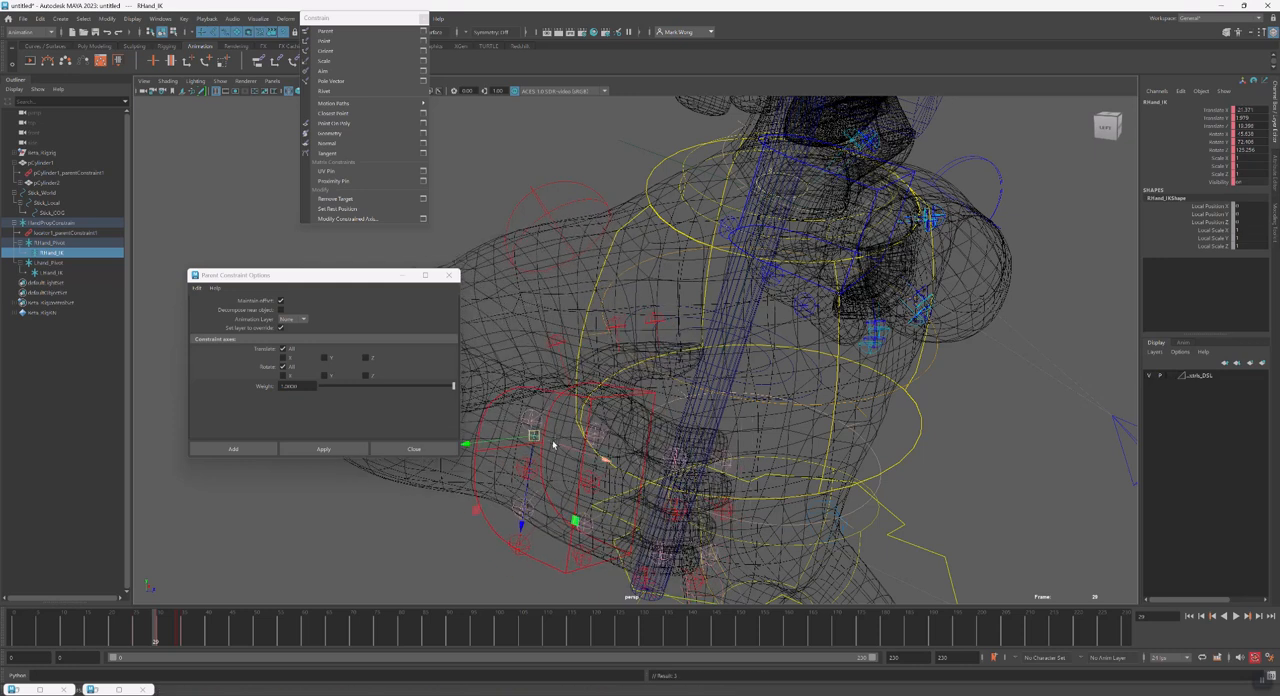
left_click(514, 461)
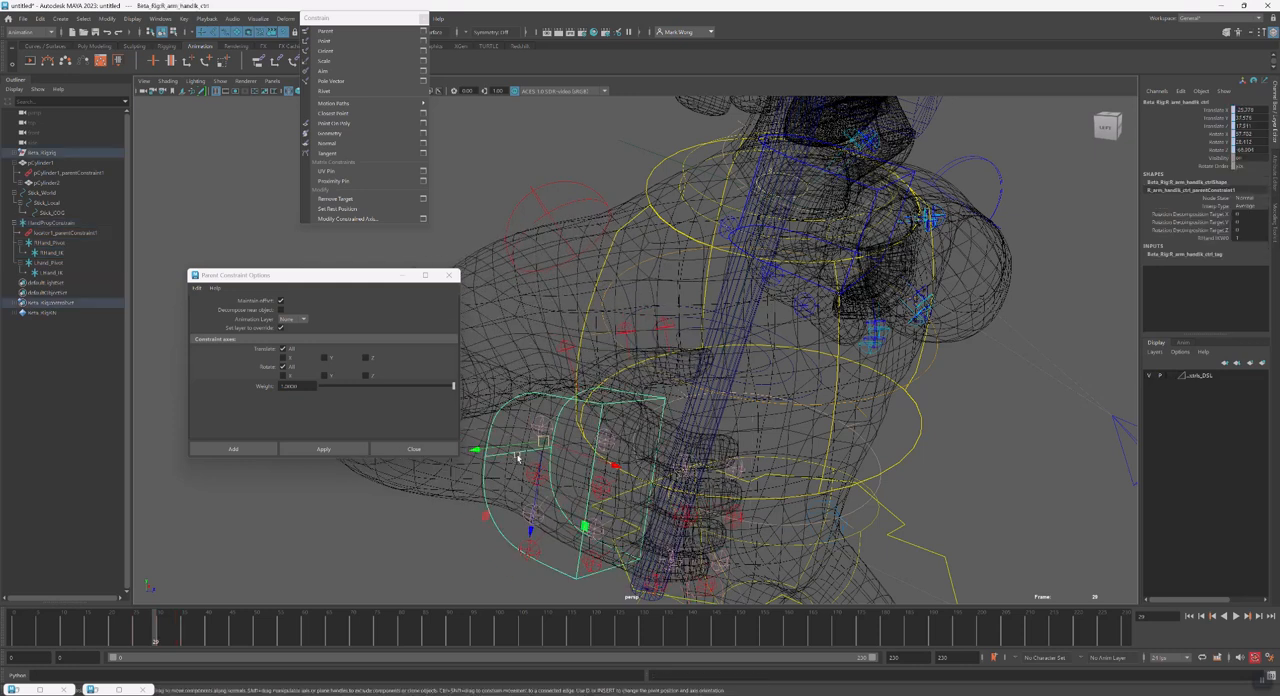
key("ctrl+z")
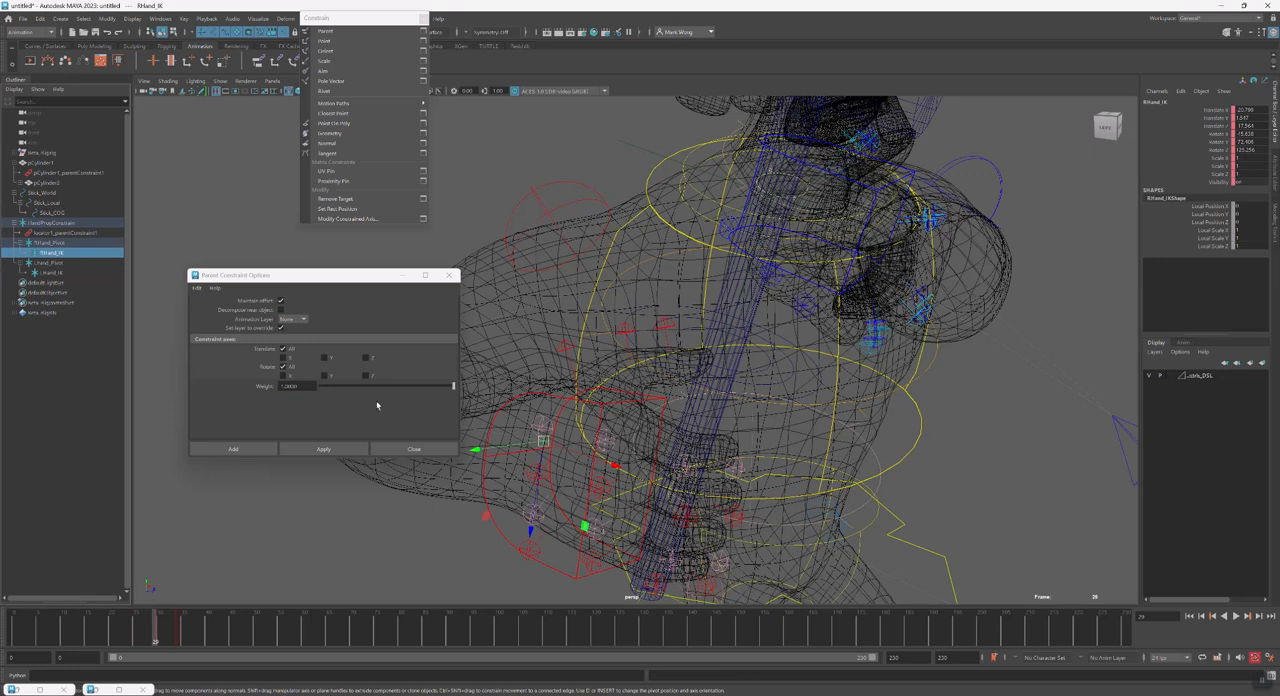
key("ctrl+z")
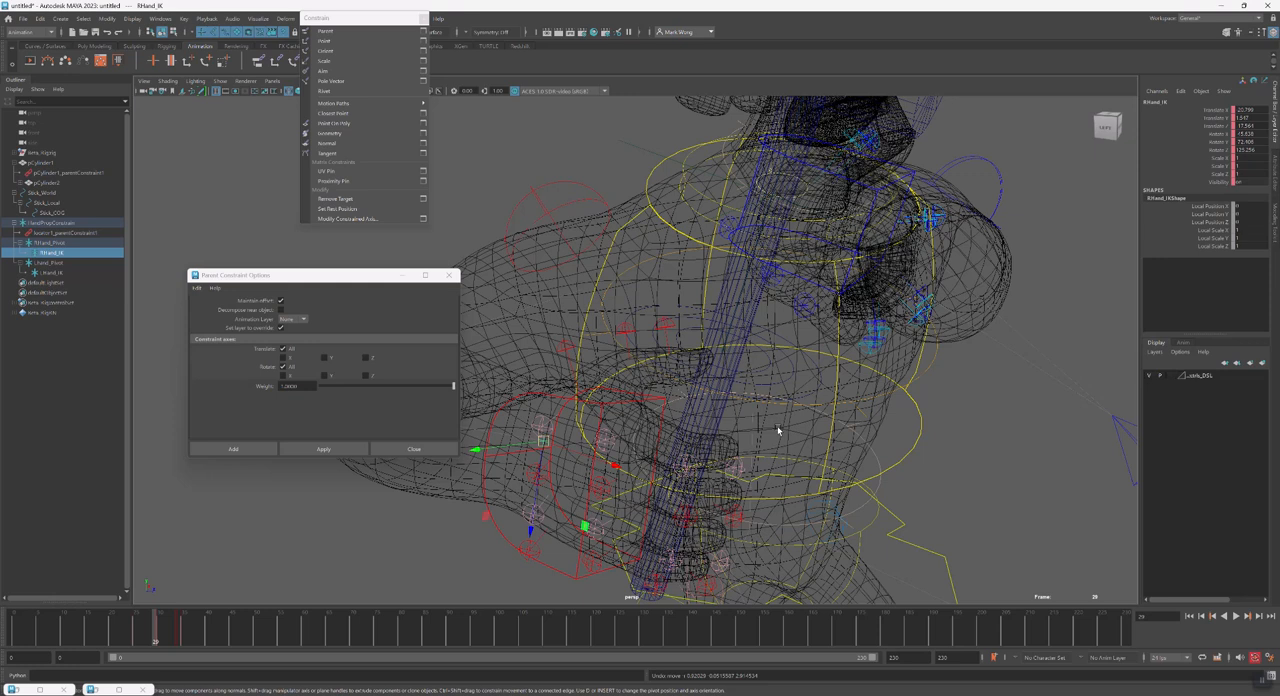
Review the role of Stick_World, HandPropConstrain, both hand pivots and both hand IK locators in the hierarchy
left_click(808, 396)
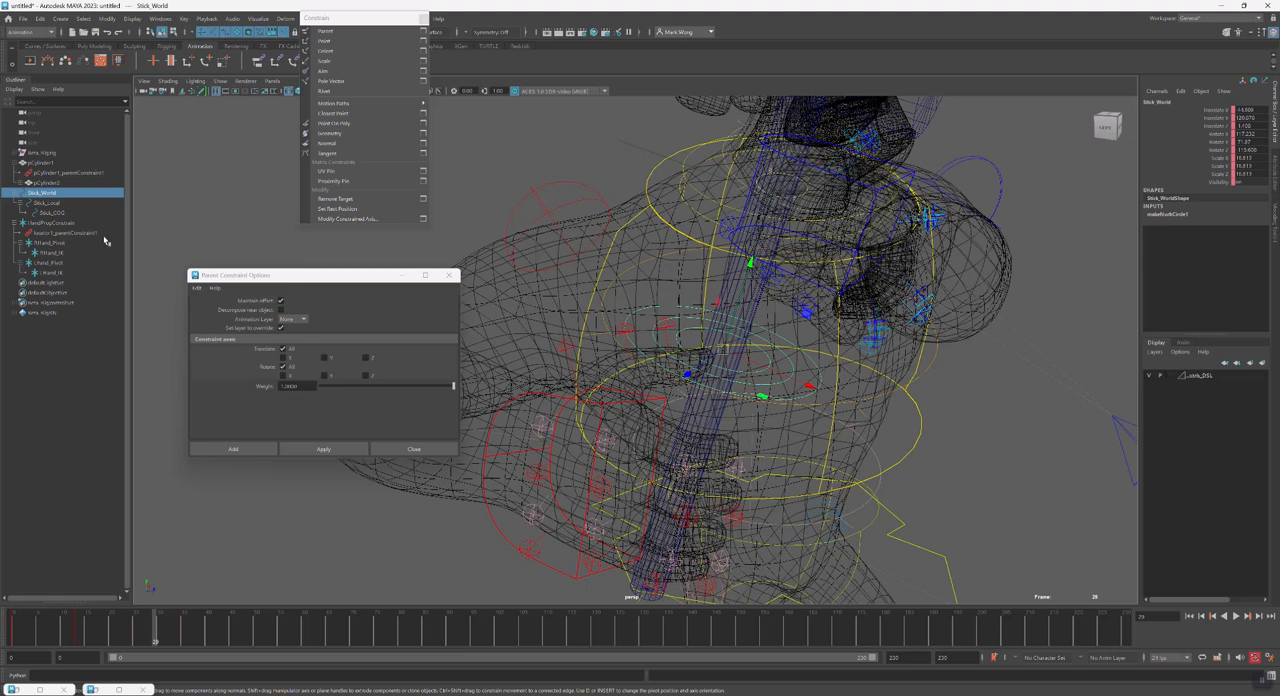
left_click(77, 223)
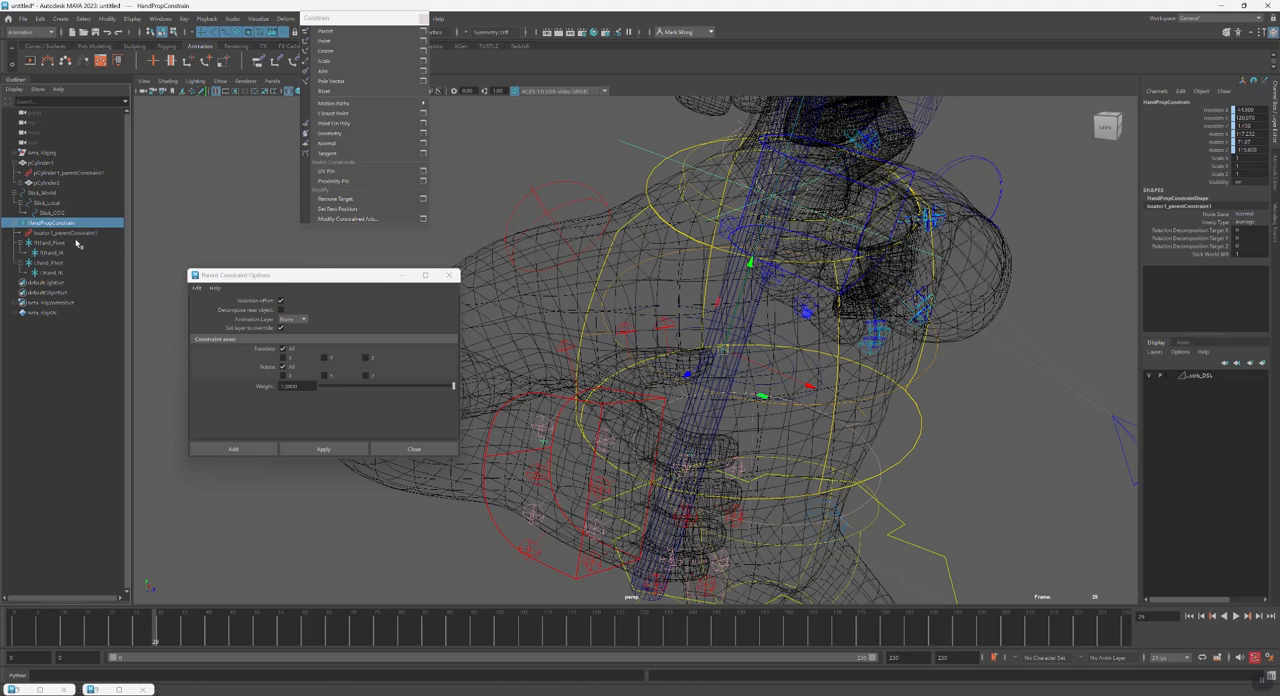
left_click(62, 243)
left_click(70, 263, "ctrl")
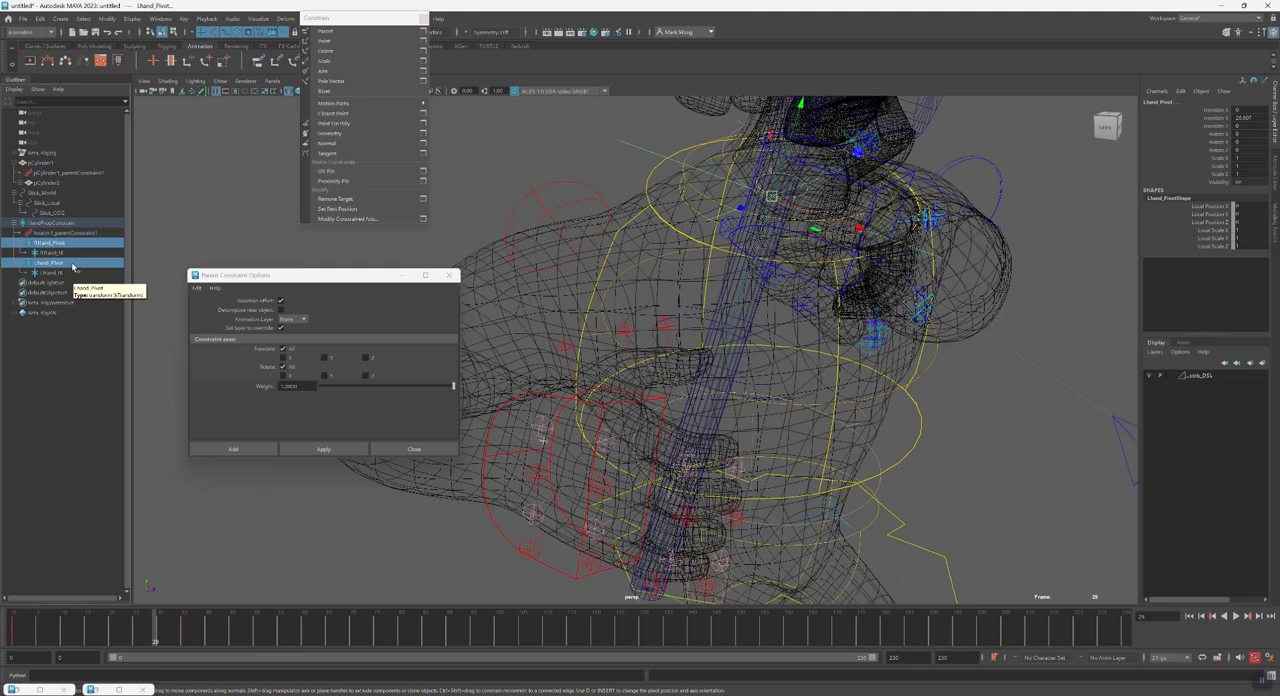
left_click(70, 247)
left_click(75, 255)
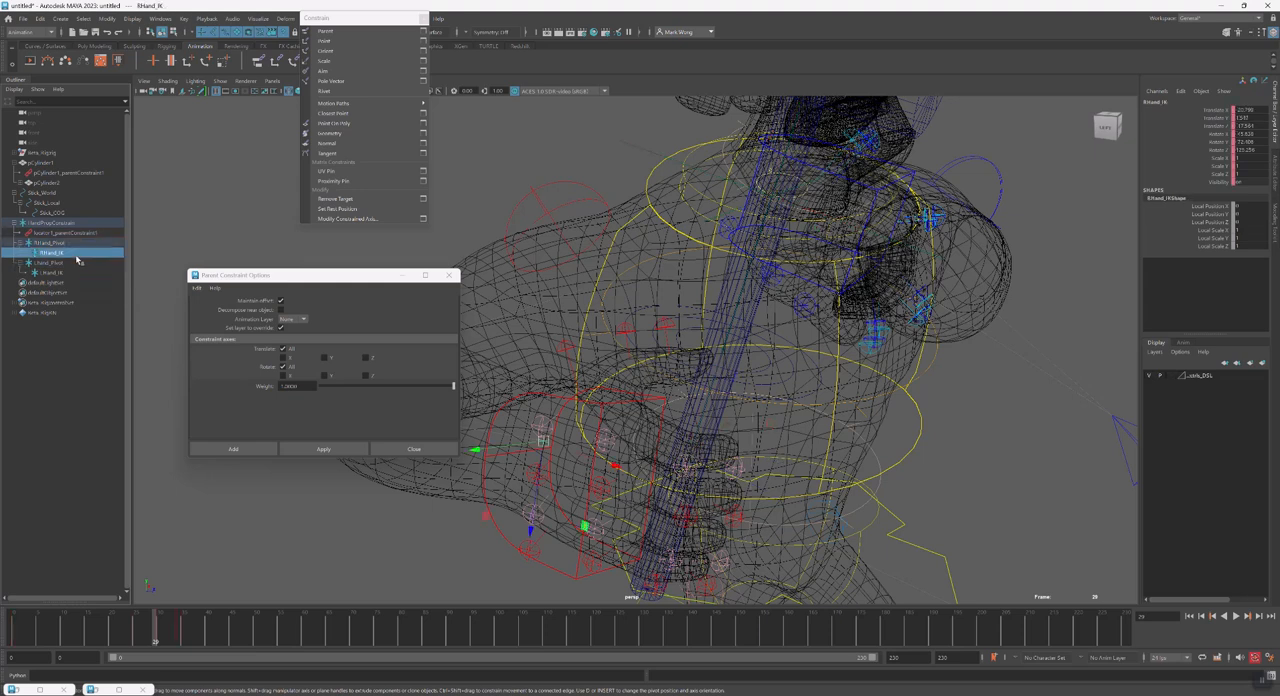
left_click(78, 271)
left_click(79, 255, "ctrl")
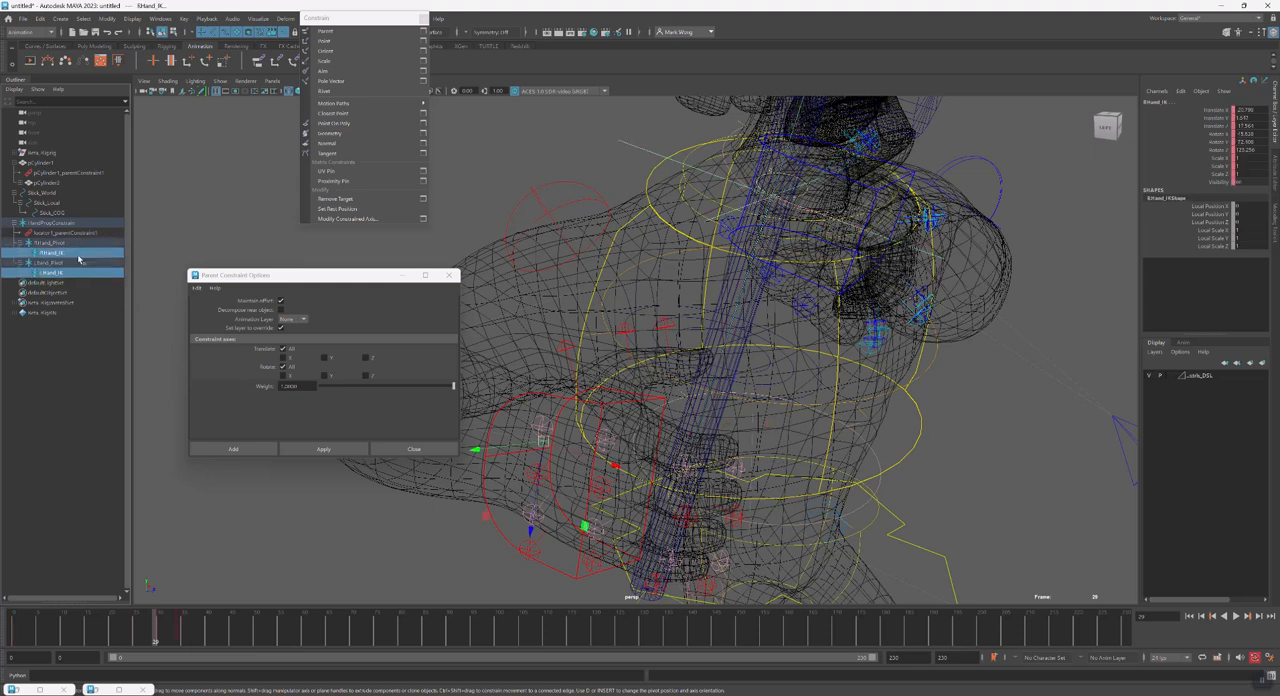
left_click(79, 271)
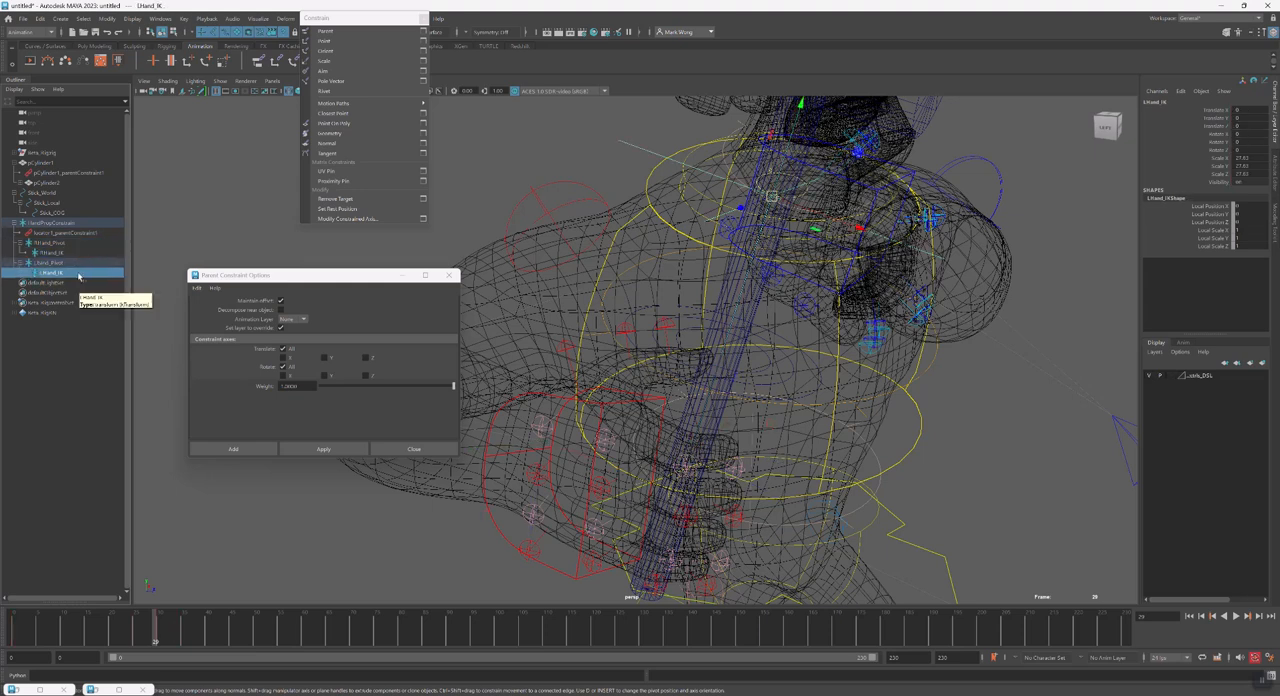
Try moving LHand_IK away from the hammer, undo the move, and select RHand_Pivot
left_click_drag(608, 374, 601, 442, "alt")
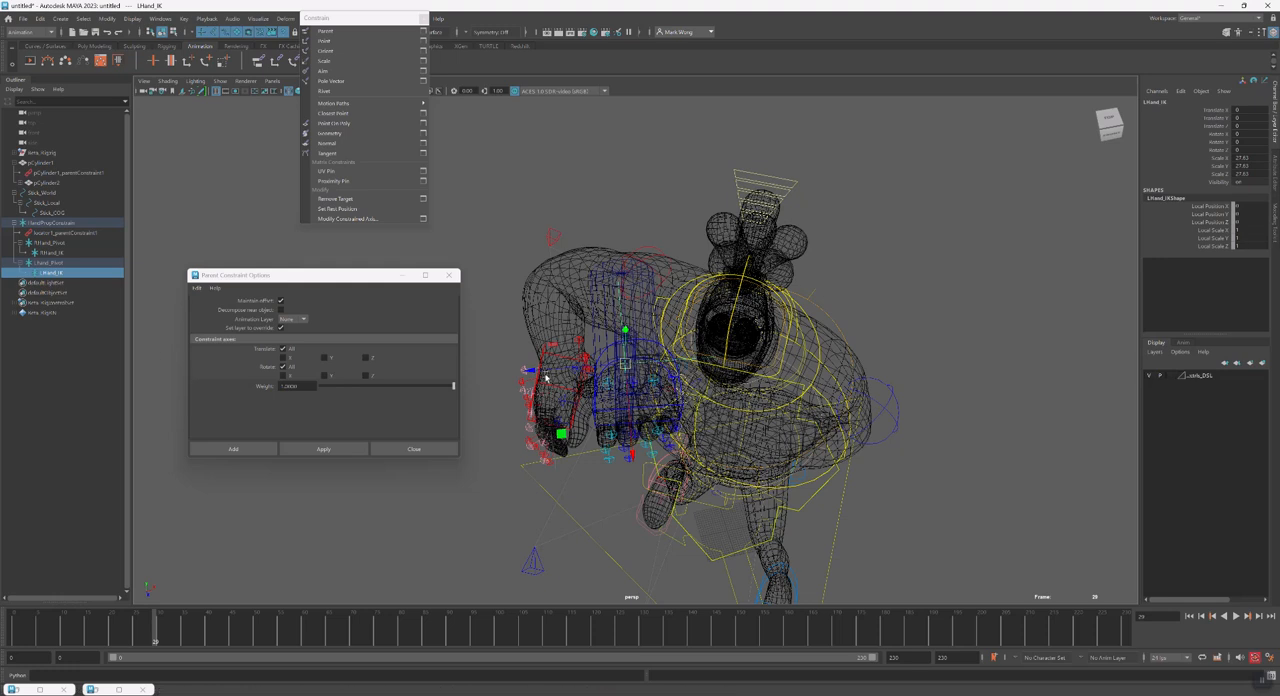
left_click_drag(626, 366, 585, 441)
key("ctrl+z")
left_click(50, 242)
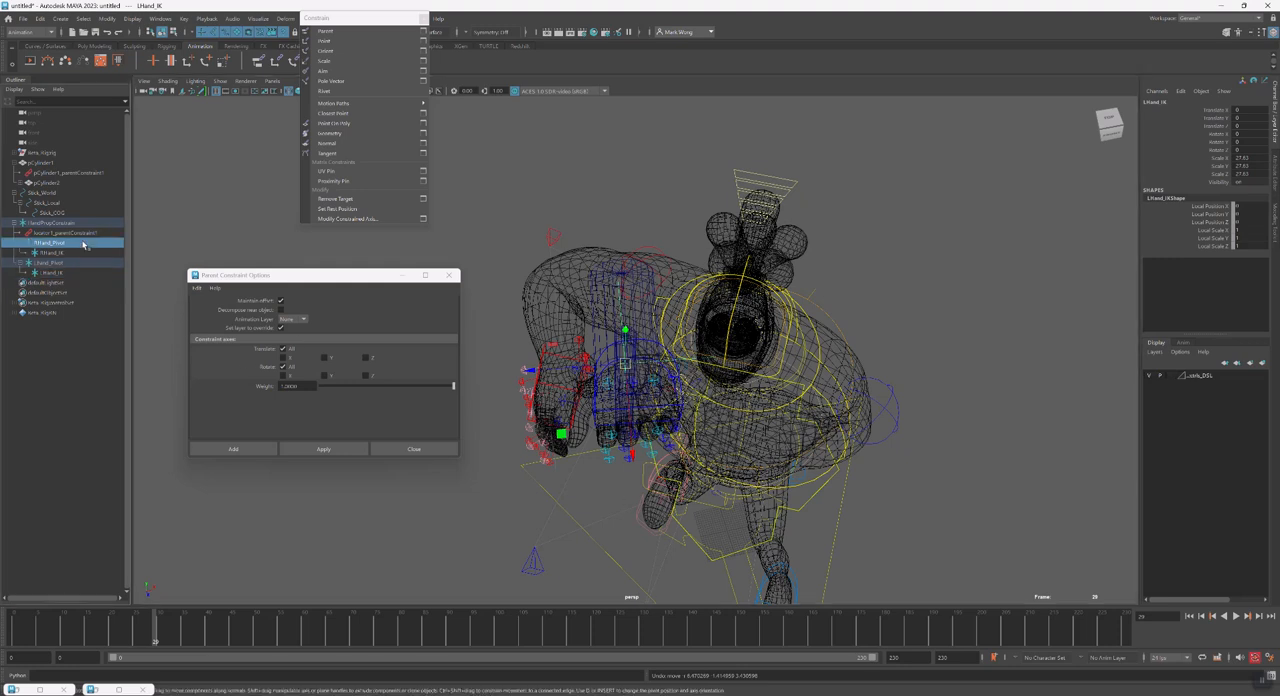
key("alt")
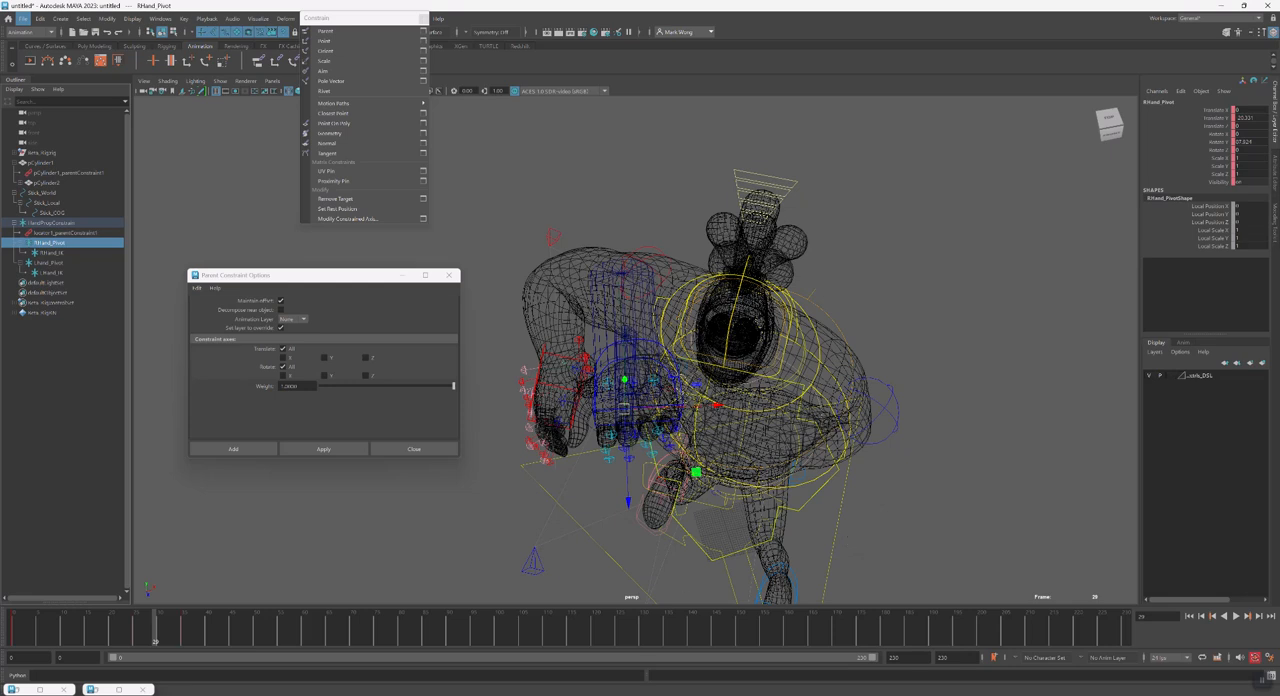
mouse_move(916, 690)
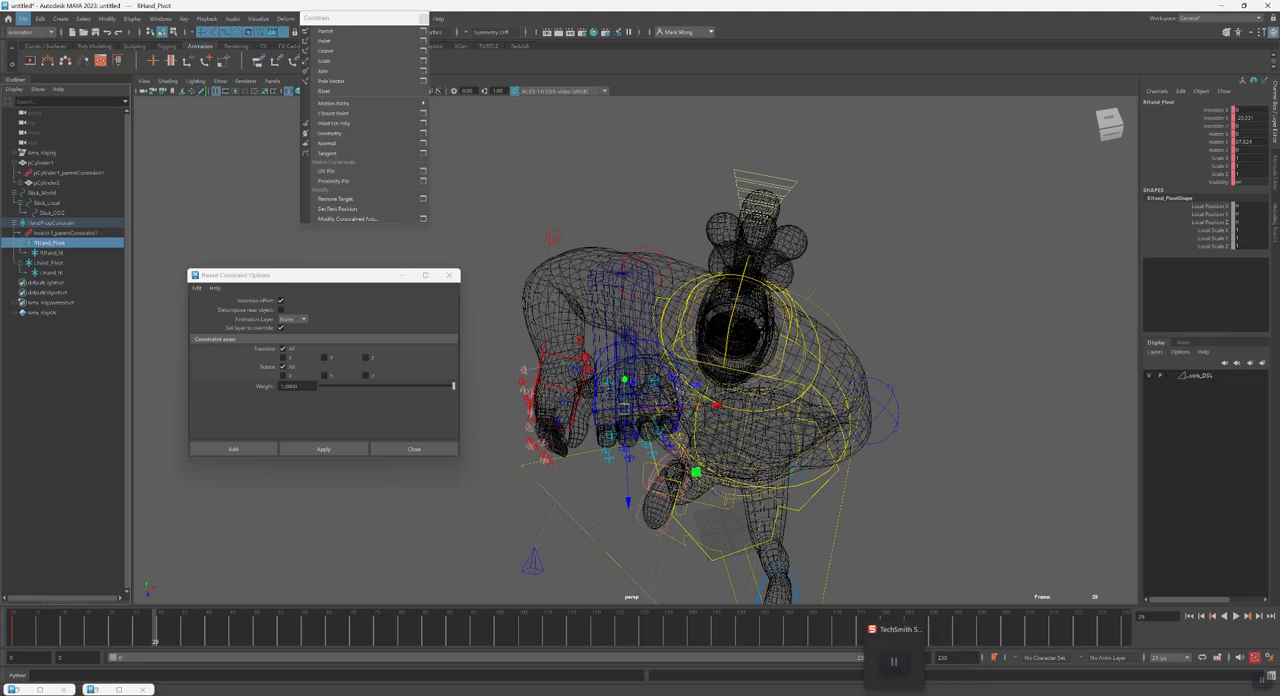
mouse_move(784, 690)
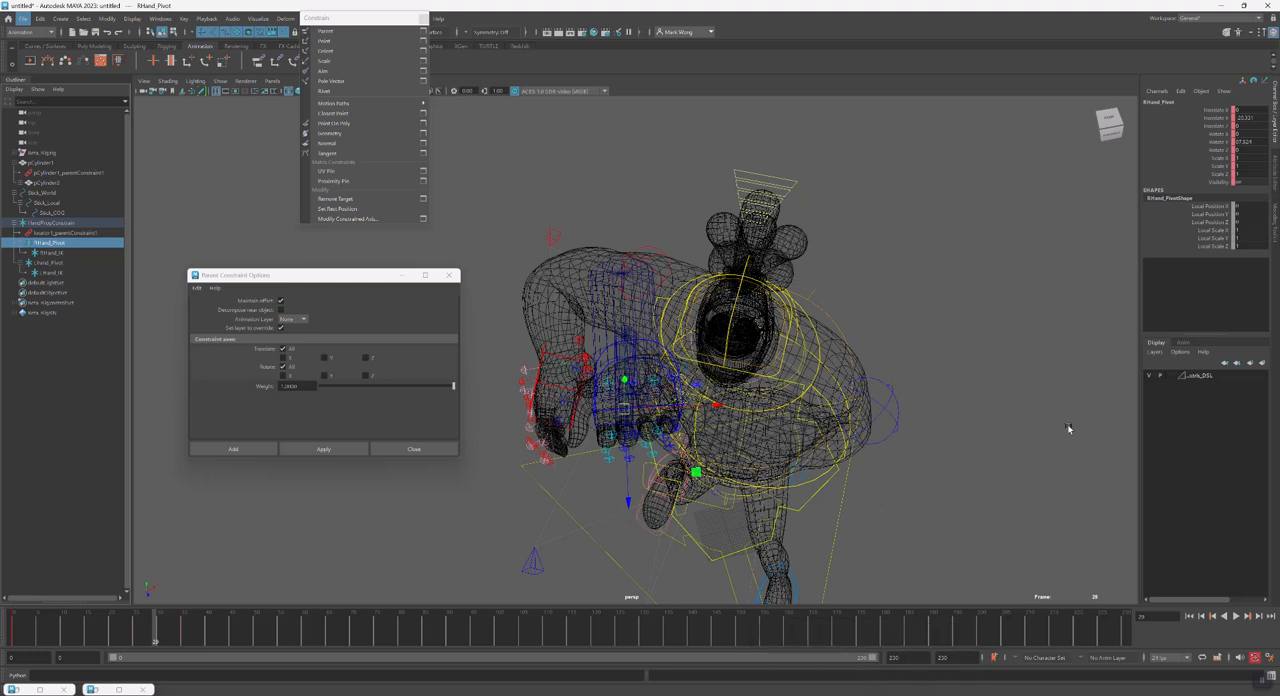